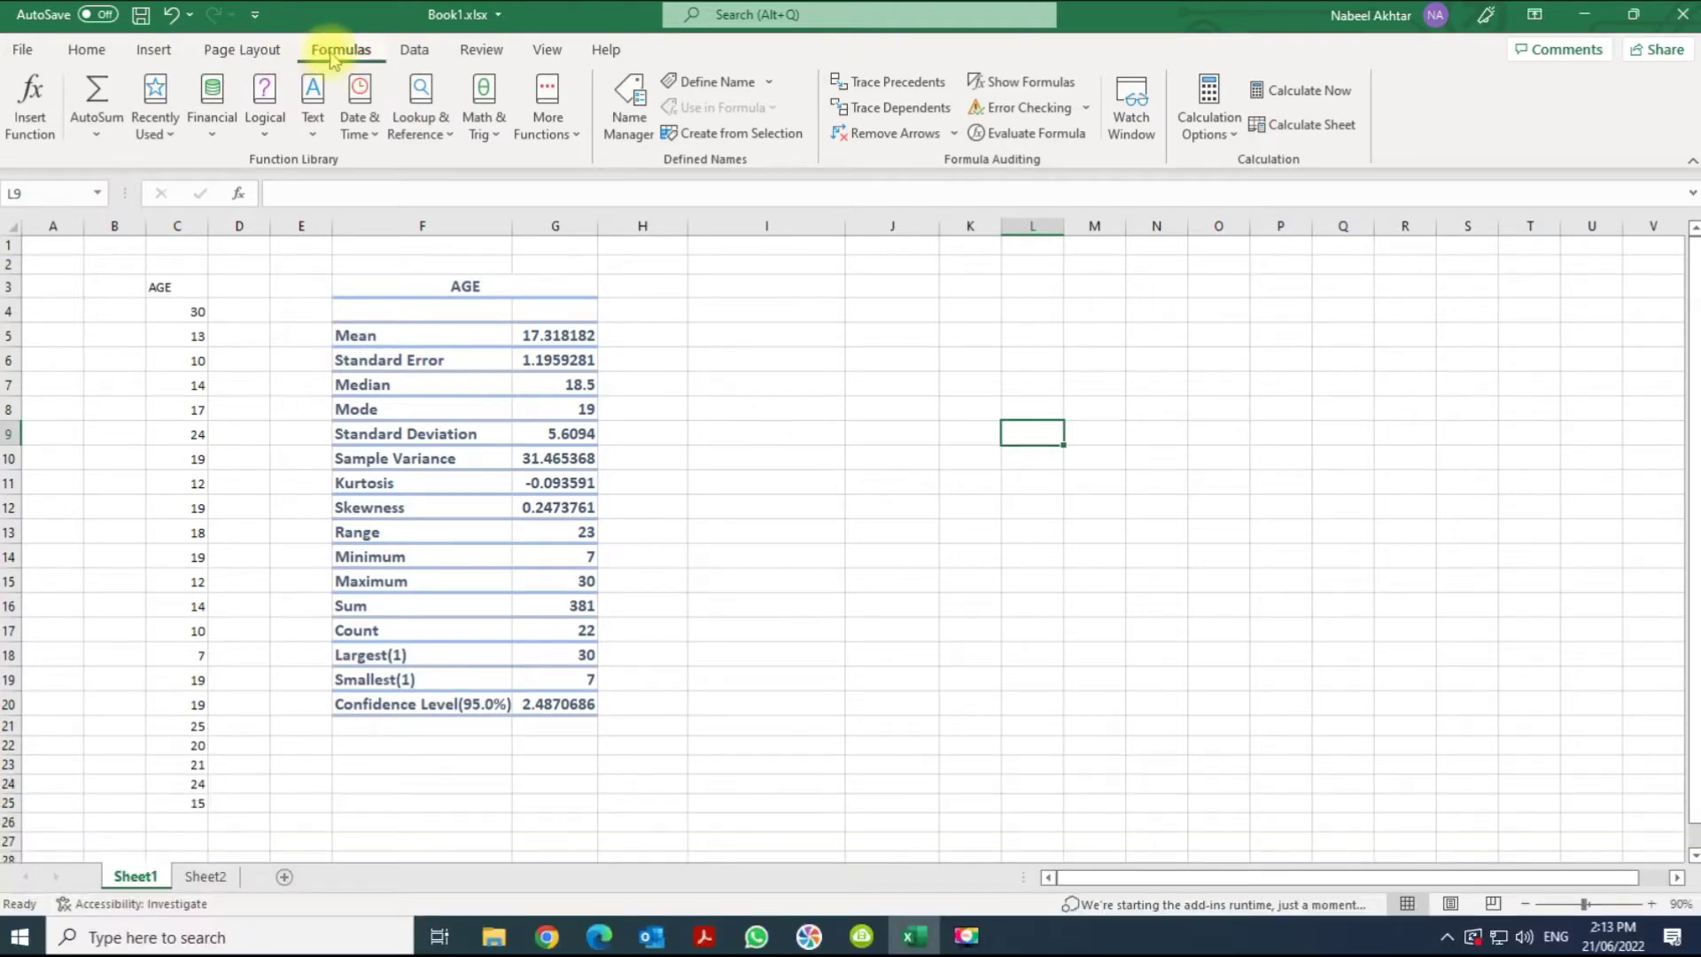
Step: Check the Data tab for the Analysis tools, then go to the File backstage
{"action": "left_click", "coordinate": [430, 55]}
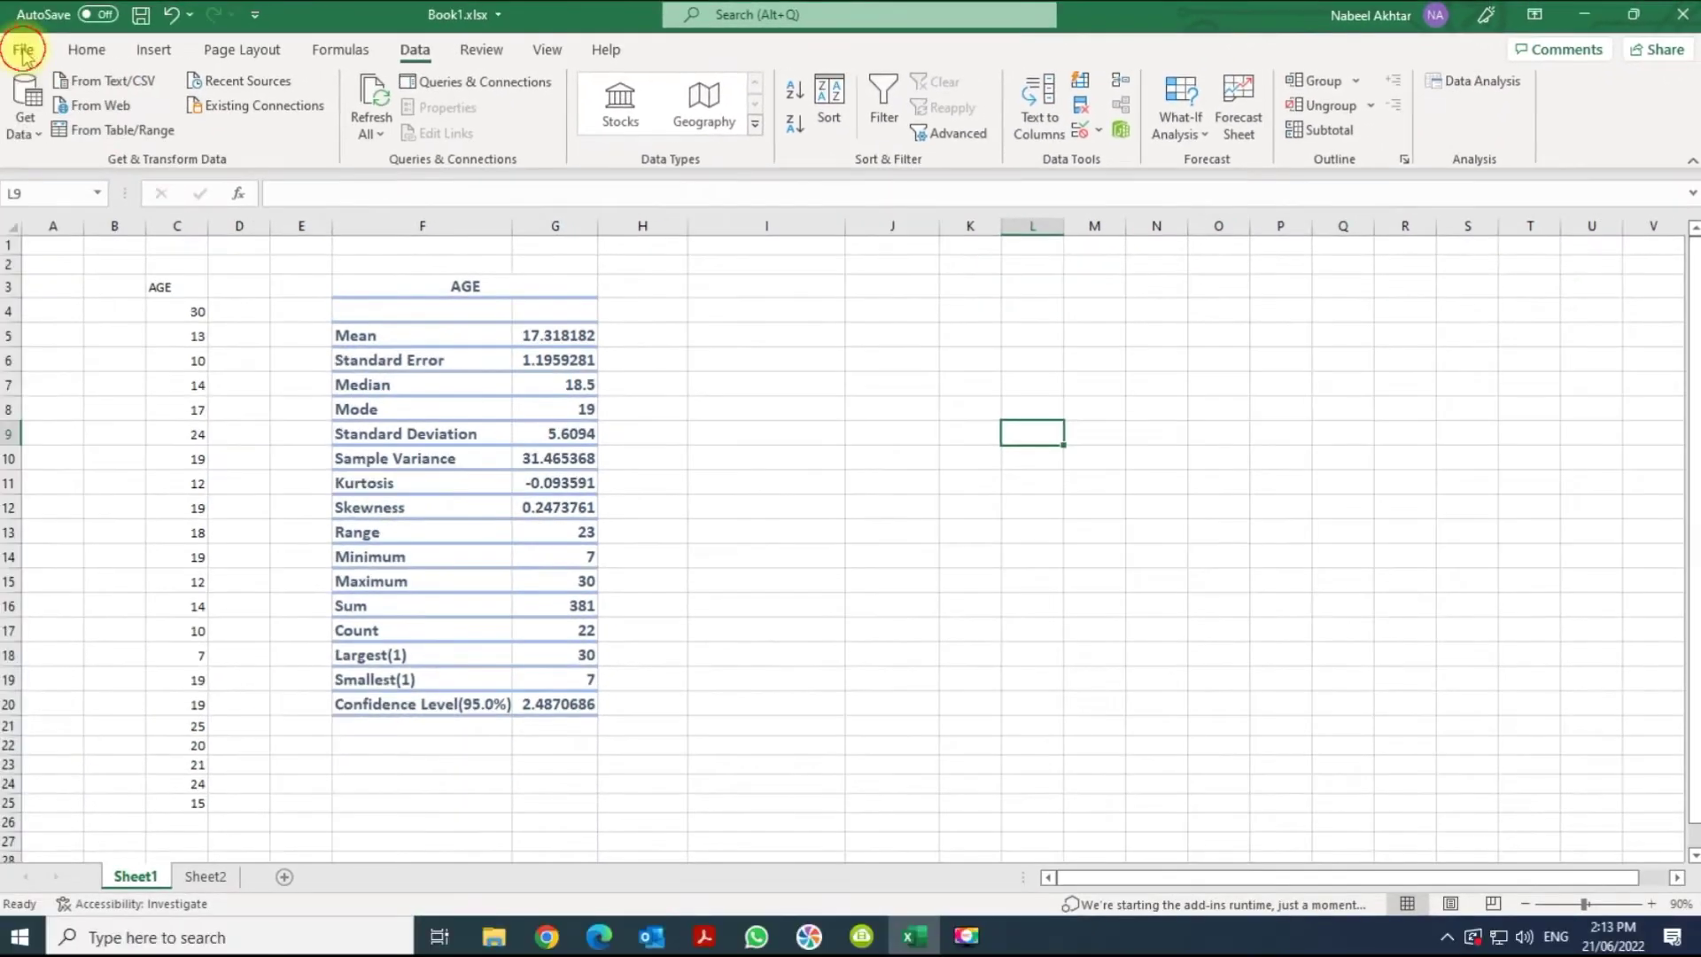
{"action": "left_click", "coordinate": [20, 45]}
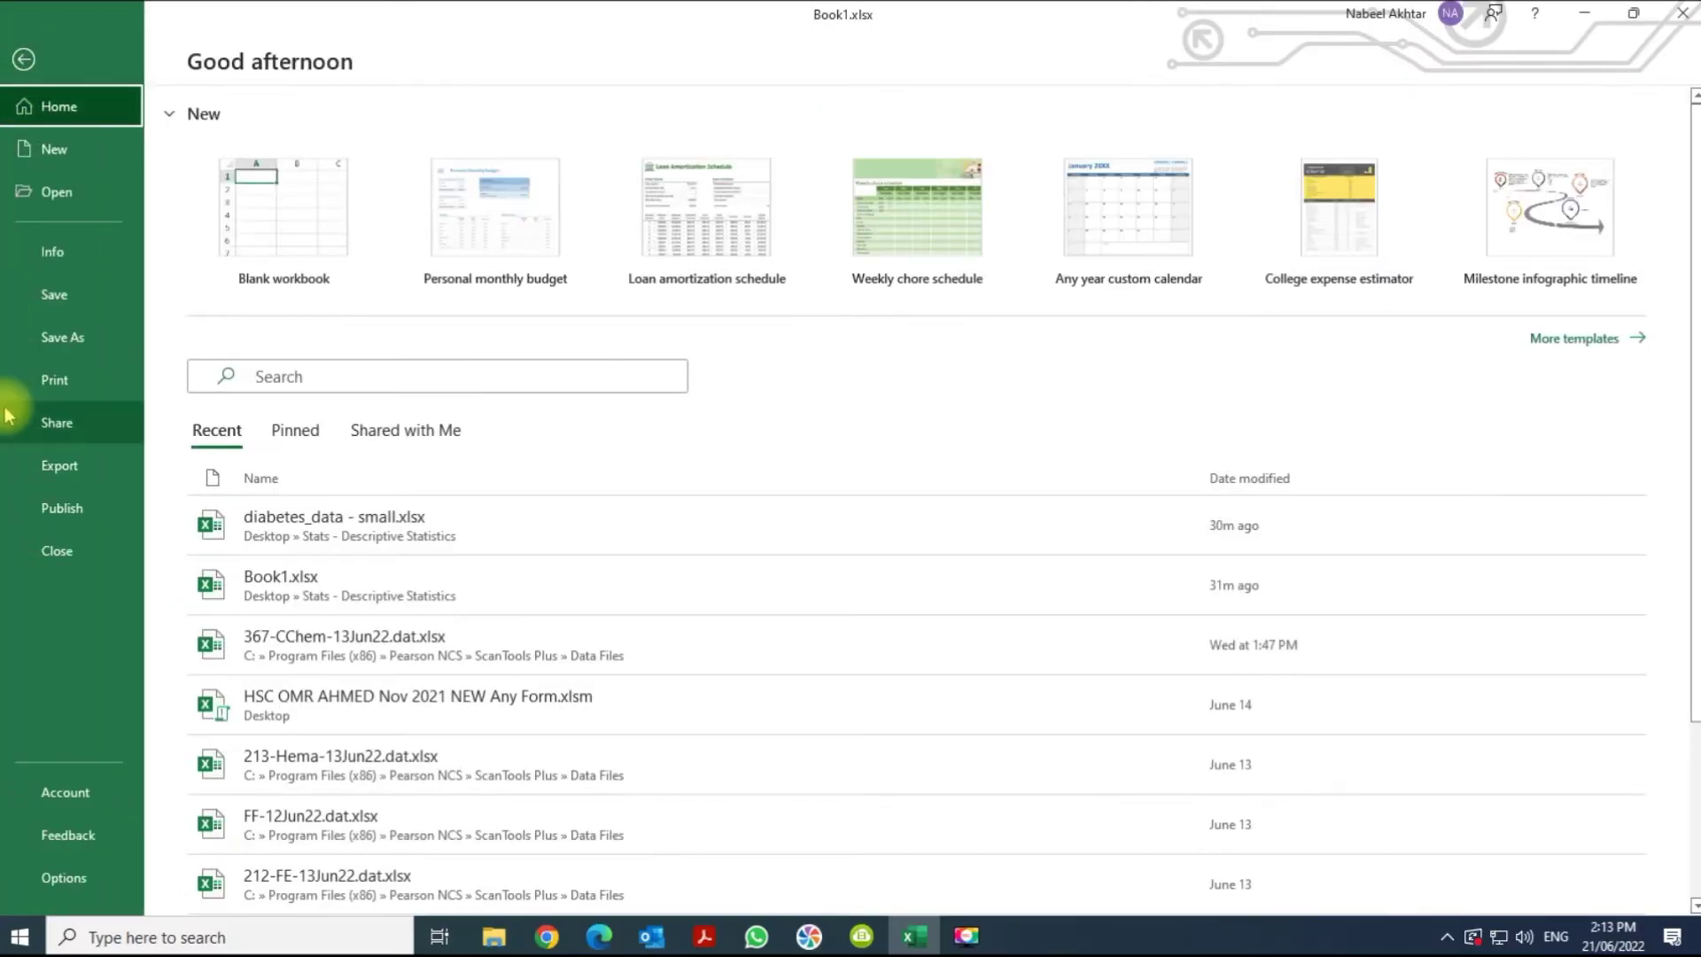
Step: Turn on the Analysis ToolPak add-in from Excel Options > Add-ins
{"action": "left_click", "coordinate": [64, 878]}
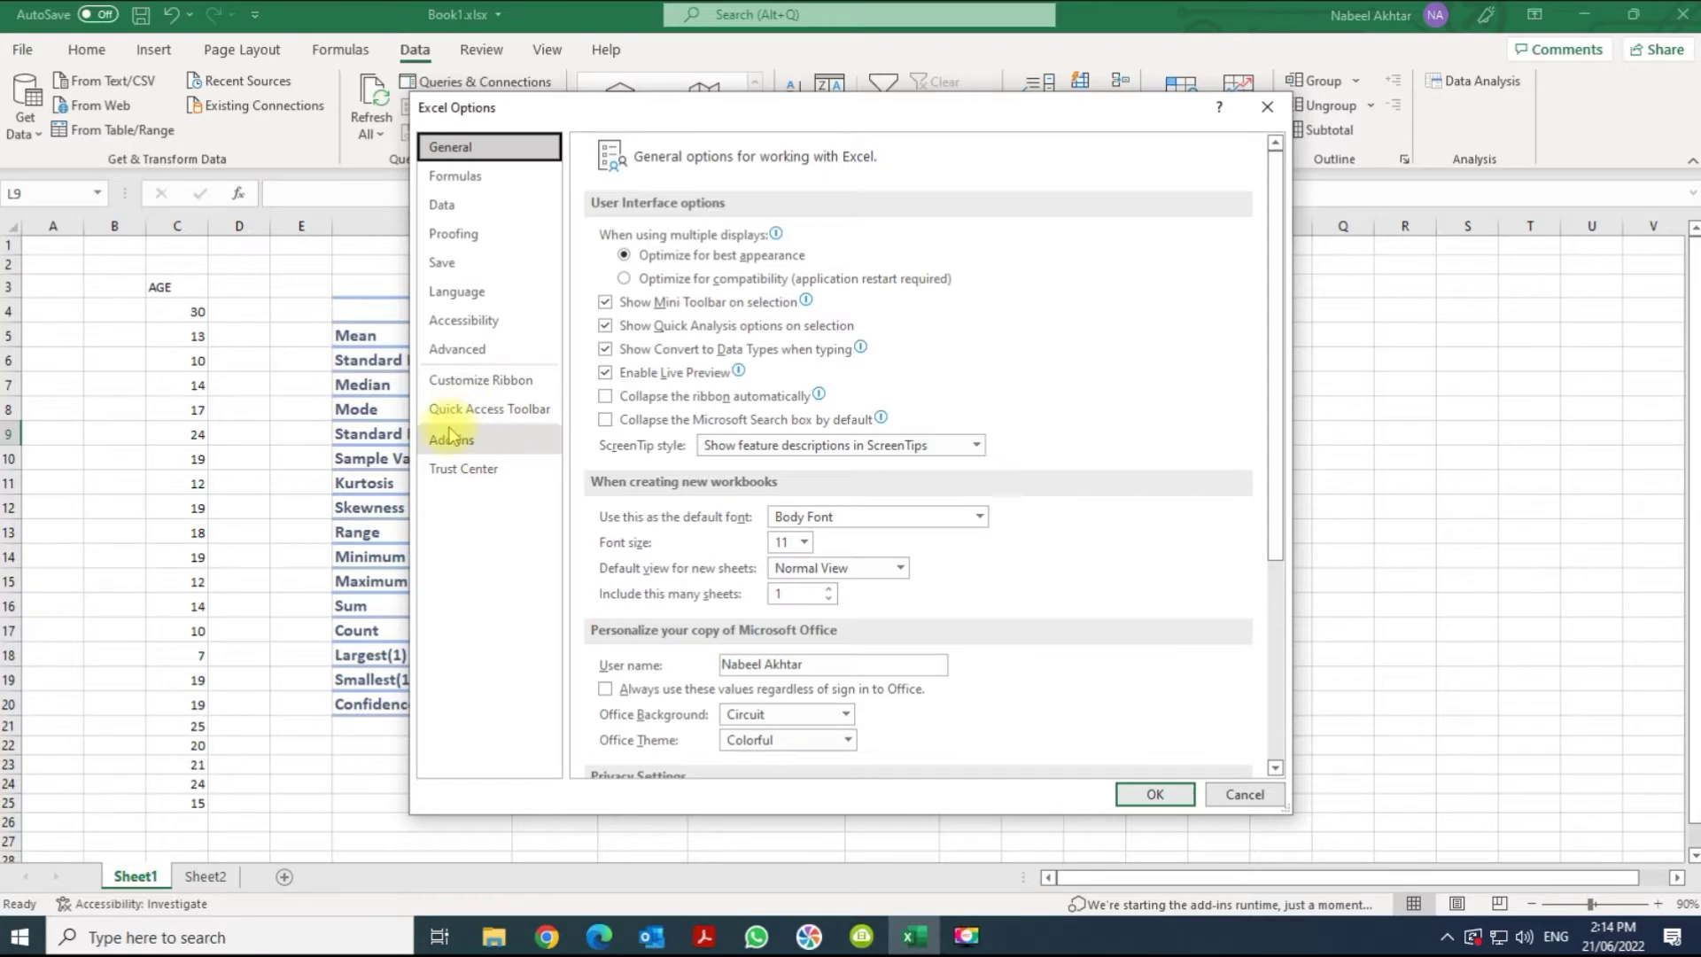
{"action": "left_click", "coordinate": [451, 437]}
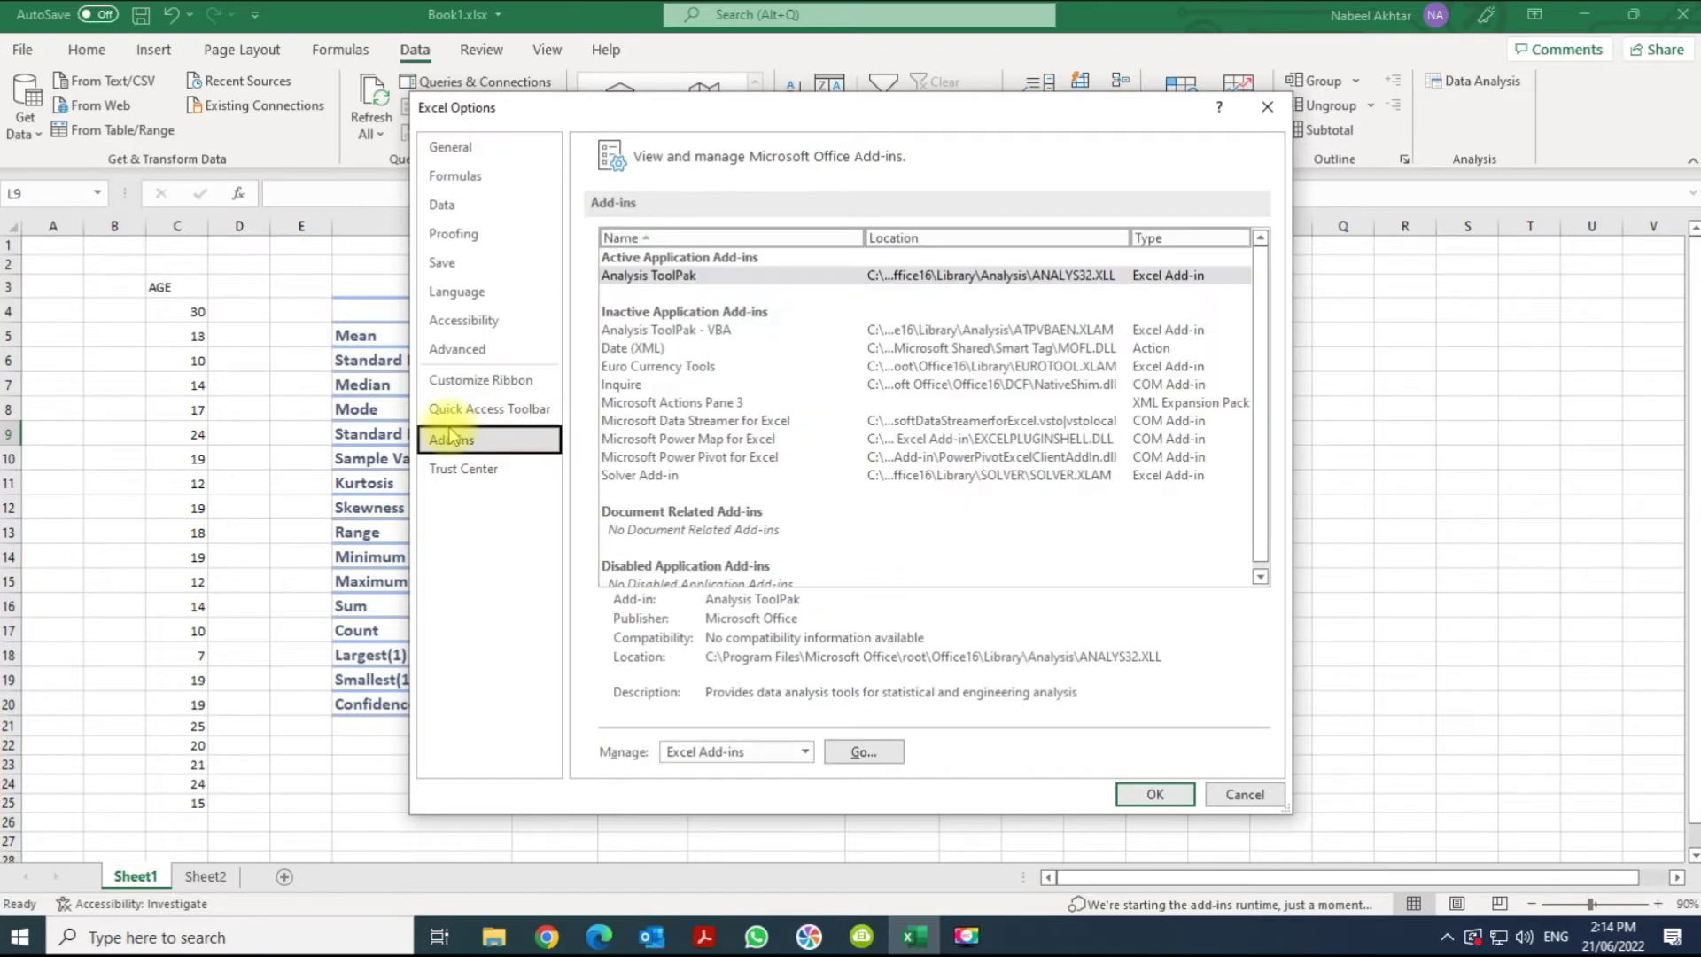
{"action": "left_click", "coordinate": [694, 278]}
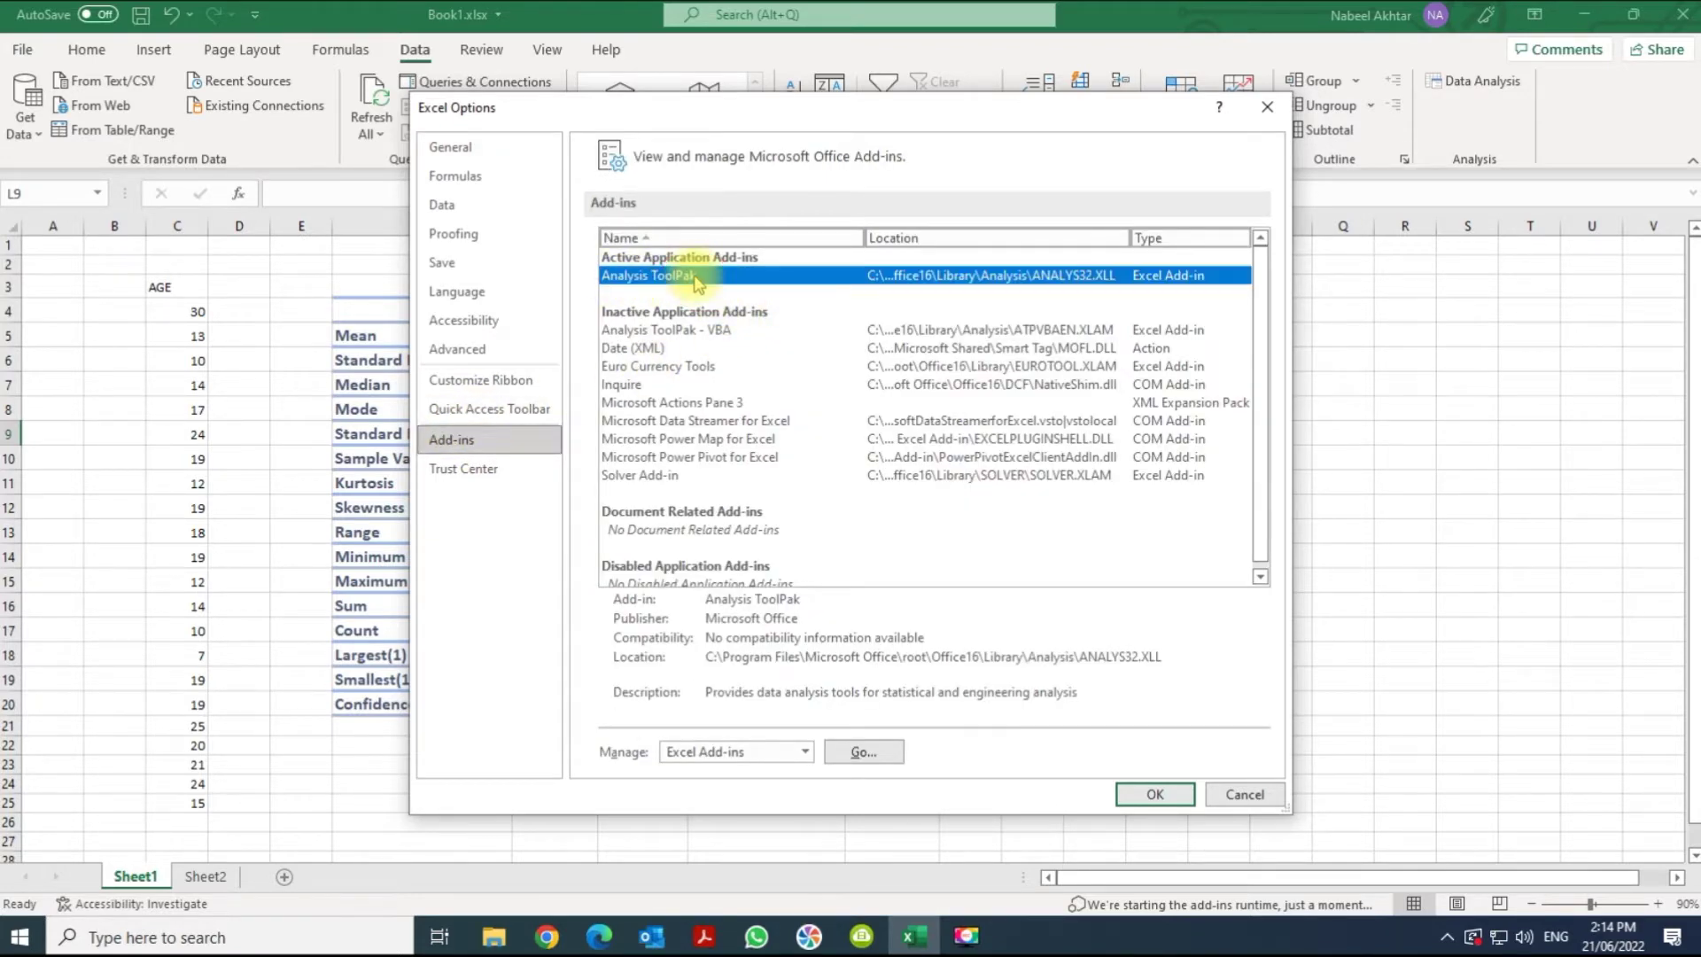
{"action": "left_click", "coordinate": [864, 753]}
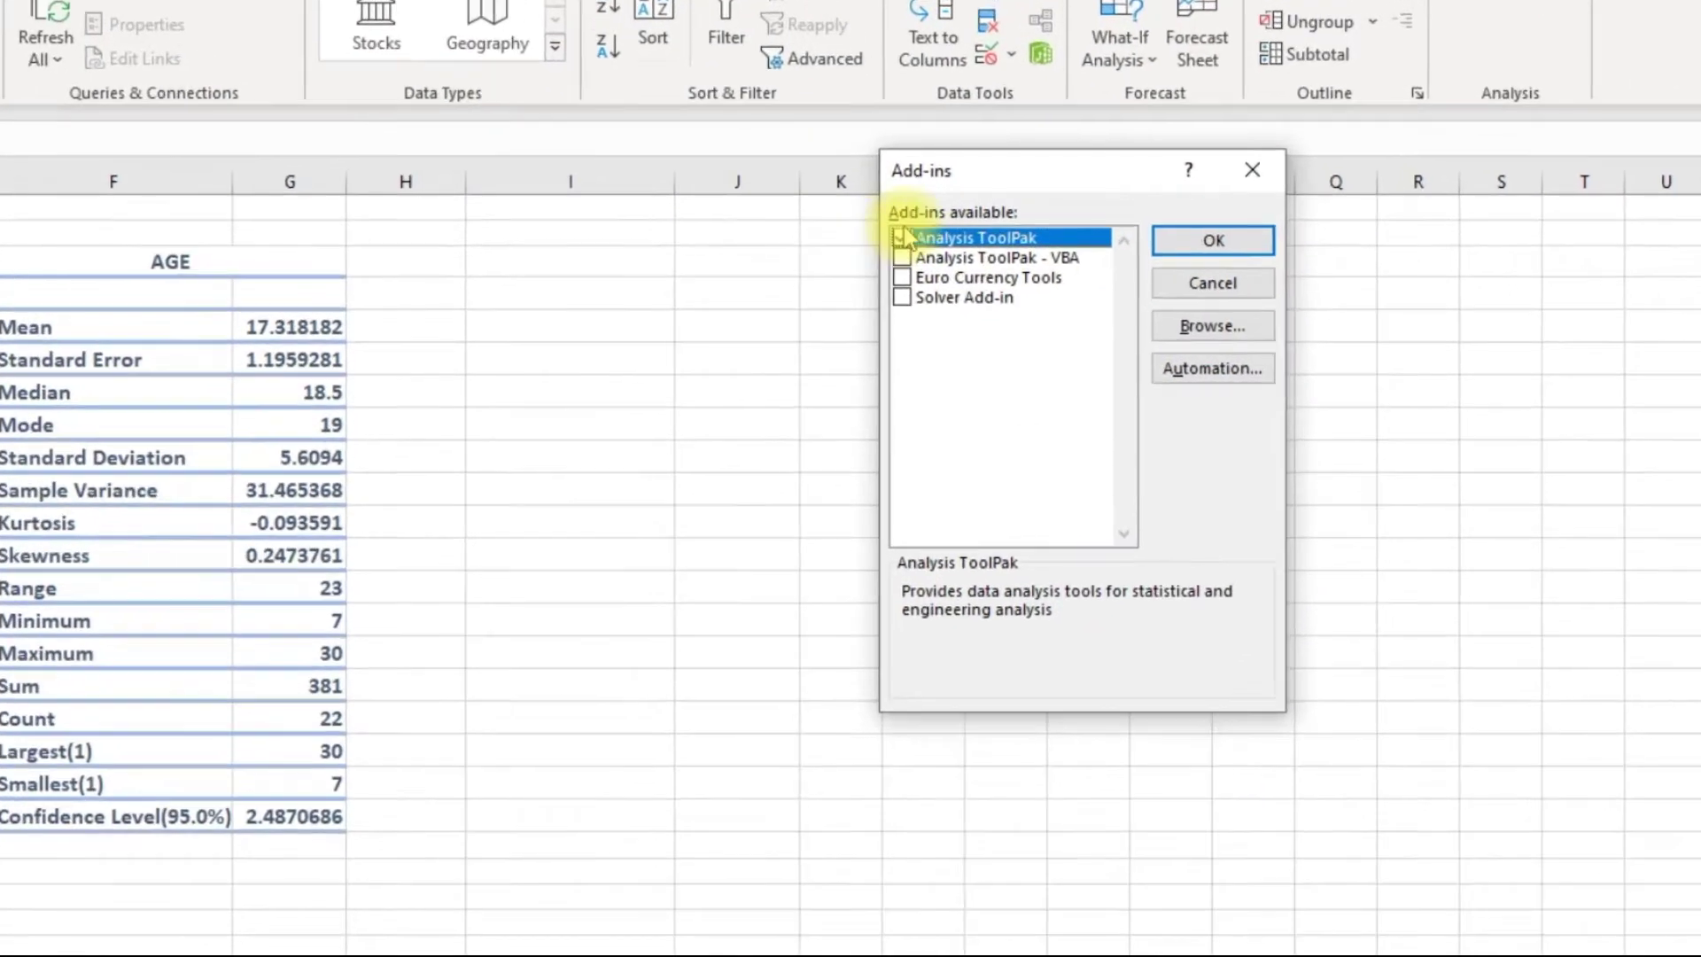
{"action": "left_click", "coordinate": [902, 237]}
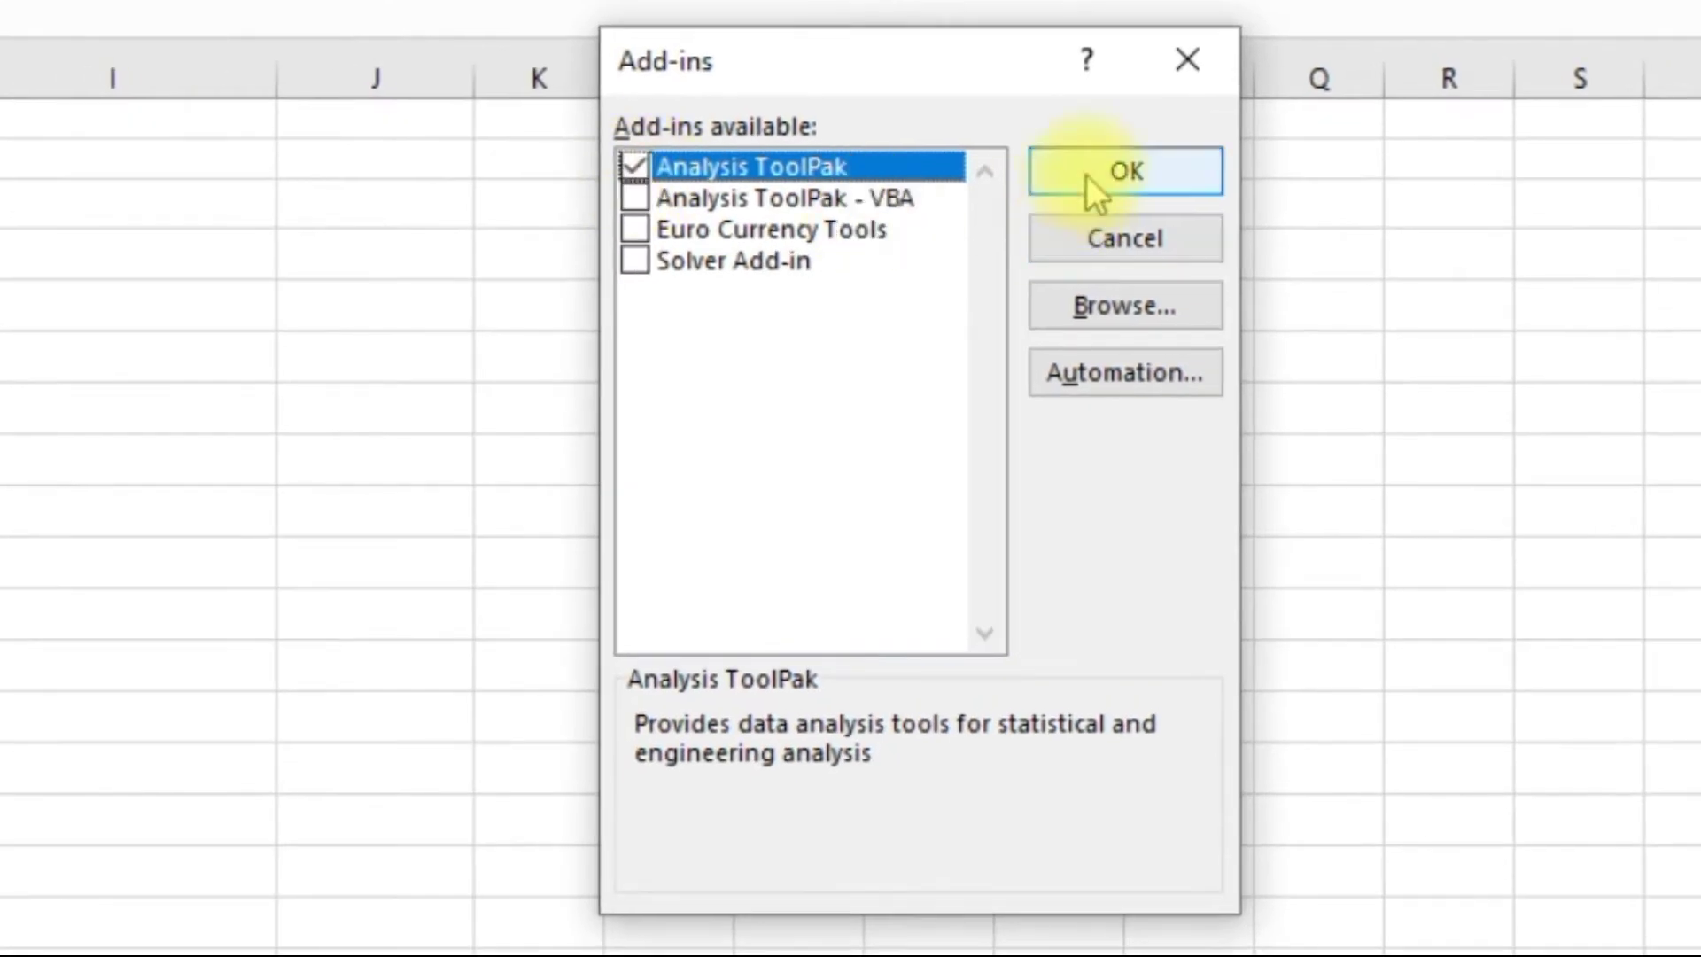
{"action": "left_click", "coordinate": [1097, 173]}
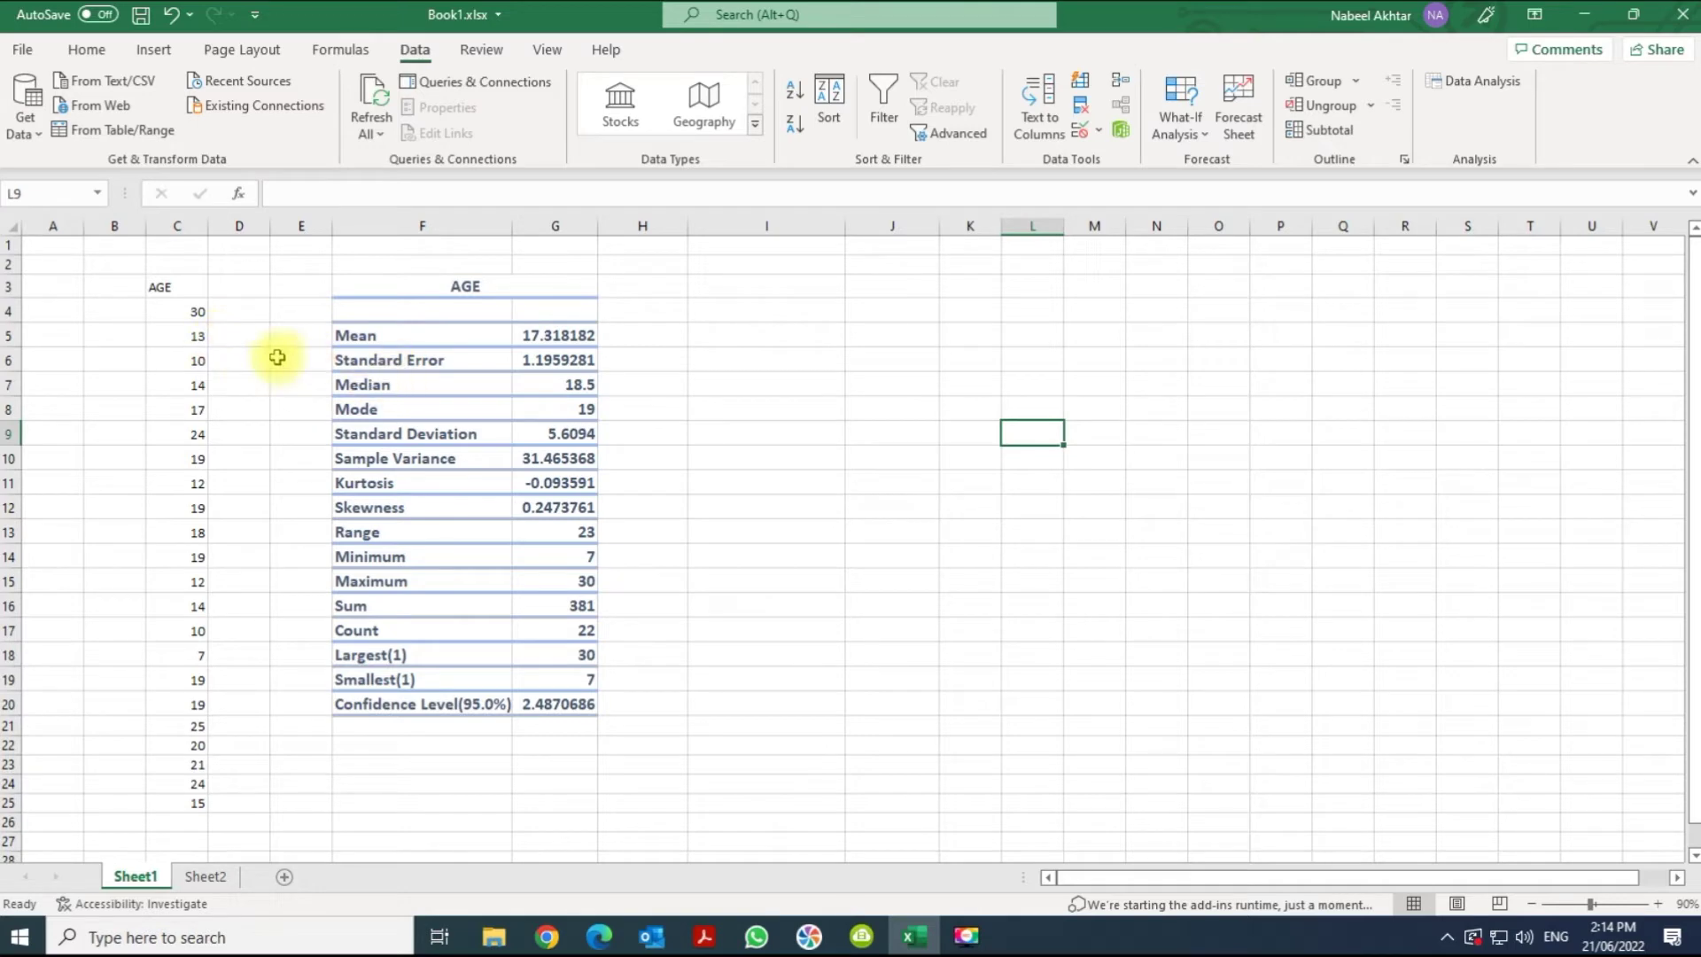
Step: With I3 selected as the destination, open Descriptive Statistics from Data Analysis
{"action": "left_click", "coordinate": [728, 289]}
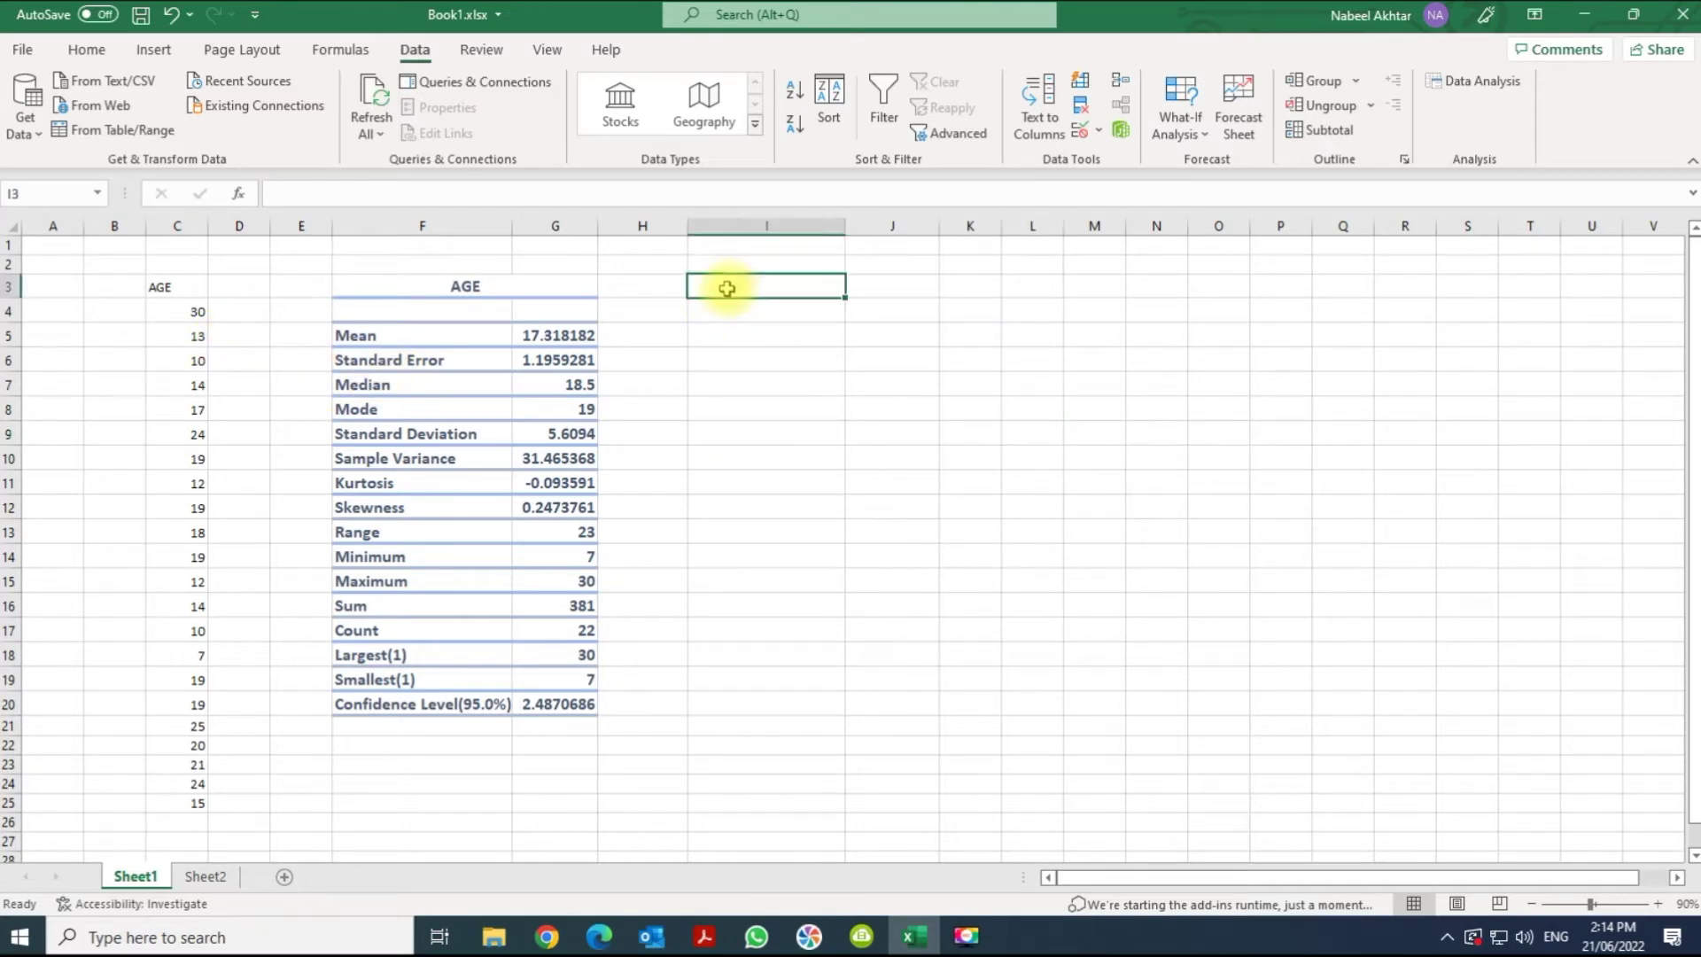
{"action": "left_click", "coordinate": [1512, 92]}
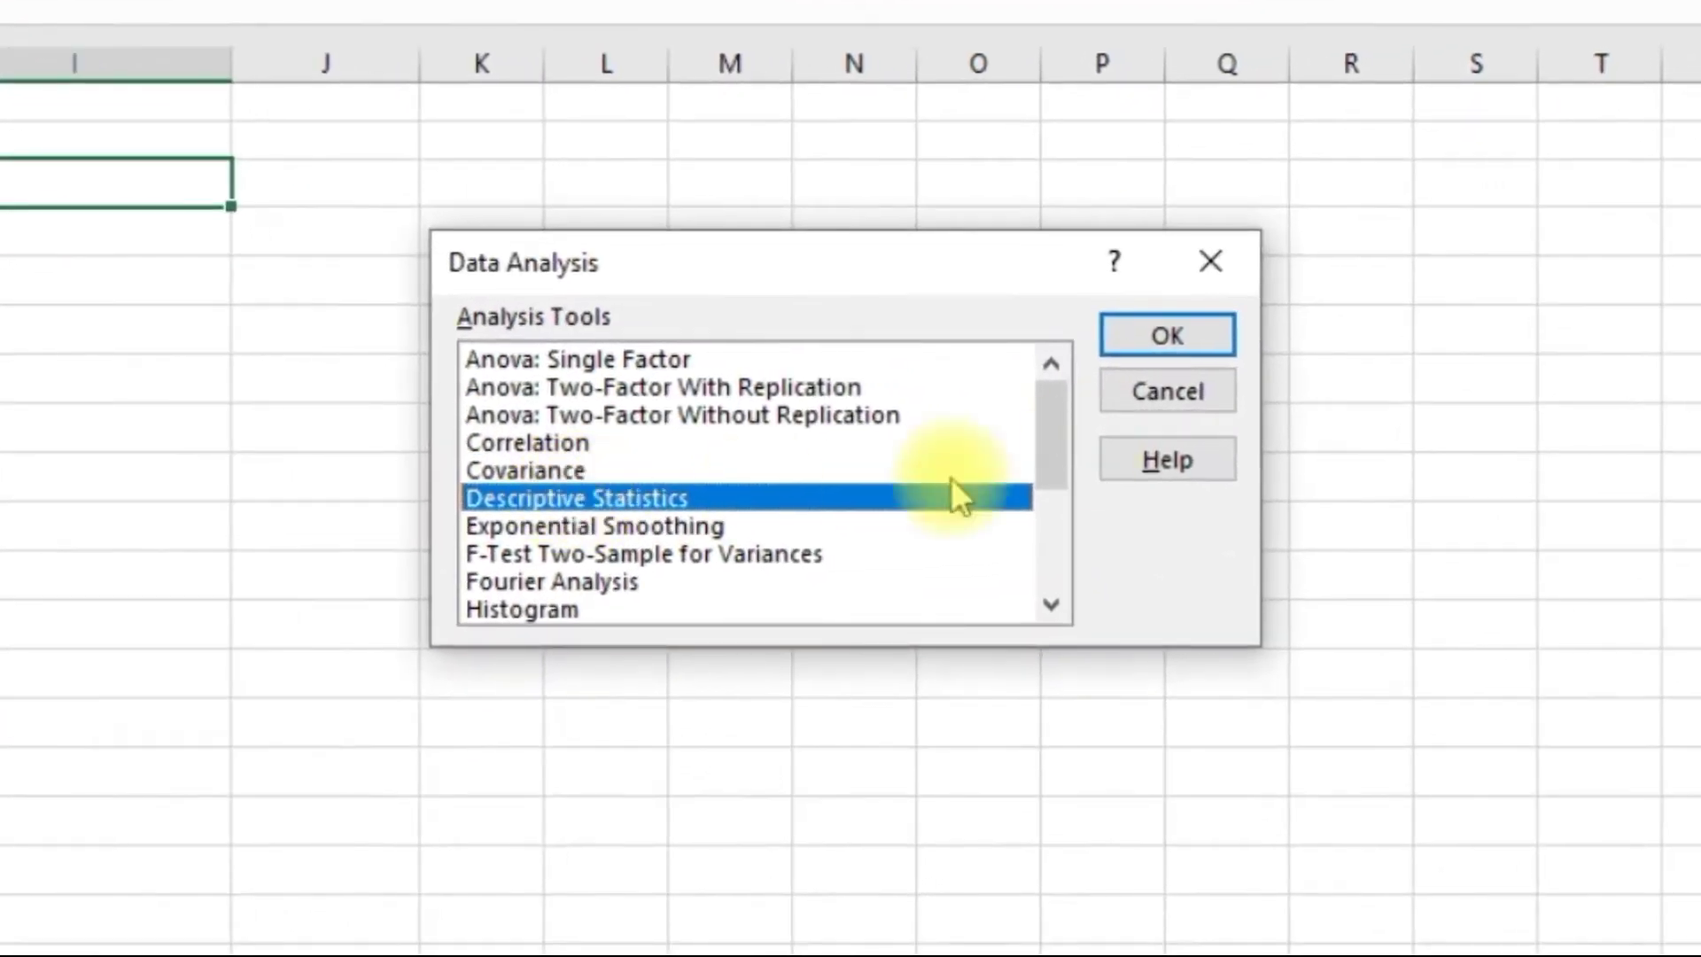
{"action": "left_click", "coordinate": [1132, 332]}
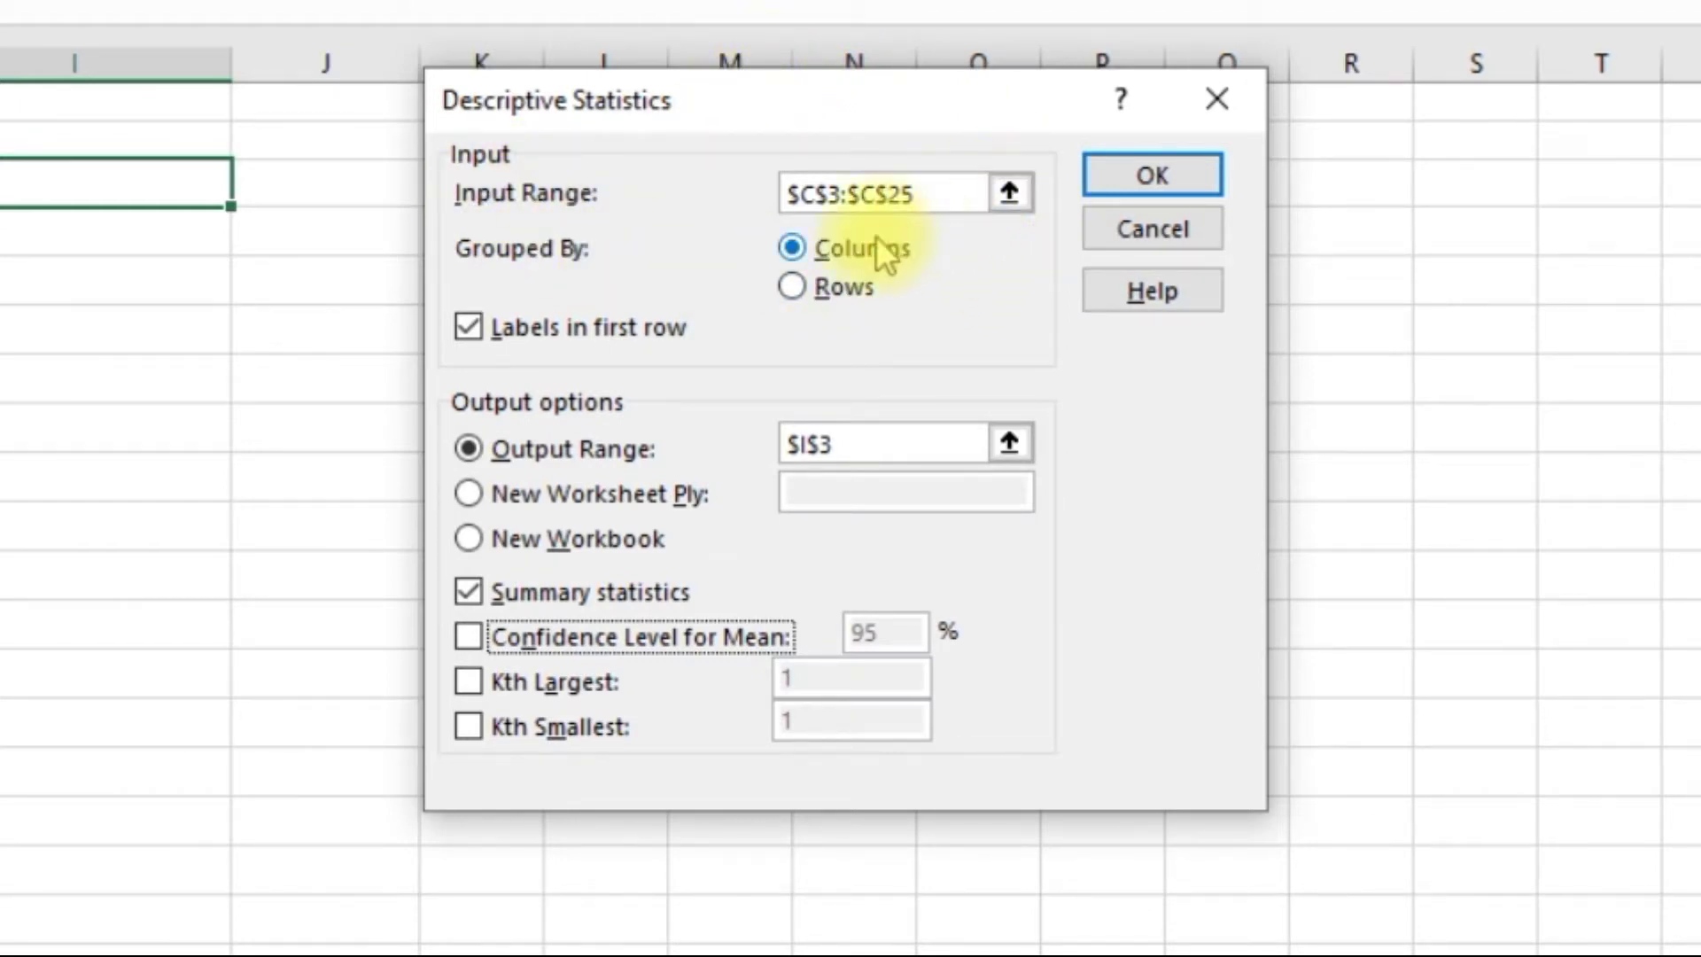
{"action": "left_click", "coordinate": [1010, 193]}
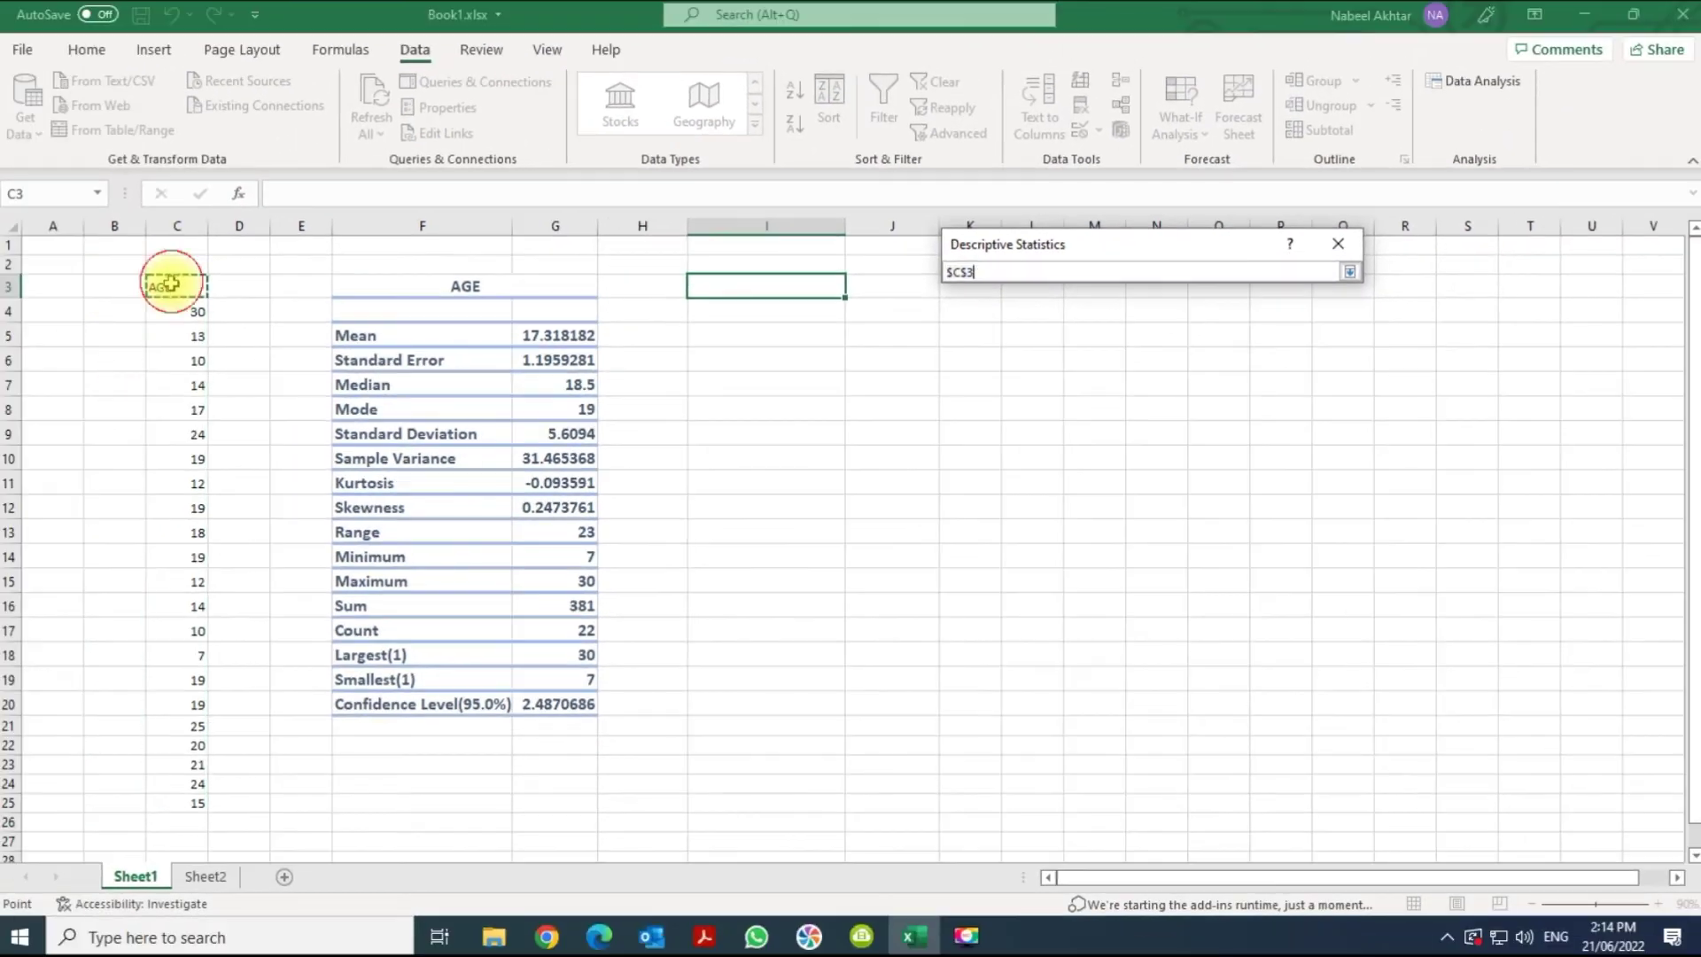
{"action": "left_click_drag", "start_coordinate": [163, 278], "coordinate": [181, 811]}
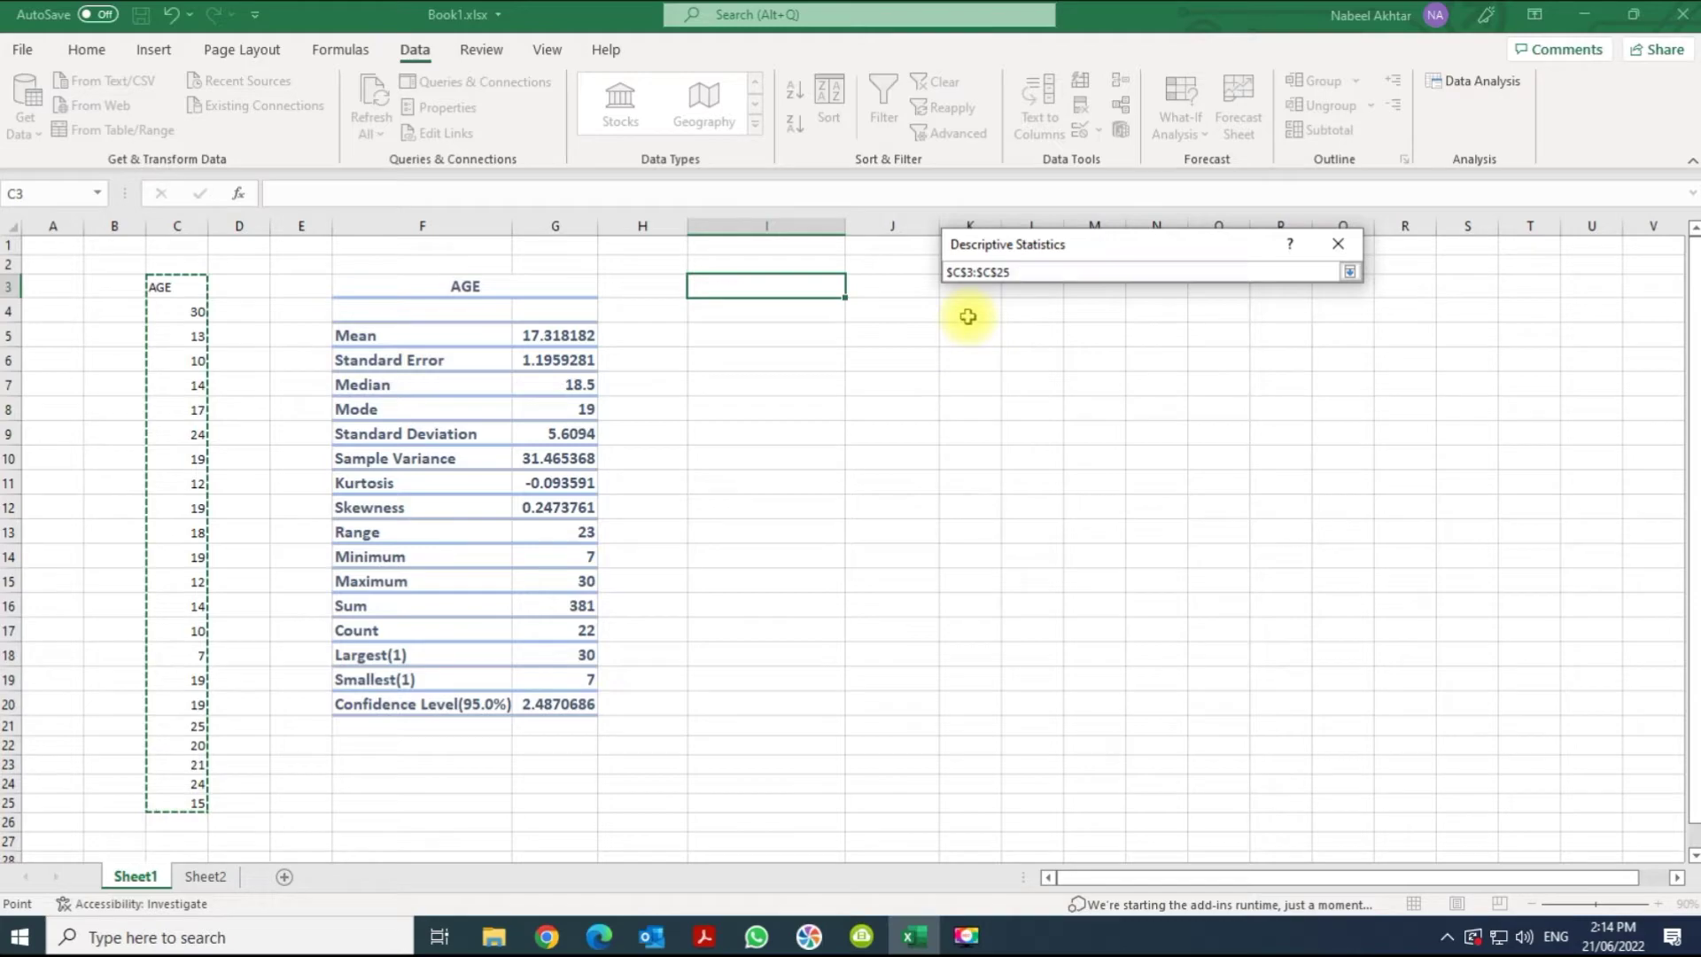
{"action": "left_click", "coordinate": [1350, 274]}
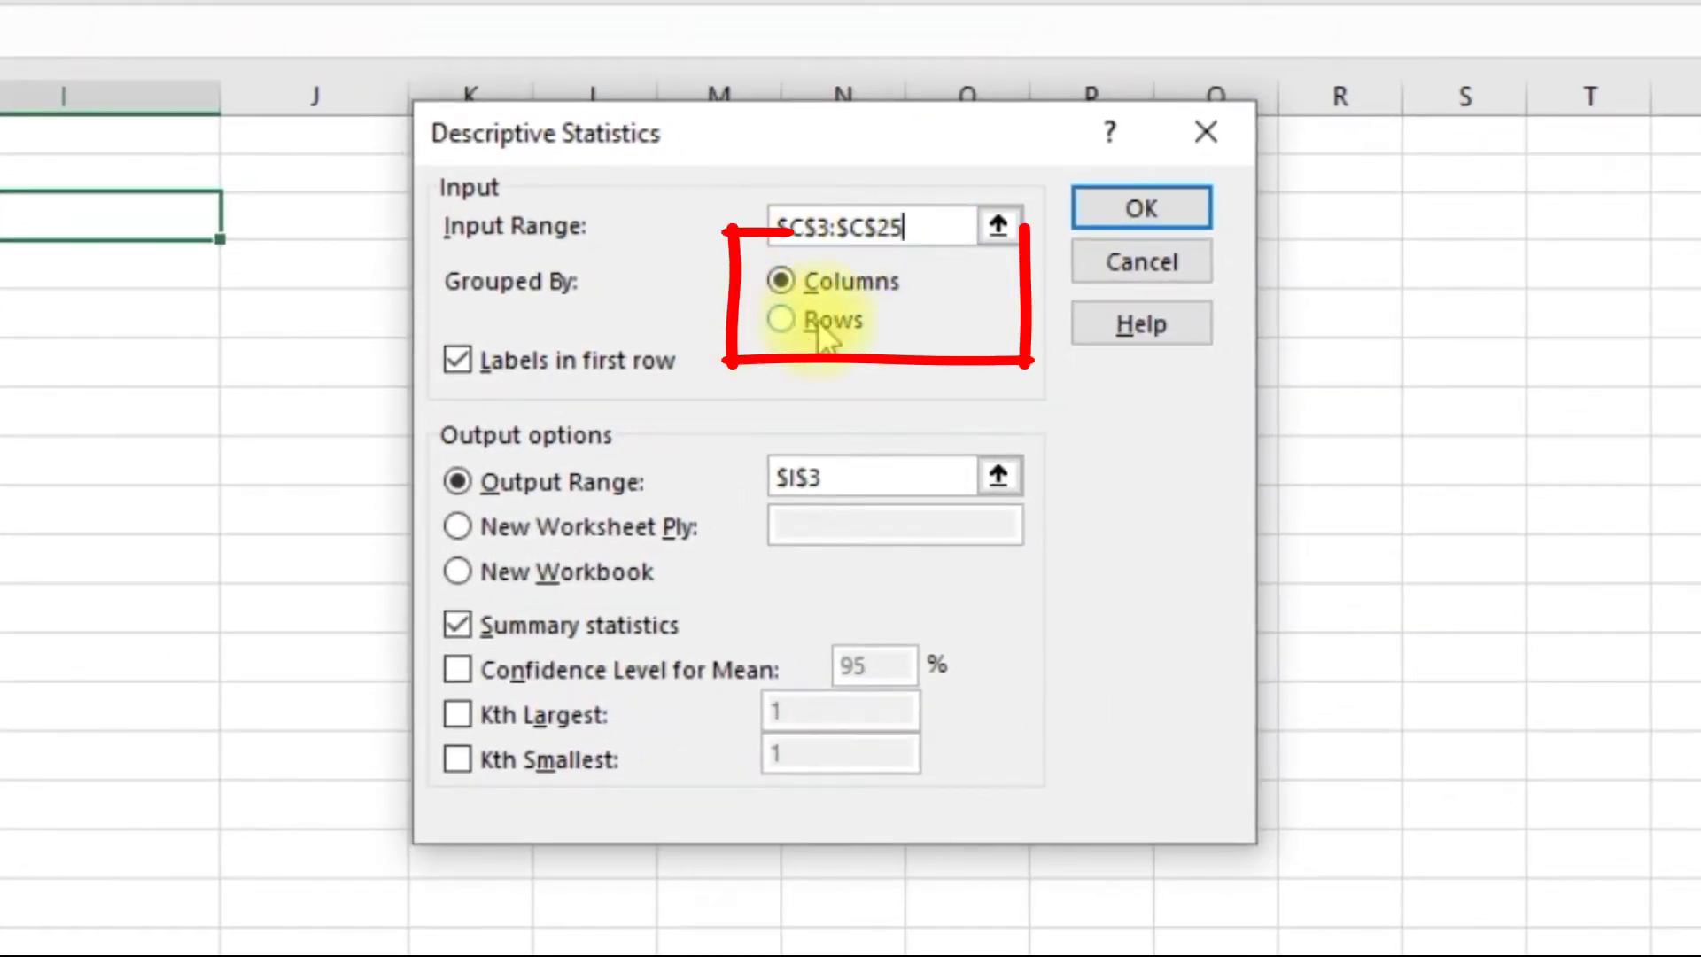
{"action": "left_click", "coordinate": [459, 361]}
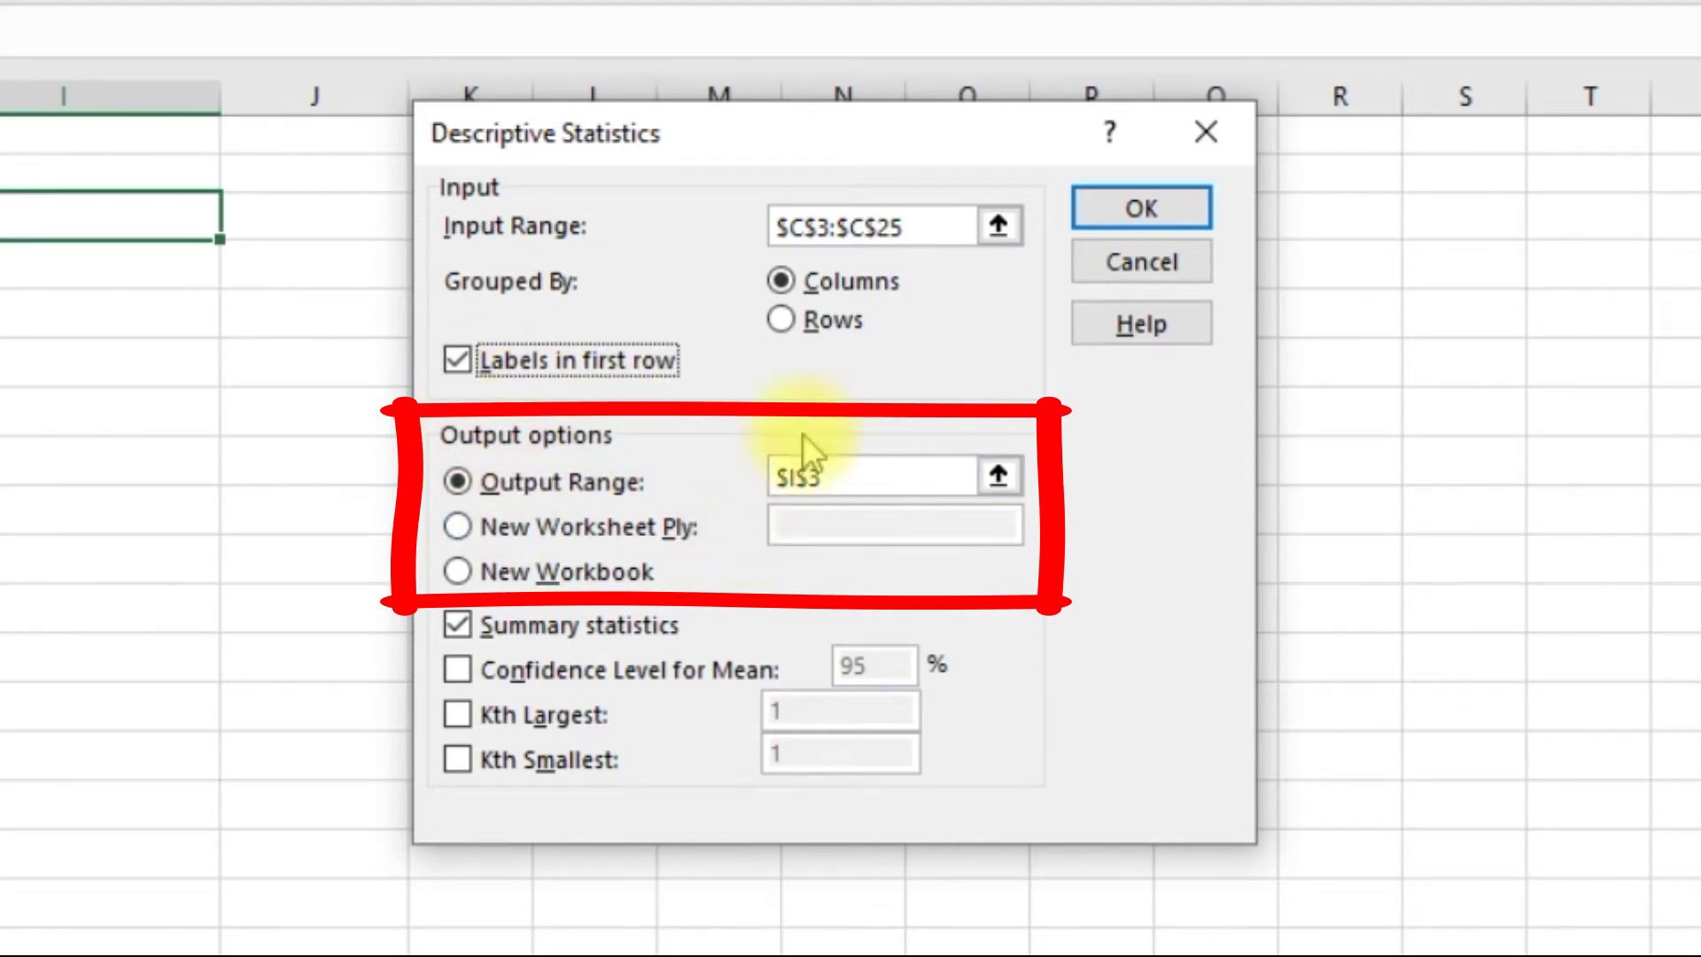
Step: Set the Descriptive Statistics output range to cell $I$3
{"action": "left_click", "coordinate": [998, 475]}
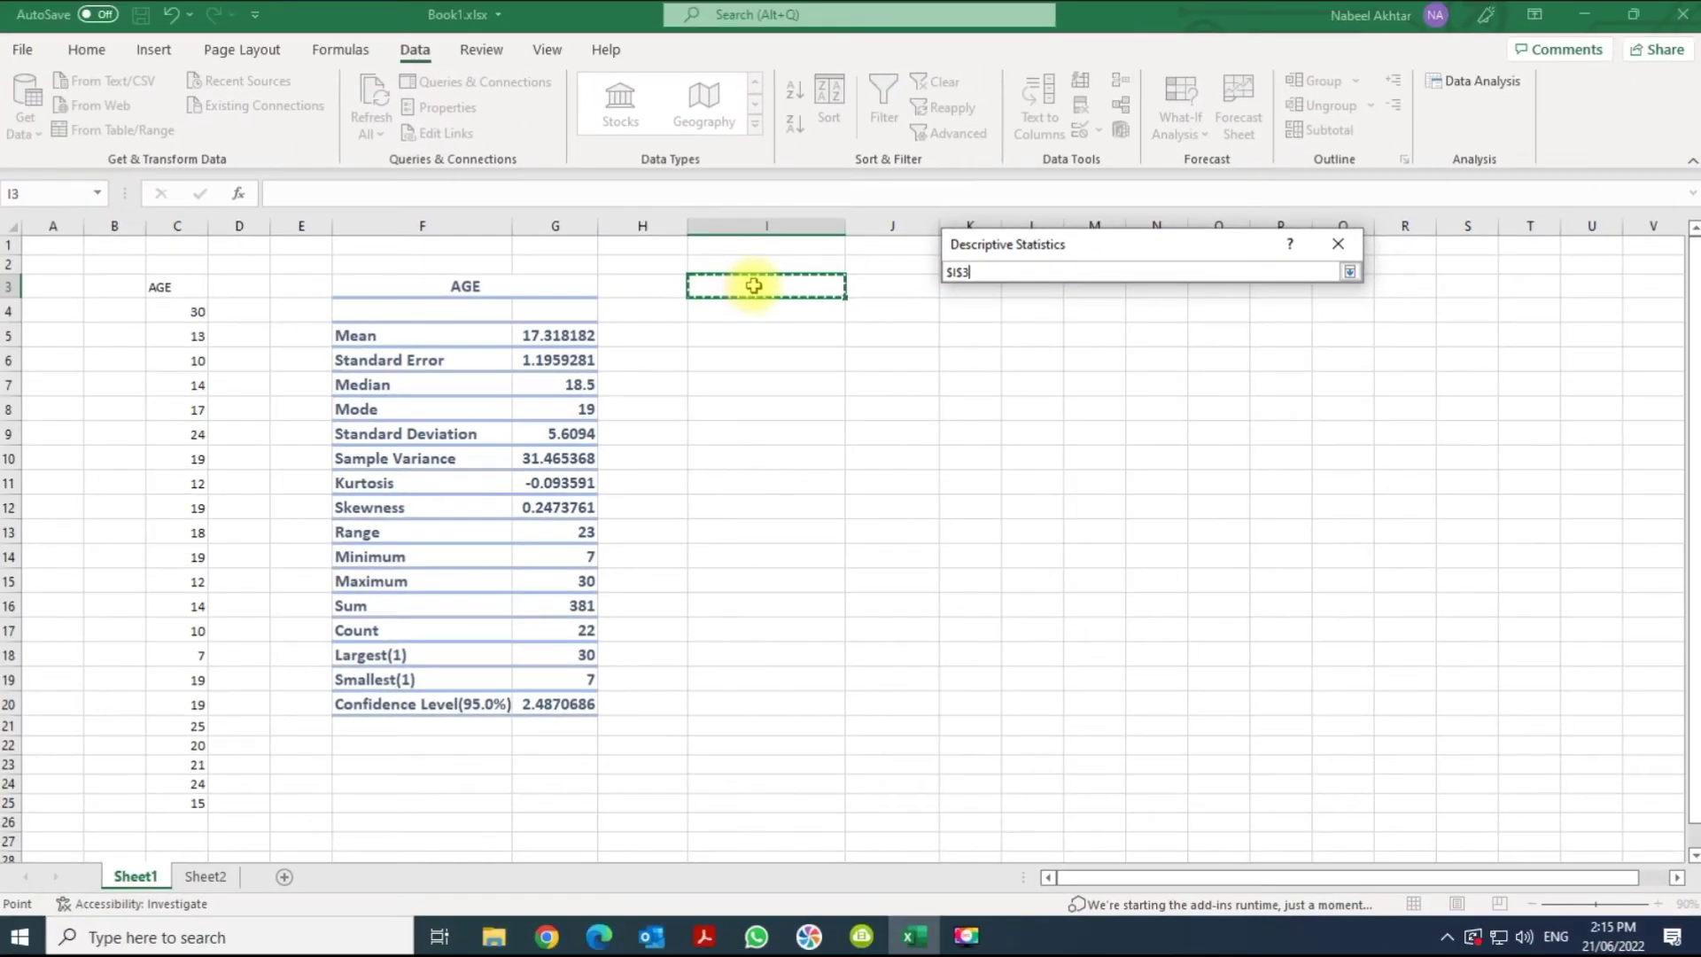
{"action": "left_click", "coordinate": [1351, 273]}
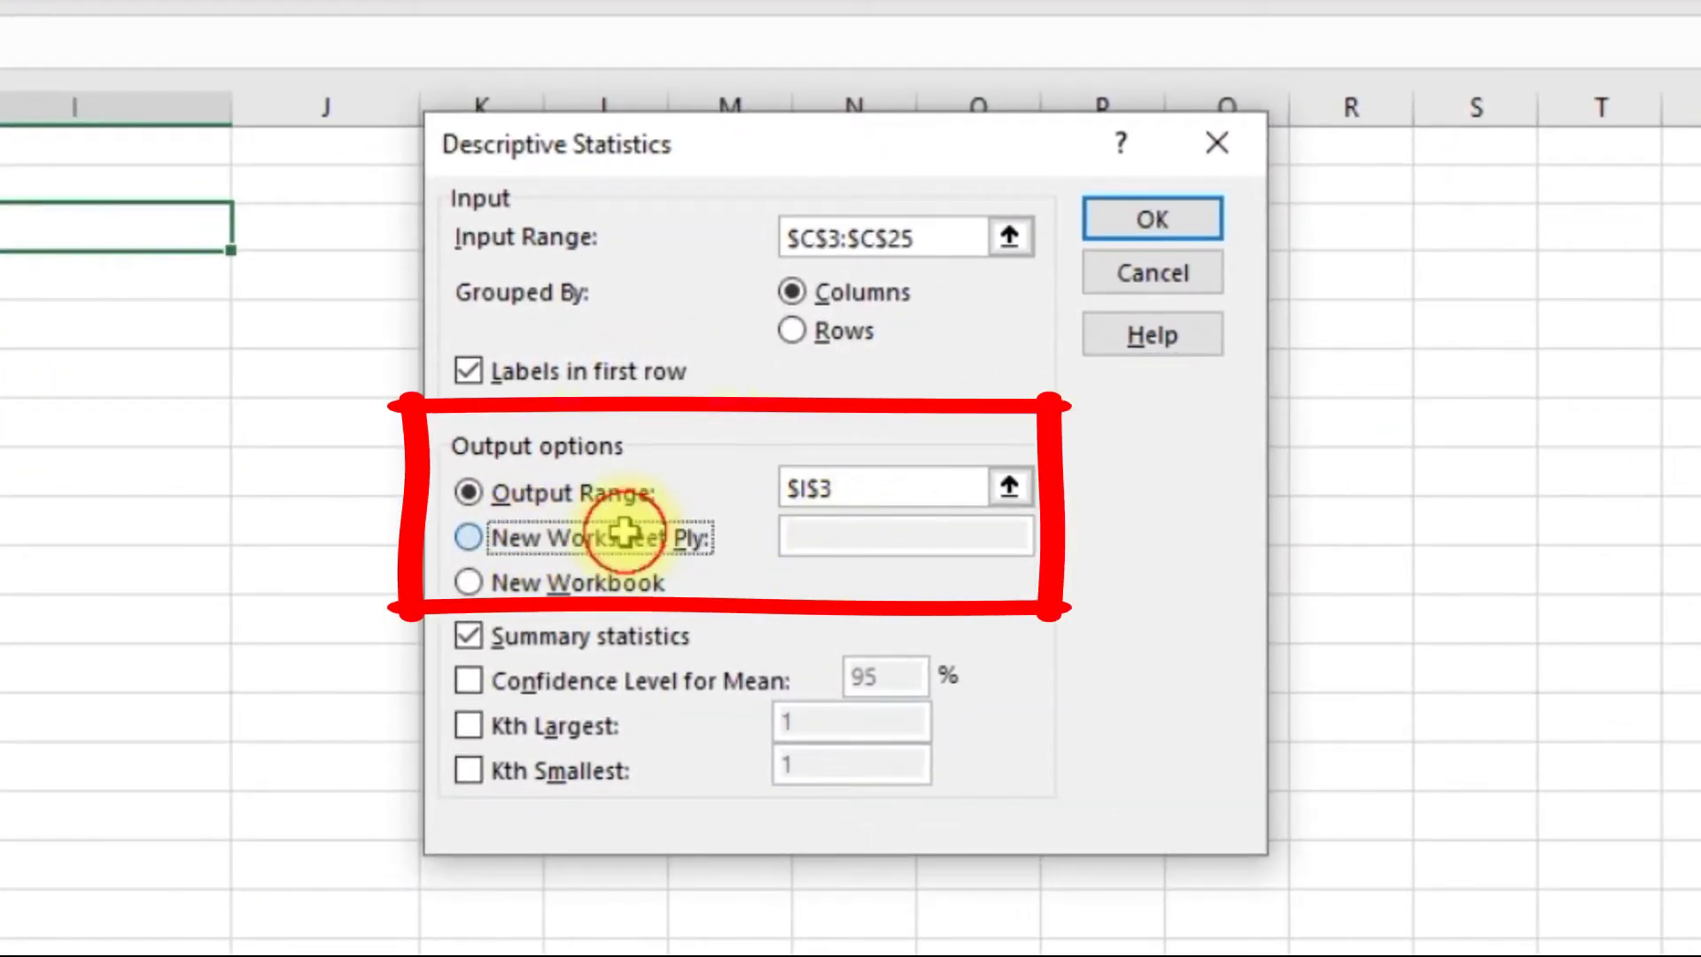
{"action": "left_click", "coordinate": [505, 535]}
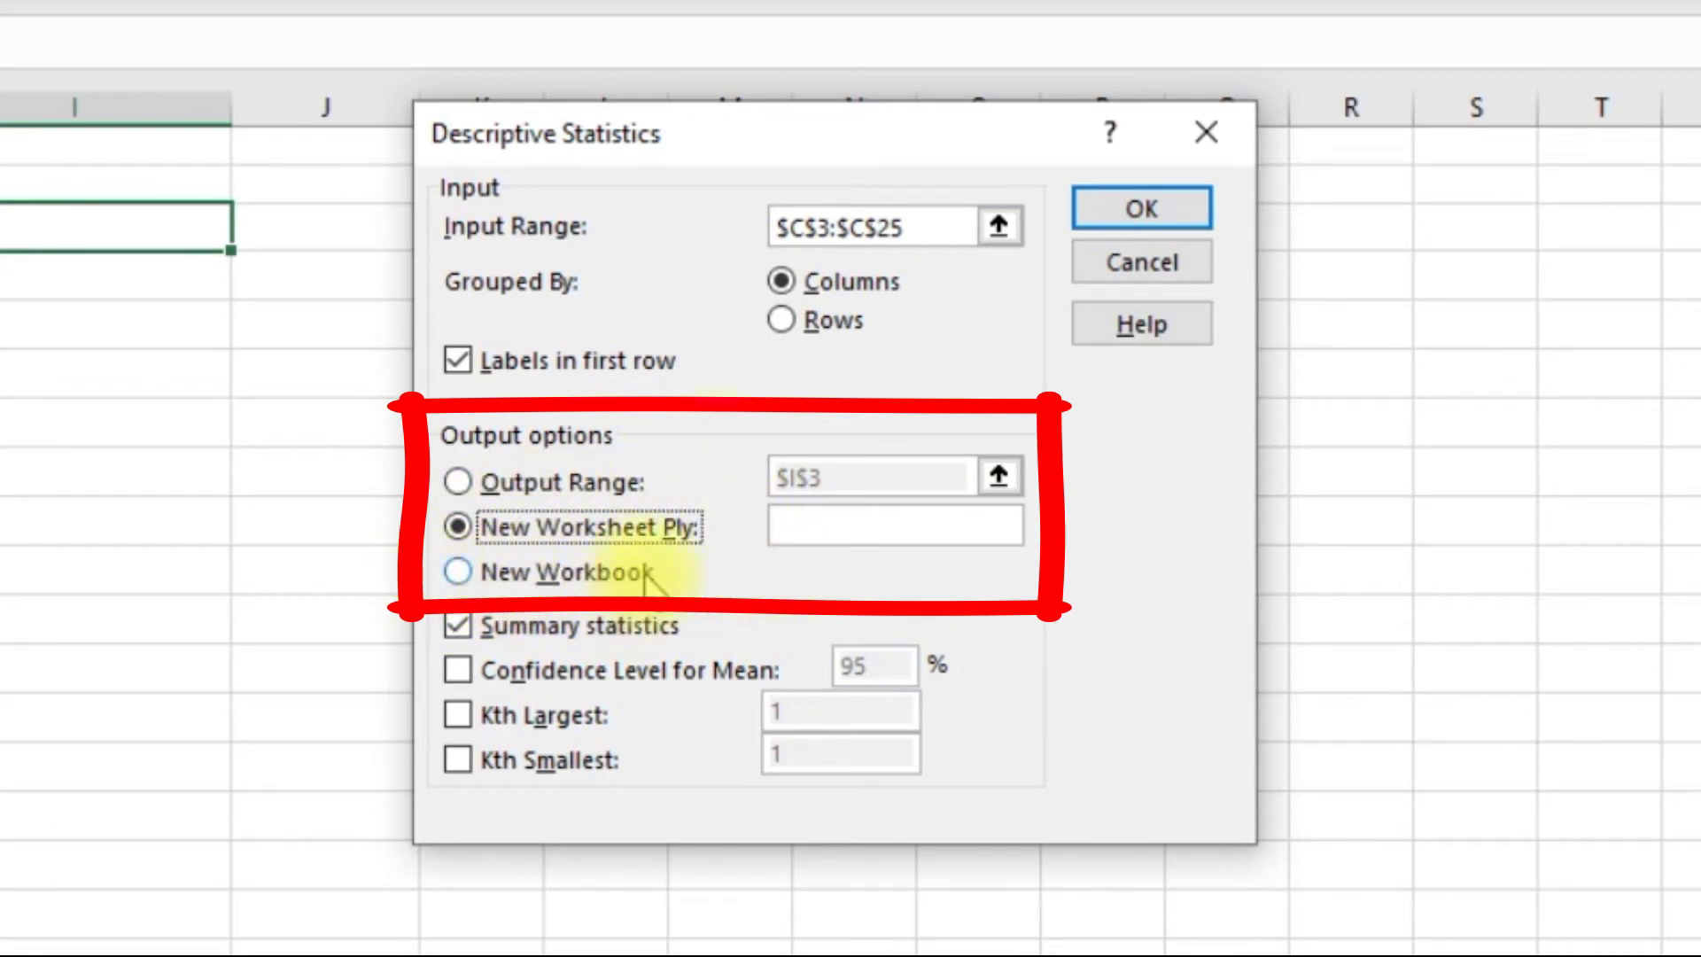
{"action": "left_click", "coordinate": [534, 485]}
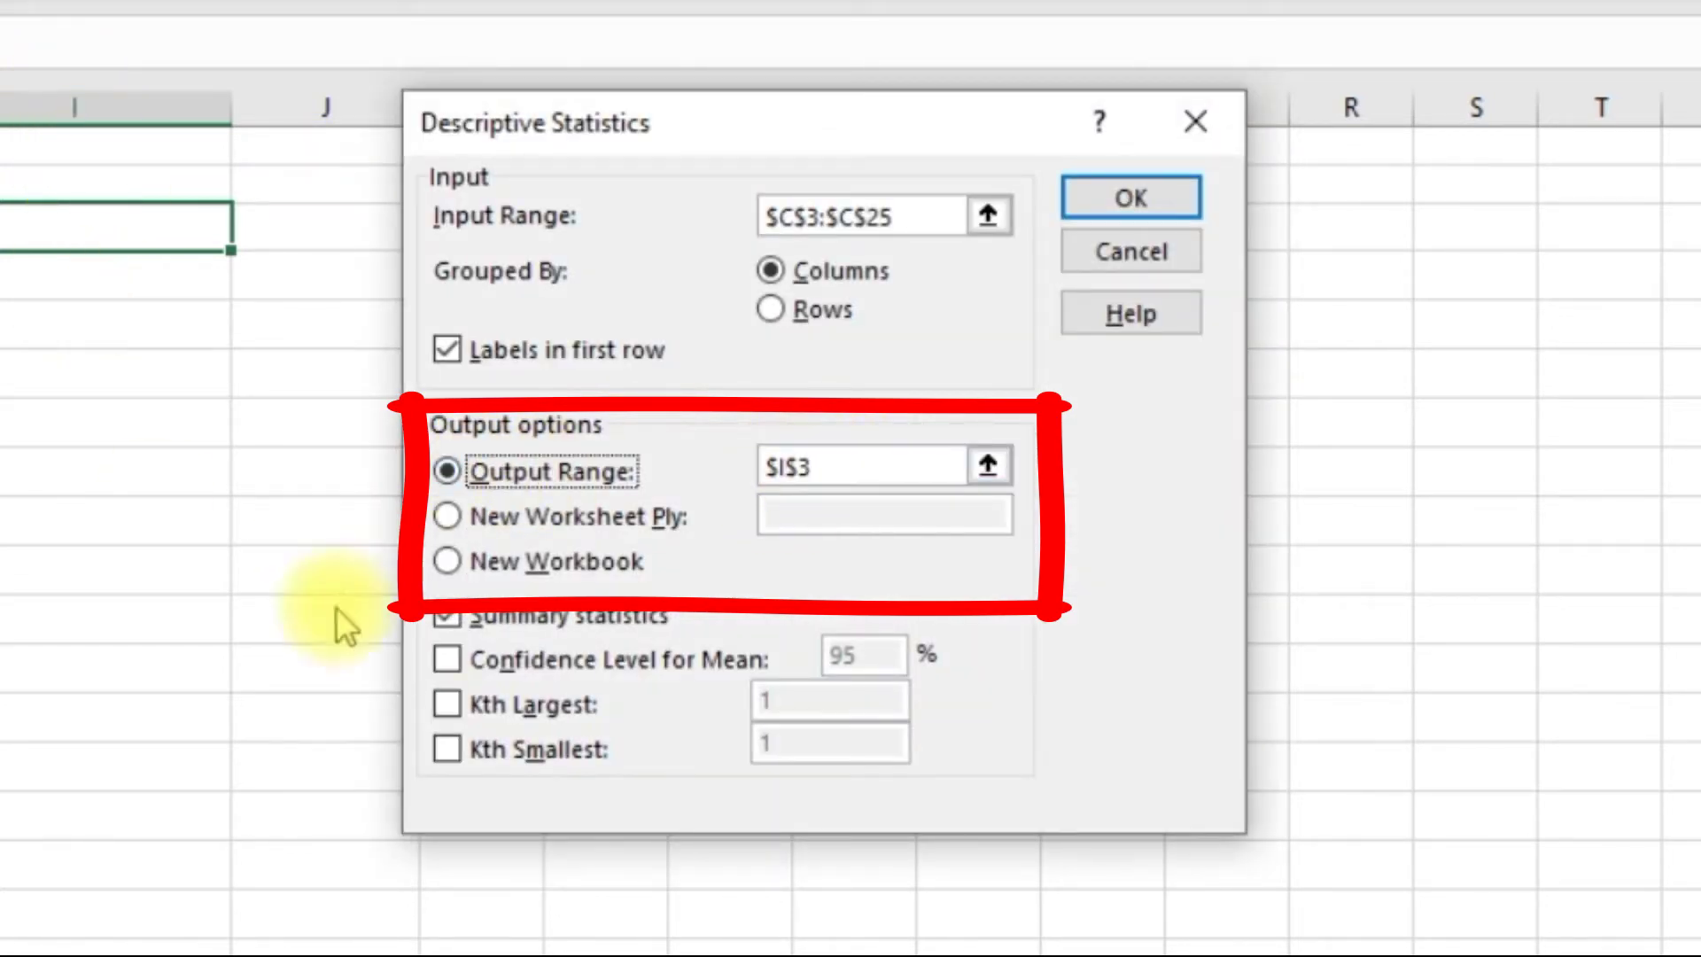
Step: Add 95% confidence level, Kth largest and Kth smallest, and run the statistics
{"action": "left_click", "coordinate": [448, 660]}
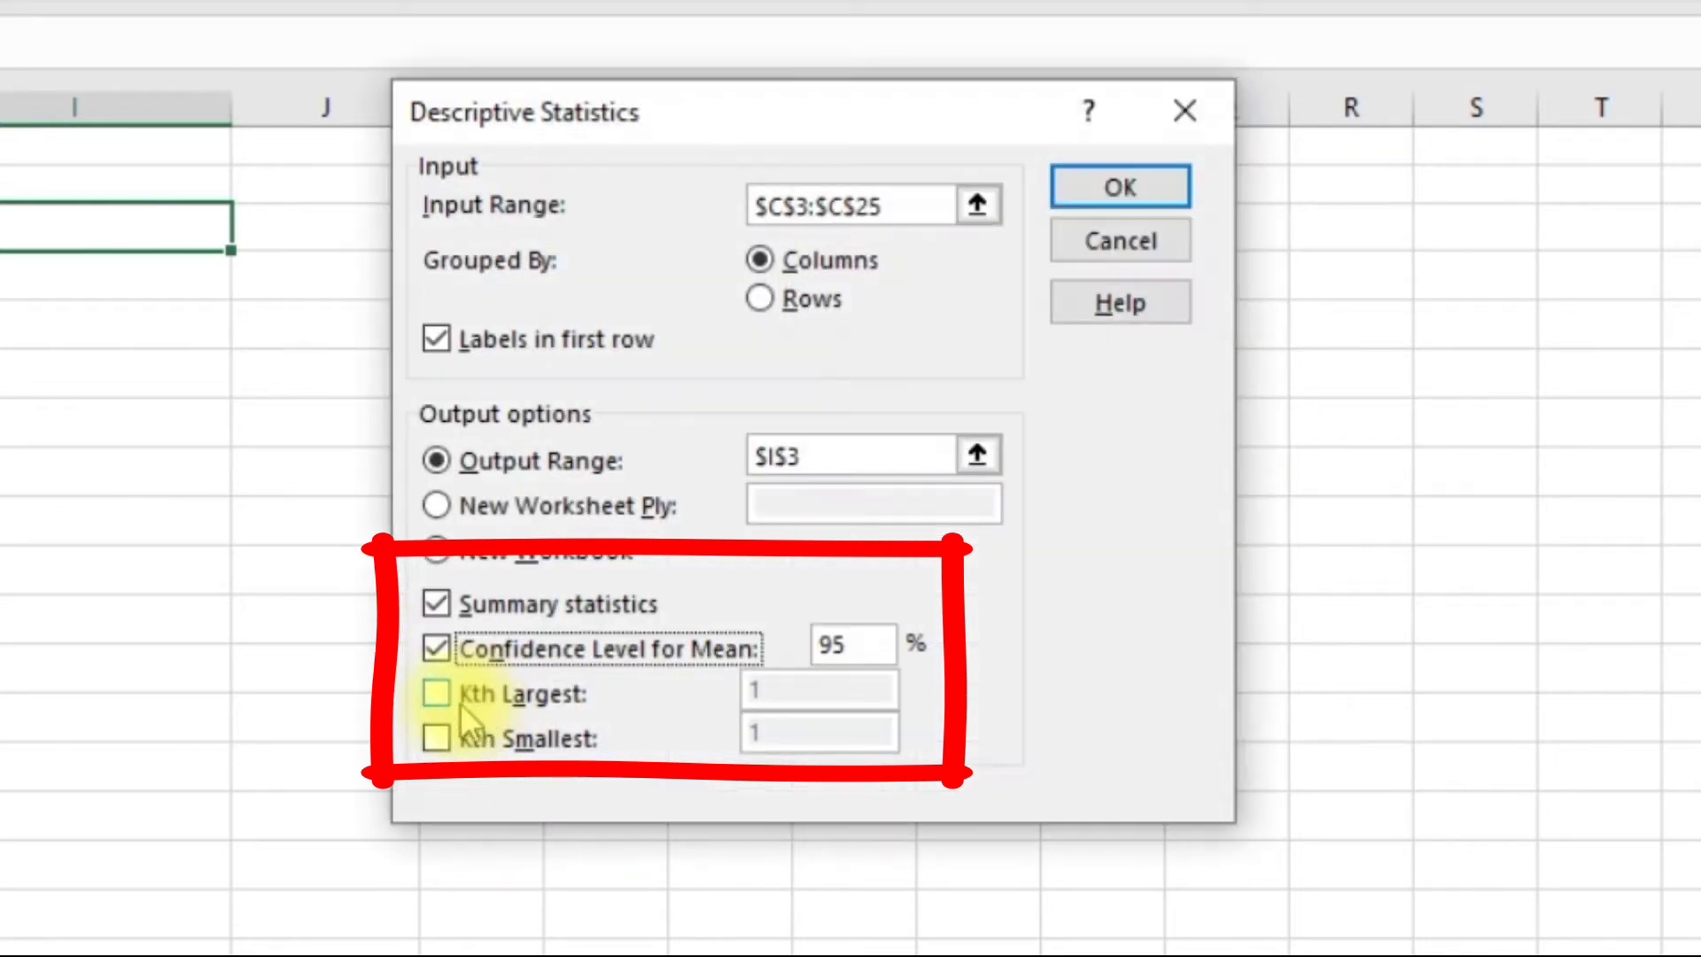
{"action": "left_click", "coordinate": [448, 704]}
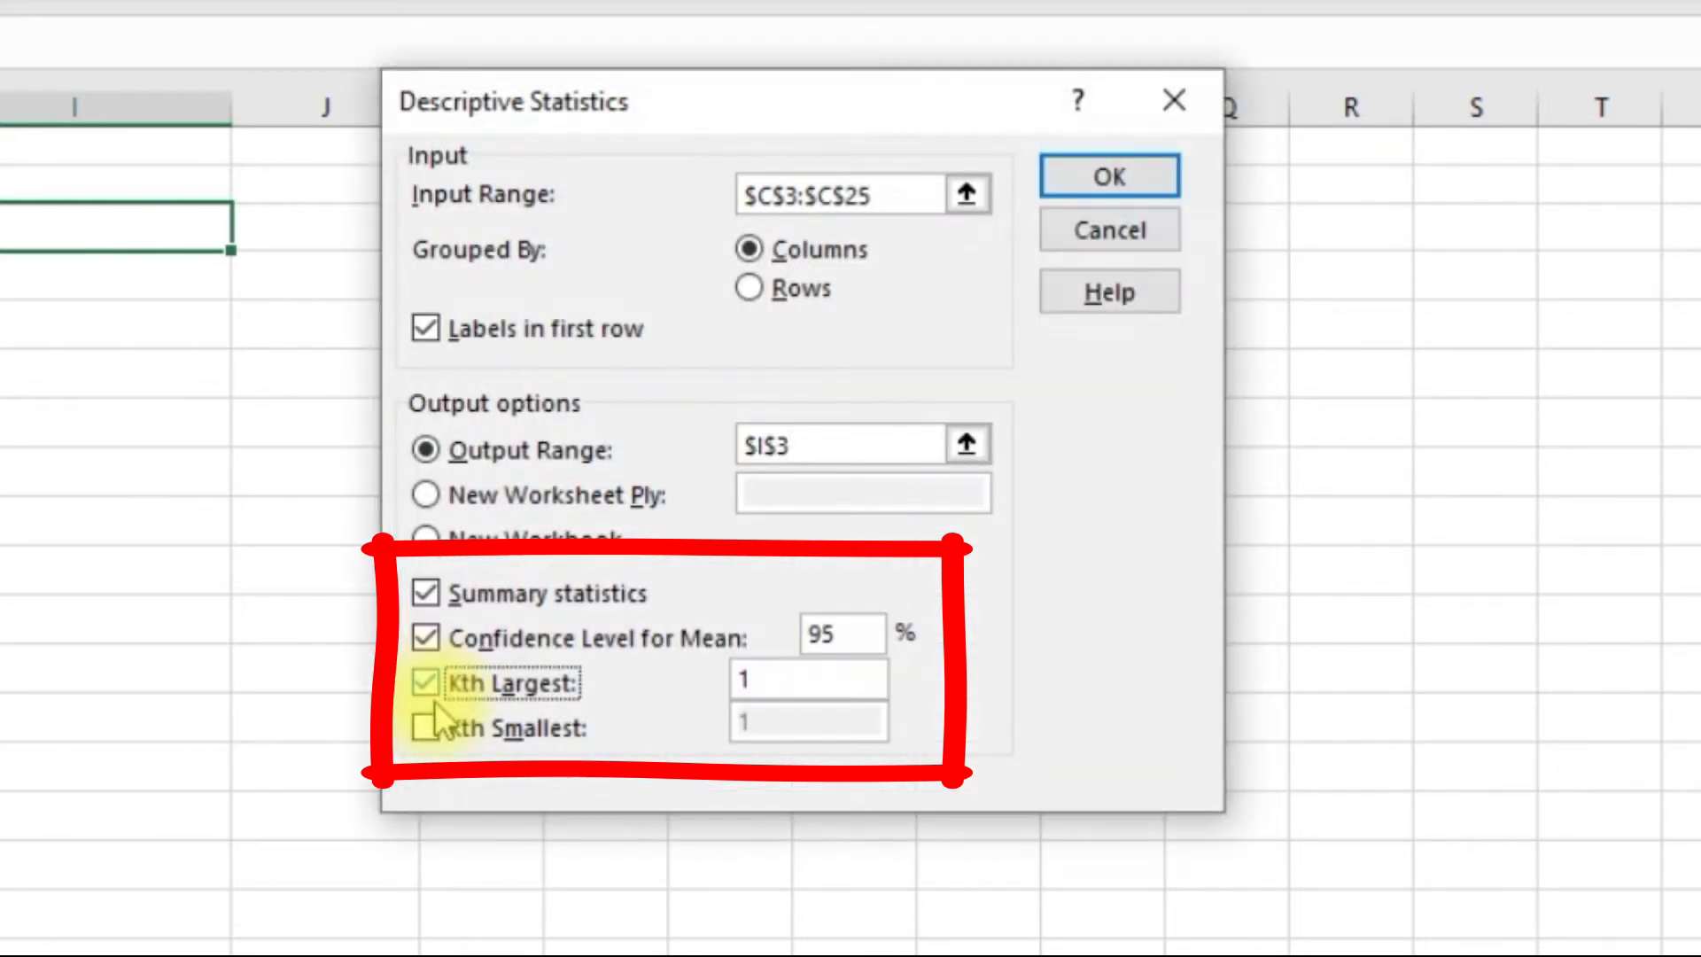
{"action": "left_click", "coordinate": [426, 727]}
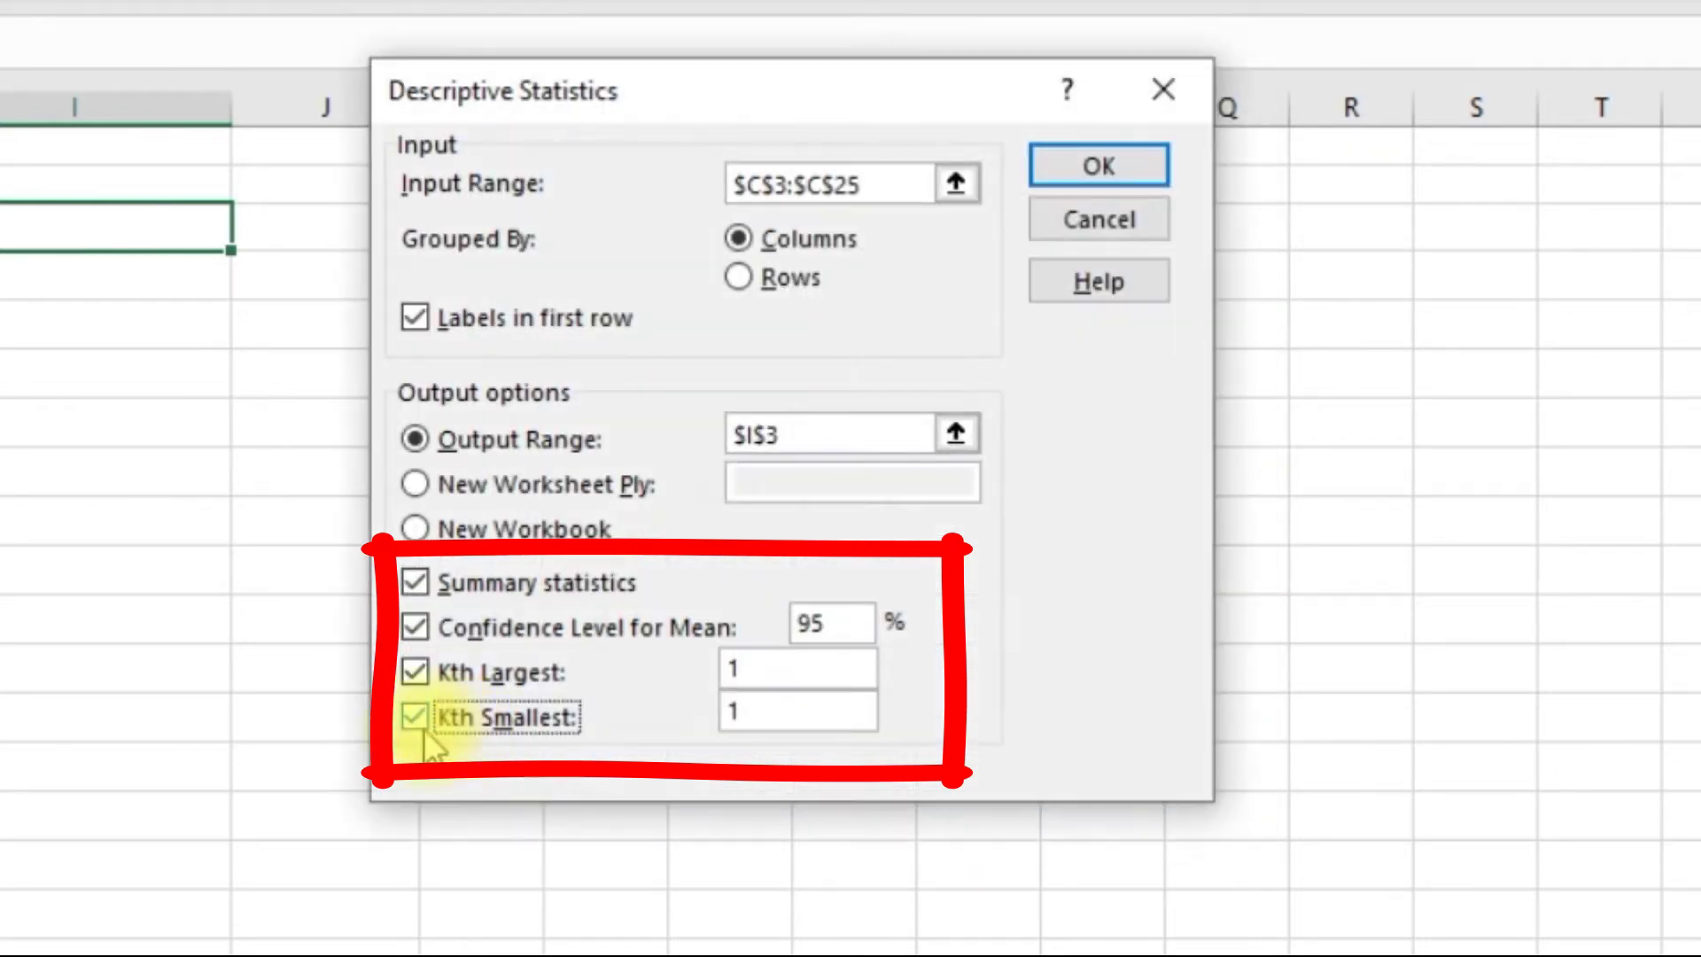
{"action": "left_click", "coordinate": [1132, 168]}
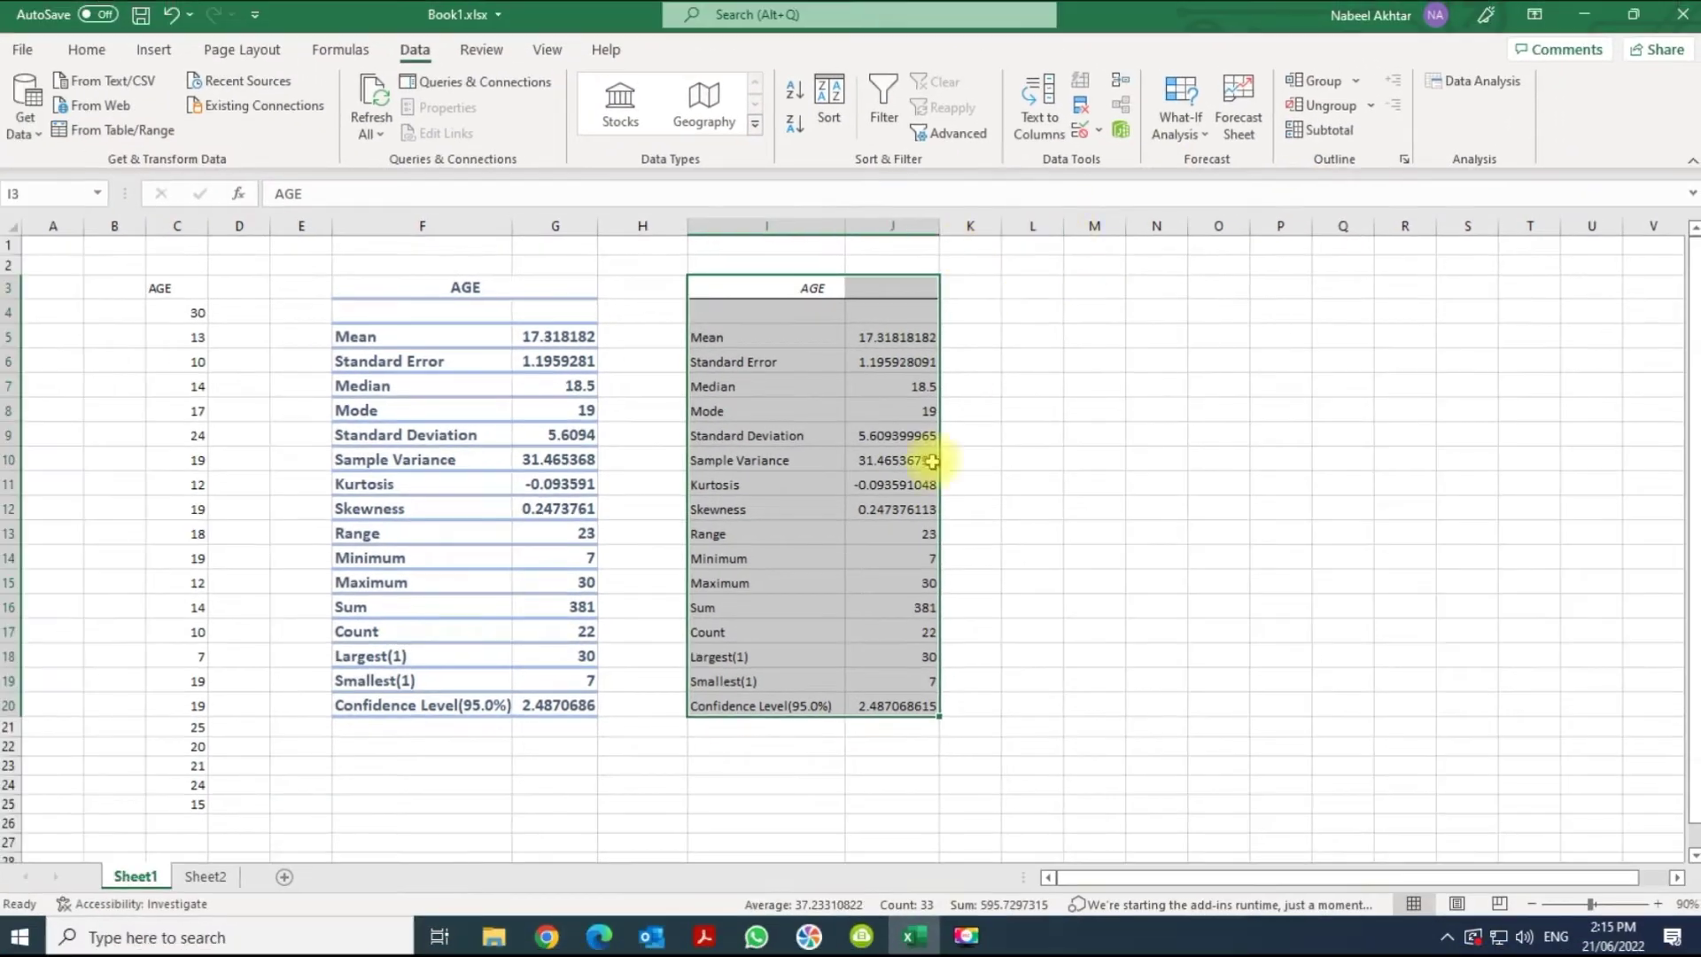
Step: Widen column K beside the results and select the AGE header and values in column C
{"action": "left_click", "coordinate": [868, 557]}
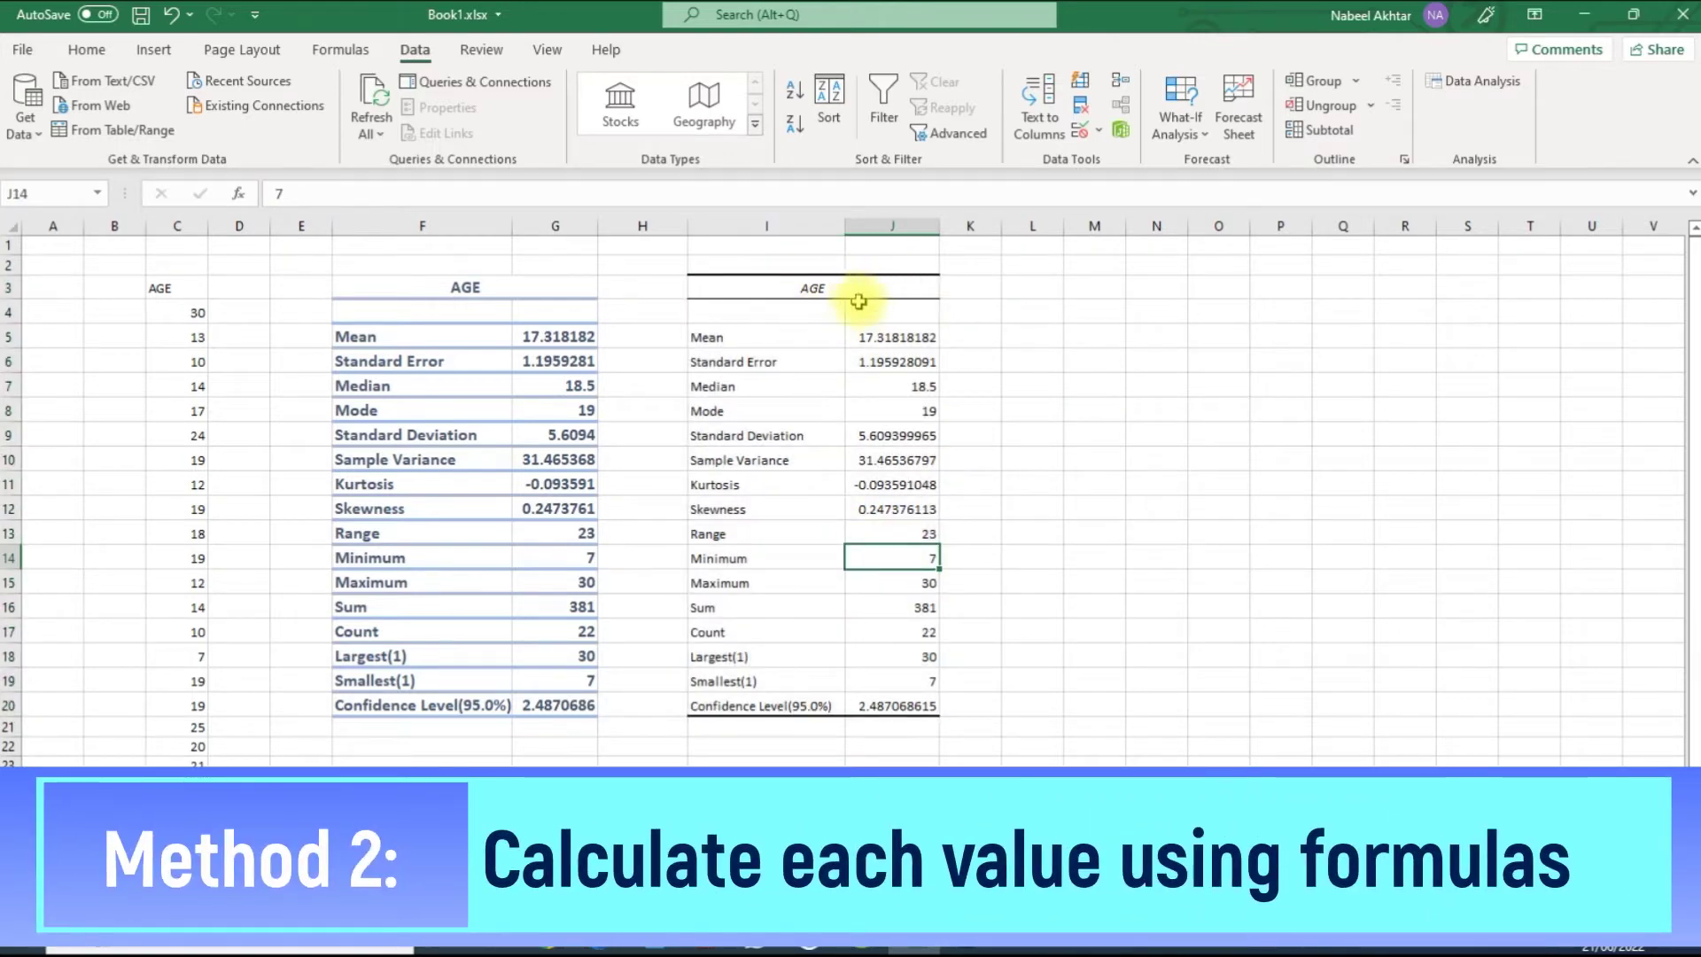
{"action": "left_click_drag", "start_coordinate": [1001, 227], "coordinate": [1080, 227]}
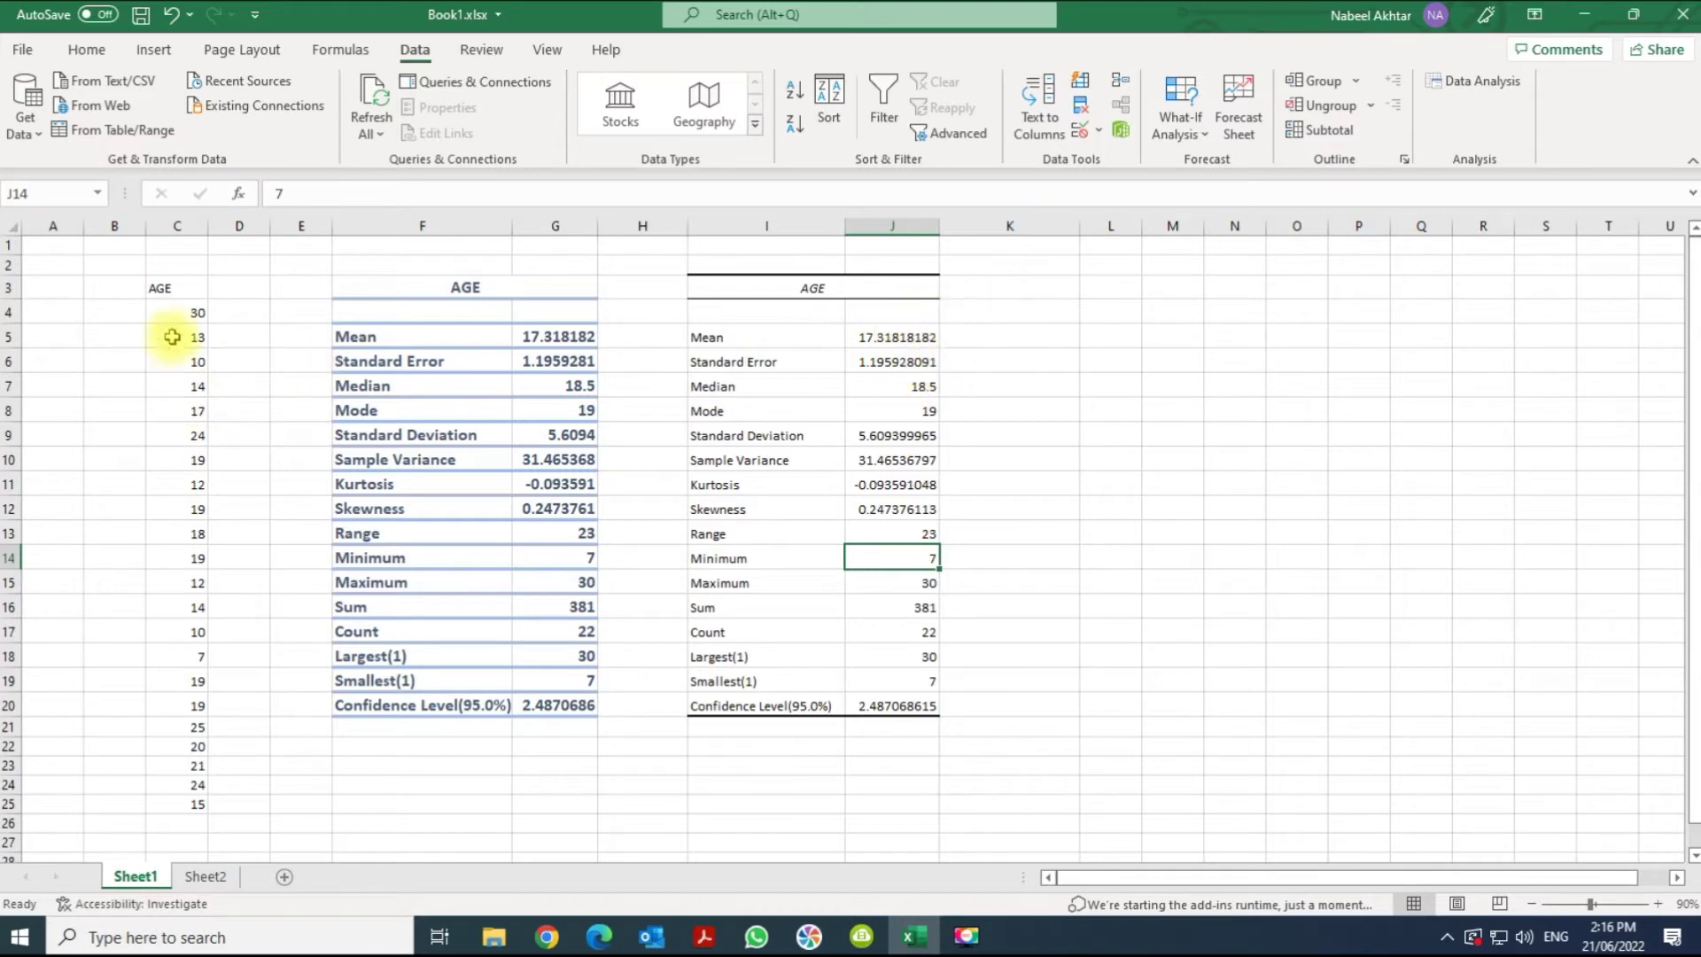
{"action": "left_click_drag", "start_coordinate": [178, 313], "coordinate": [177, 682]}
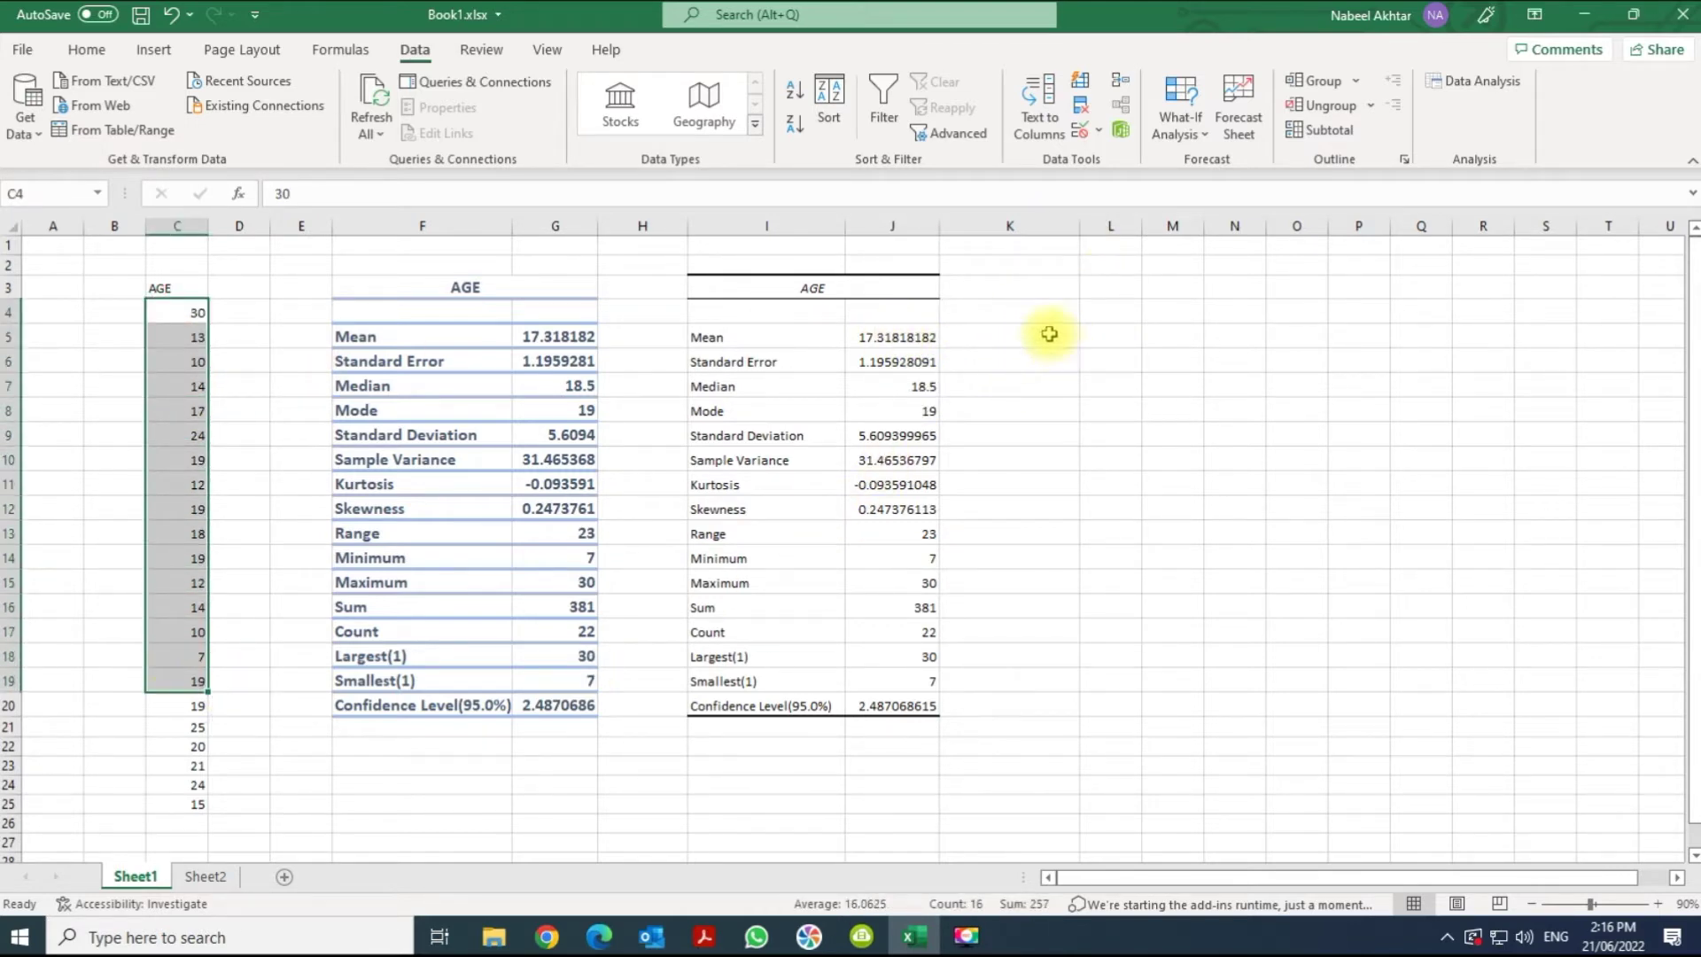
{"action": "left_click", "coordinate": [994, 337]}
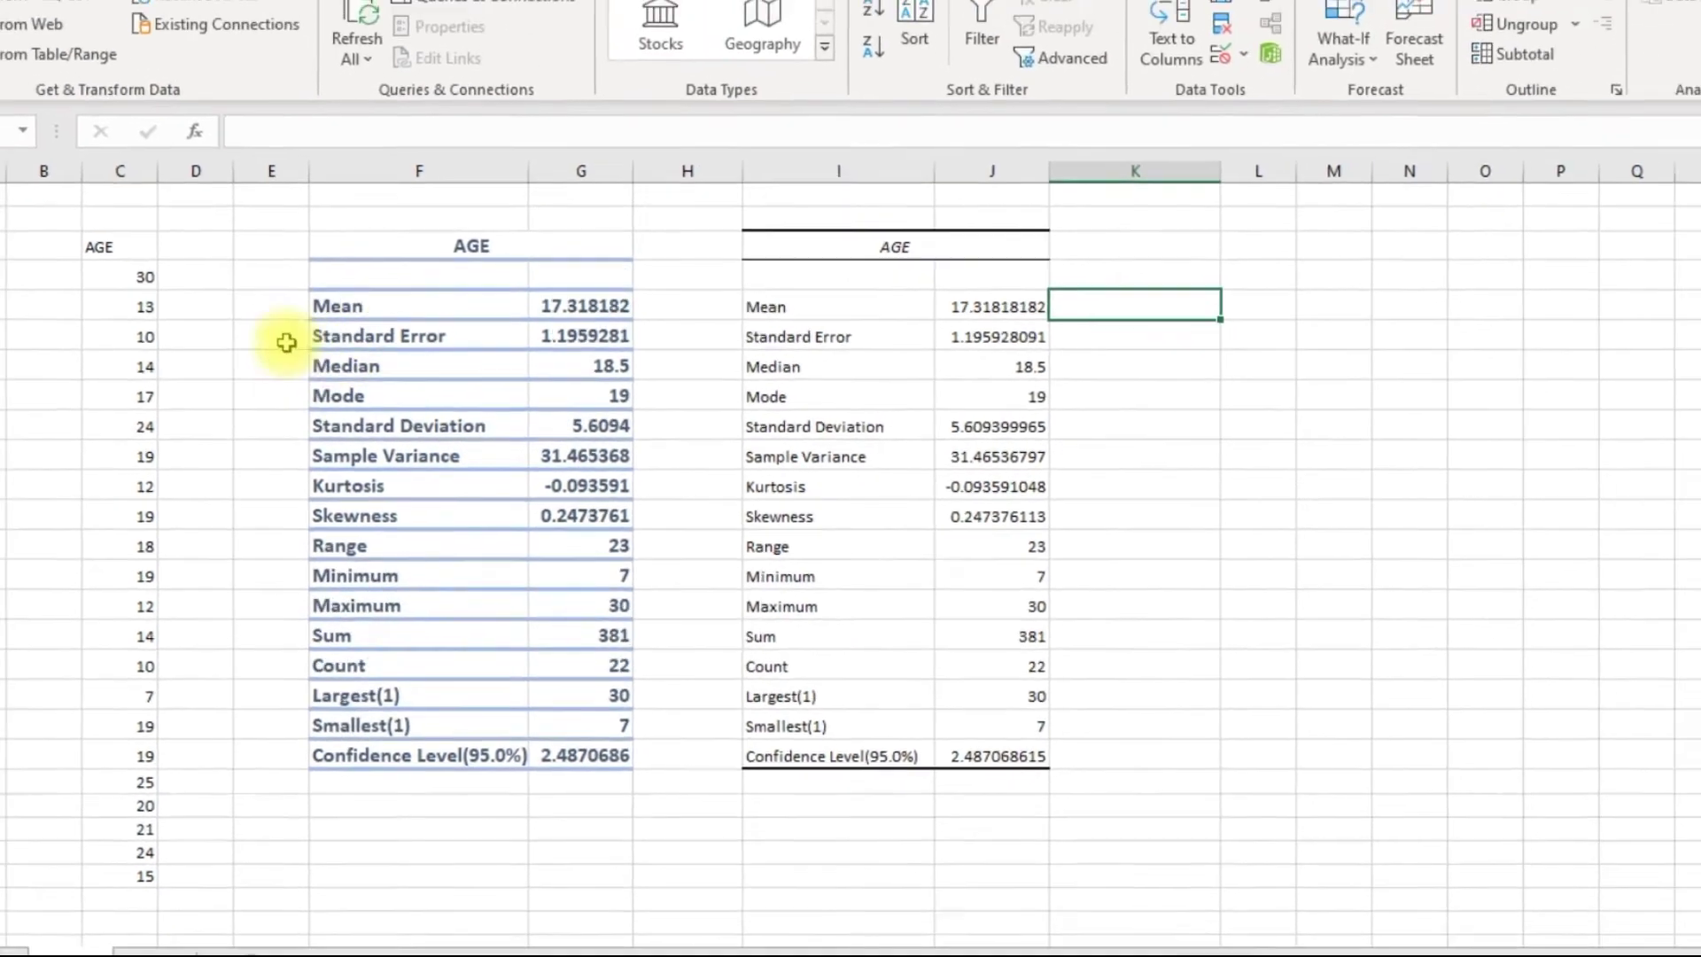
{"action": "left_click_drag", "start_coordinate": [100, 247], "coordinate": [206, 811]}
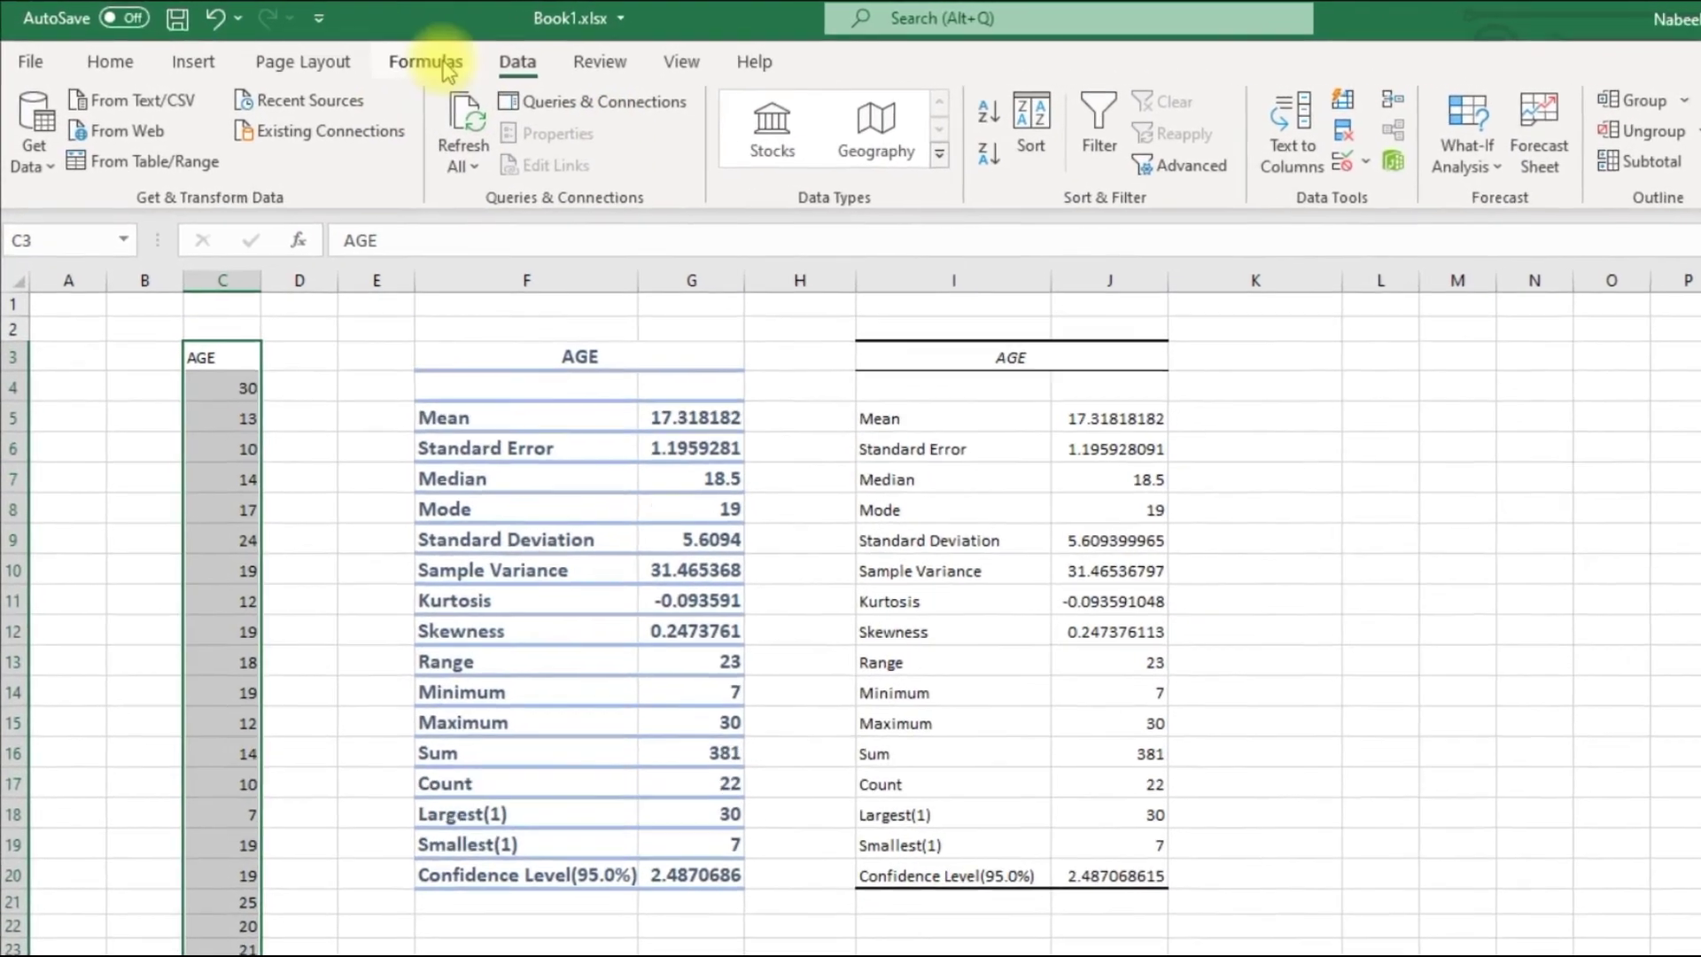
Step: Define the name AgeData for =Sheet1!$C$3:$C$25 and select cell K5
{"action": "left_click", "coordinate": [427, 62]}
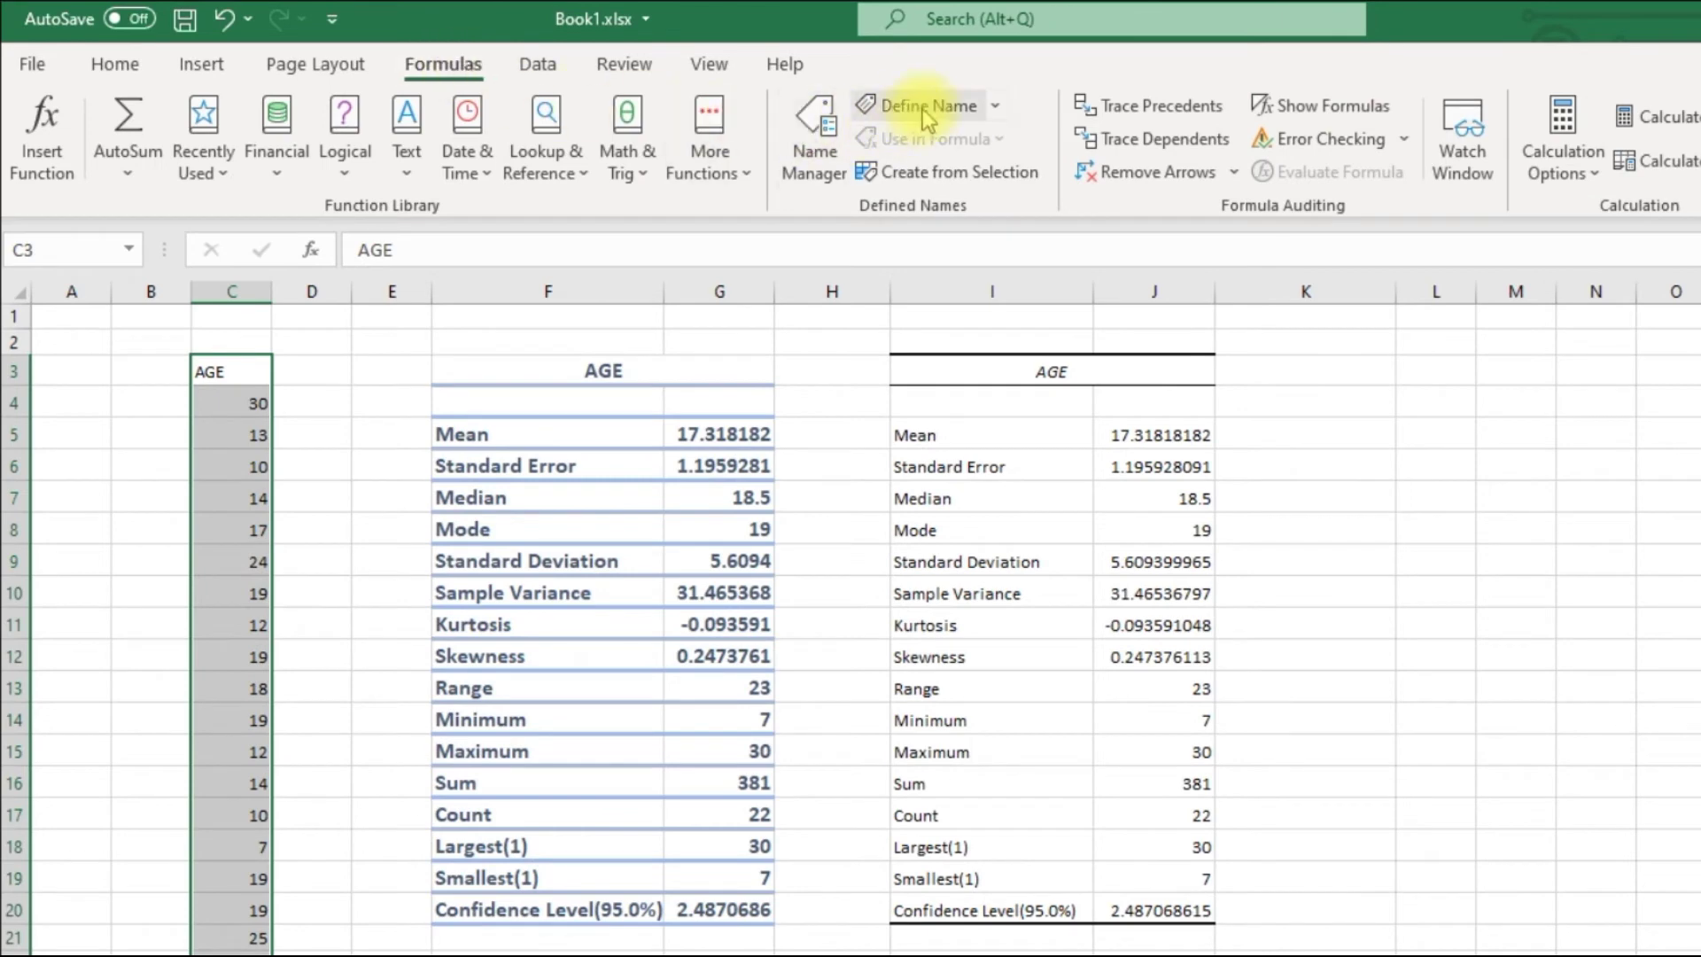
{"action": "left_click", "coordinate": [959, 115]}
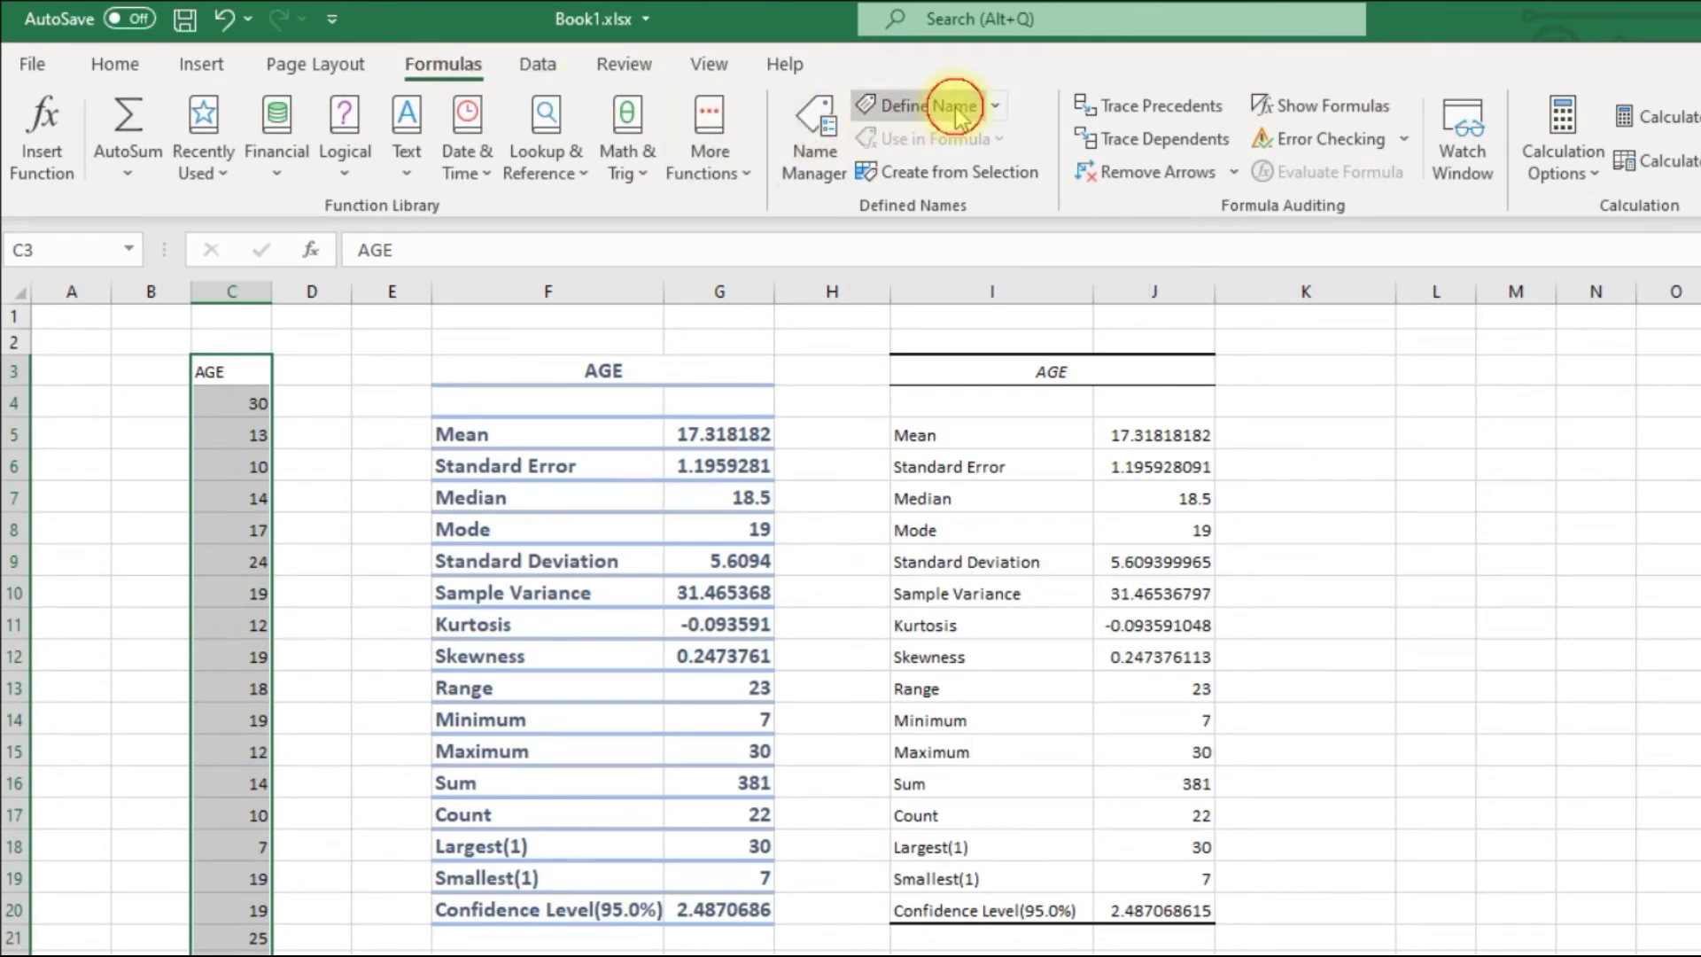
{"action": "type", "text": "AgeD"}
{"action": "type", "text": "ata"}
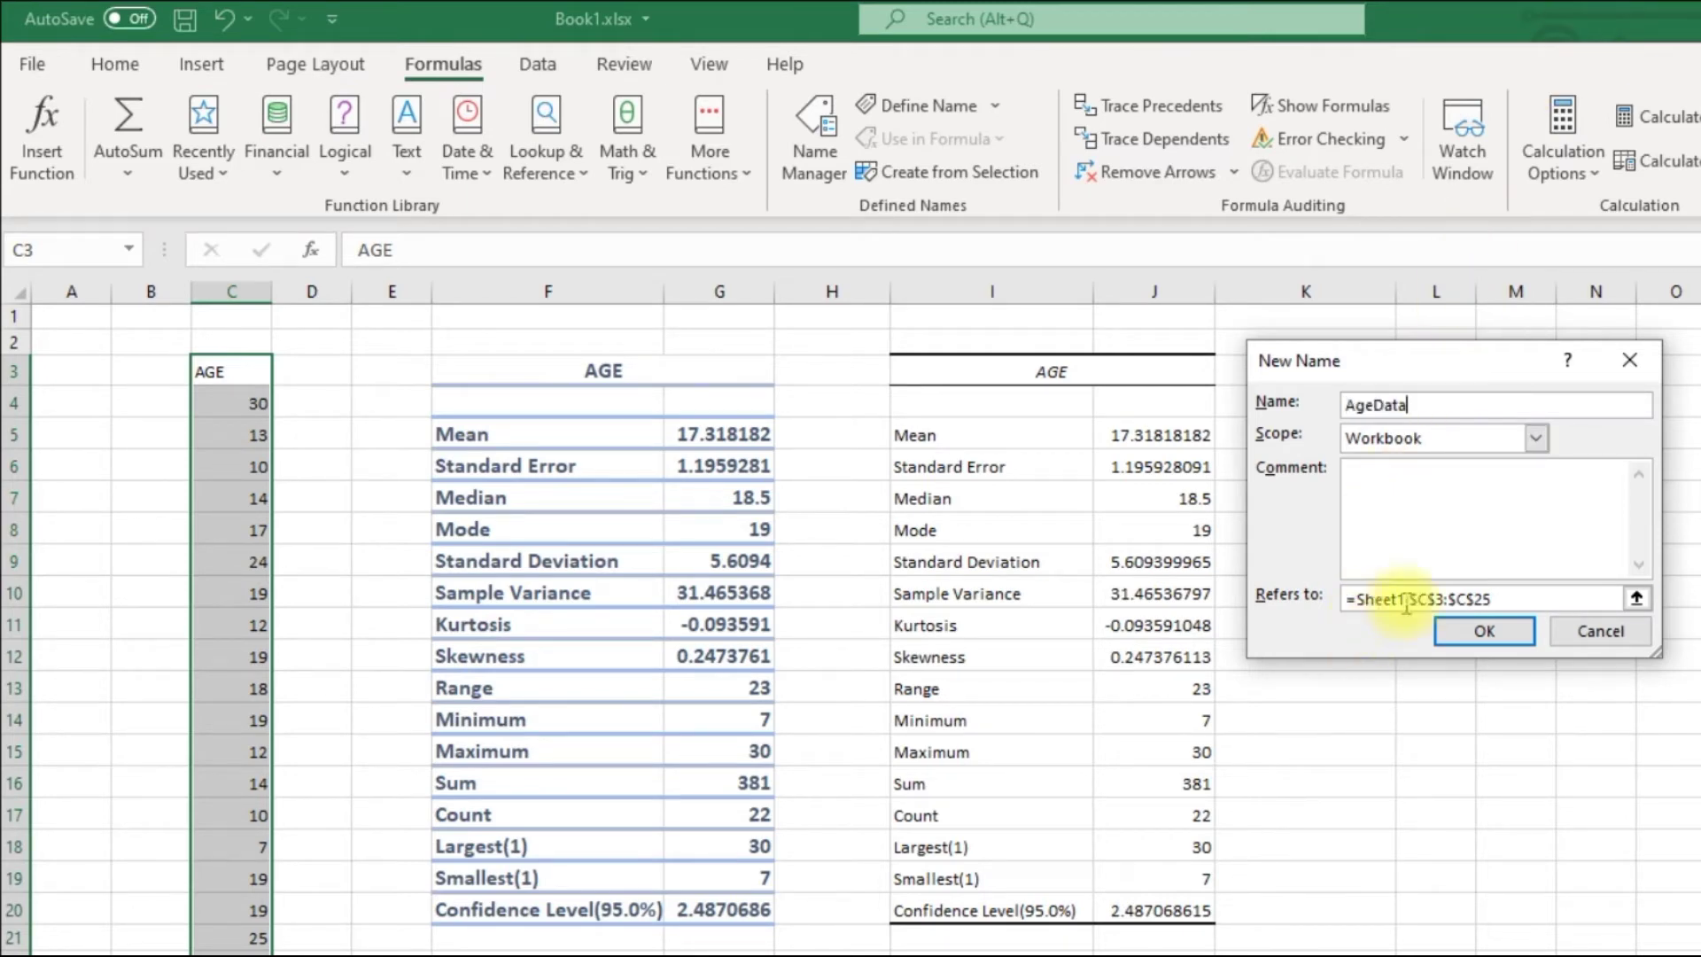
{"action": "left_click", "coordinate": [1484, 633]}
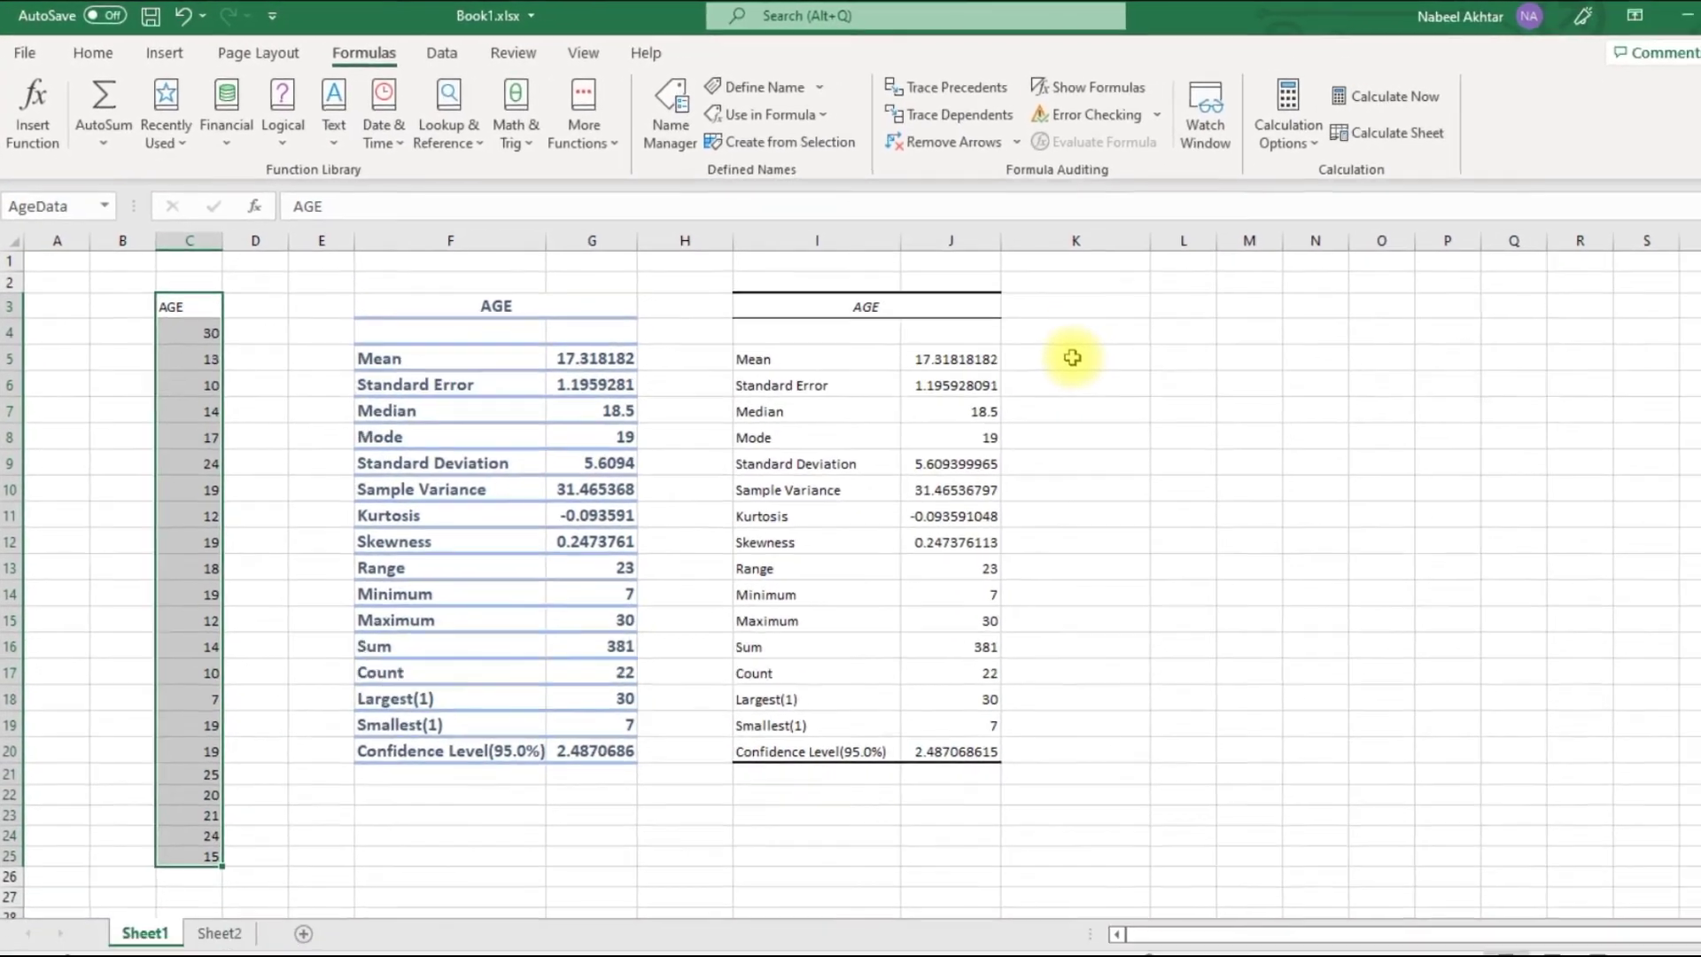
{"action": "left_click", "coordinate": [1146, 382]}
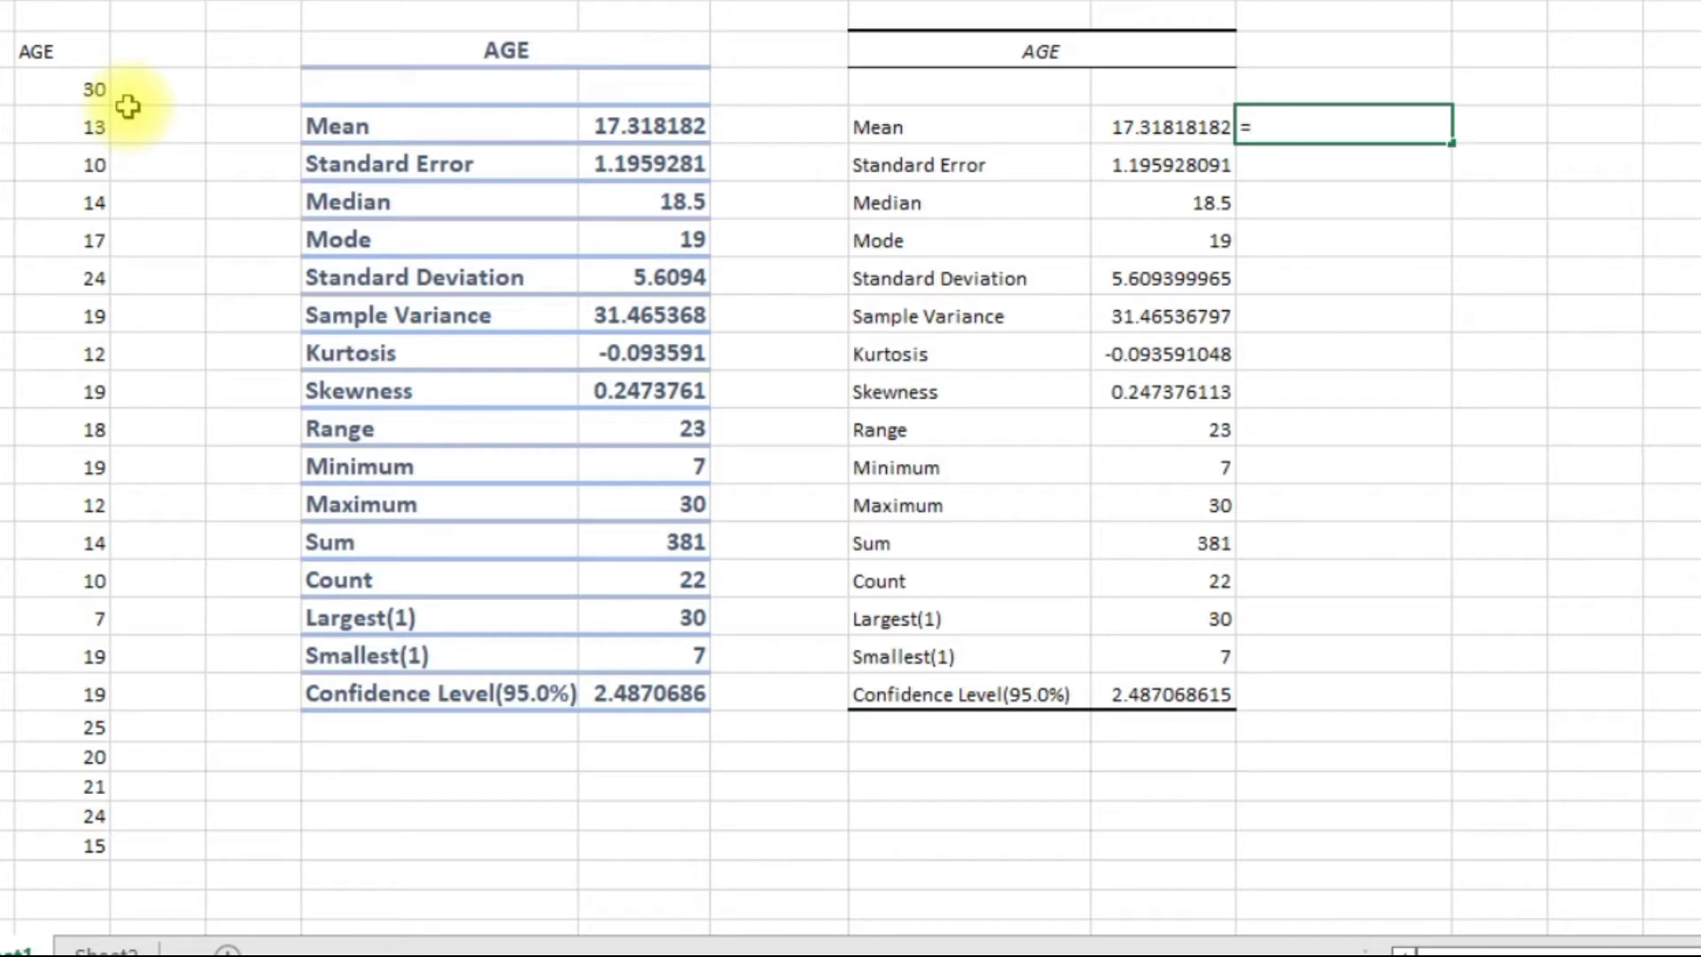
Step: Enter =AVERAGE(AgeData) in K5, giving mean 17.31818182
{"action": "type", "text": "ave"}
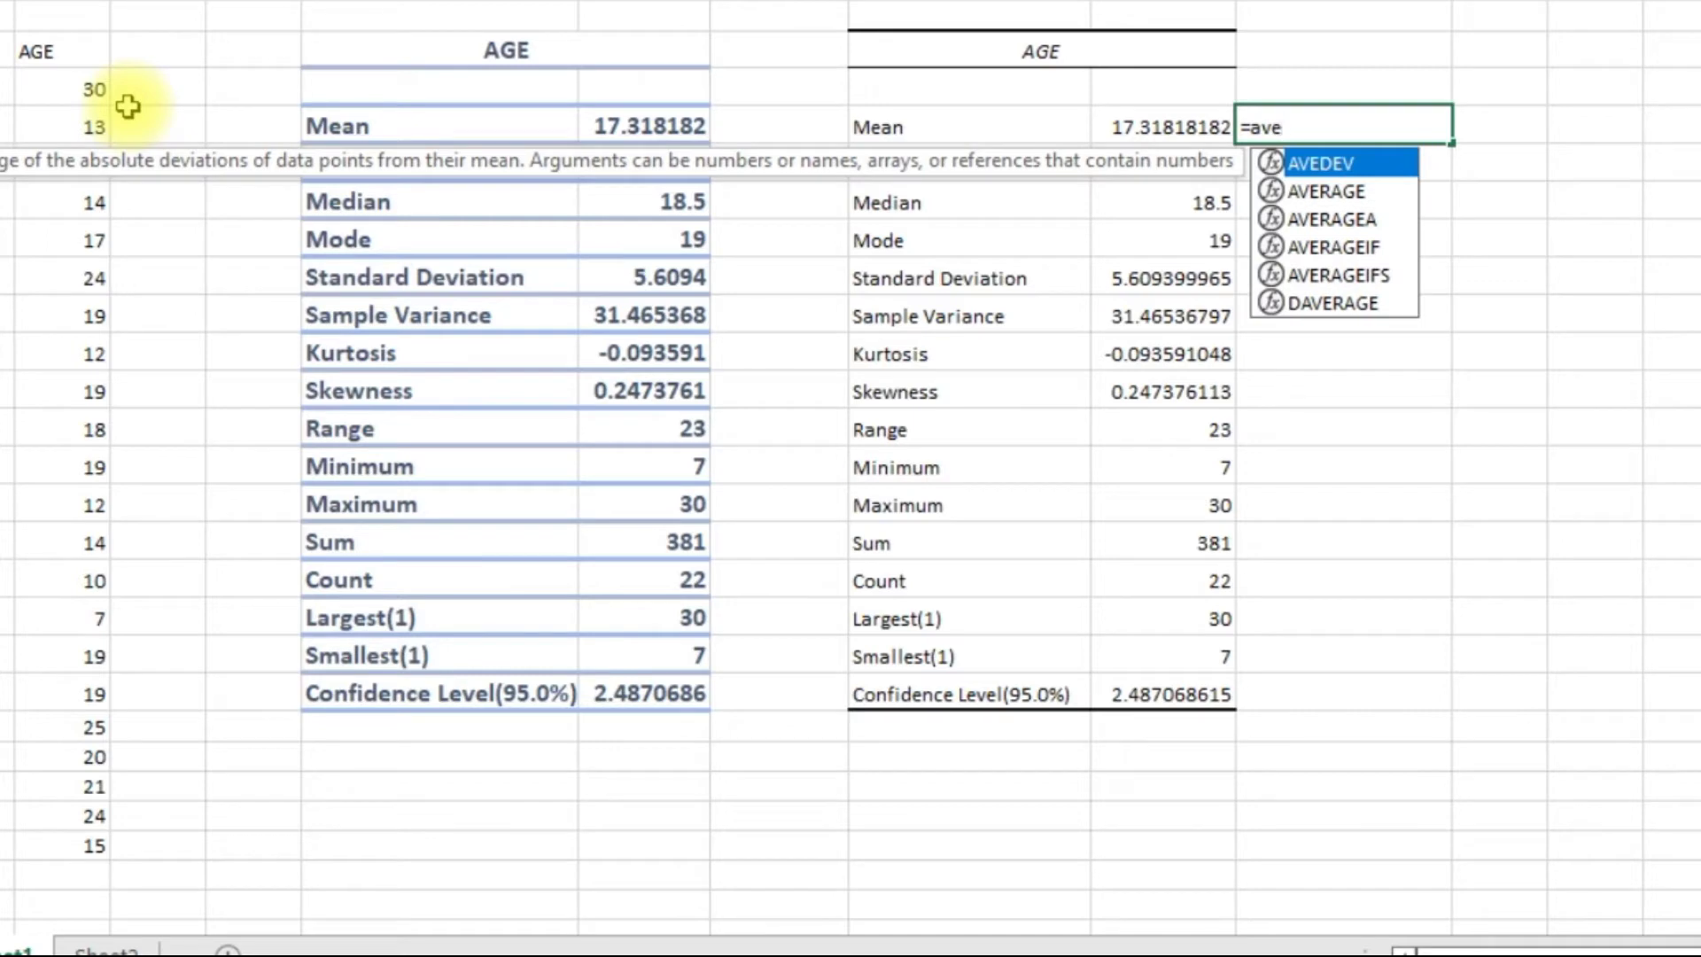
{"action": "type", "text": "rage("}
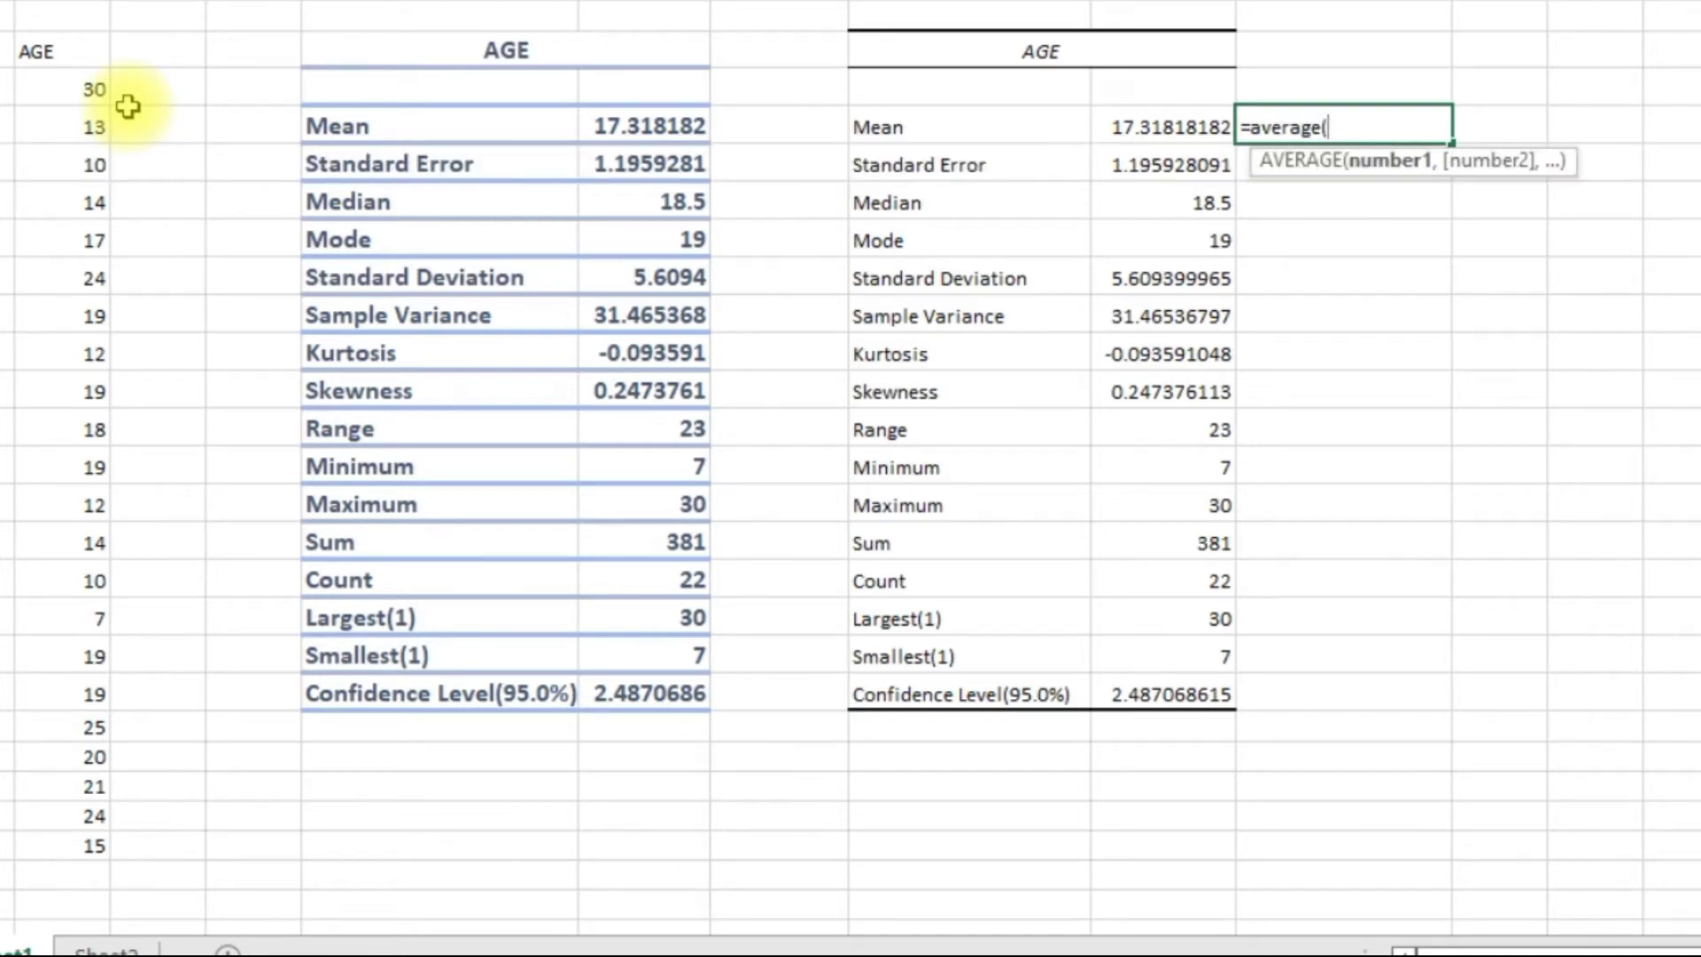
{"action": "type", "text": "ag"}
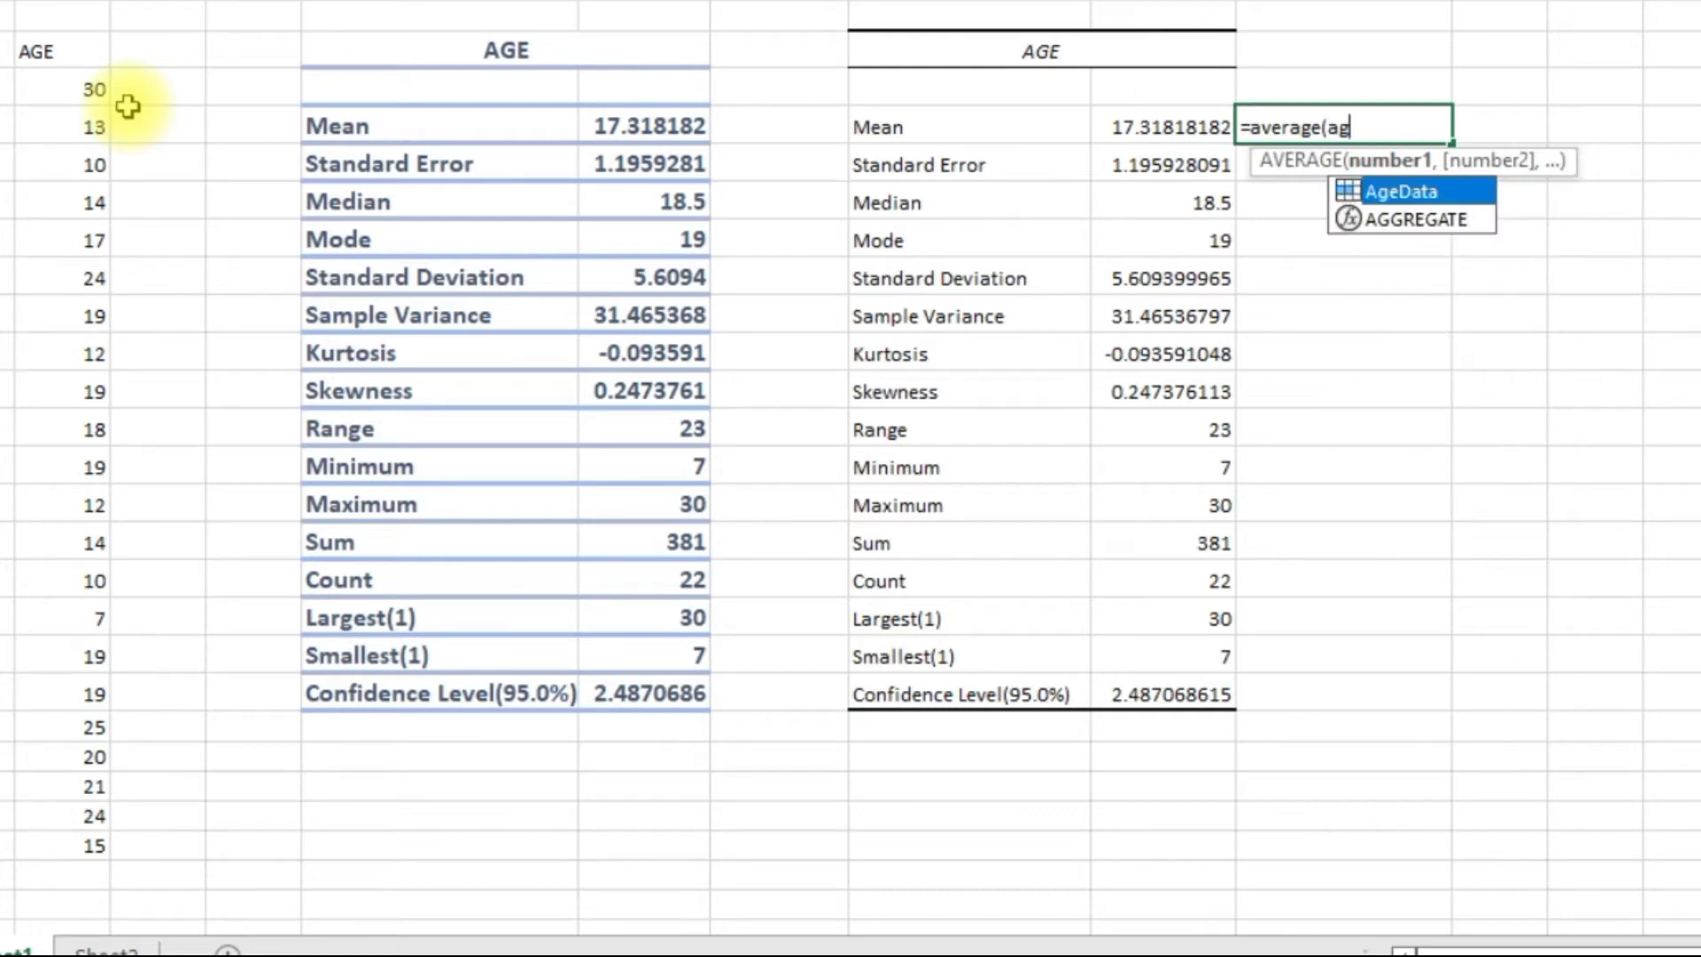
{"action": "key", "text": "Tab"}
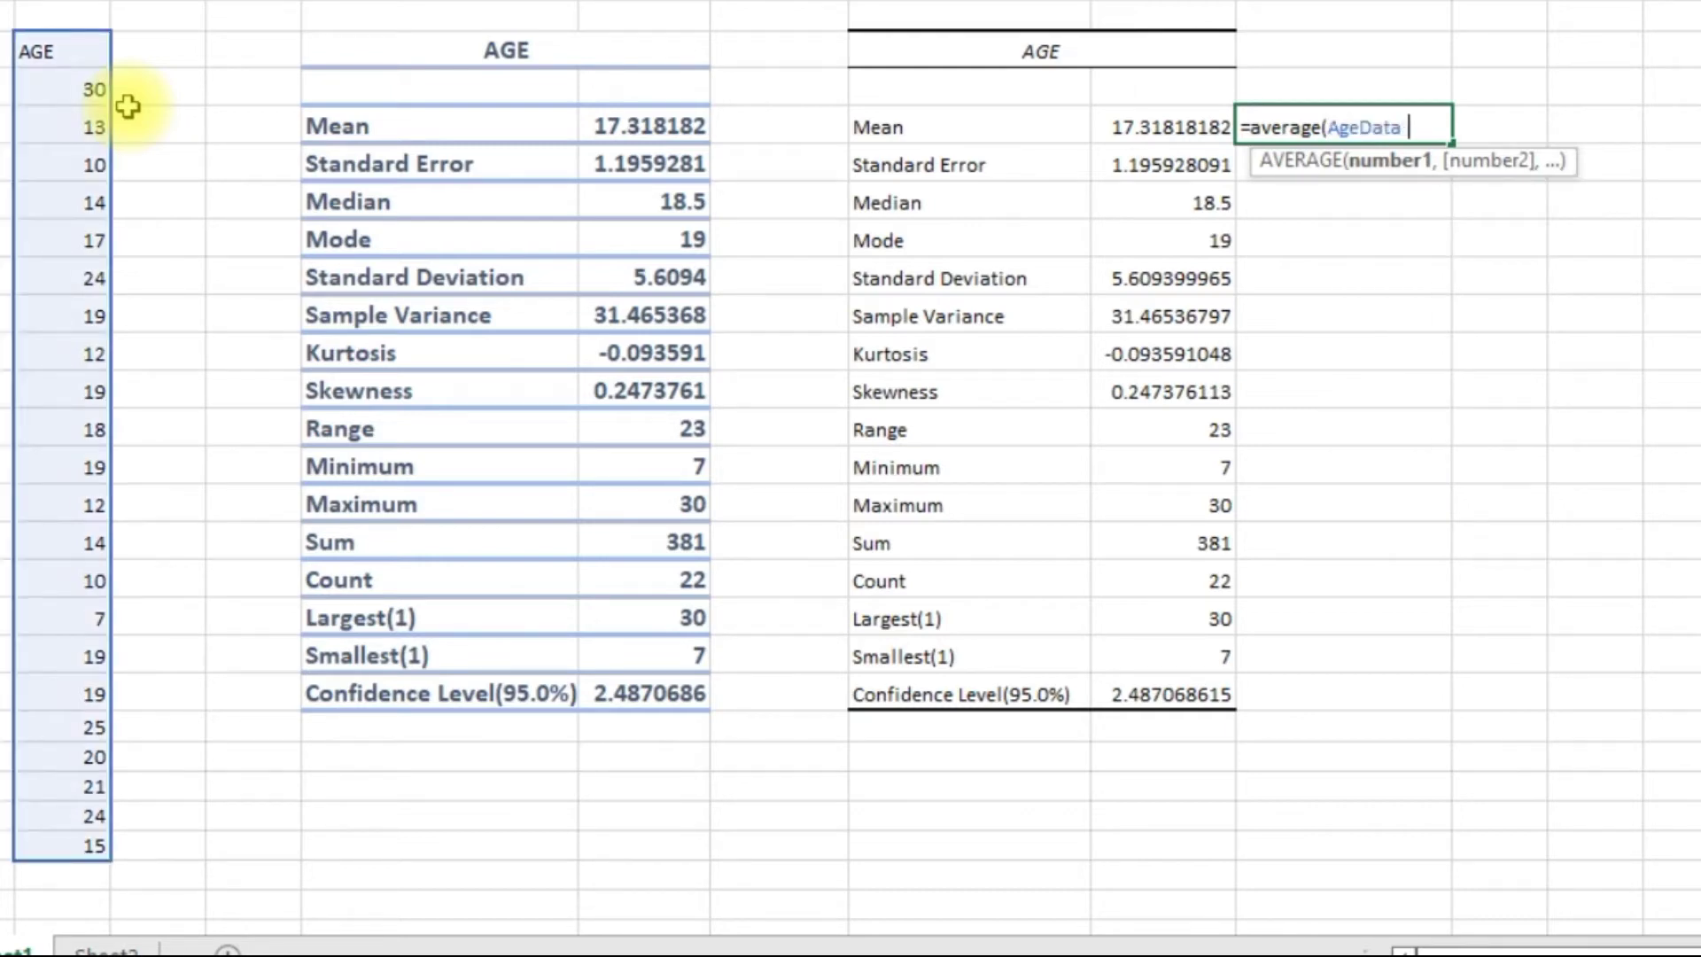
{"action": "type", "text": ")"}
{"action": "key", "text": "Return"}
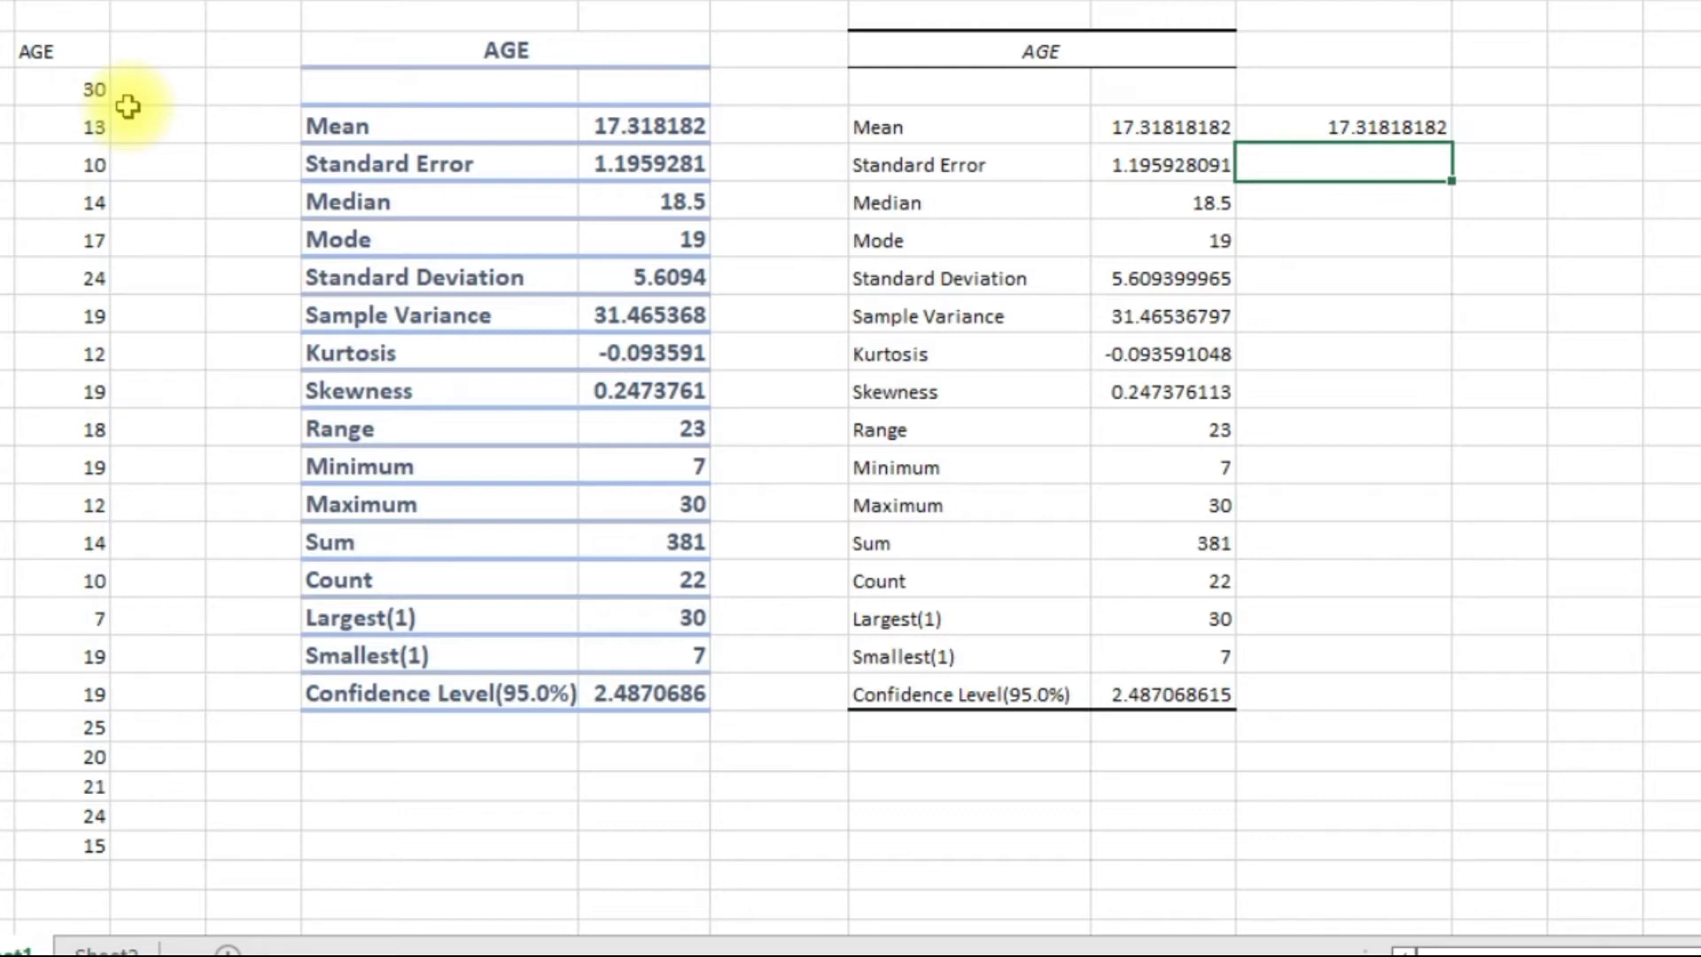
{"action": "key", "text": "Up"}
{"action": "key", "text": "Left"}
{"action": "key", "text": "Right"}
{"action": "key", "text": "Down"}
Step: Enter =STDEV.S(AgeData)/SQRT(COUNT(AgeData)) in K6, giving standard error 1.195928091
{"action": "type", "text": "=std"}
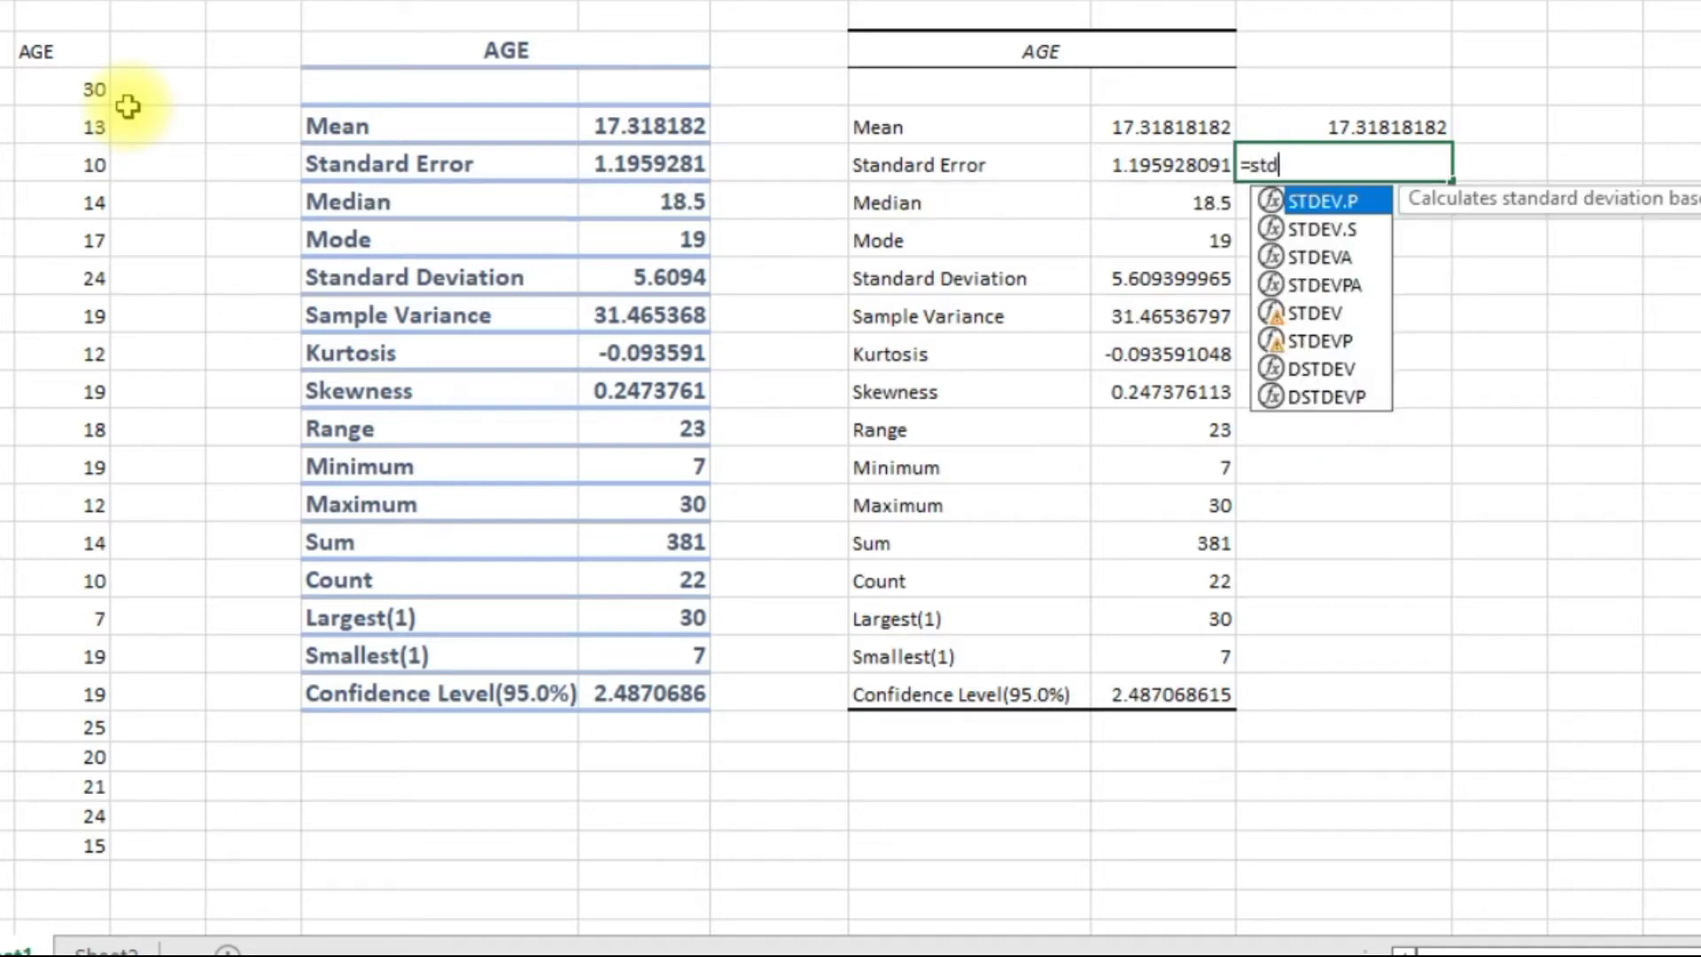
{"action": "type", "text": "ev.s"}
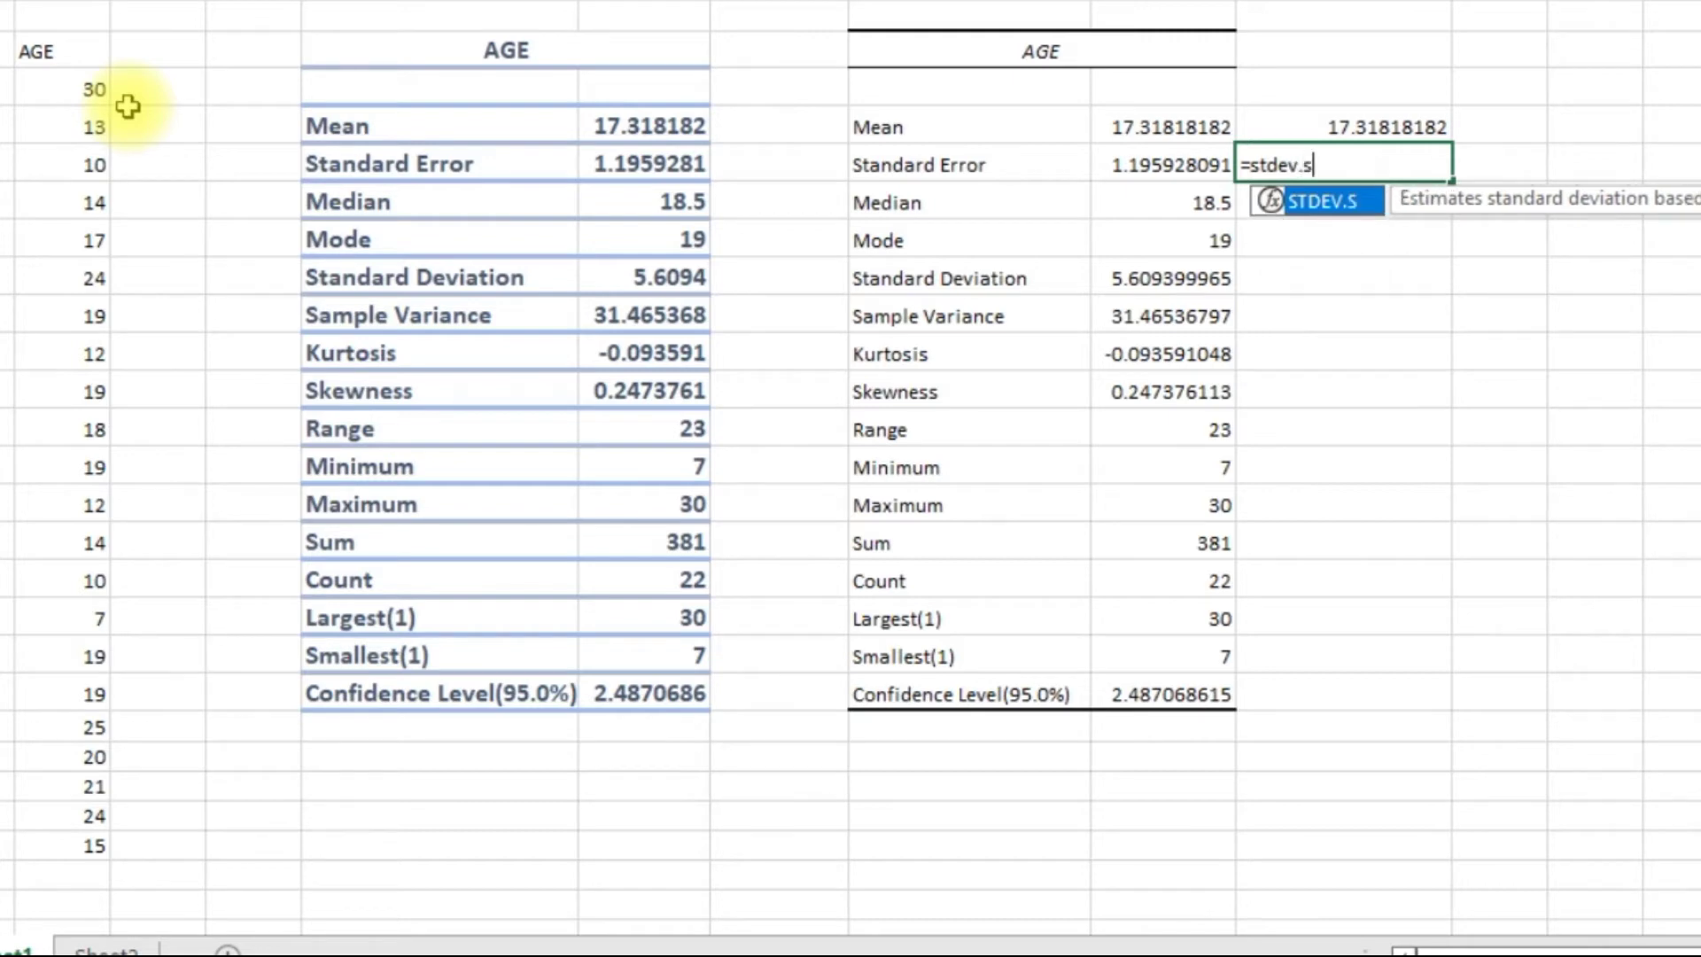
{"action": "type", "text": "(age"}
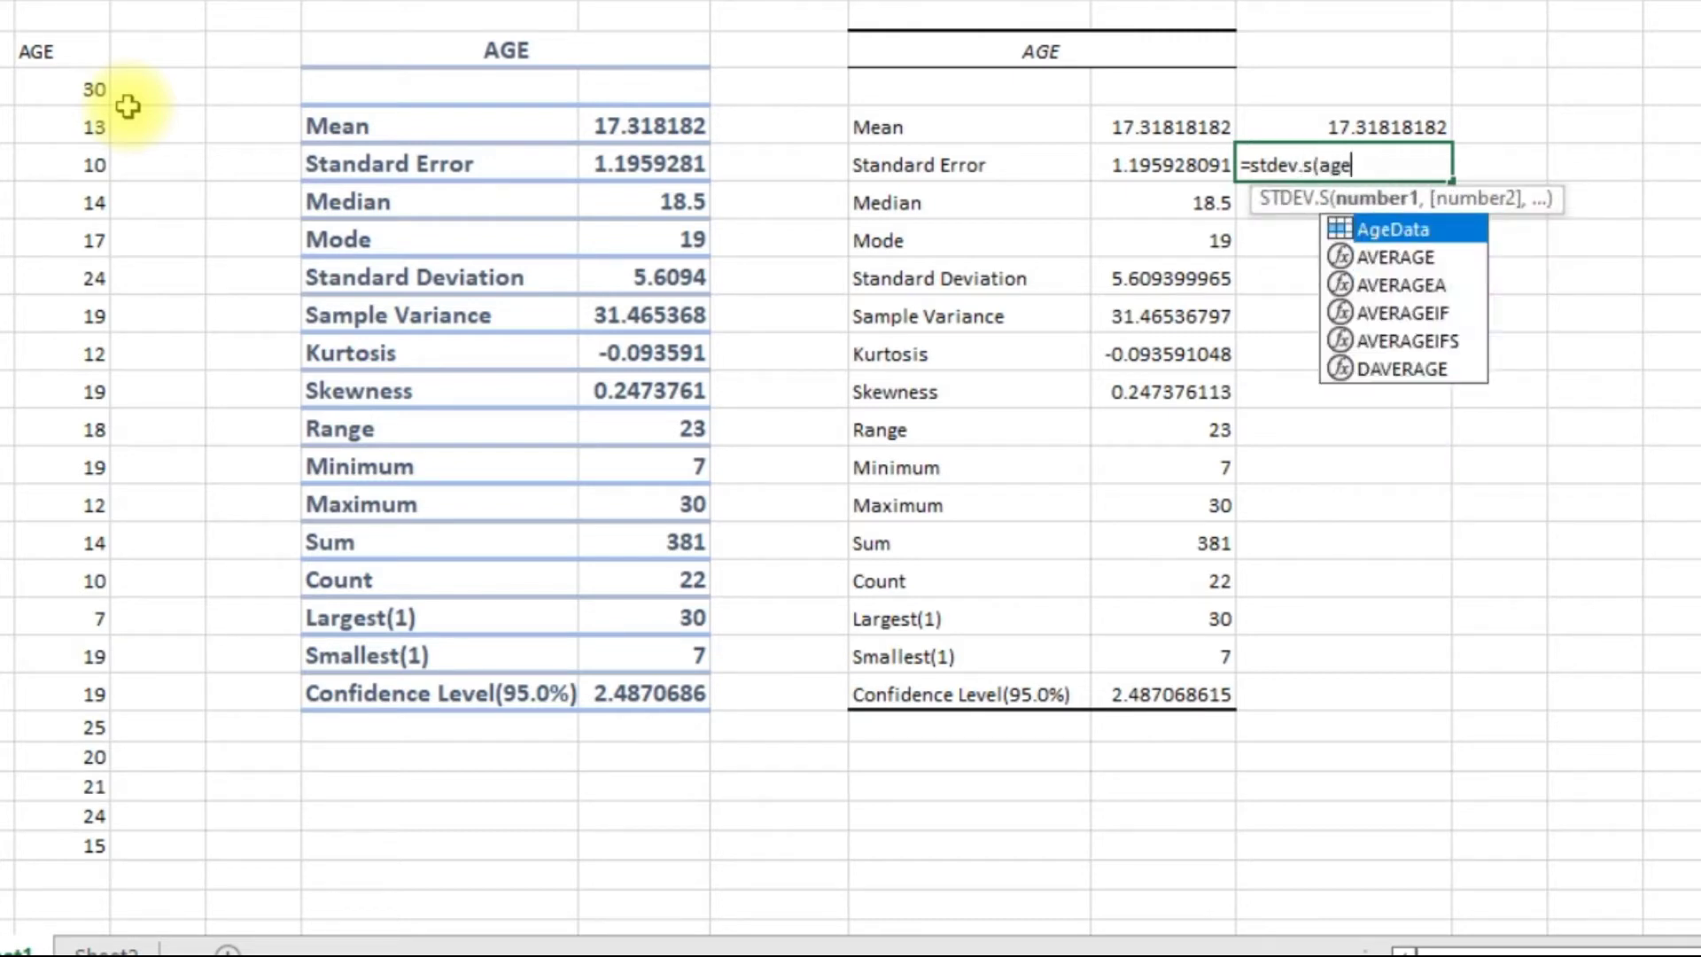
{"action": "key", "text": "Tab"}
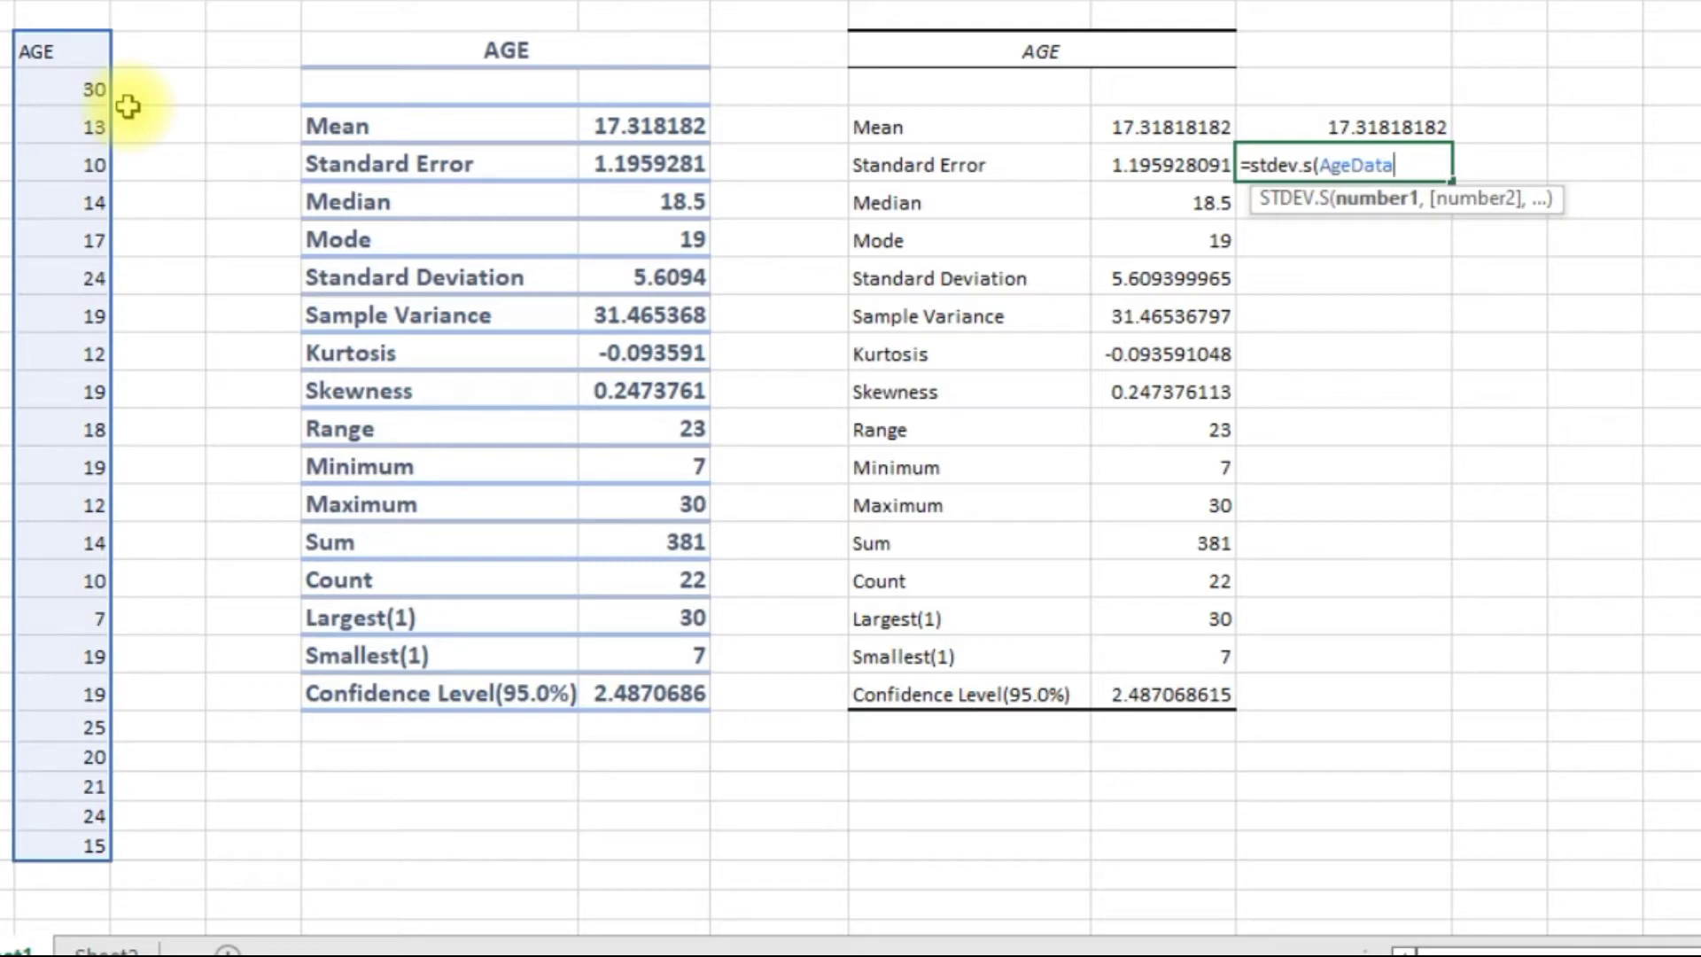
{"action": "type", "text": ")/sq"}
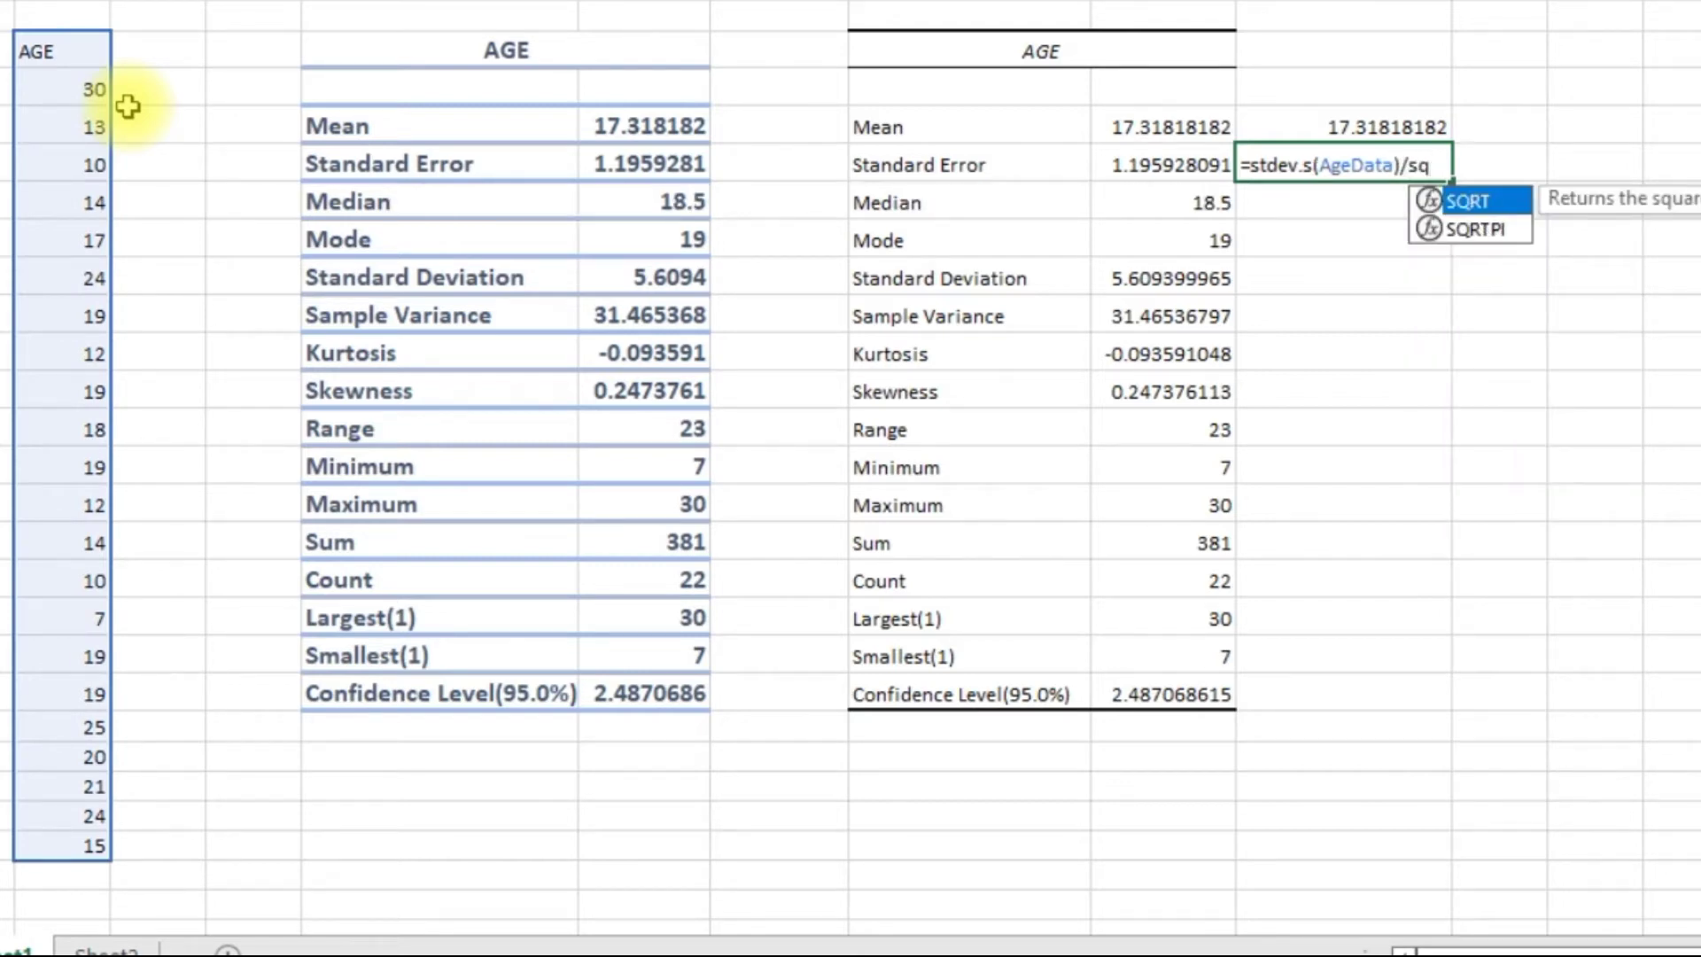
{"action": "key", "text": "Tab"}
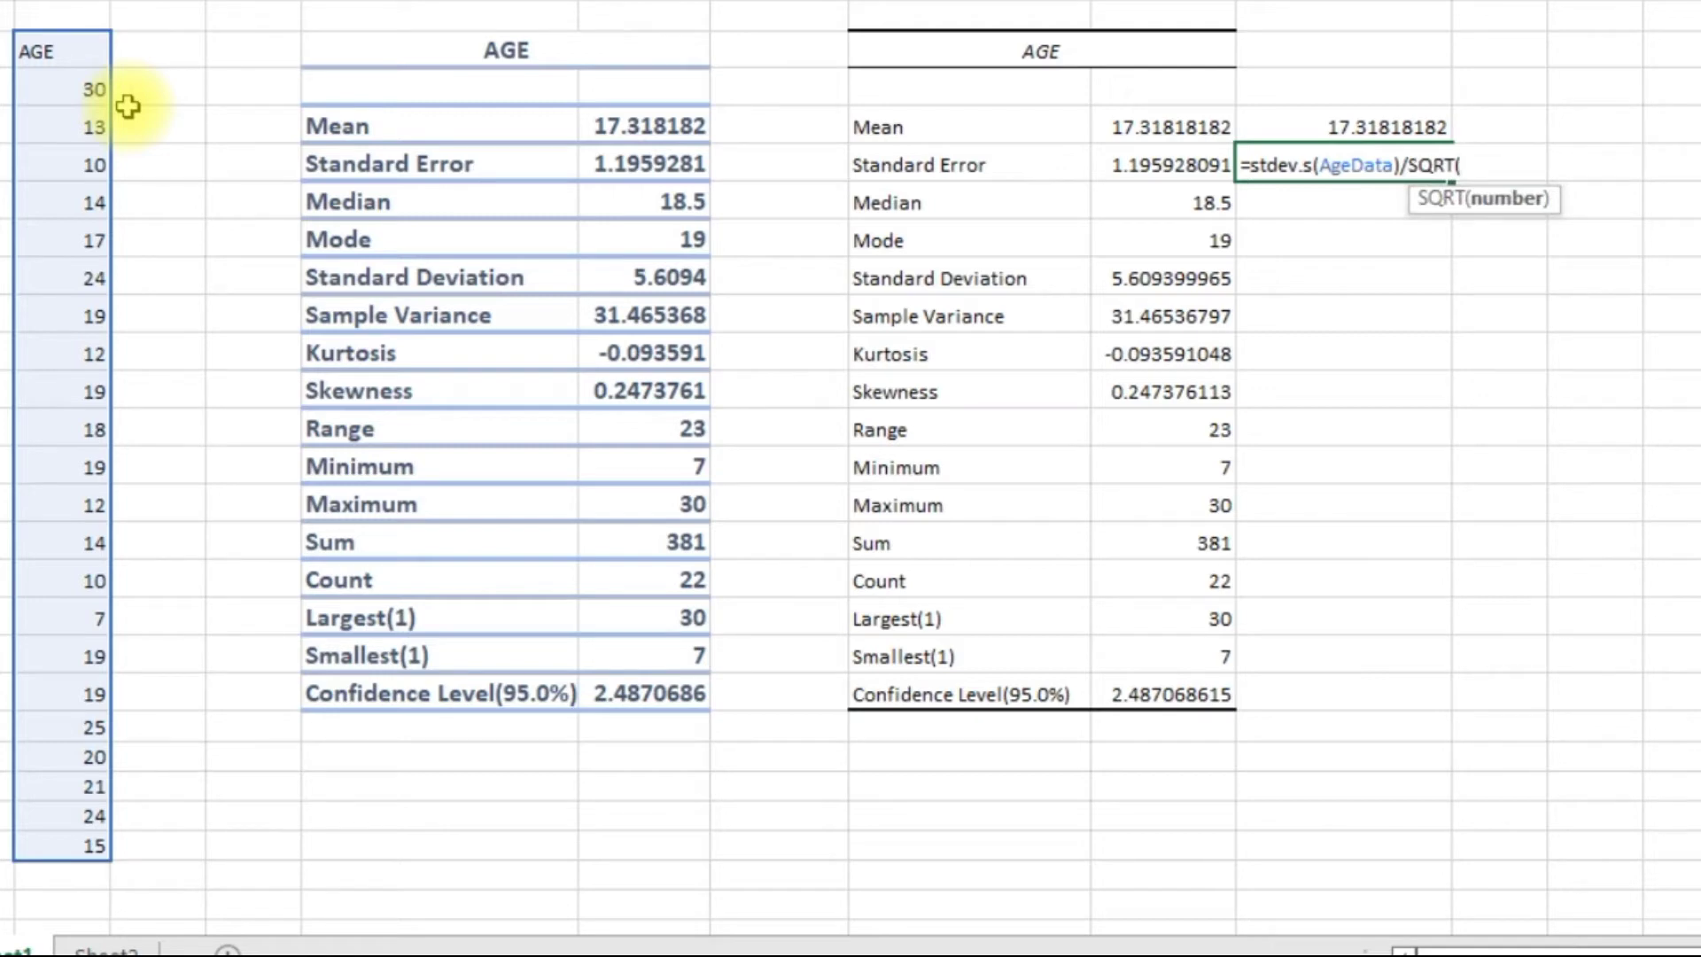
{"action": "type", "text": "(c"}
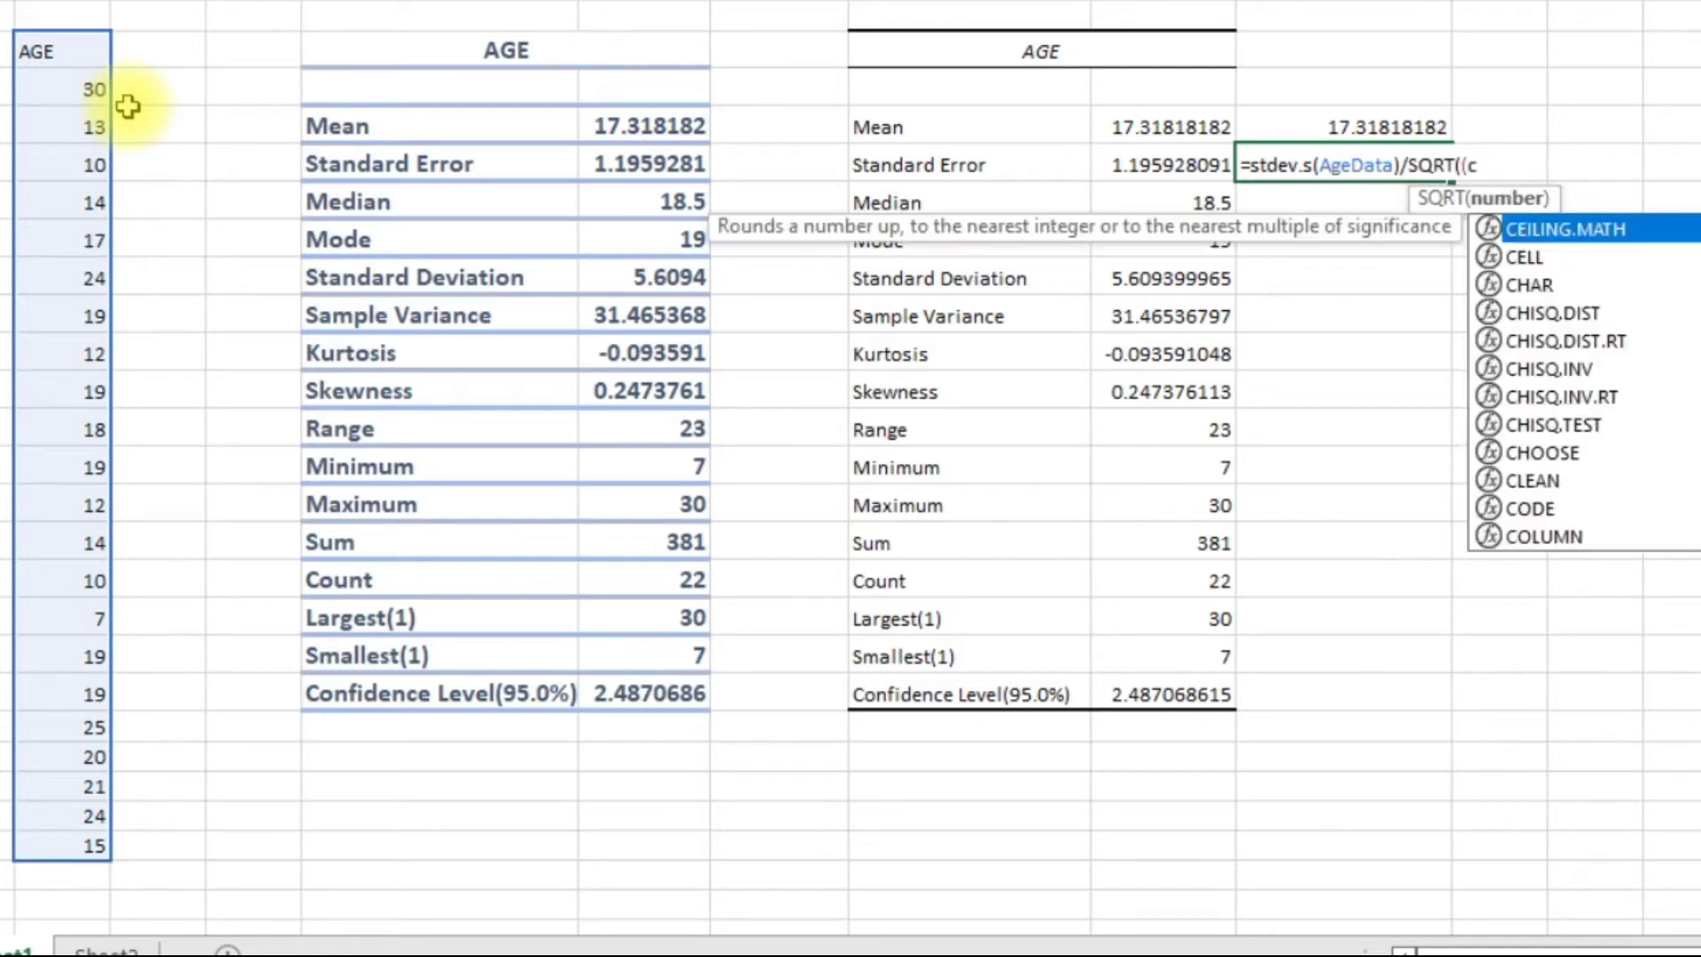
{"action": "type", "text": "ount("}
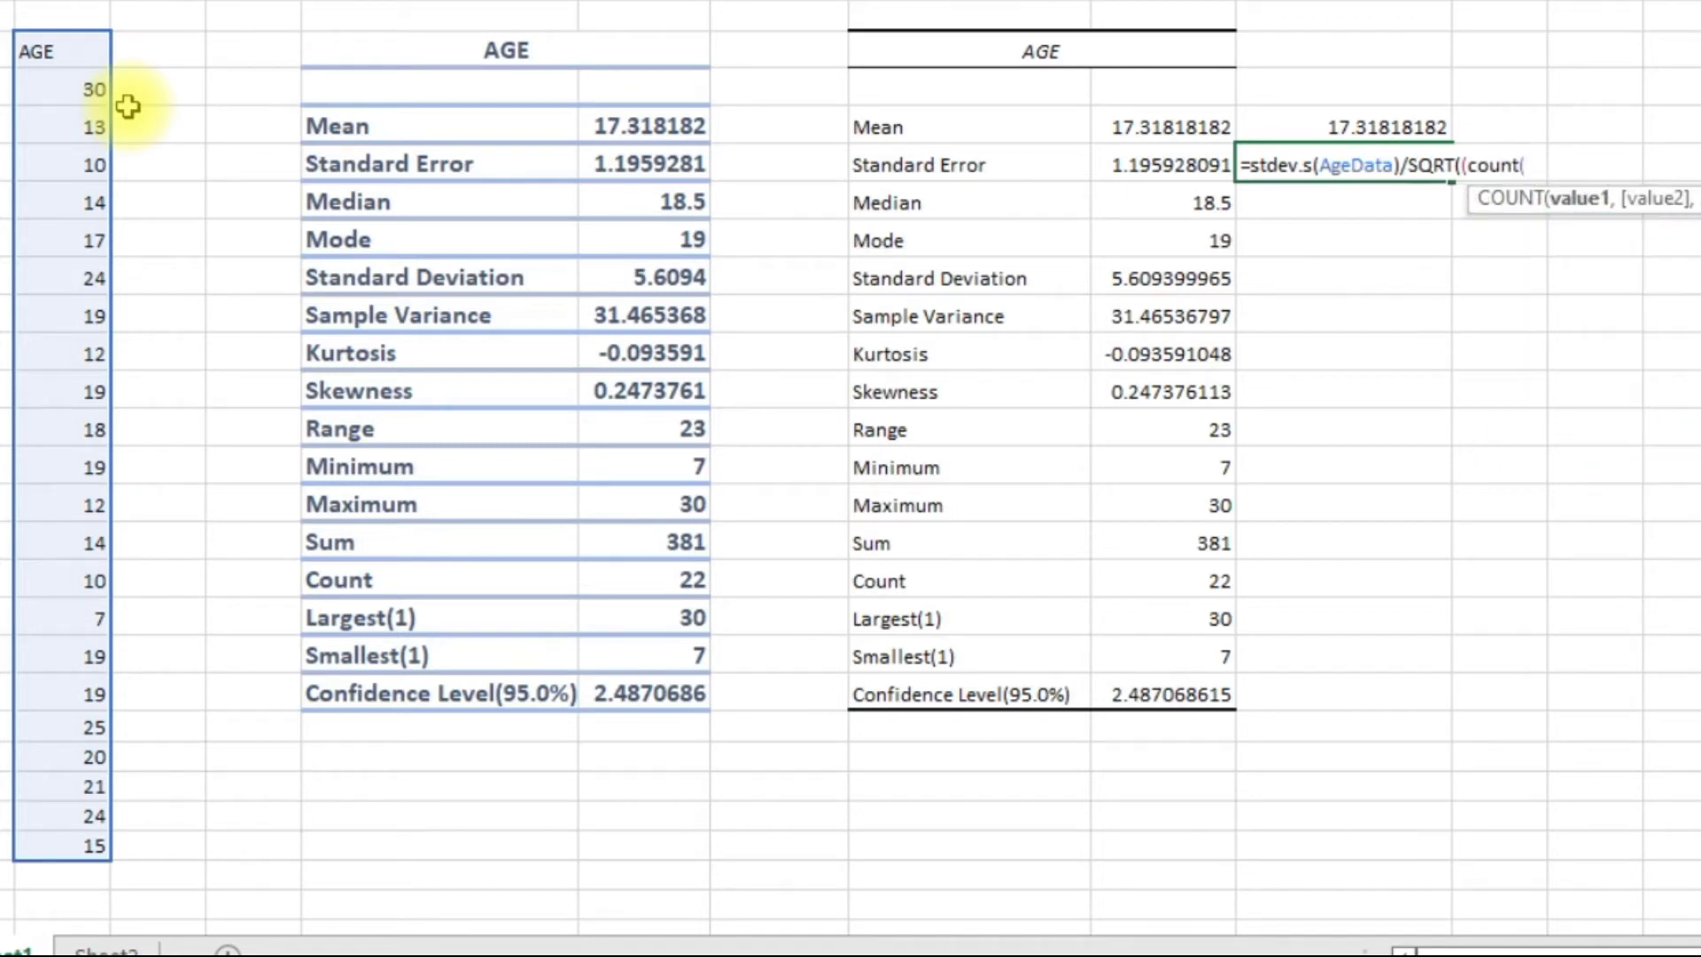
{"action": "type", "text": "age"}
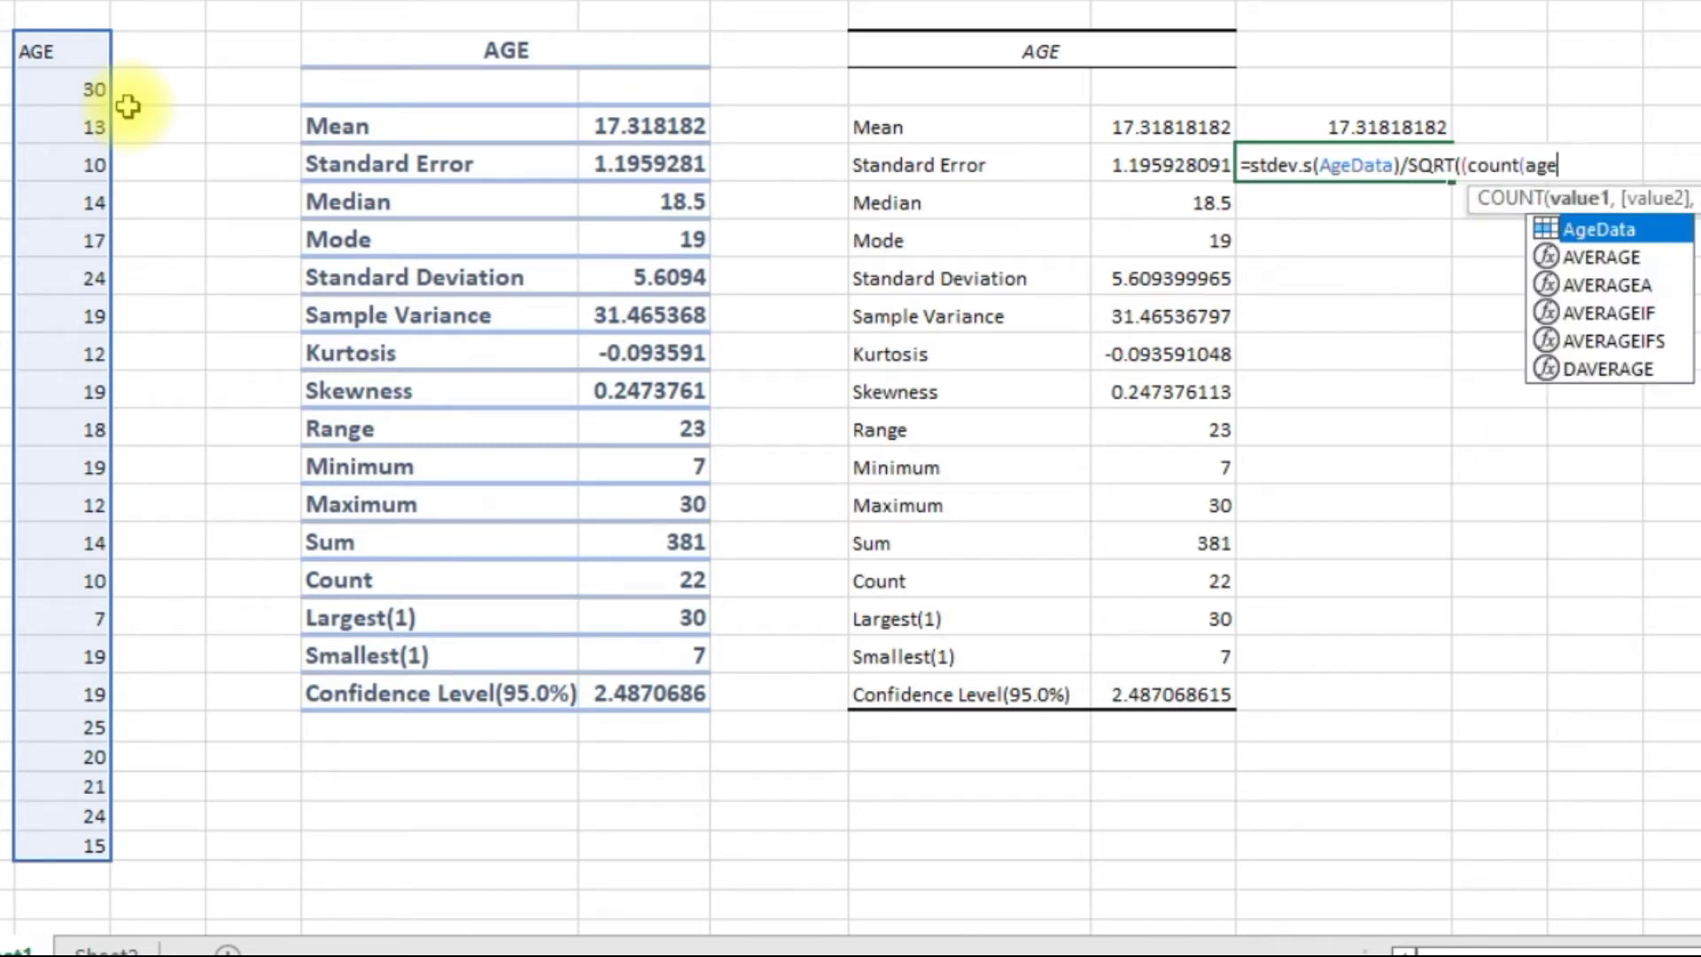
{"action": "key", "text": "Tab"}
{"action": "type", "text": "))"}
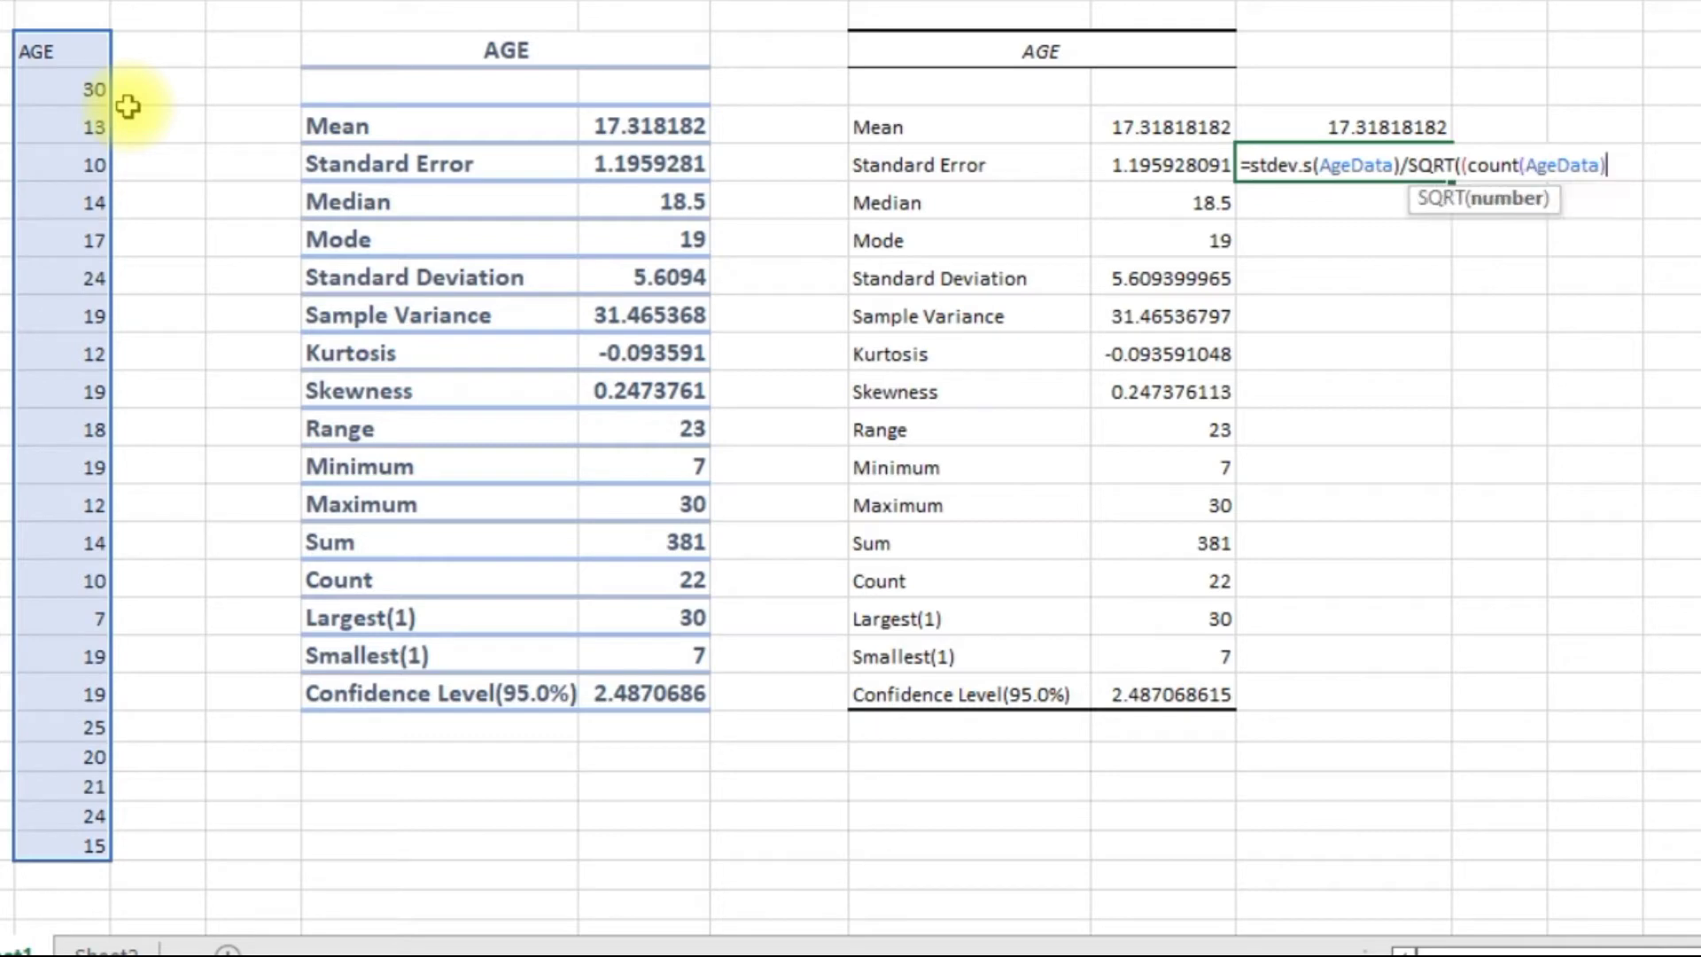
{"action": "key", "text": "Return"}
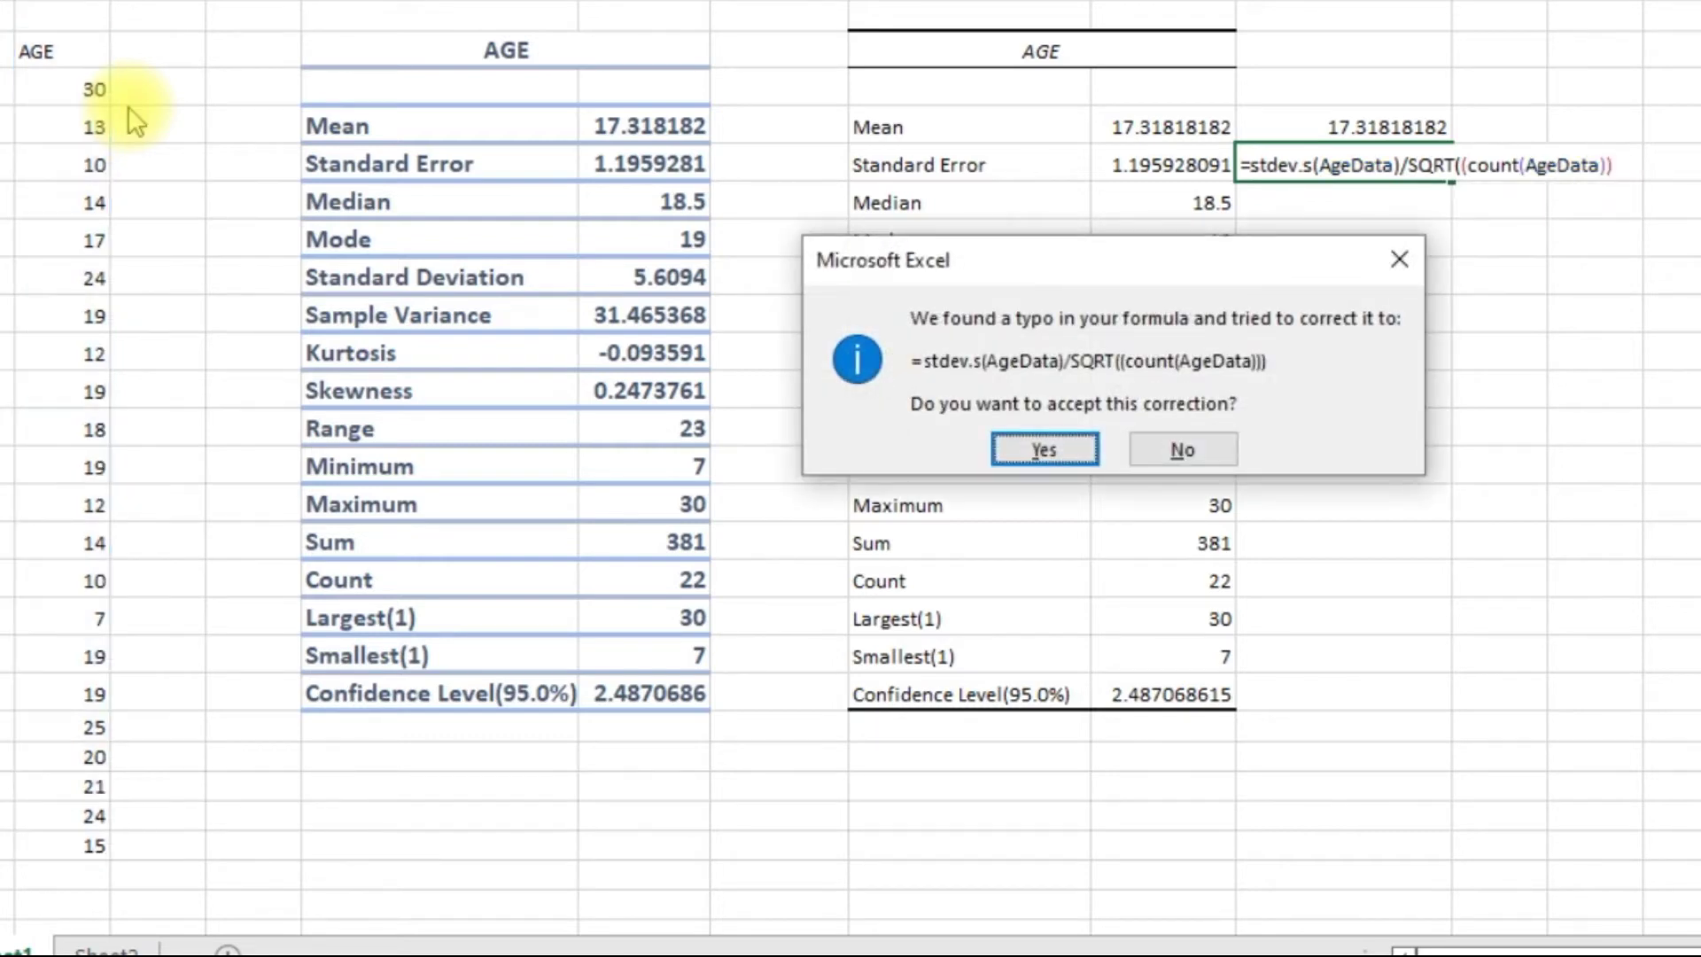
{"action": "key", "text": "Return"}
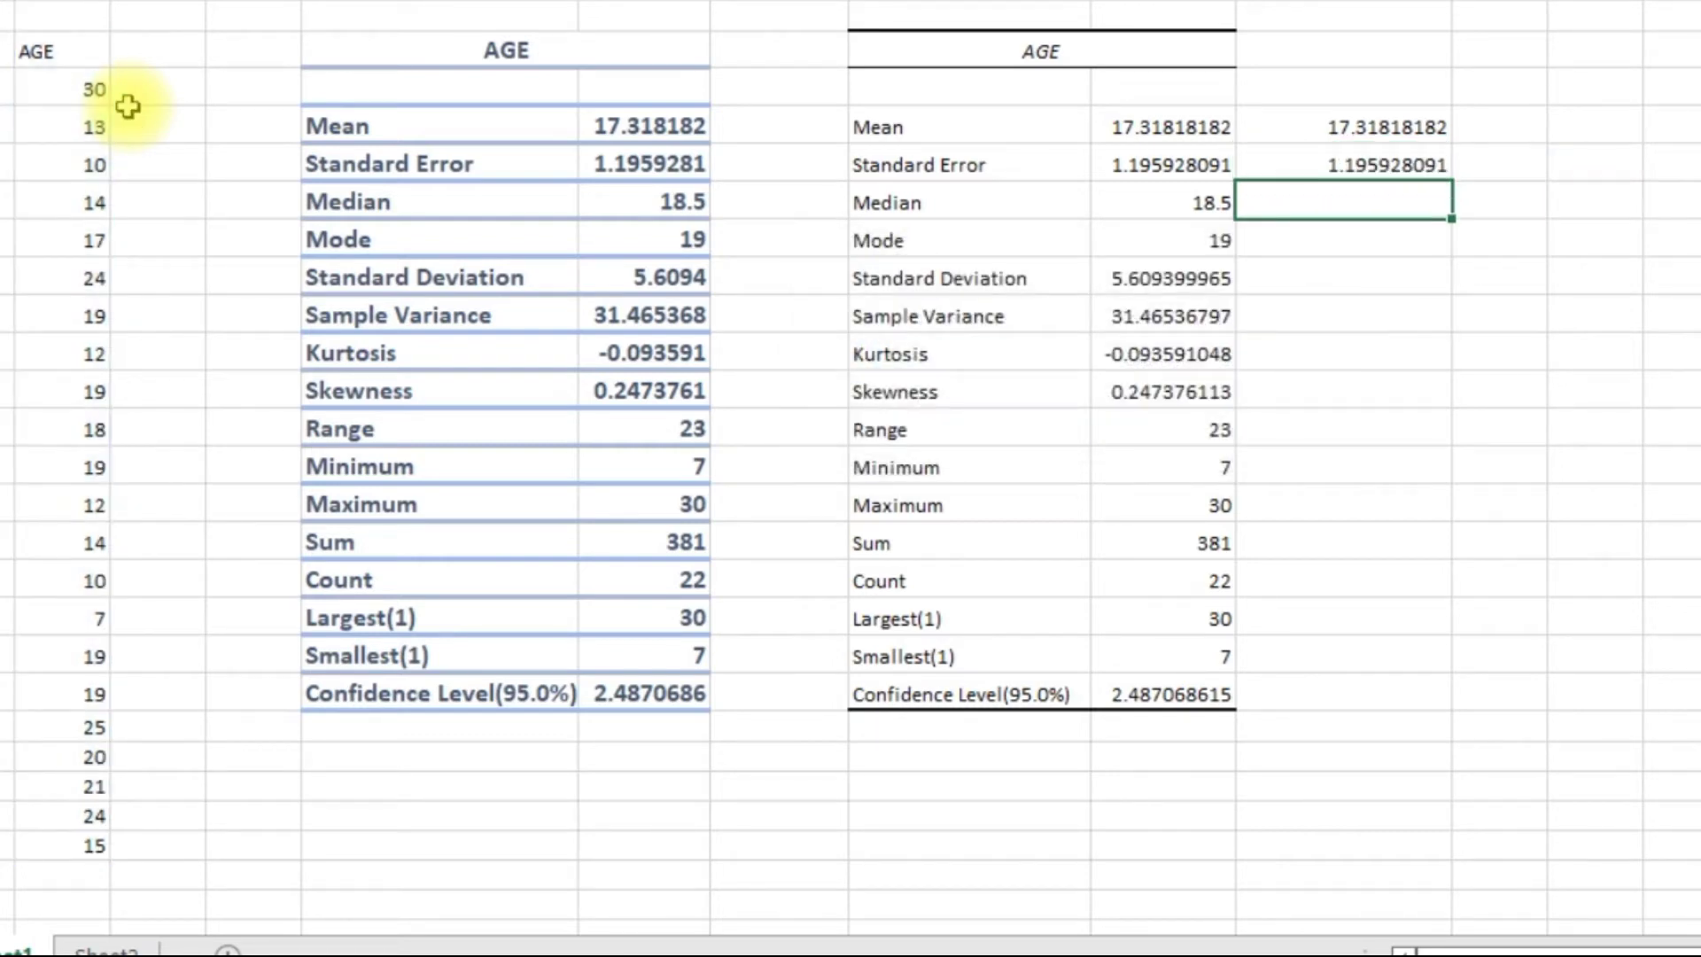
{"action": "key", "text": "Up"}
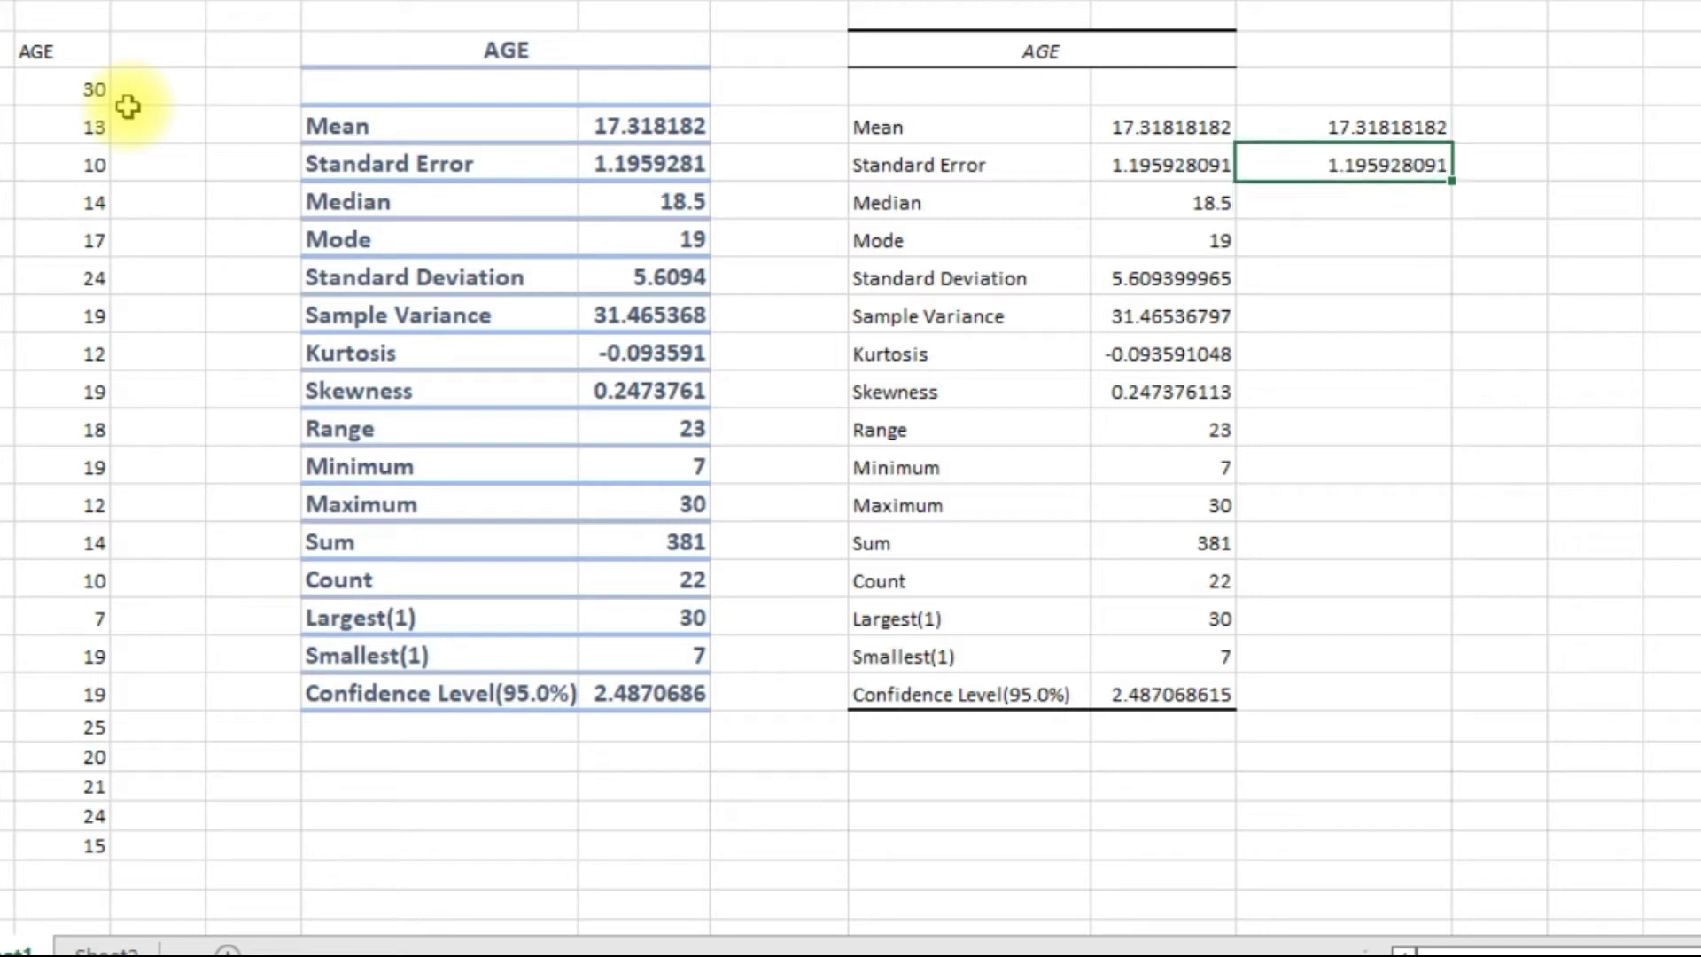
{"action": "key", "text": "Down"}
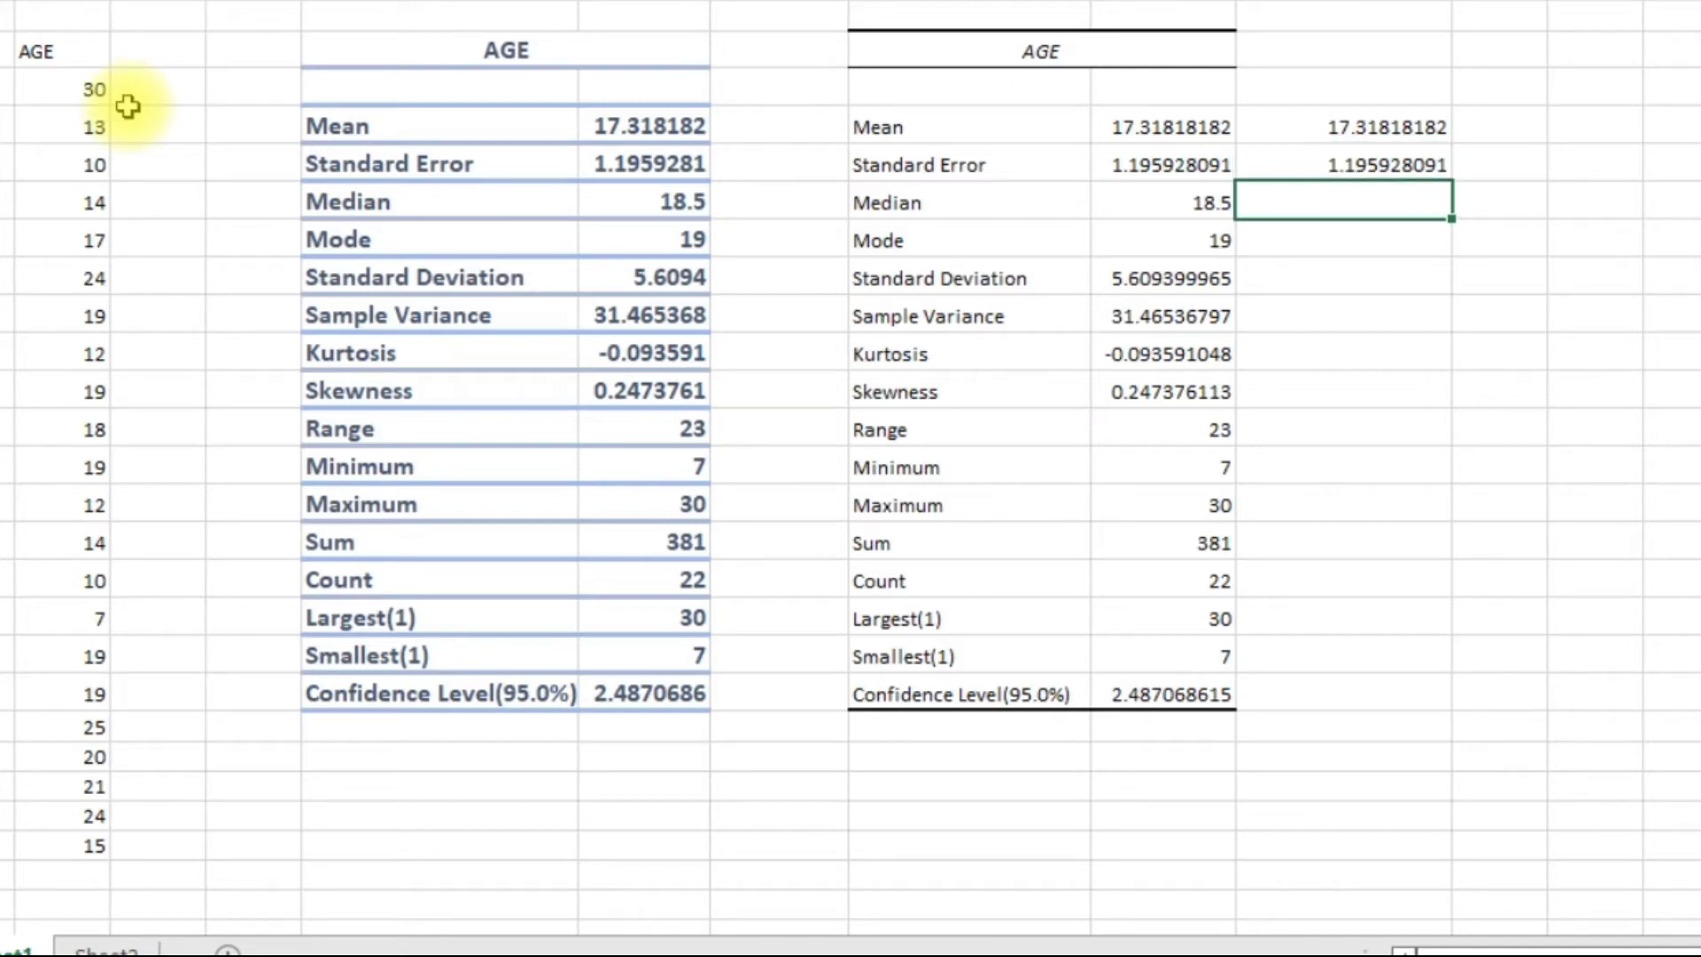
Step: Enter =MEDIAN(AgeData) and =MODE.SNGL(AgeData), giving 18.5 and 19
{"action": "type", "text": "=medi"}
{"action": "key", "text": "Tab"}
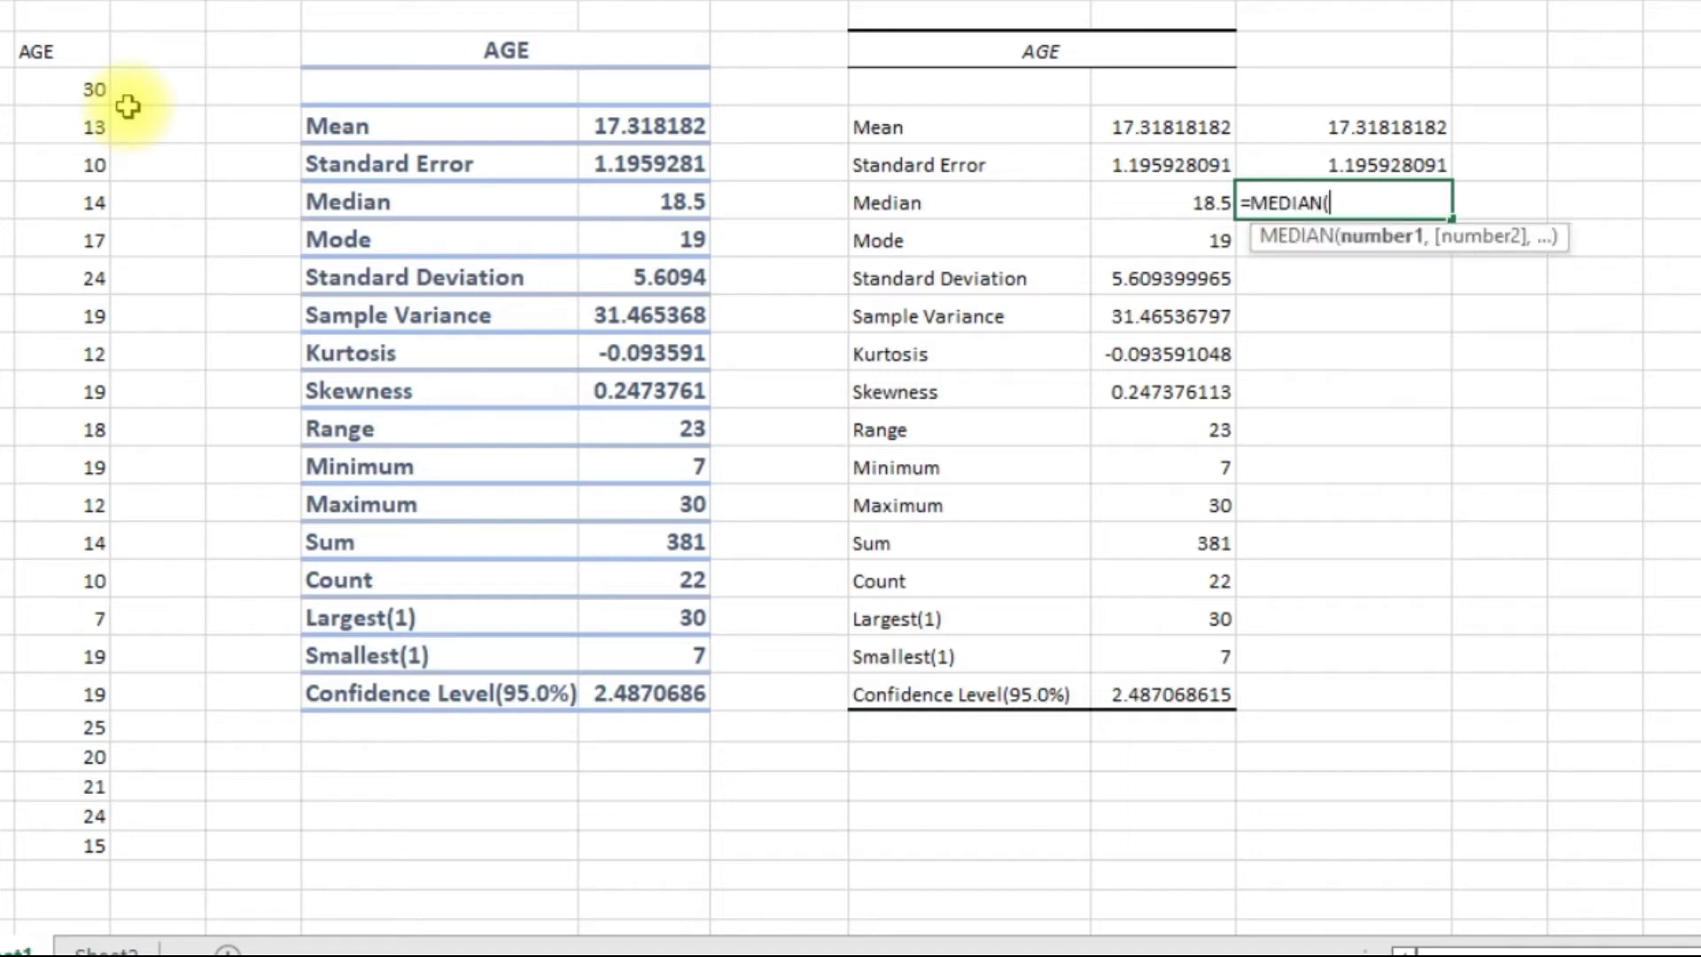
{"action": "type", "text": "age"}
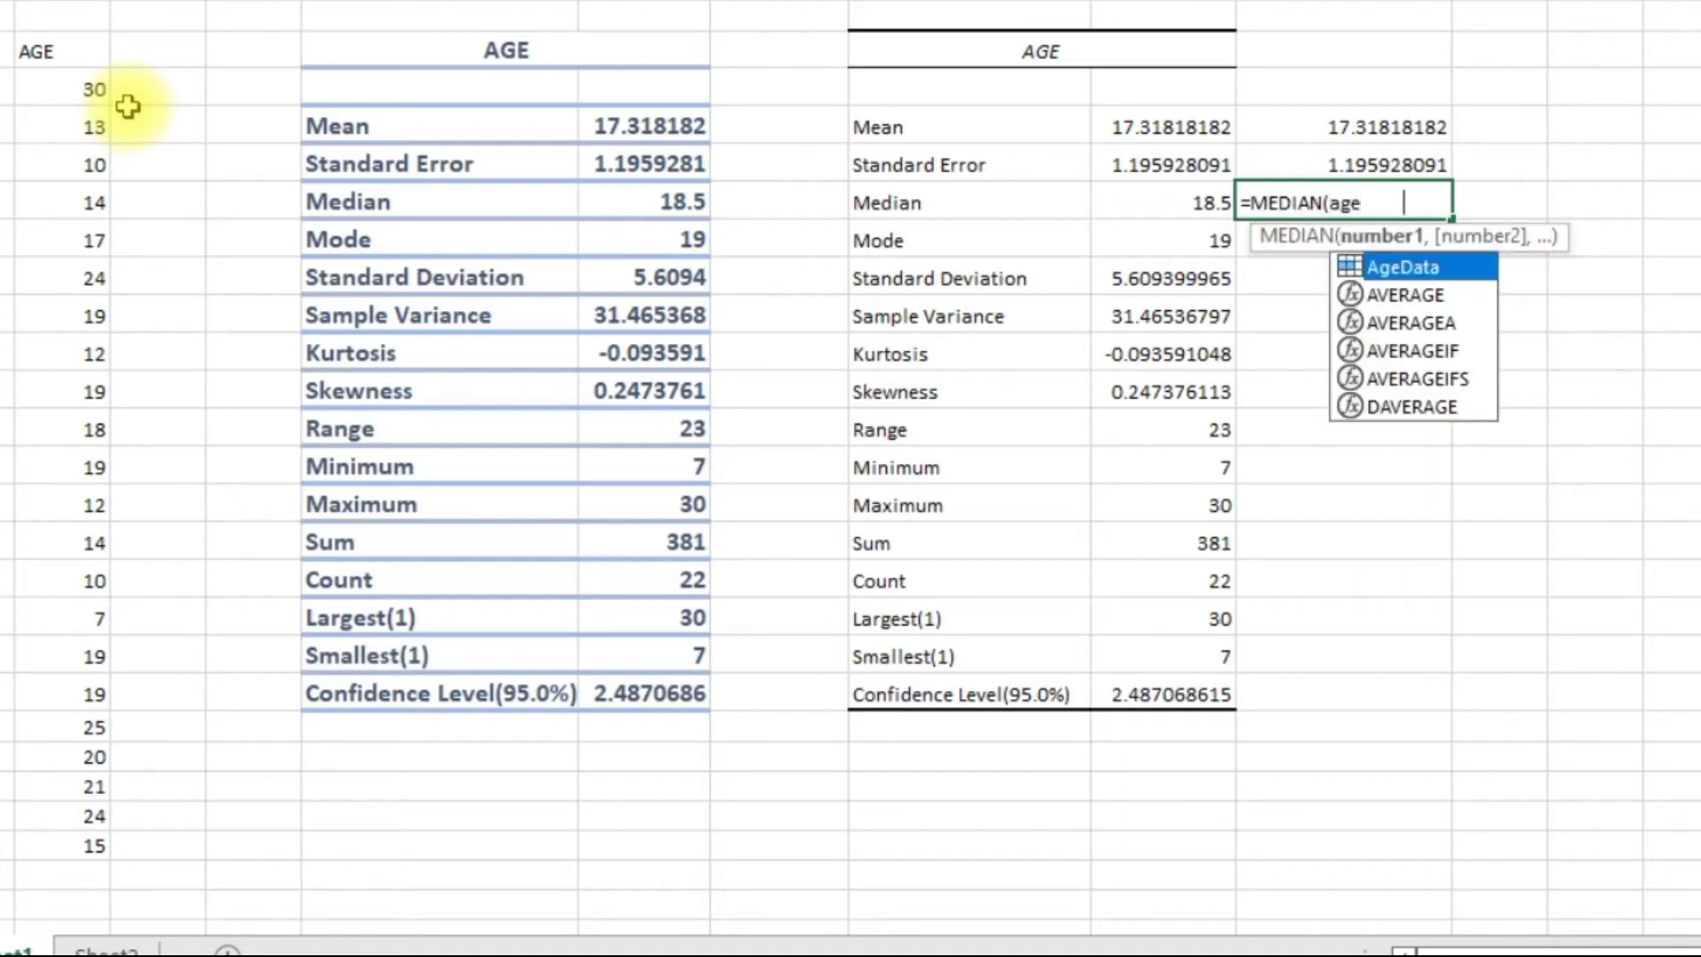
{"action": "key", "text": "Tab"}
{"action": "type", "text": ")"}
{"action": "key", "text": "Return"}
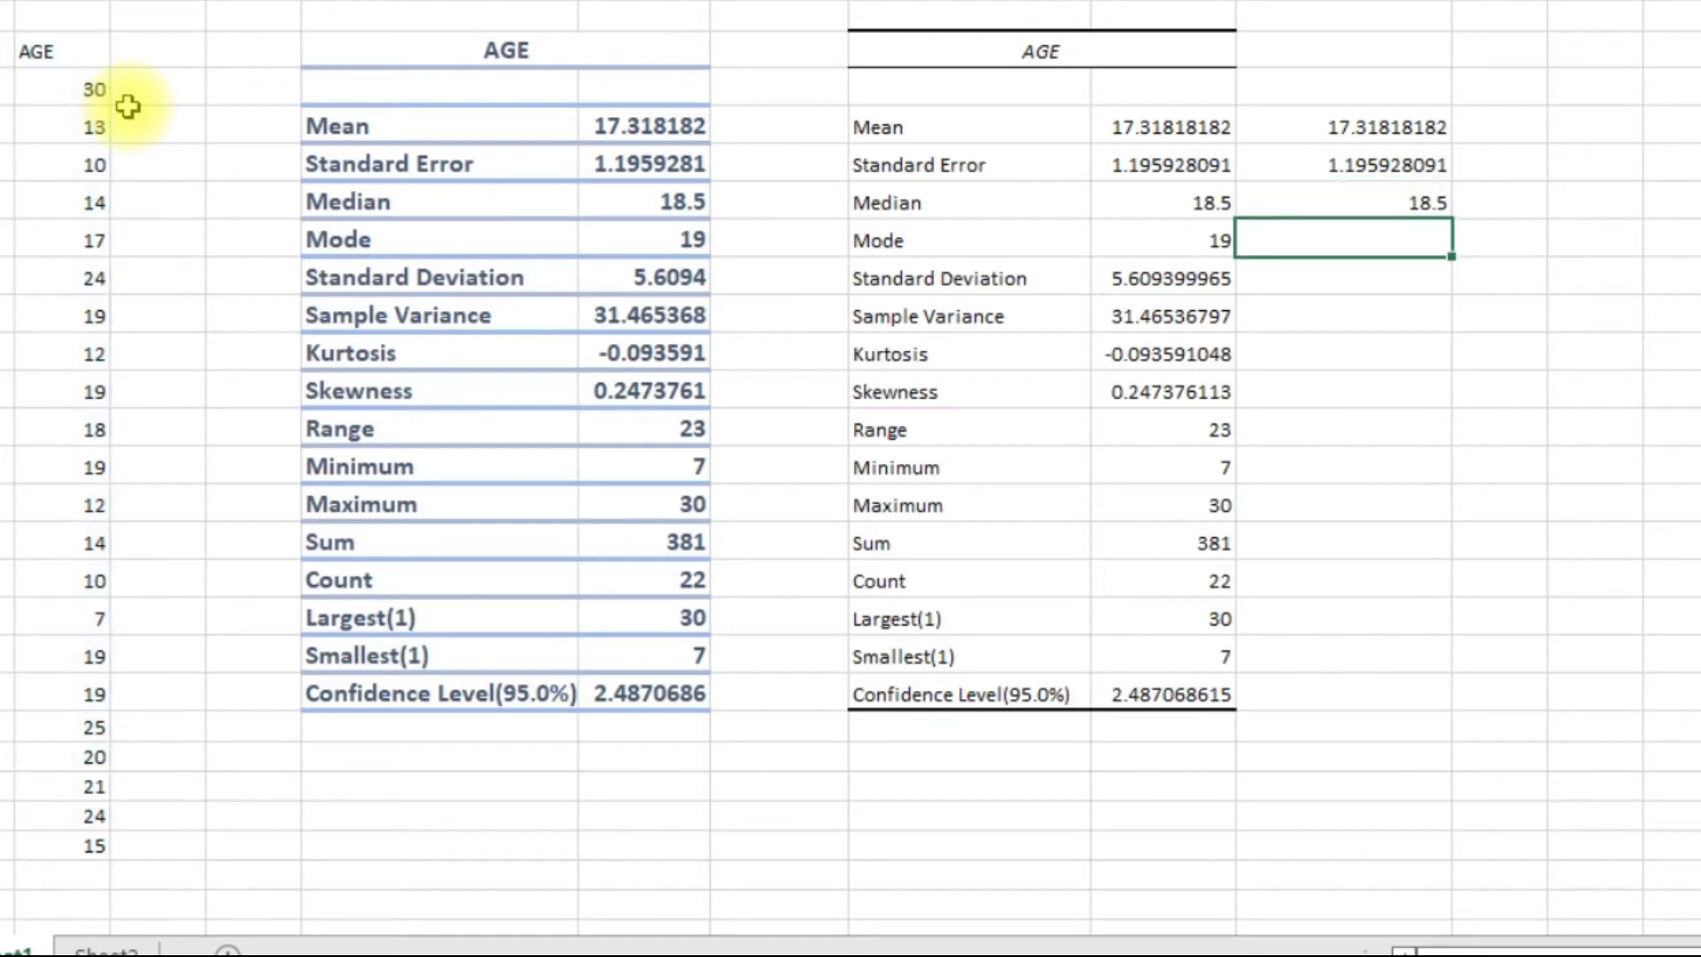
{"action": "type", "text": "=mode."}
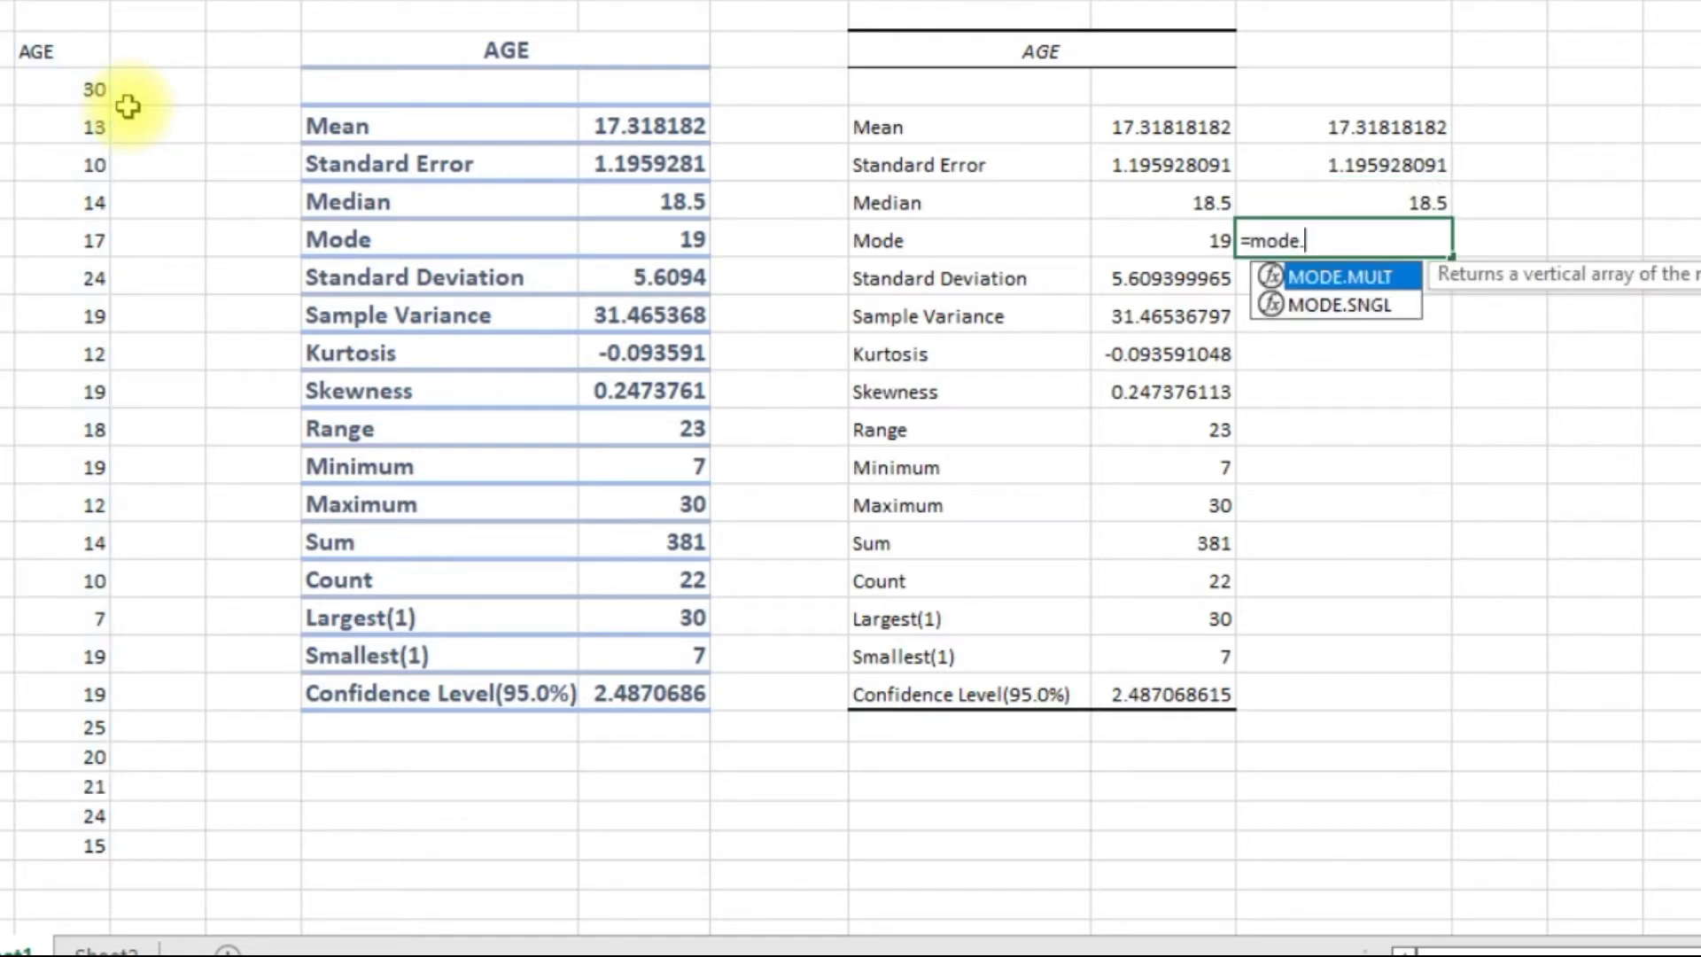
{"action": "type", "text": "sn"}
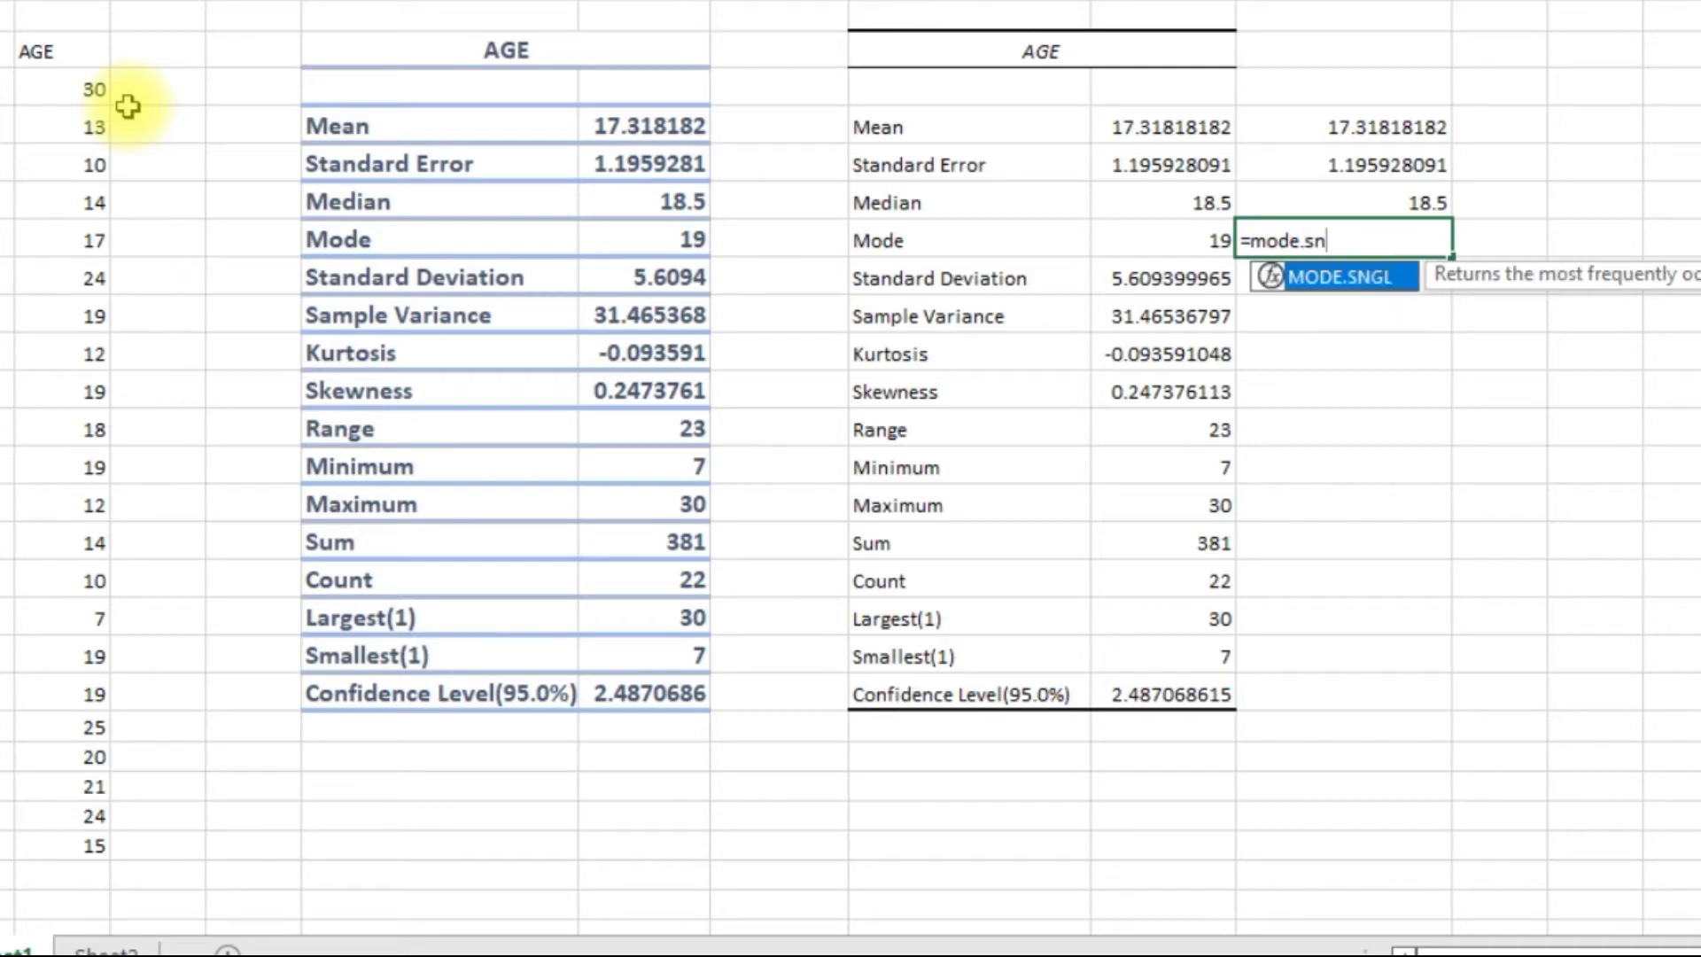
{"action": "key", "text": "Tab"}
{"action": "type", "text": "age"}
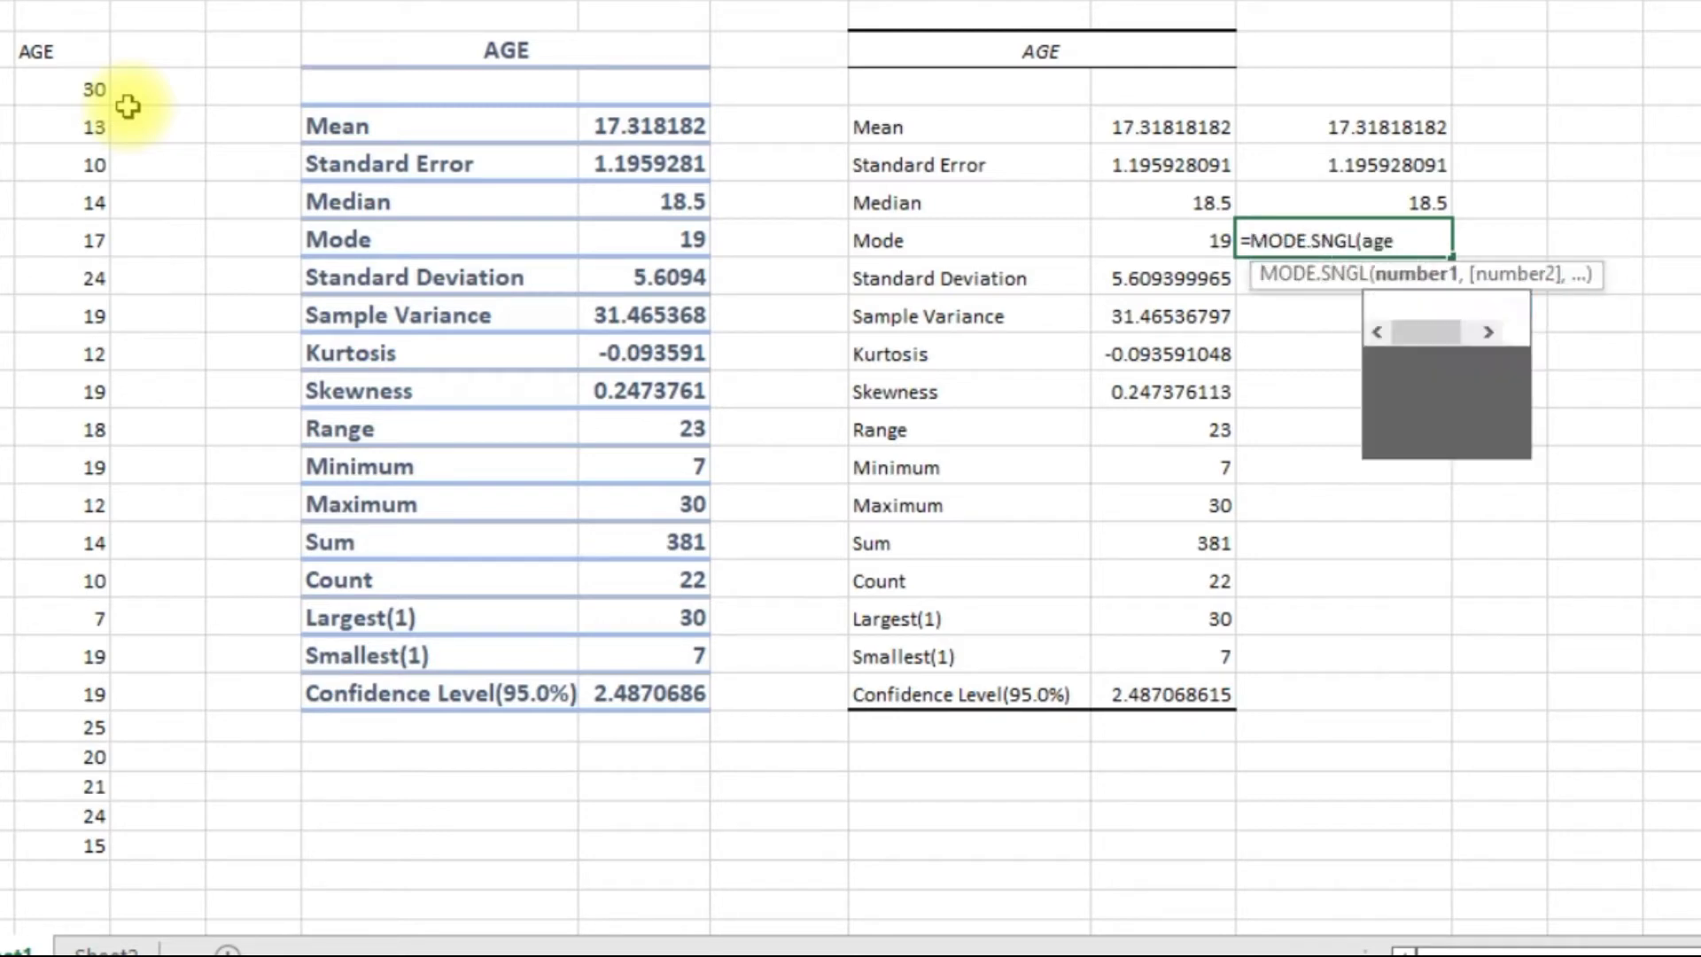
{"action": "key", "text": "Tab"}
{"action": "type", "text": ")"}
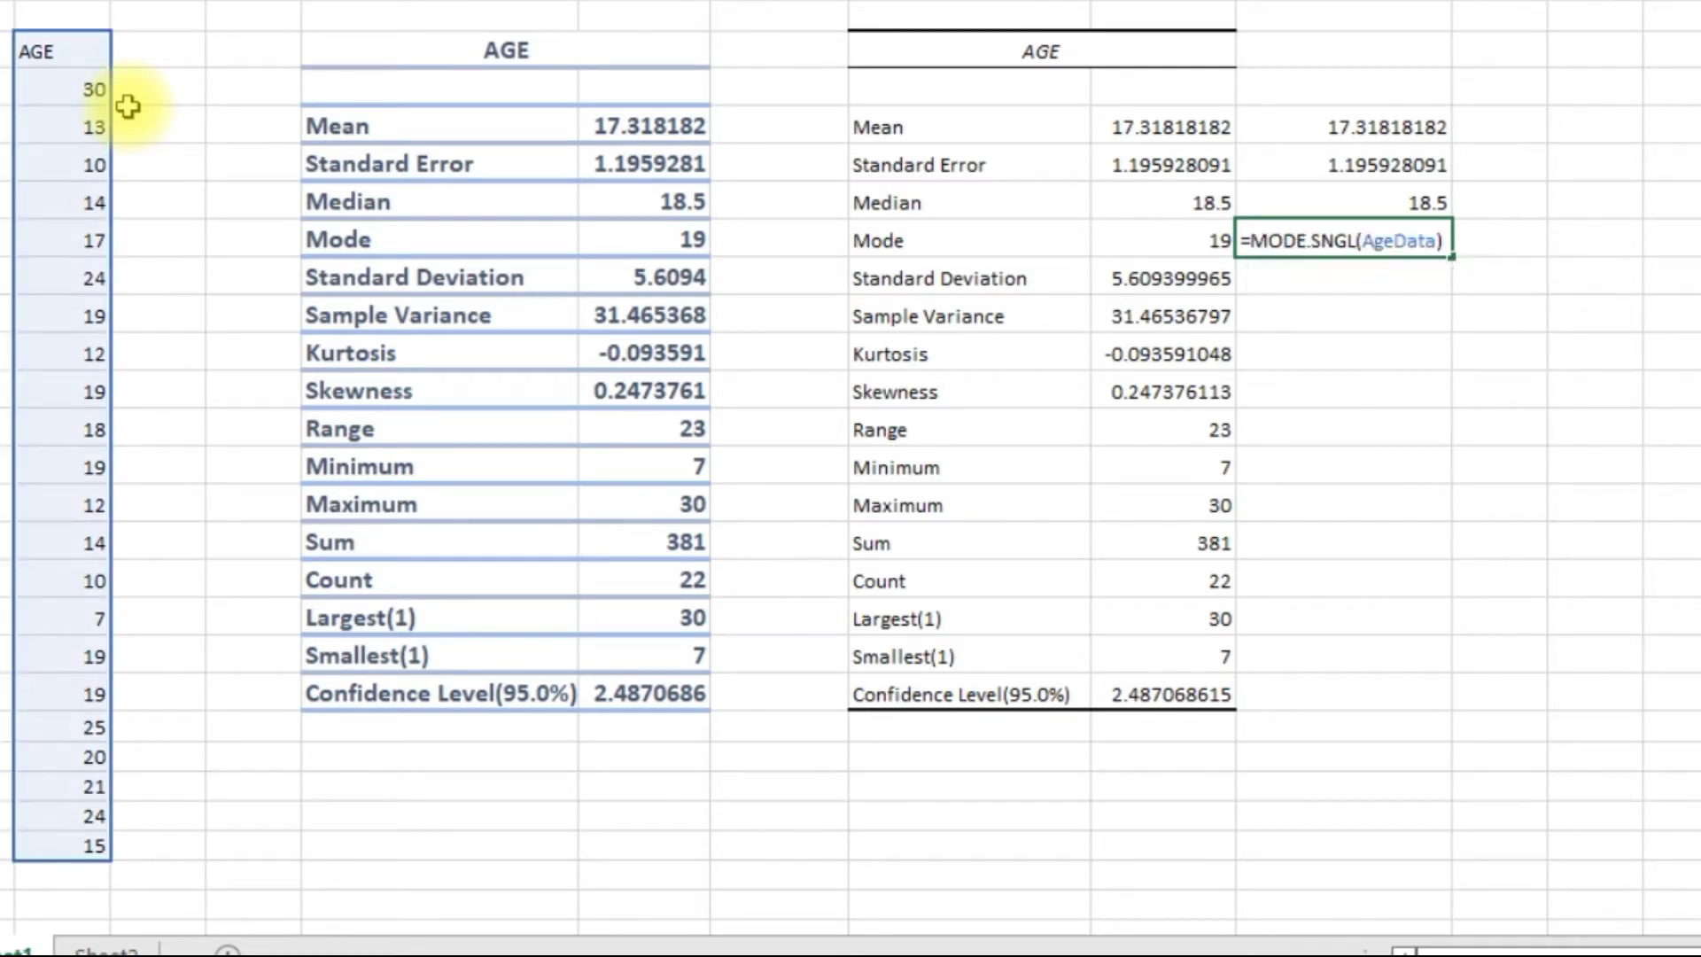
{"action": "key", "text": "Return"}
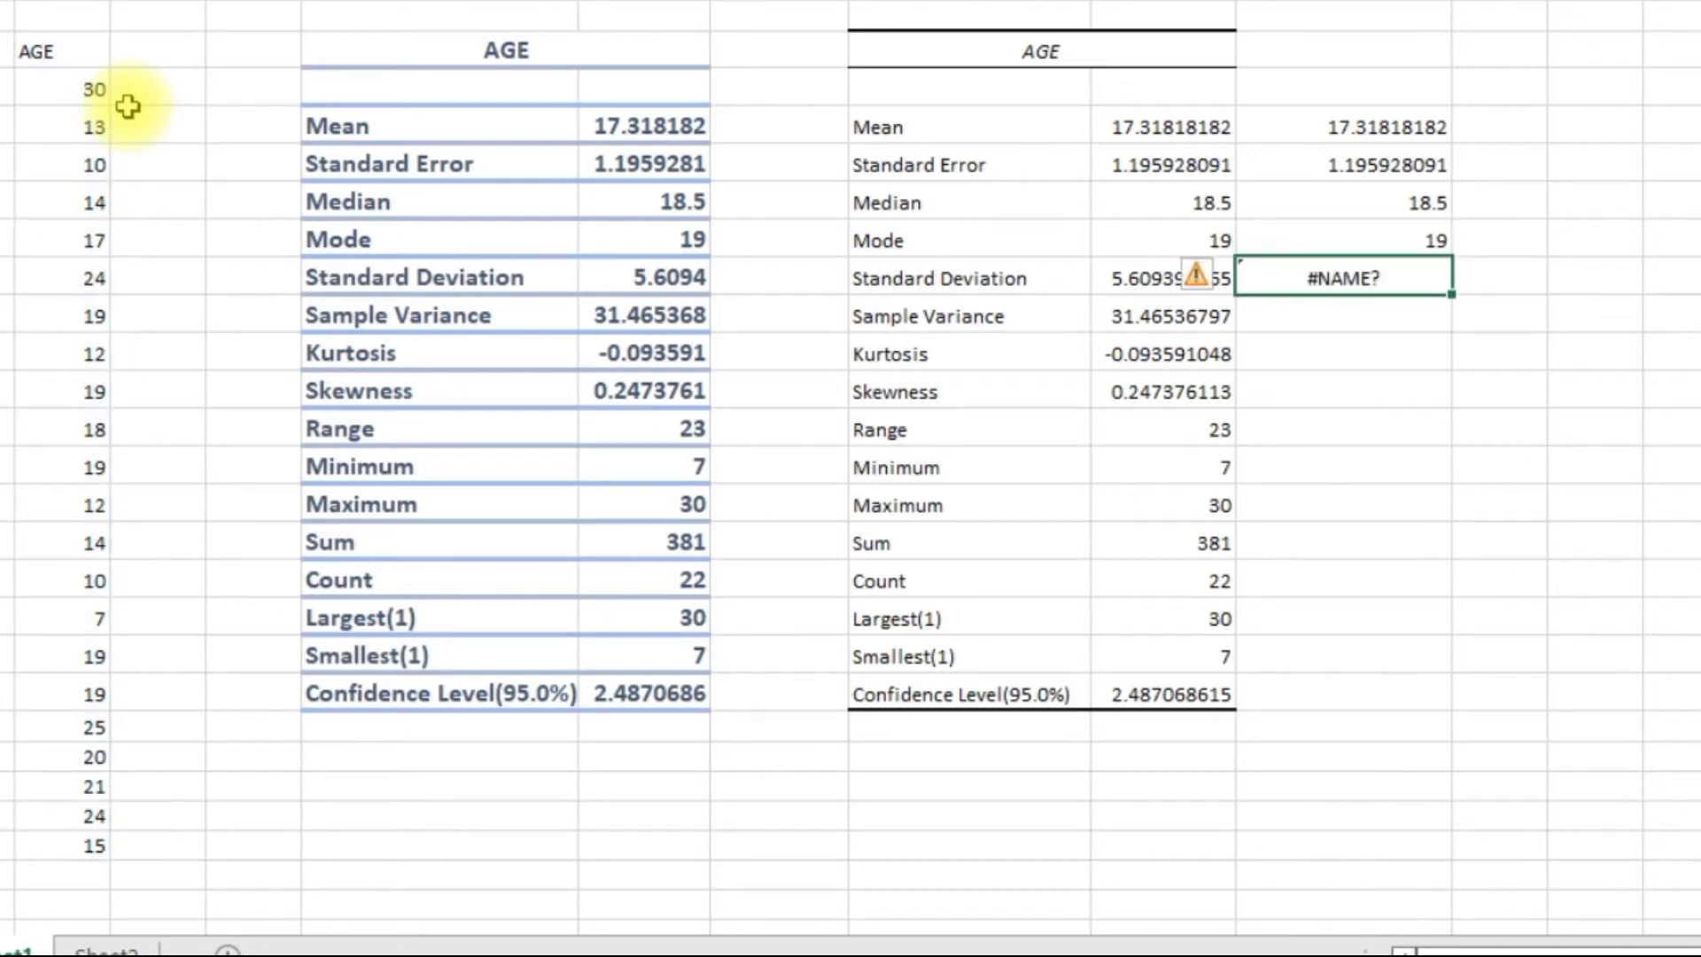
Step: Enter =STDEV.S(AgeData) in K9, giving standard deviation 5.609399965
{"action": "type", "text": "=st"}
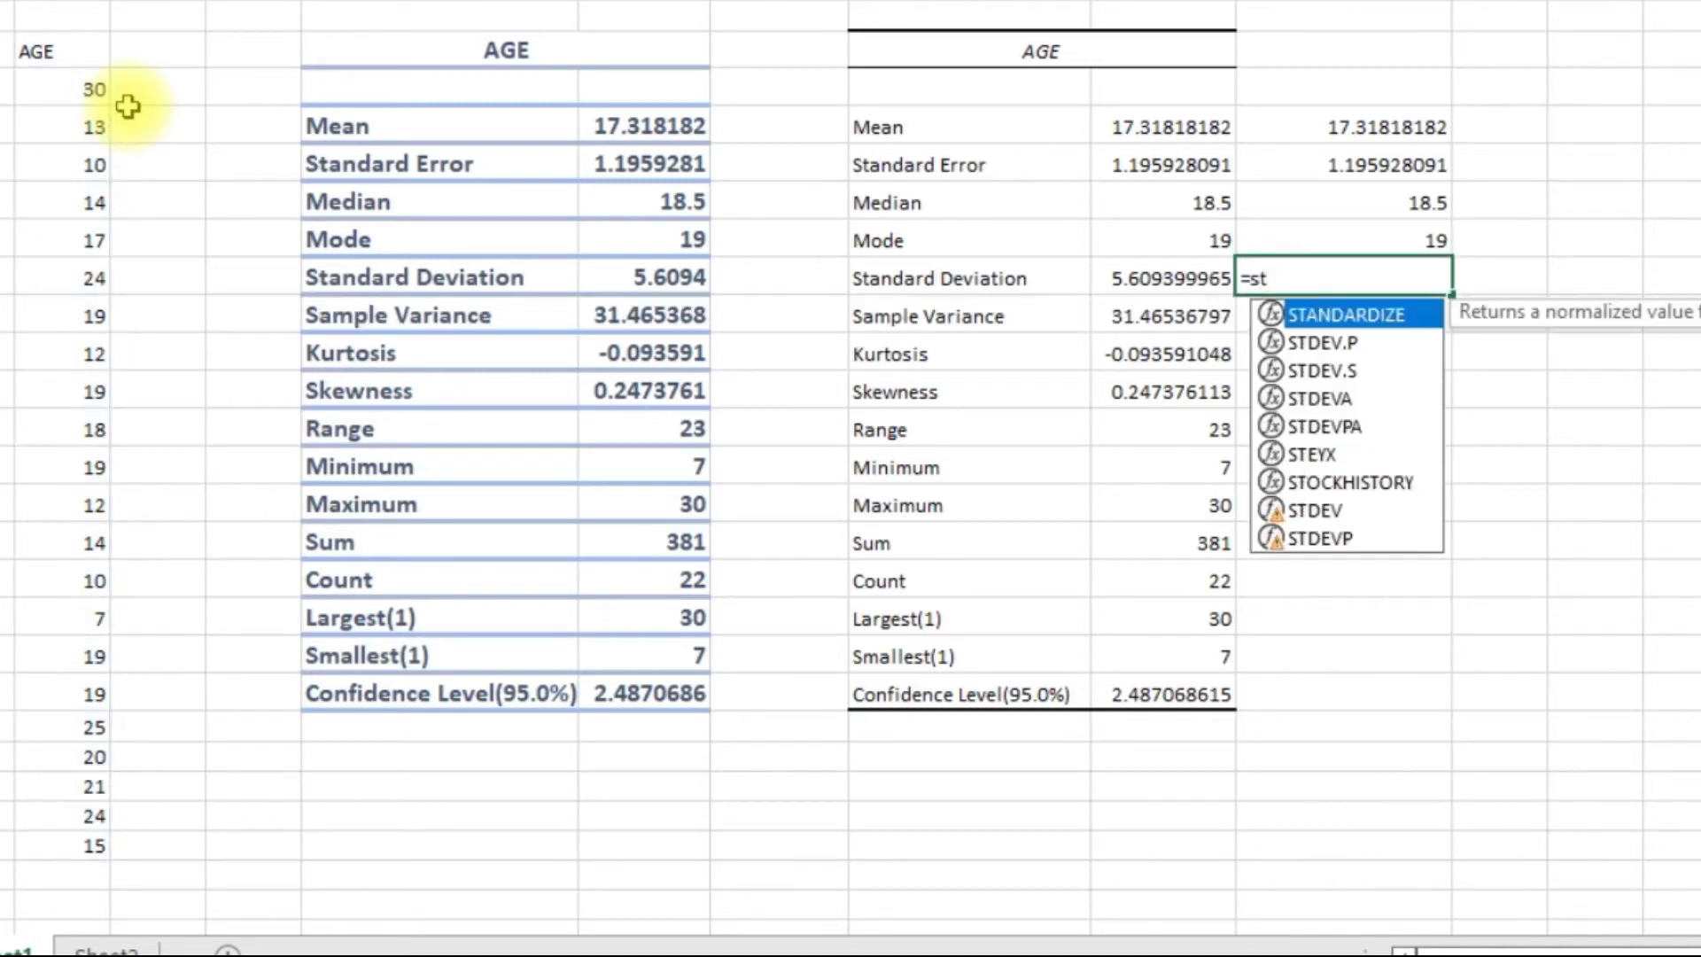
{"action": "key", "text": "Down"}
{"action": "key", "text": "Down"}
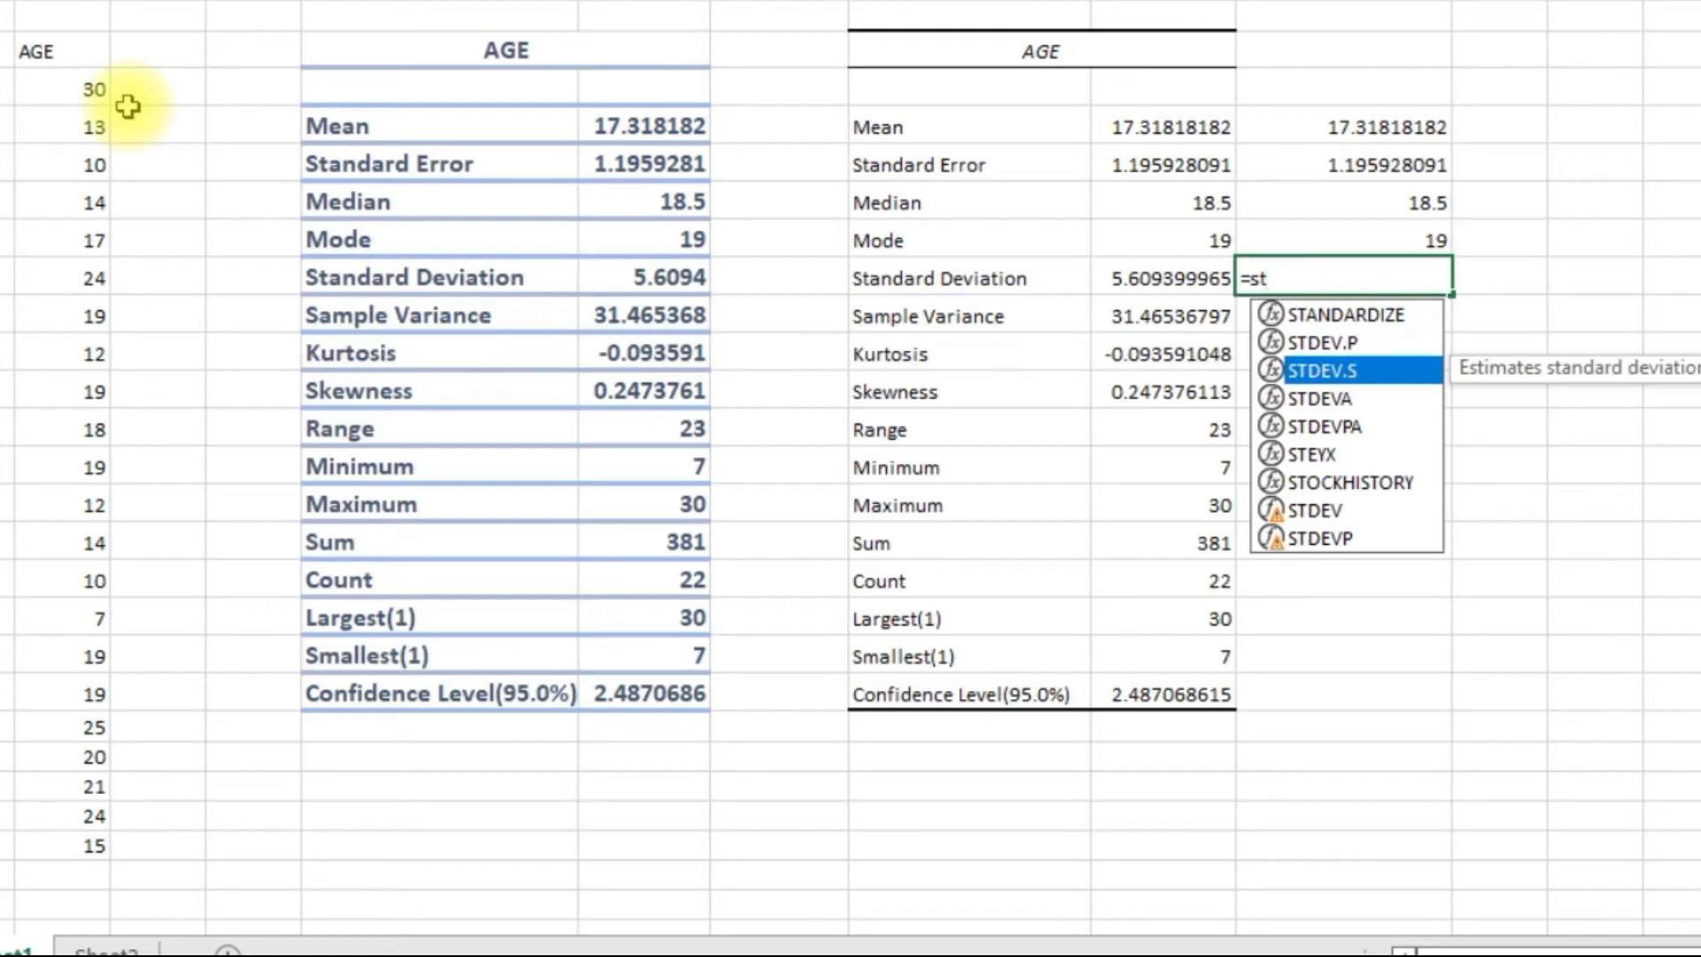
{"action": "key", "text": "Tab"}
{"action": "type", "text": "age"}
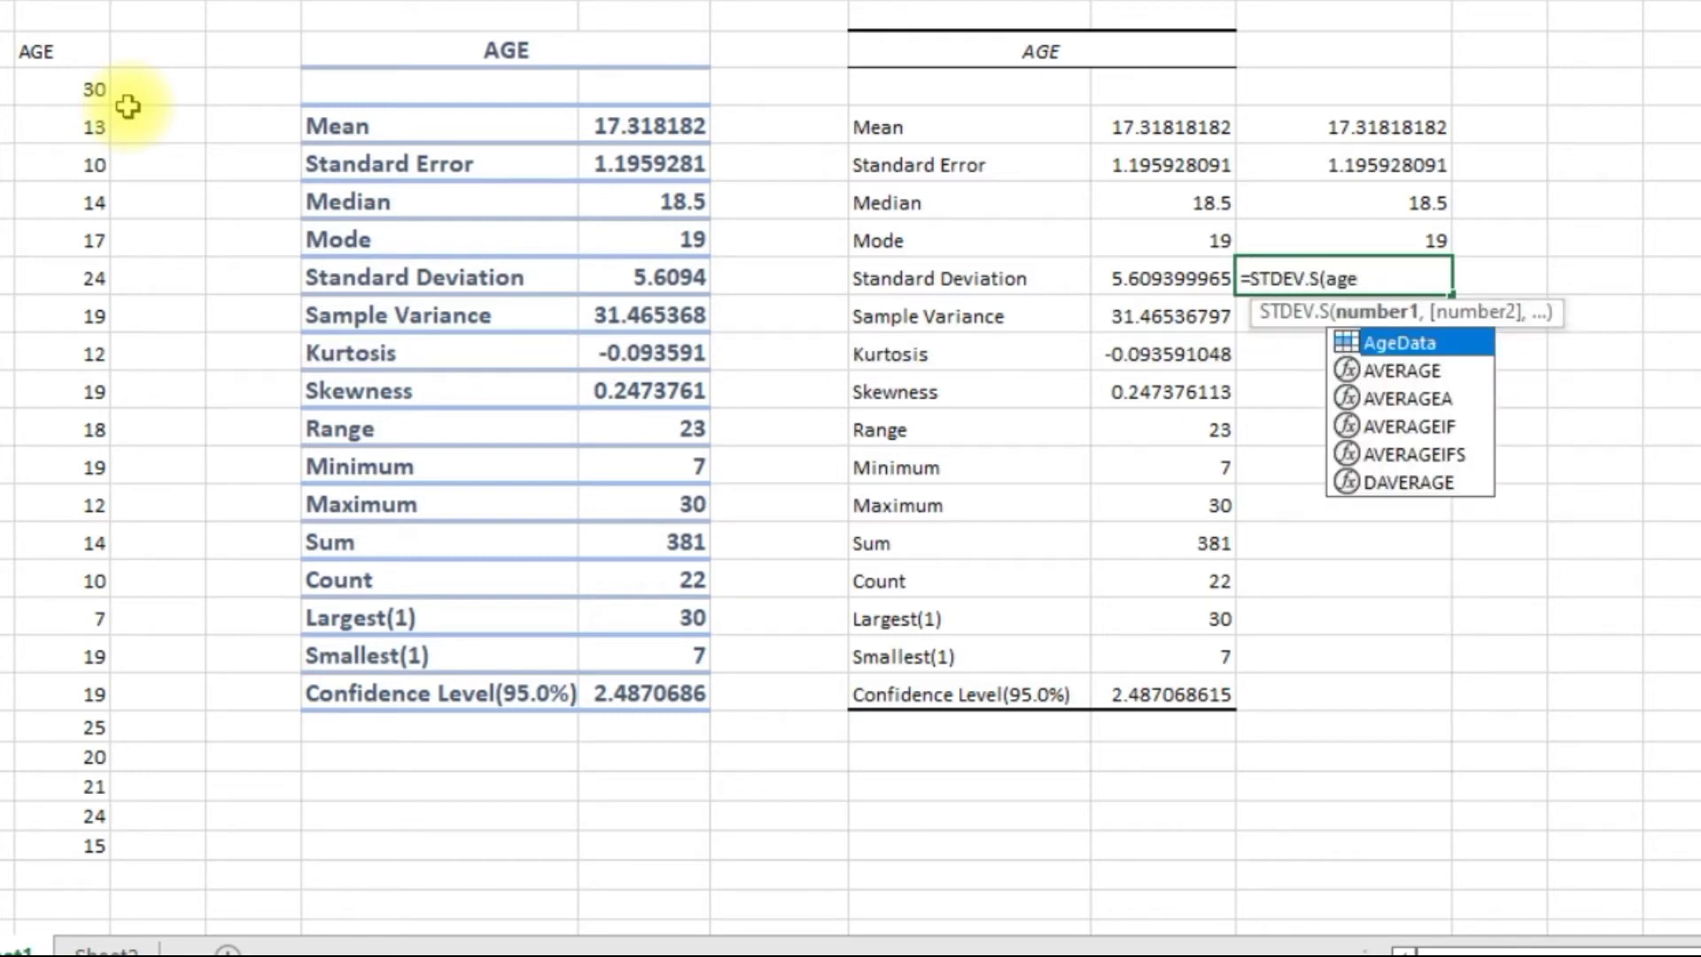
{"action": "type", "text": "data"}
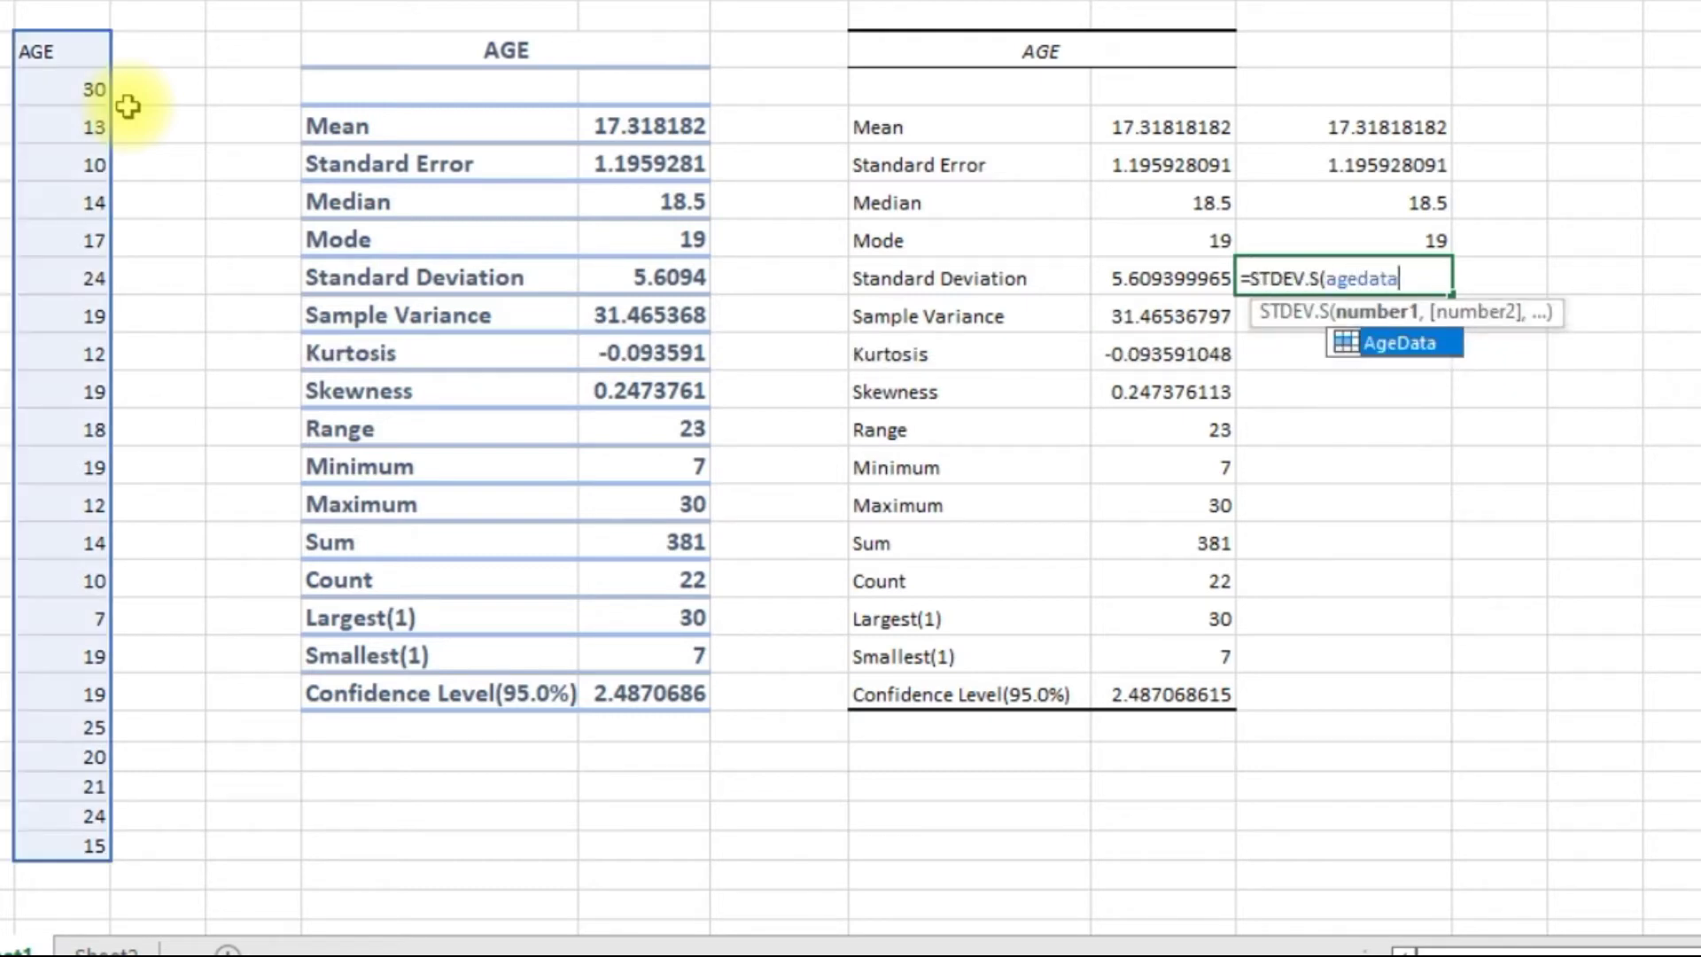
{"action": "type", "text": ")"}
{"action": "key", "text": "Return"}
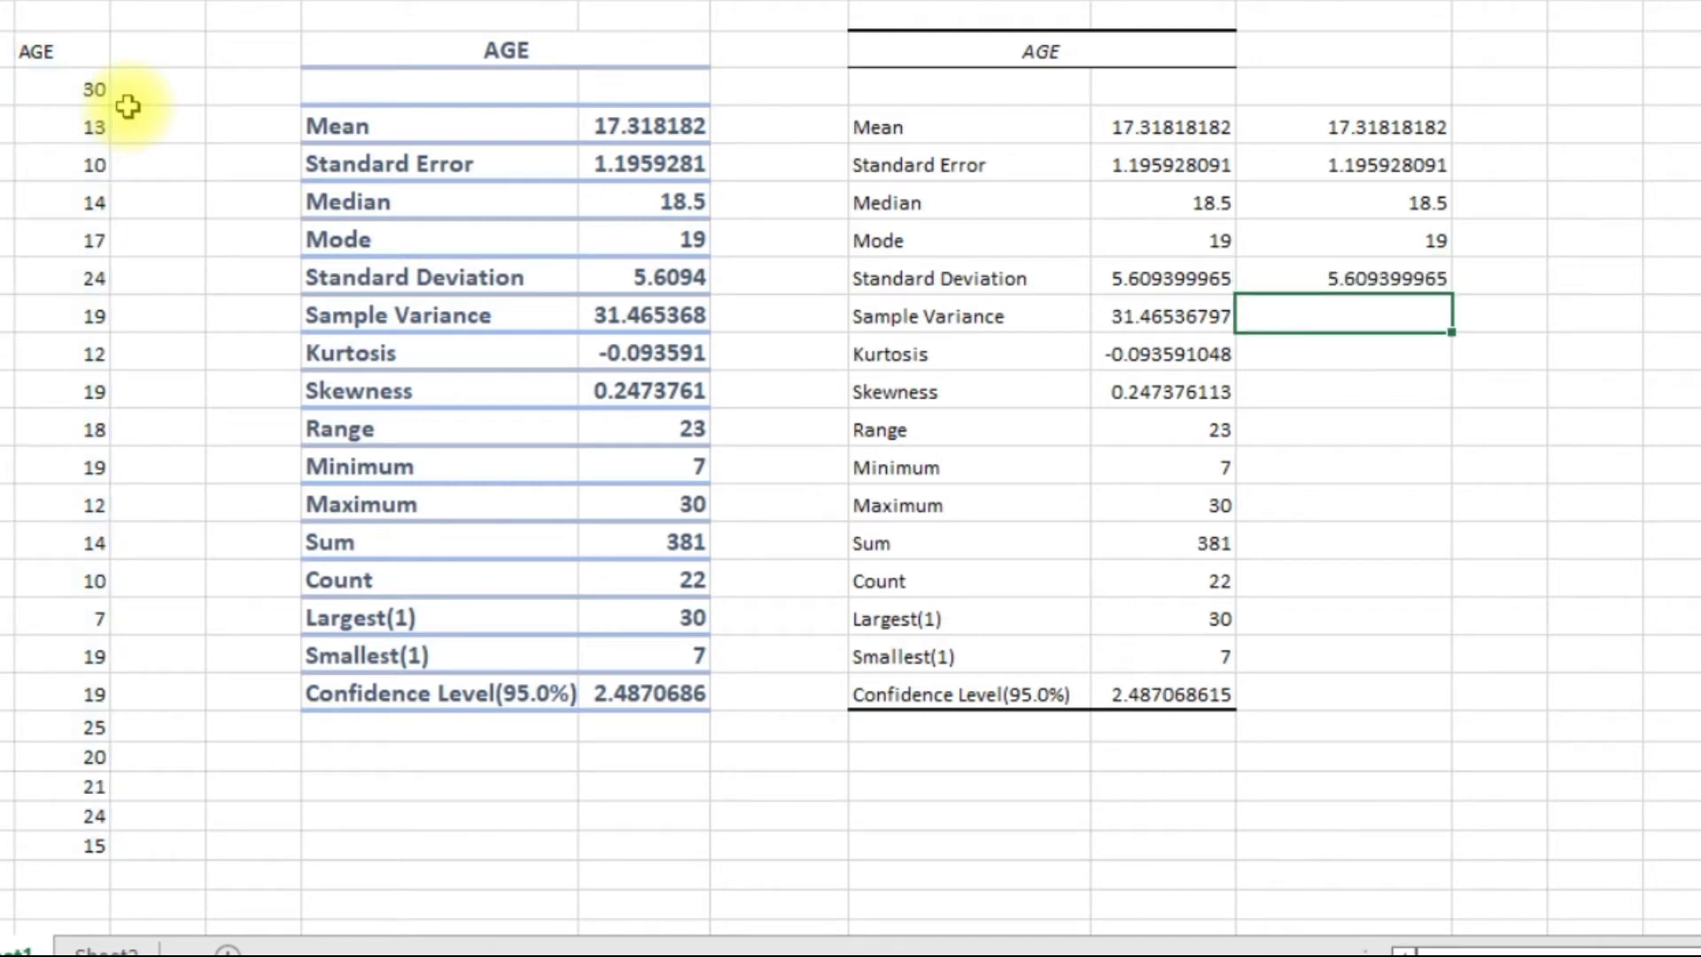
Step: Enter =VAR.S, =KURT and =SKEW of AgeData in K10:K12: 31.46536797, -0.093591048, 0.247376113
{"action": "type", "text": "=var."}
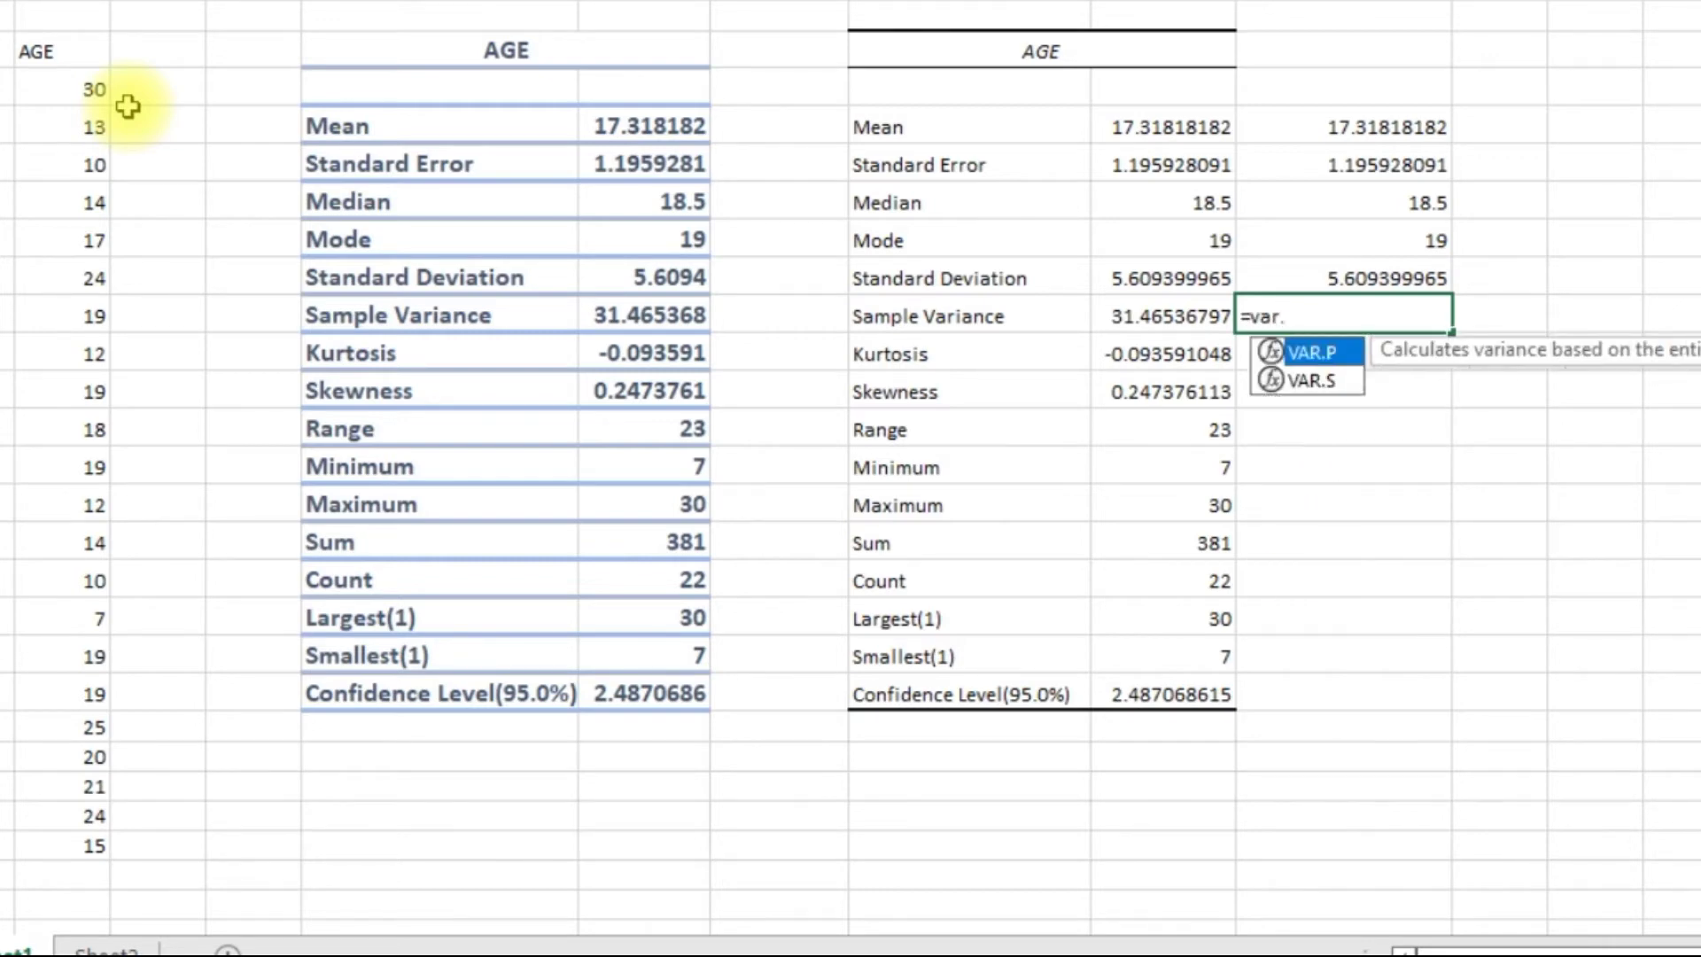
{"action": "type", "text": "s("}
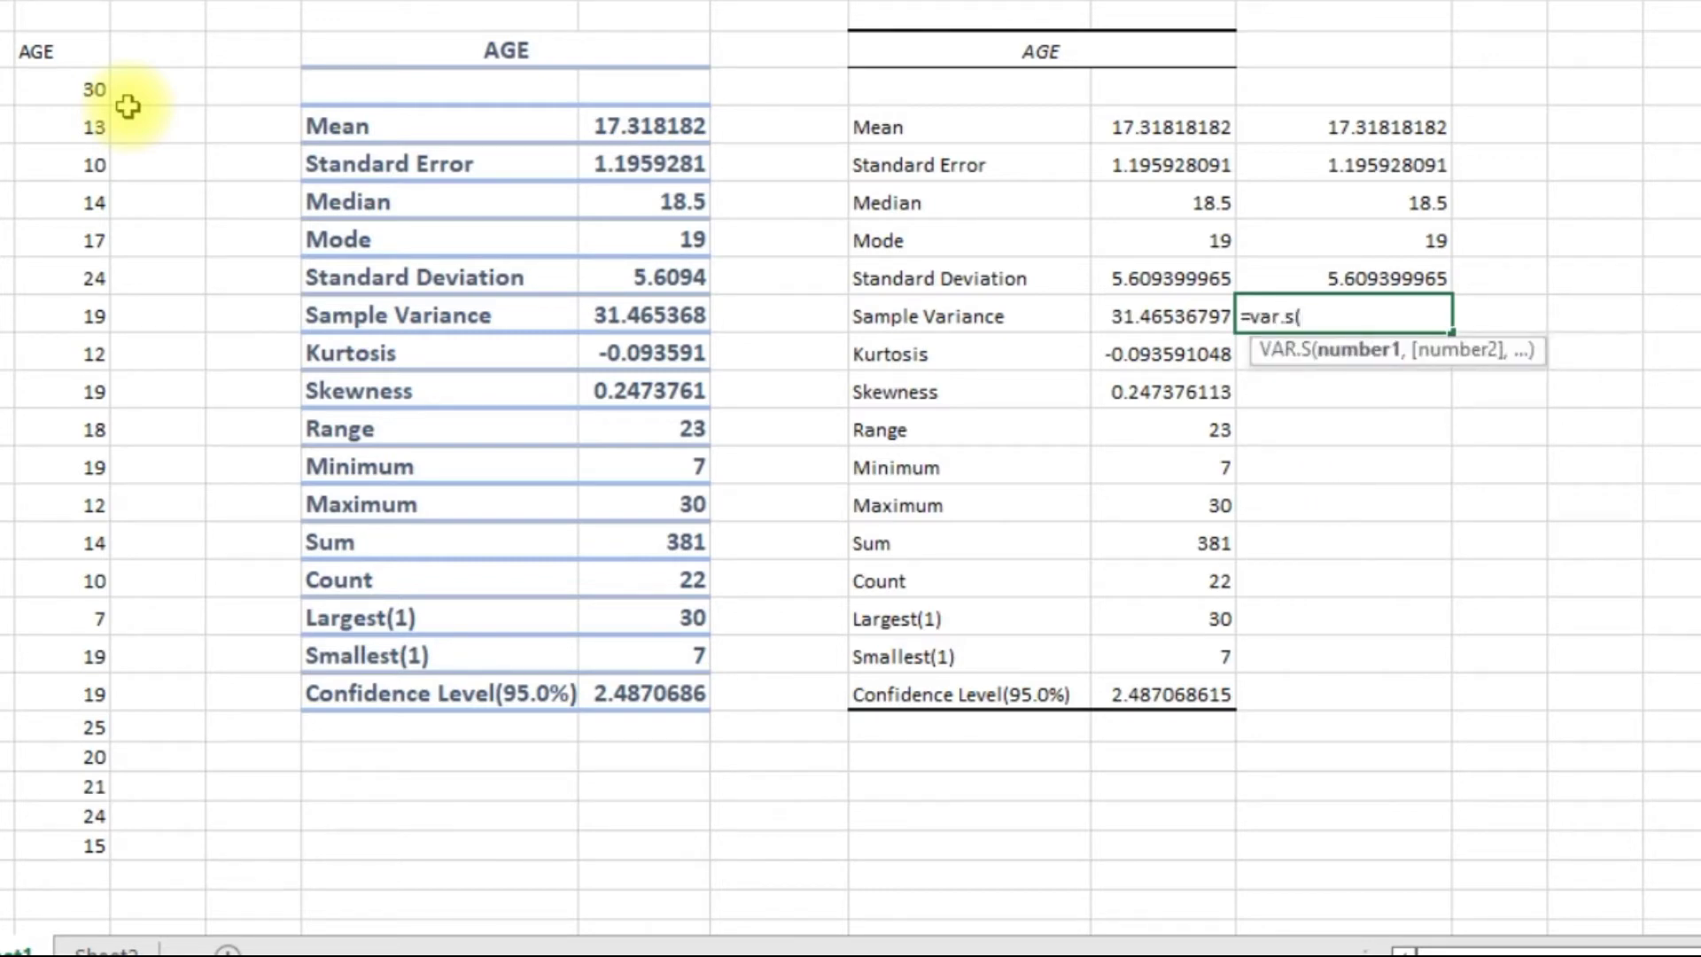
{"action": "type", "text": "age"}
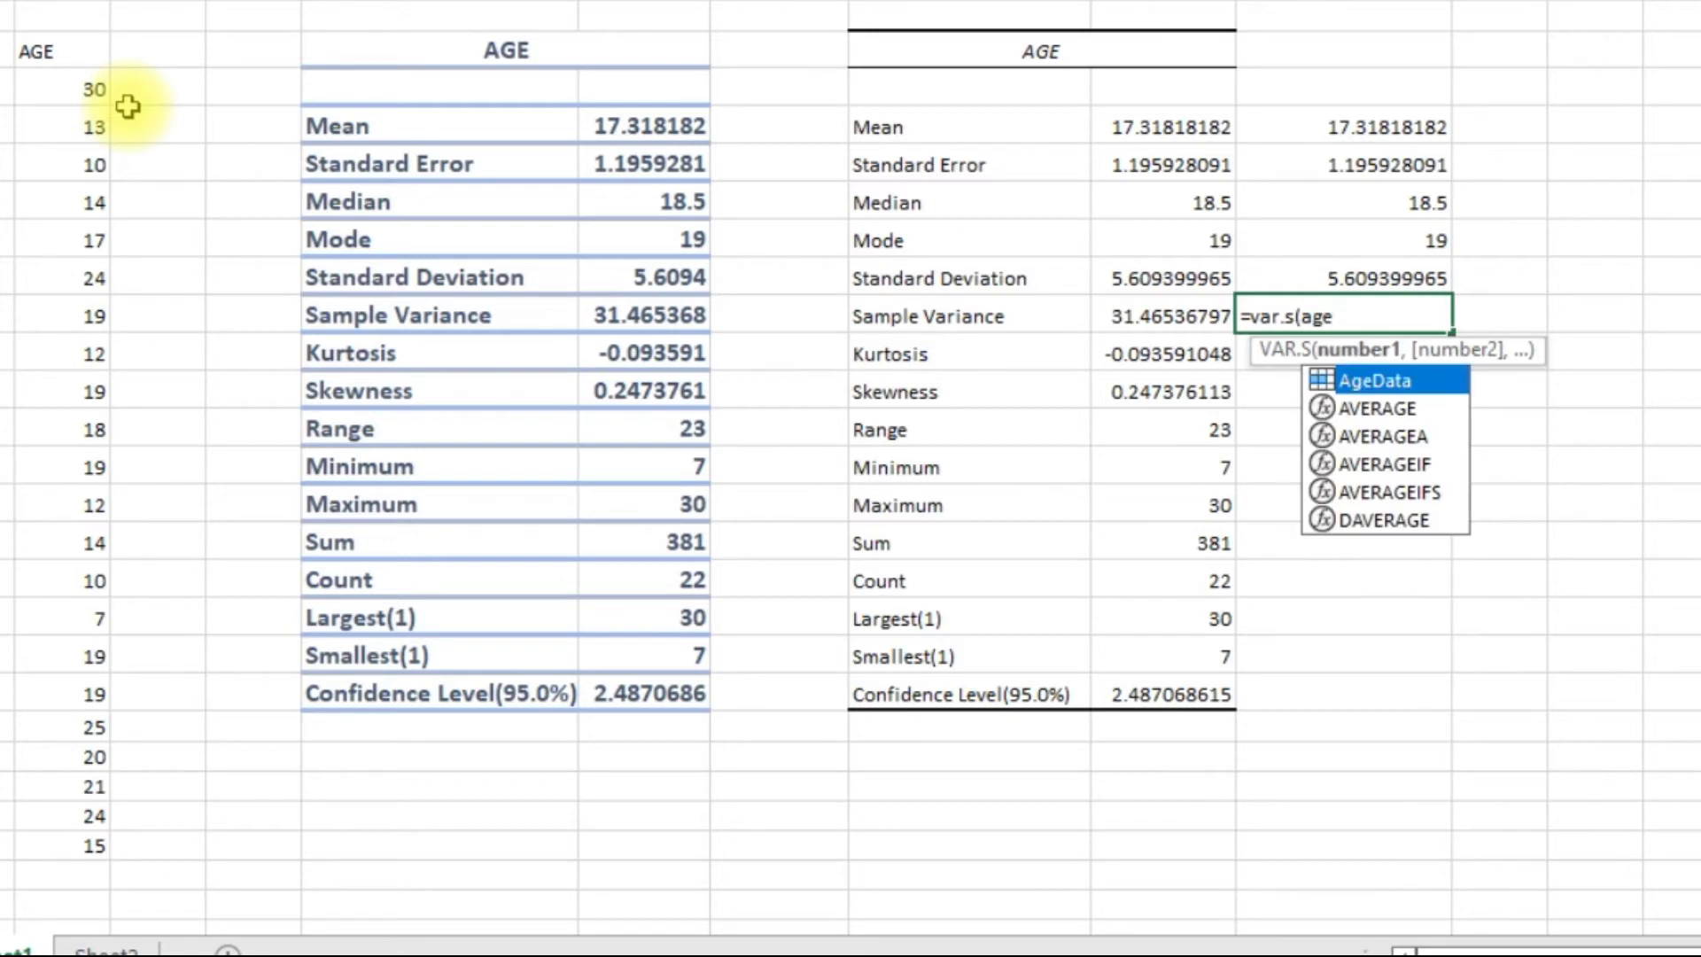
{"action": "key", "text": "Tab"}
{"action": "type", "text": ")"}
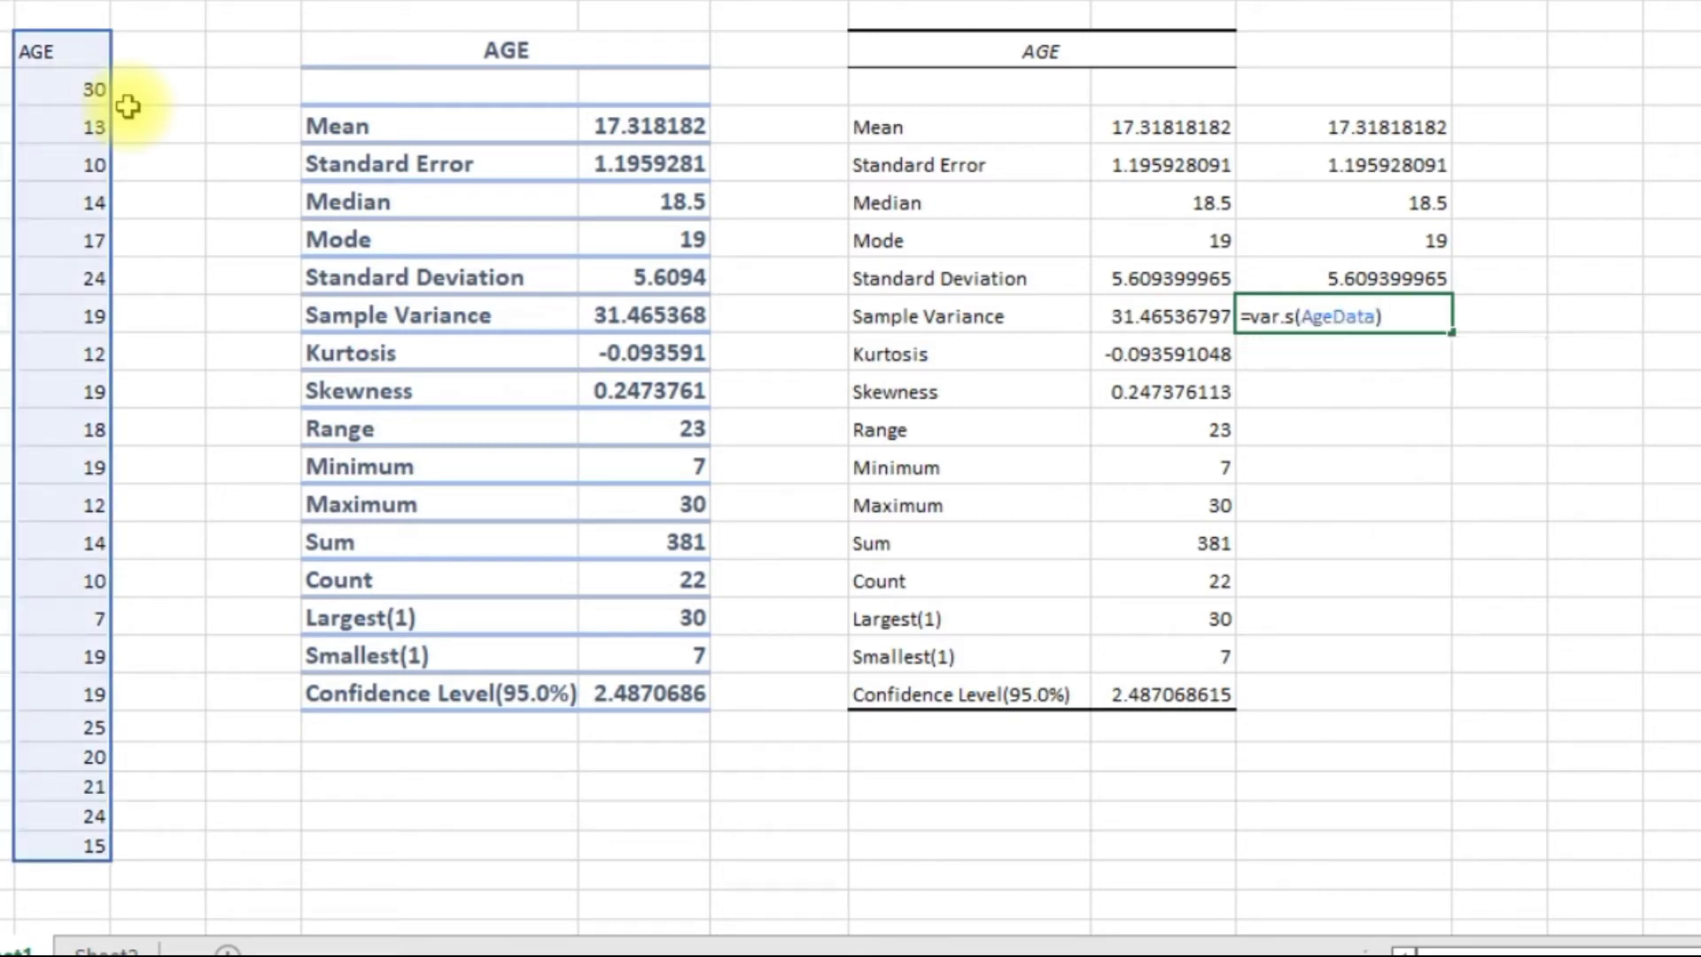
{"action": "key", "text": "Return"}
{"action": "type", "text": "="}
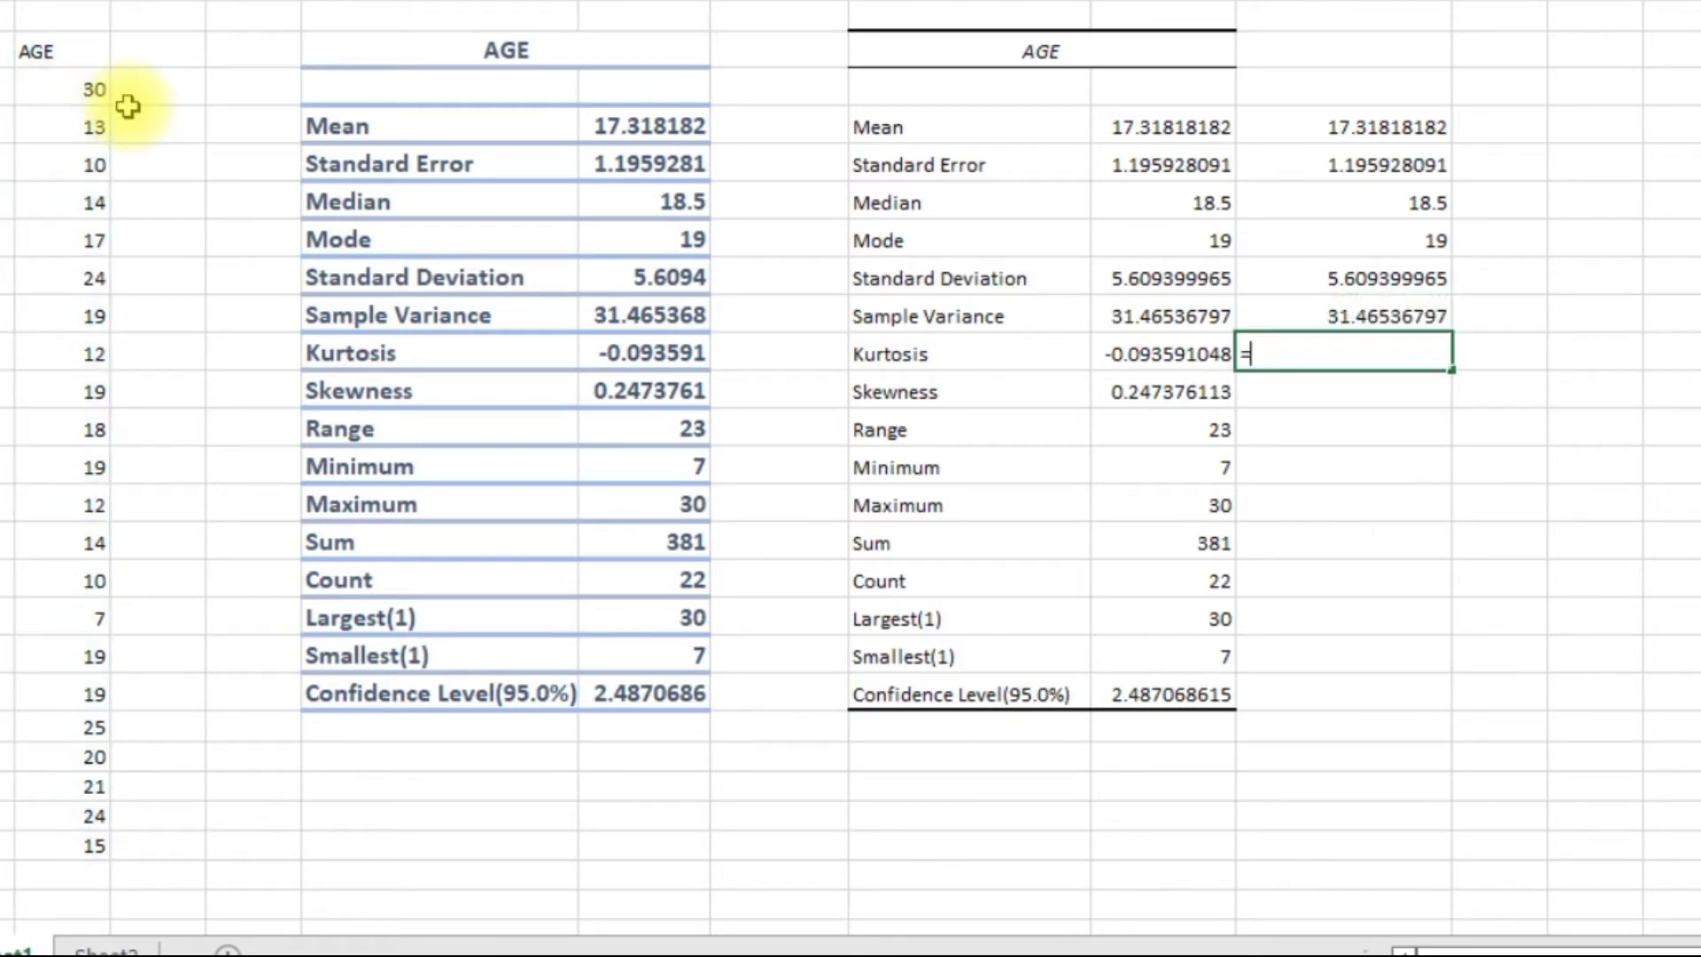
{"action": "type", "text": "ku"}
{"action": "key", "text": "Tab"}
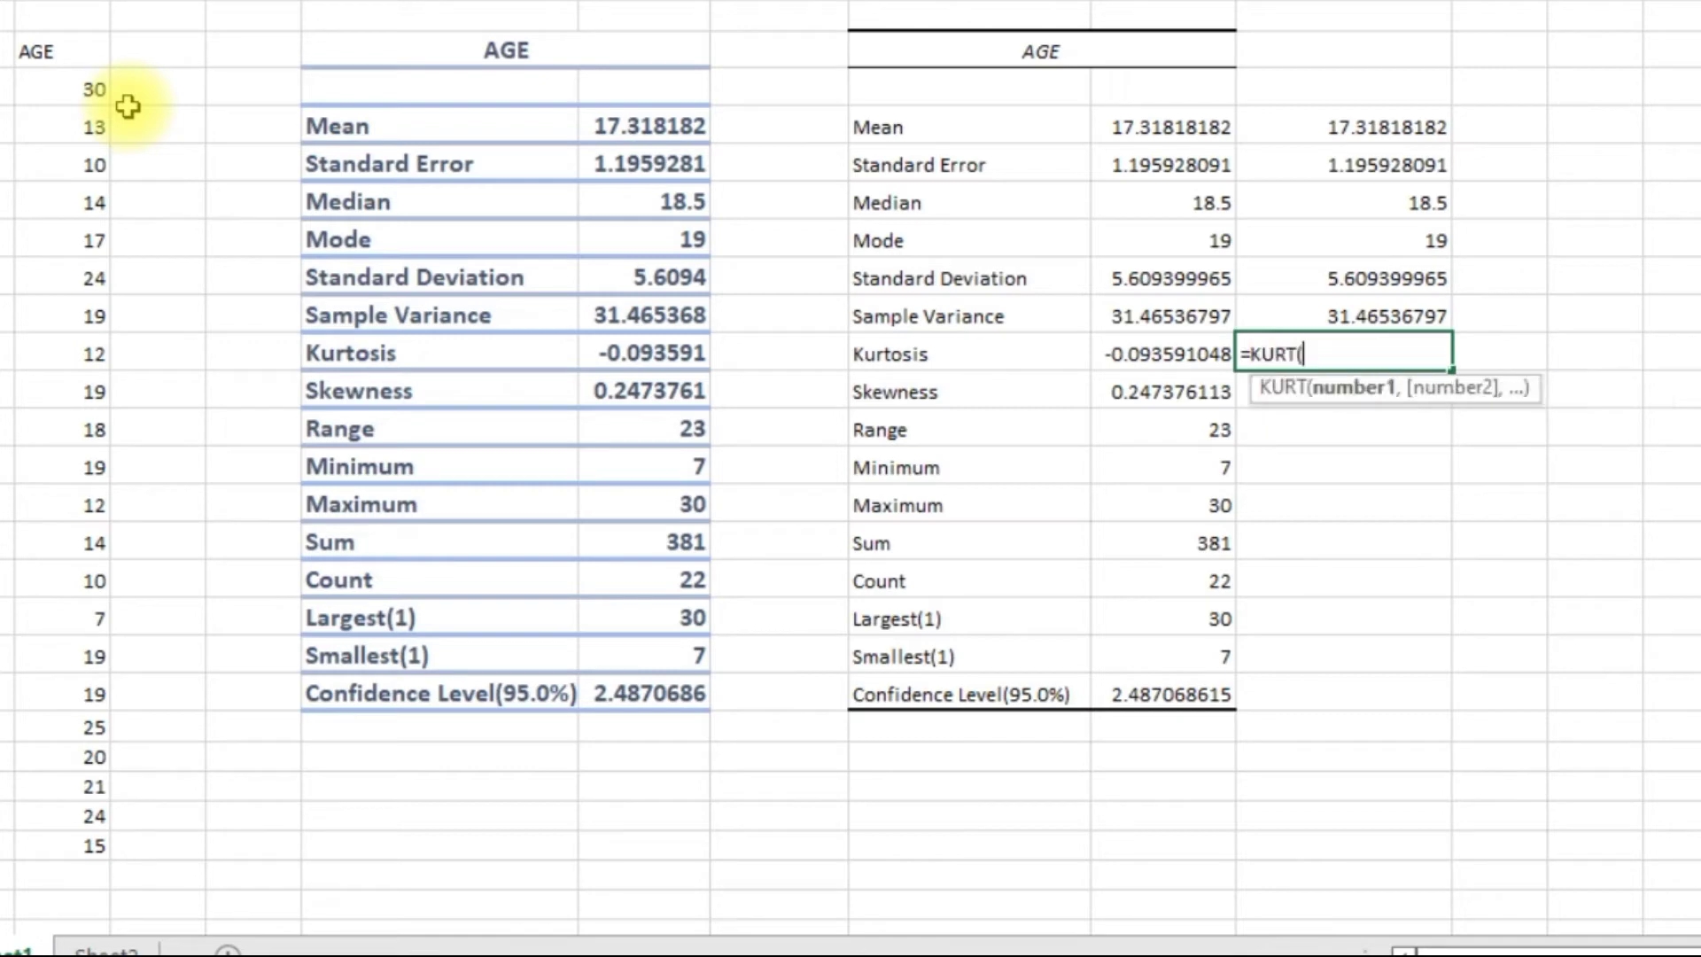
{"action": "type", "text": "agedat"}
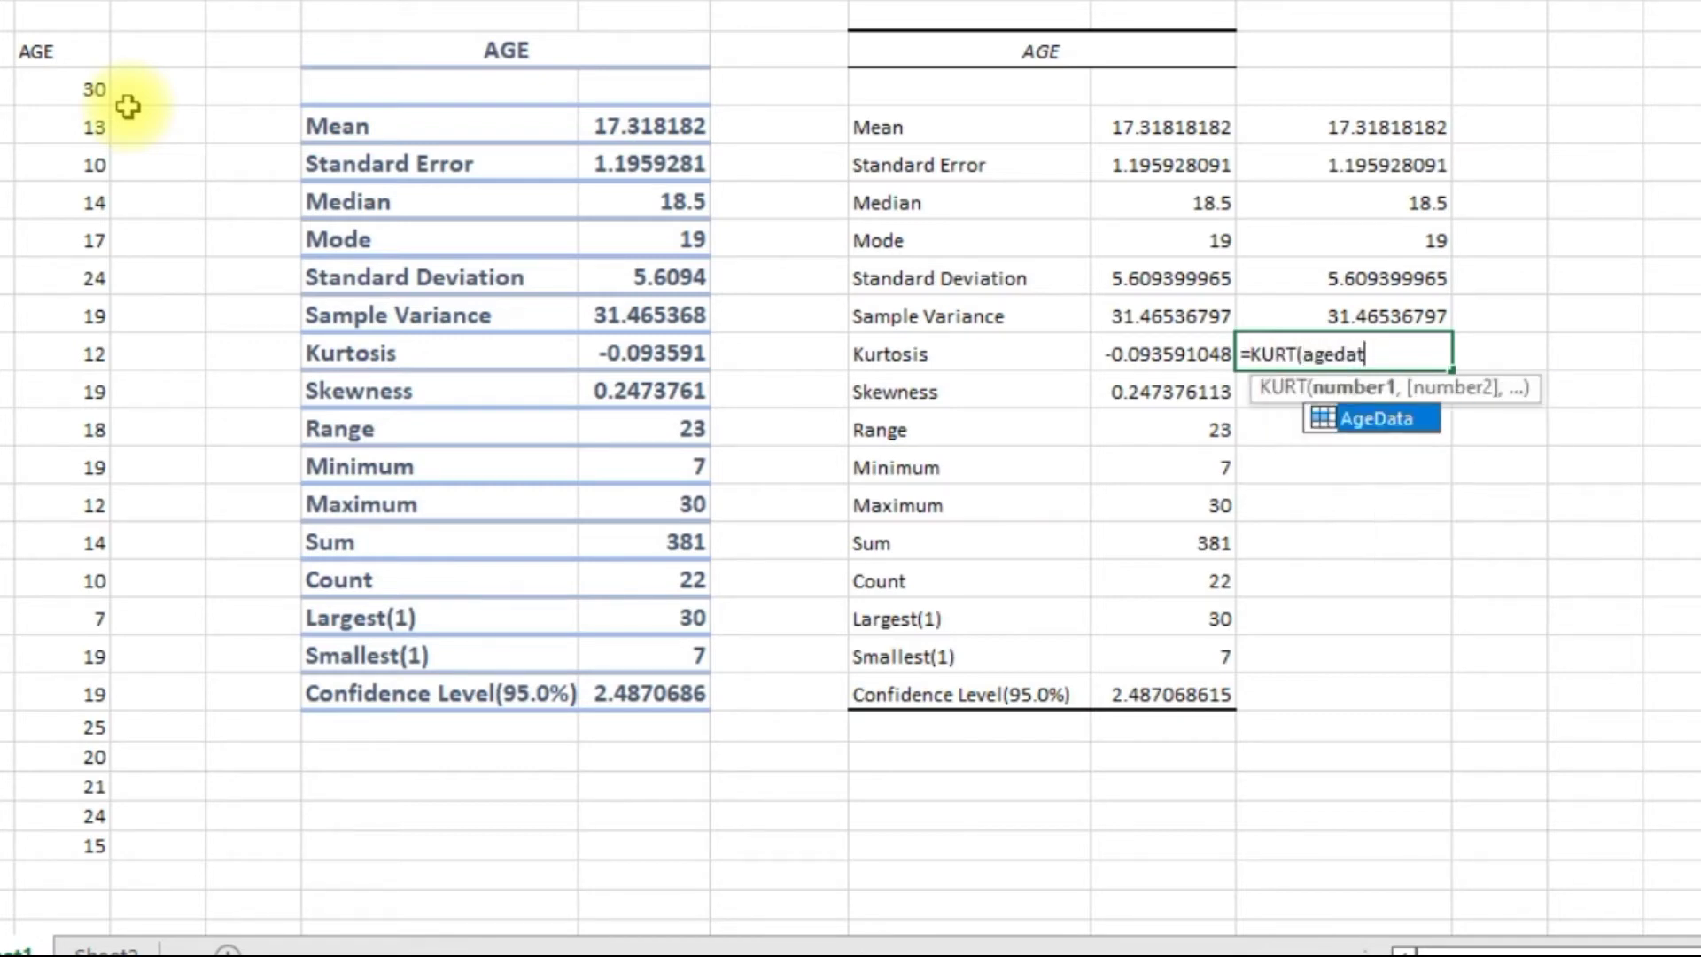
{"action": "type", "text": "a)"}
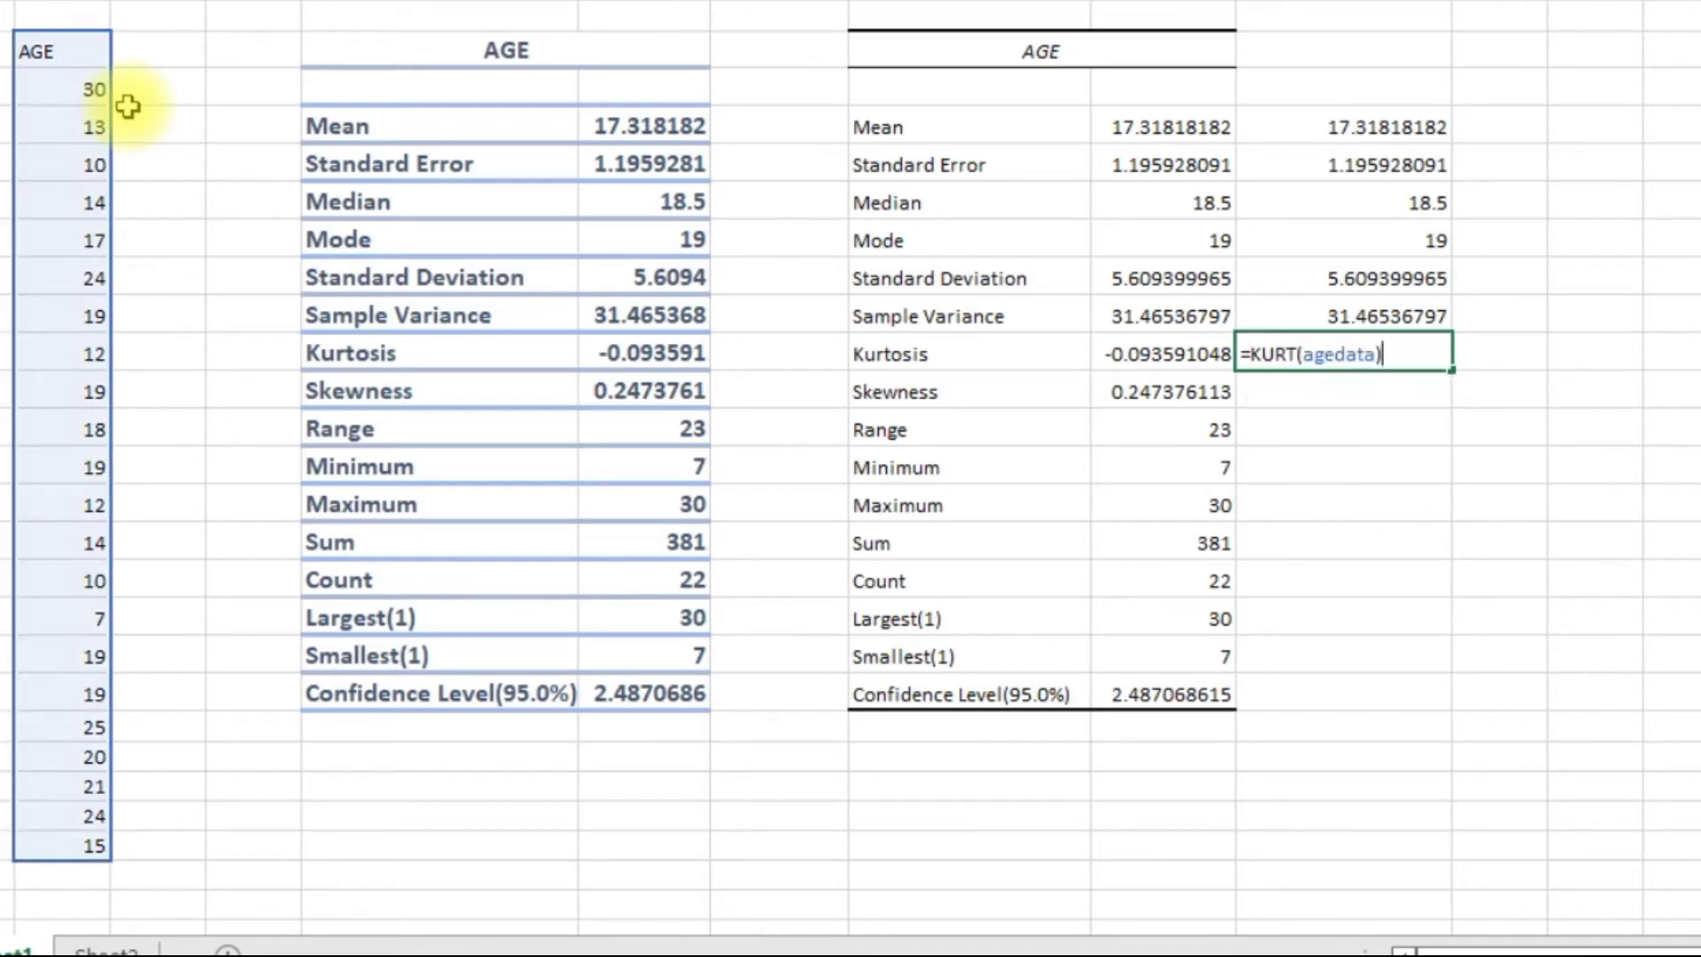
{"action": "key", "text": "Return"}
{"action": "type", "text": "="}
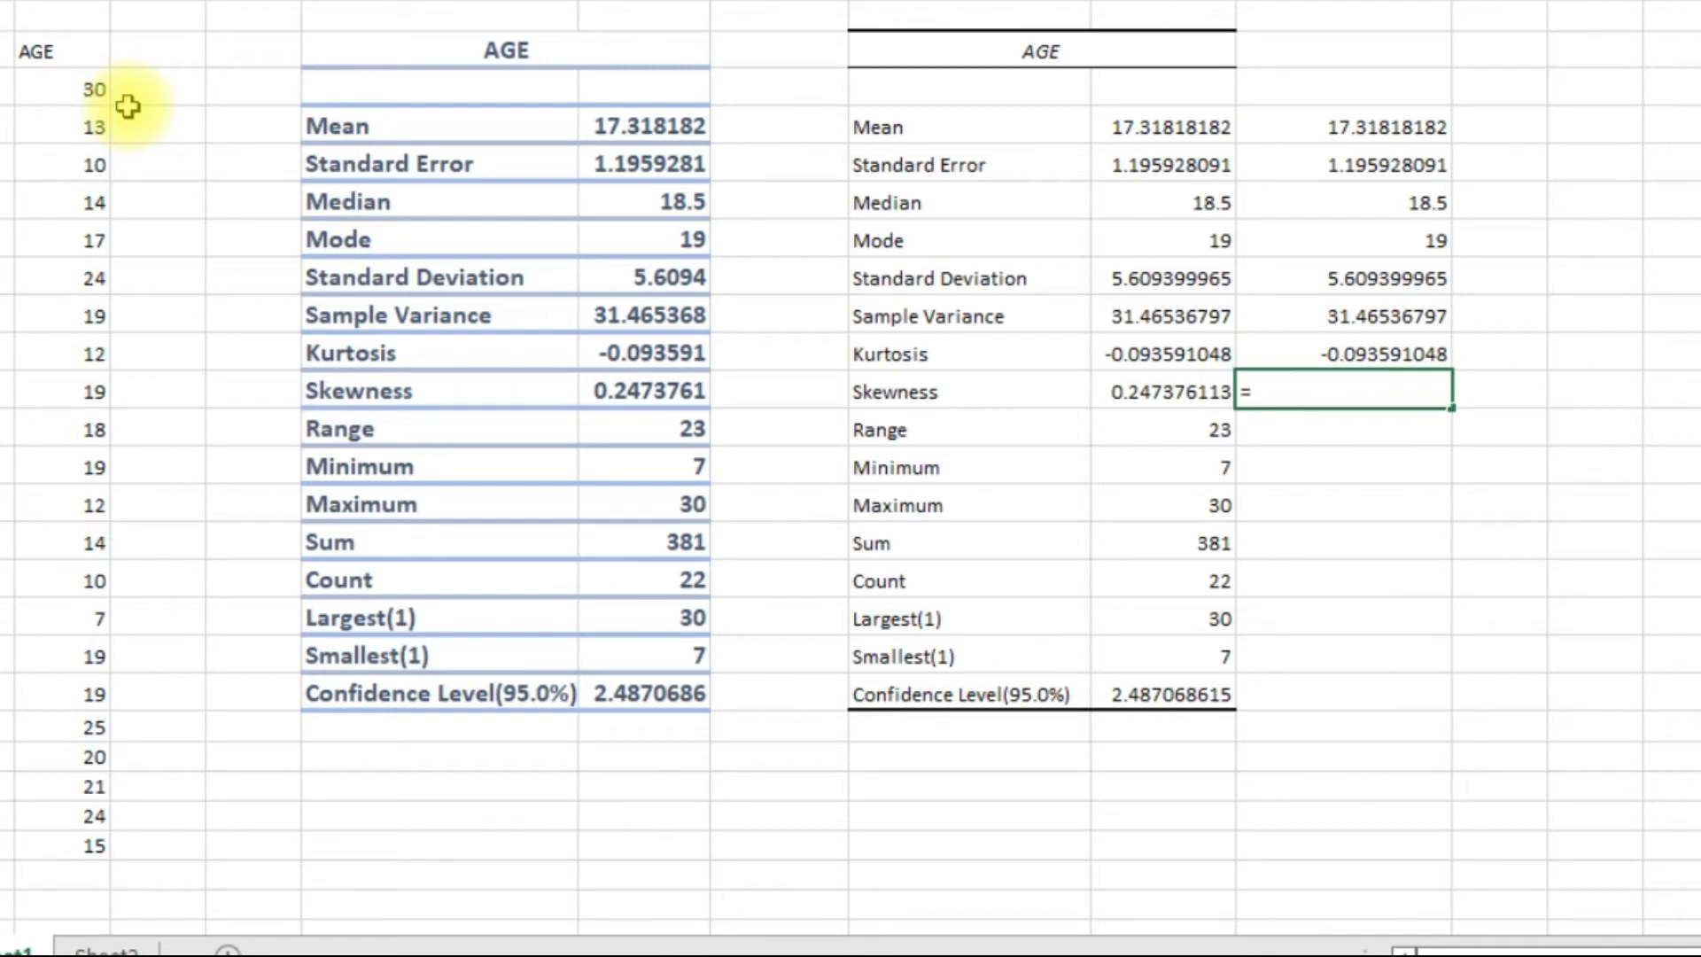
{"action": "type", "text": "sk"}
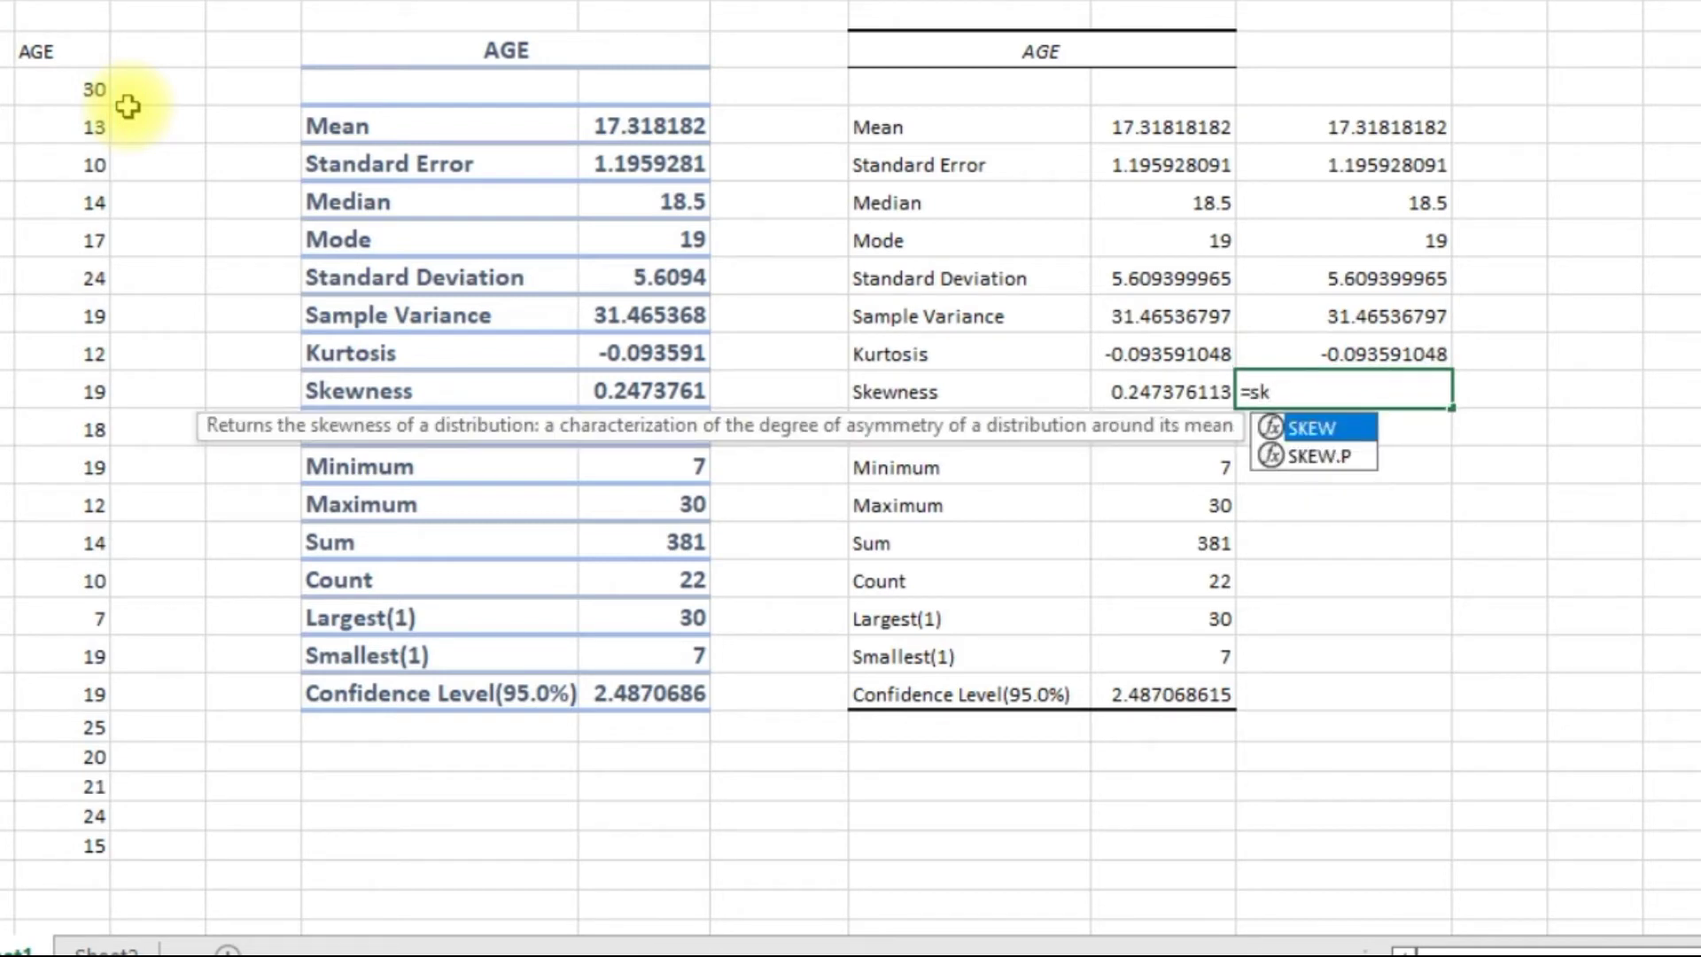
{"action": "key", "text": "Tab"}
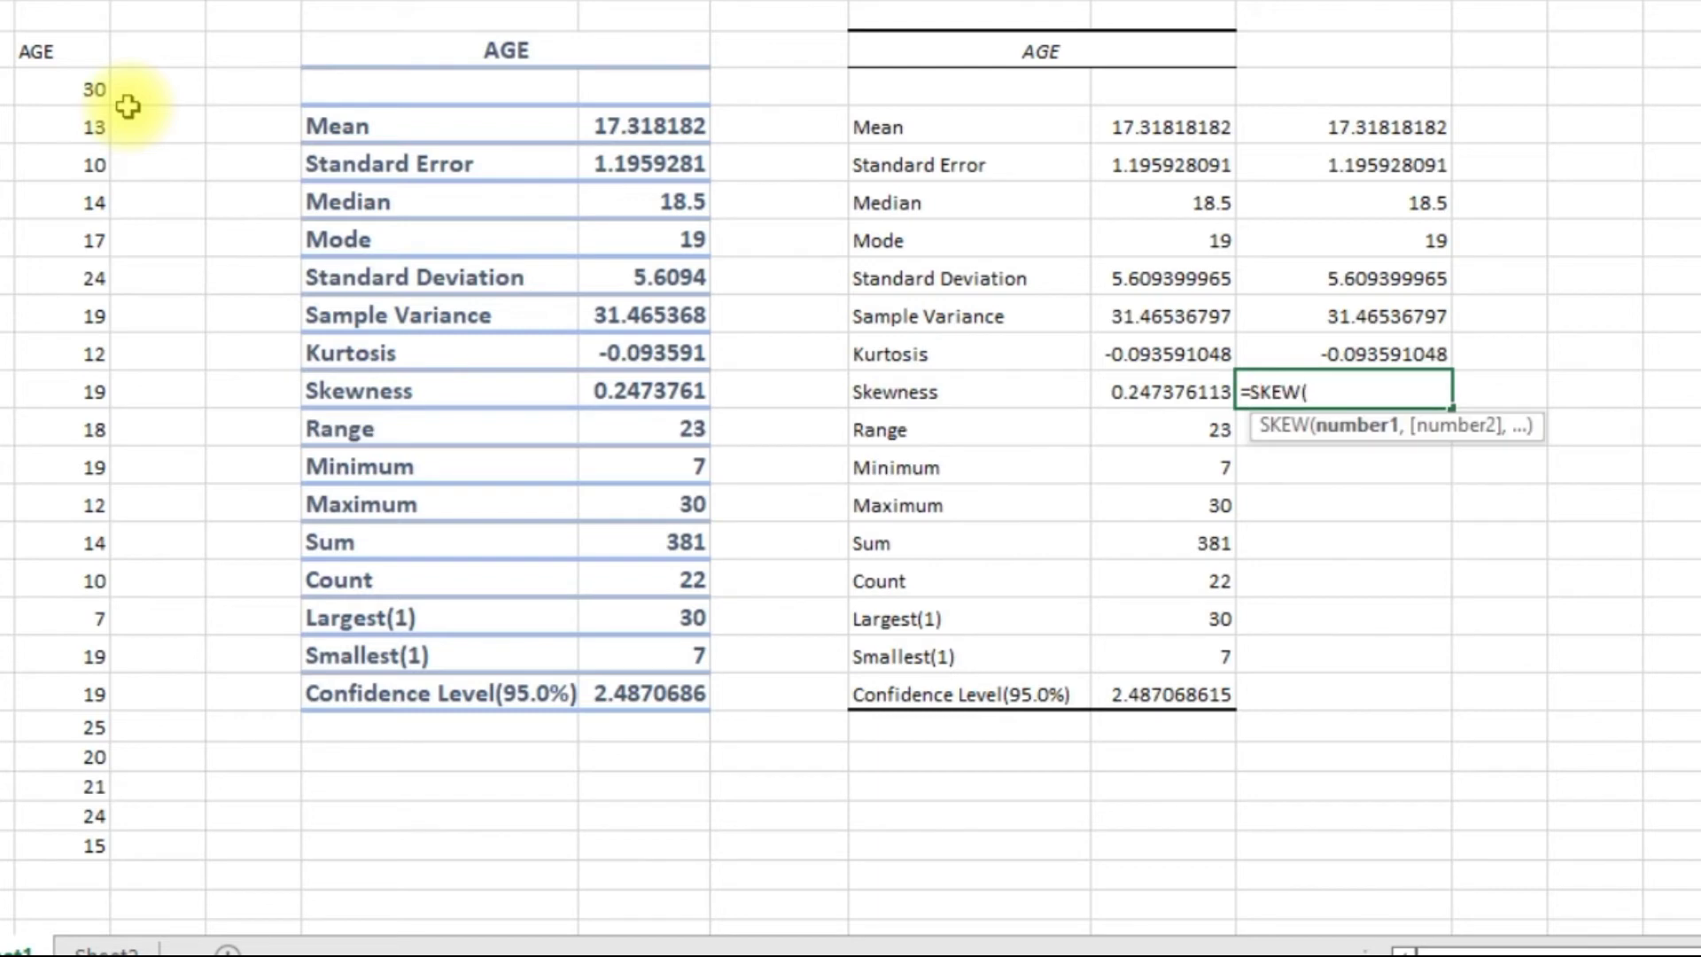
{"action": "type", "text": "age"}
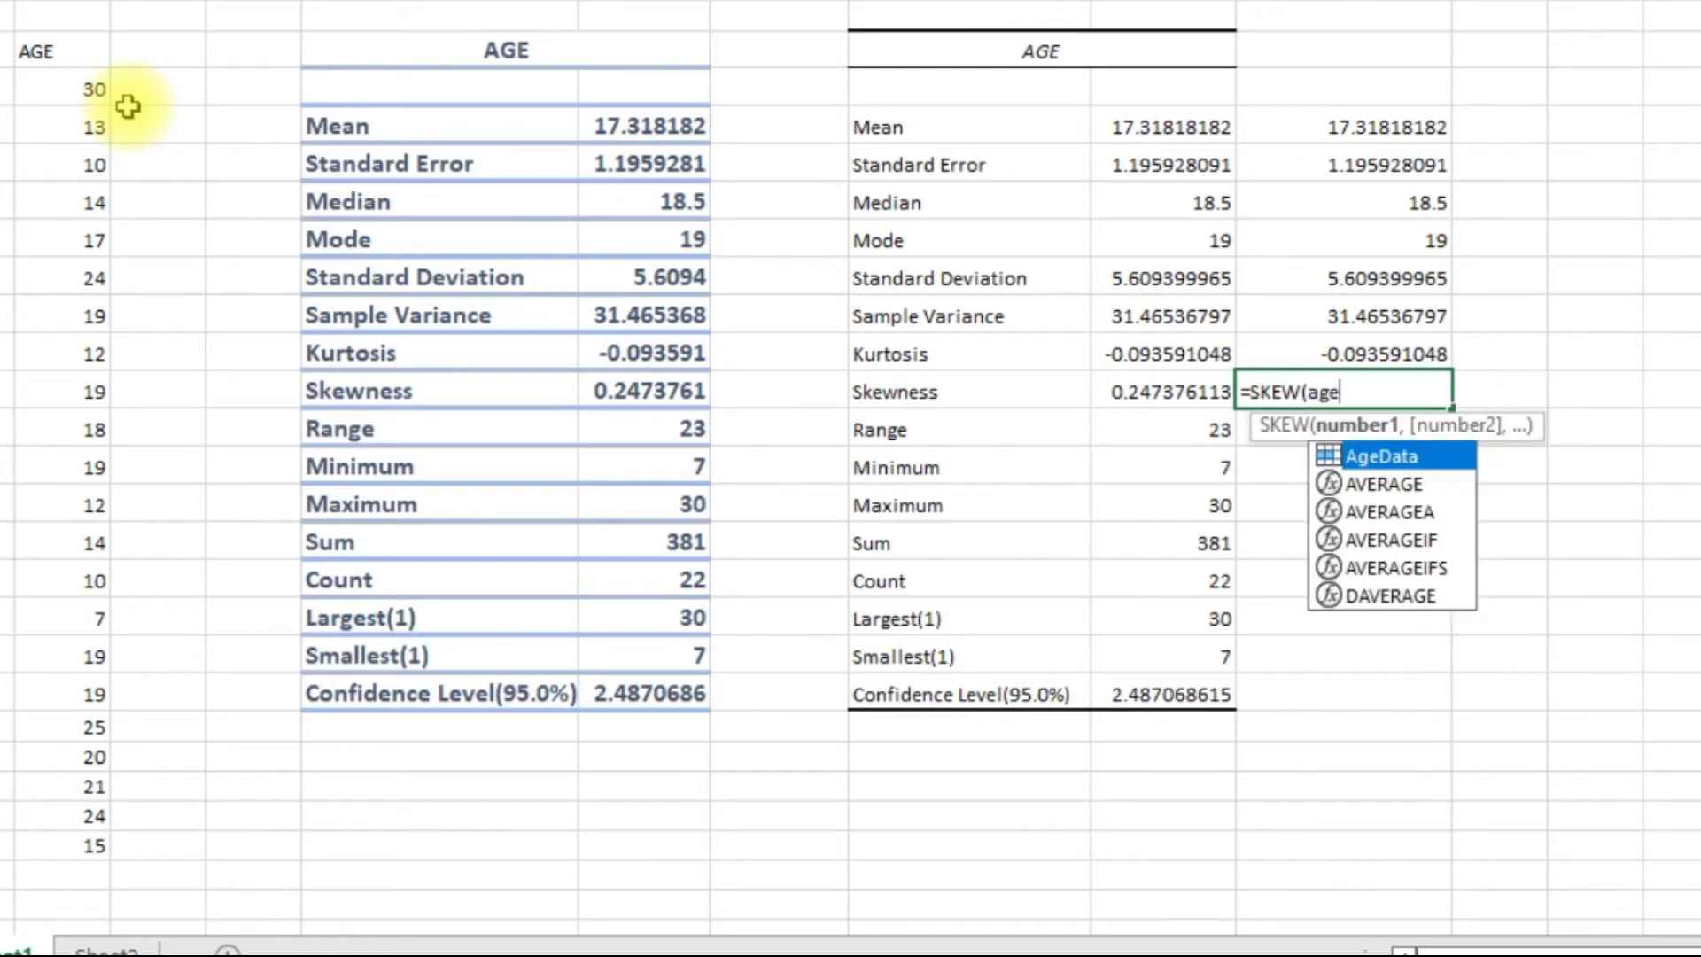
{"action": "type", "text": "data)"}
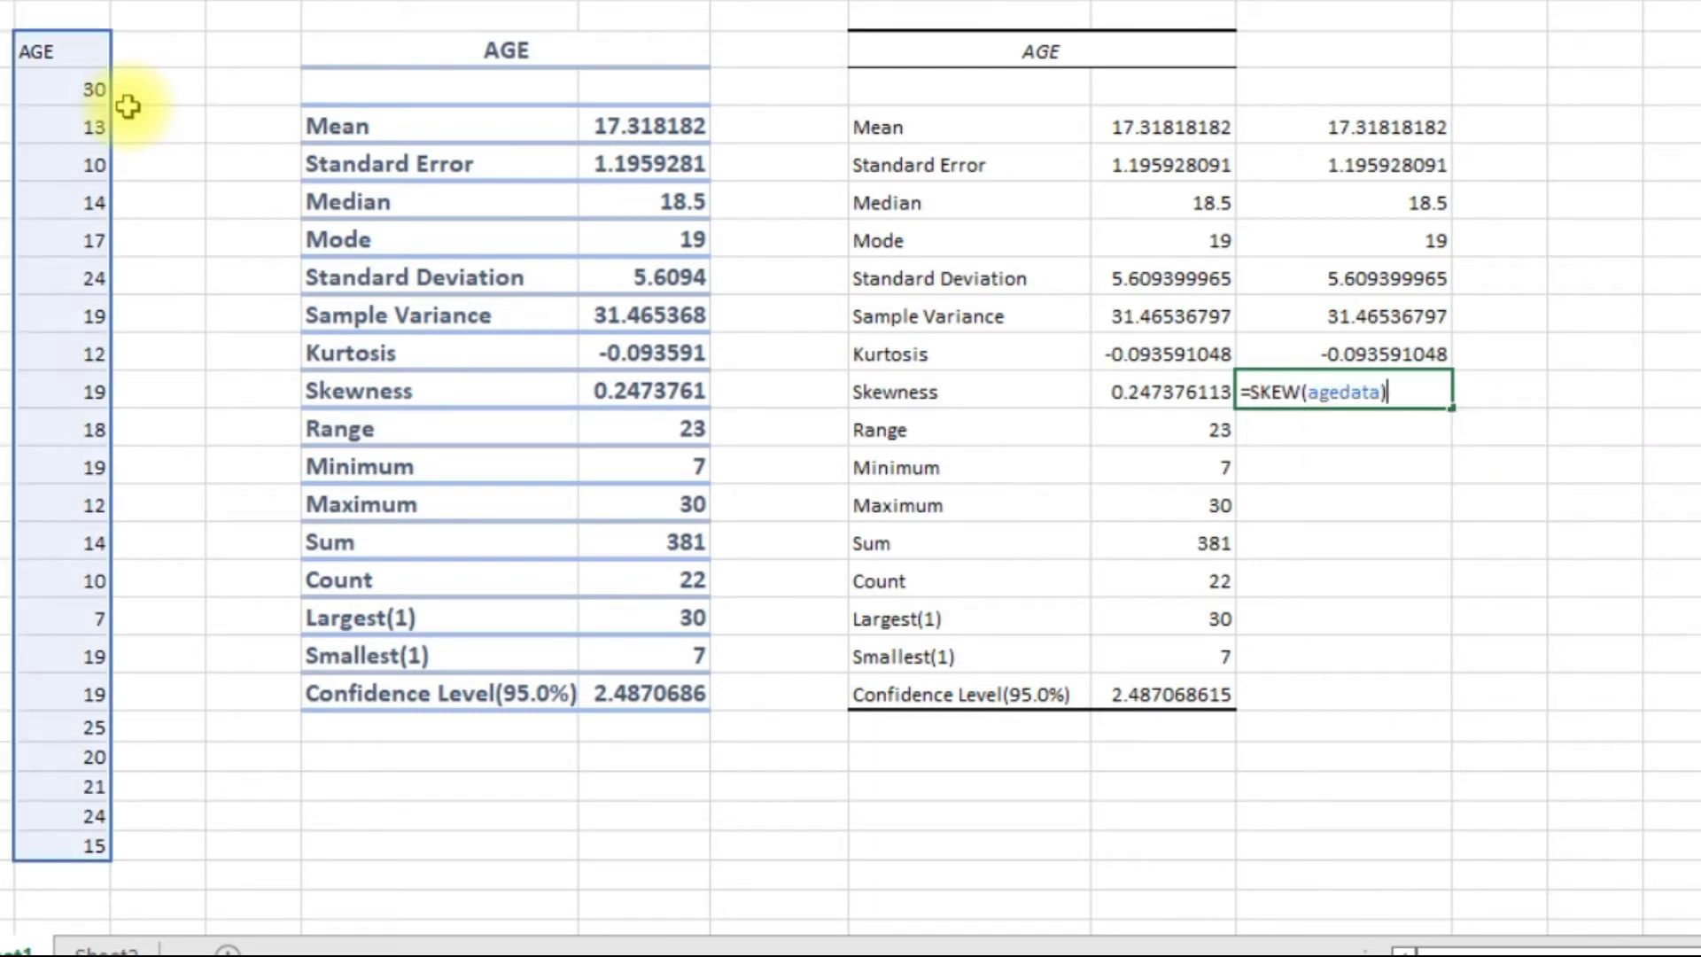
{"action": "key", "text": "Return"}
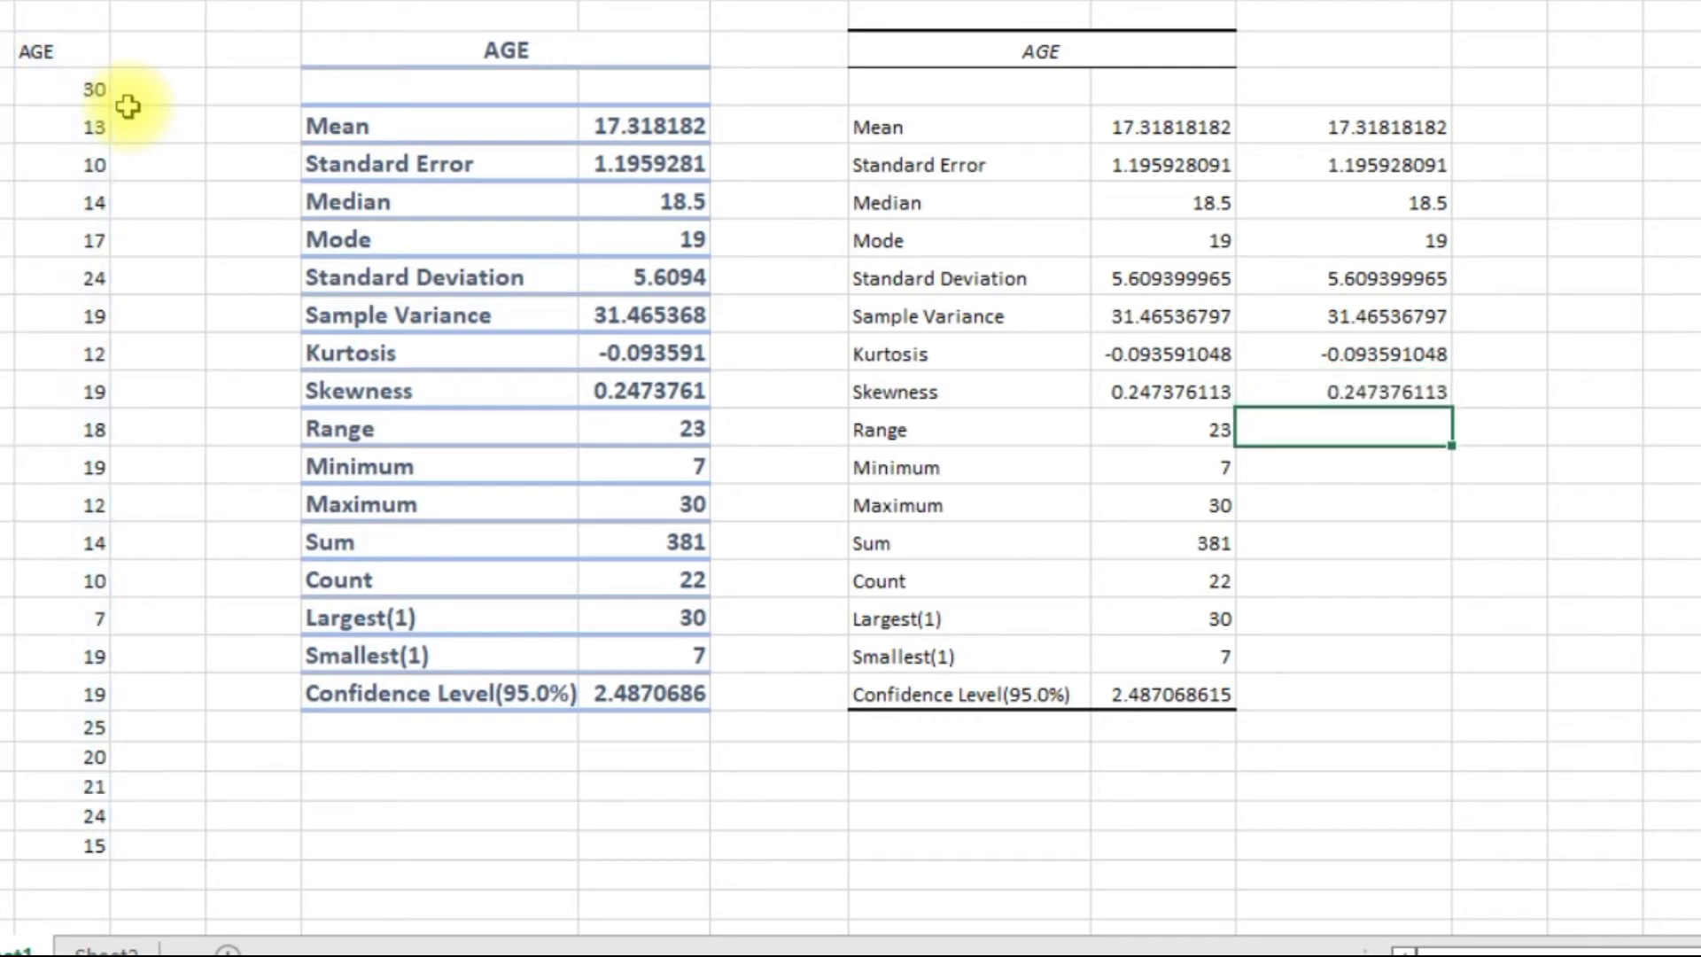
Step: Enter =MAX(AgeData)-MIN(AgeData) and =MIN(AgeData), giving range 23 and minimum 7
{"action": "type", "text": "=max"}
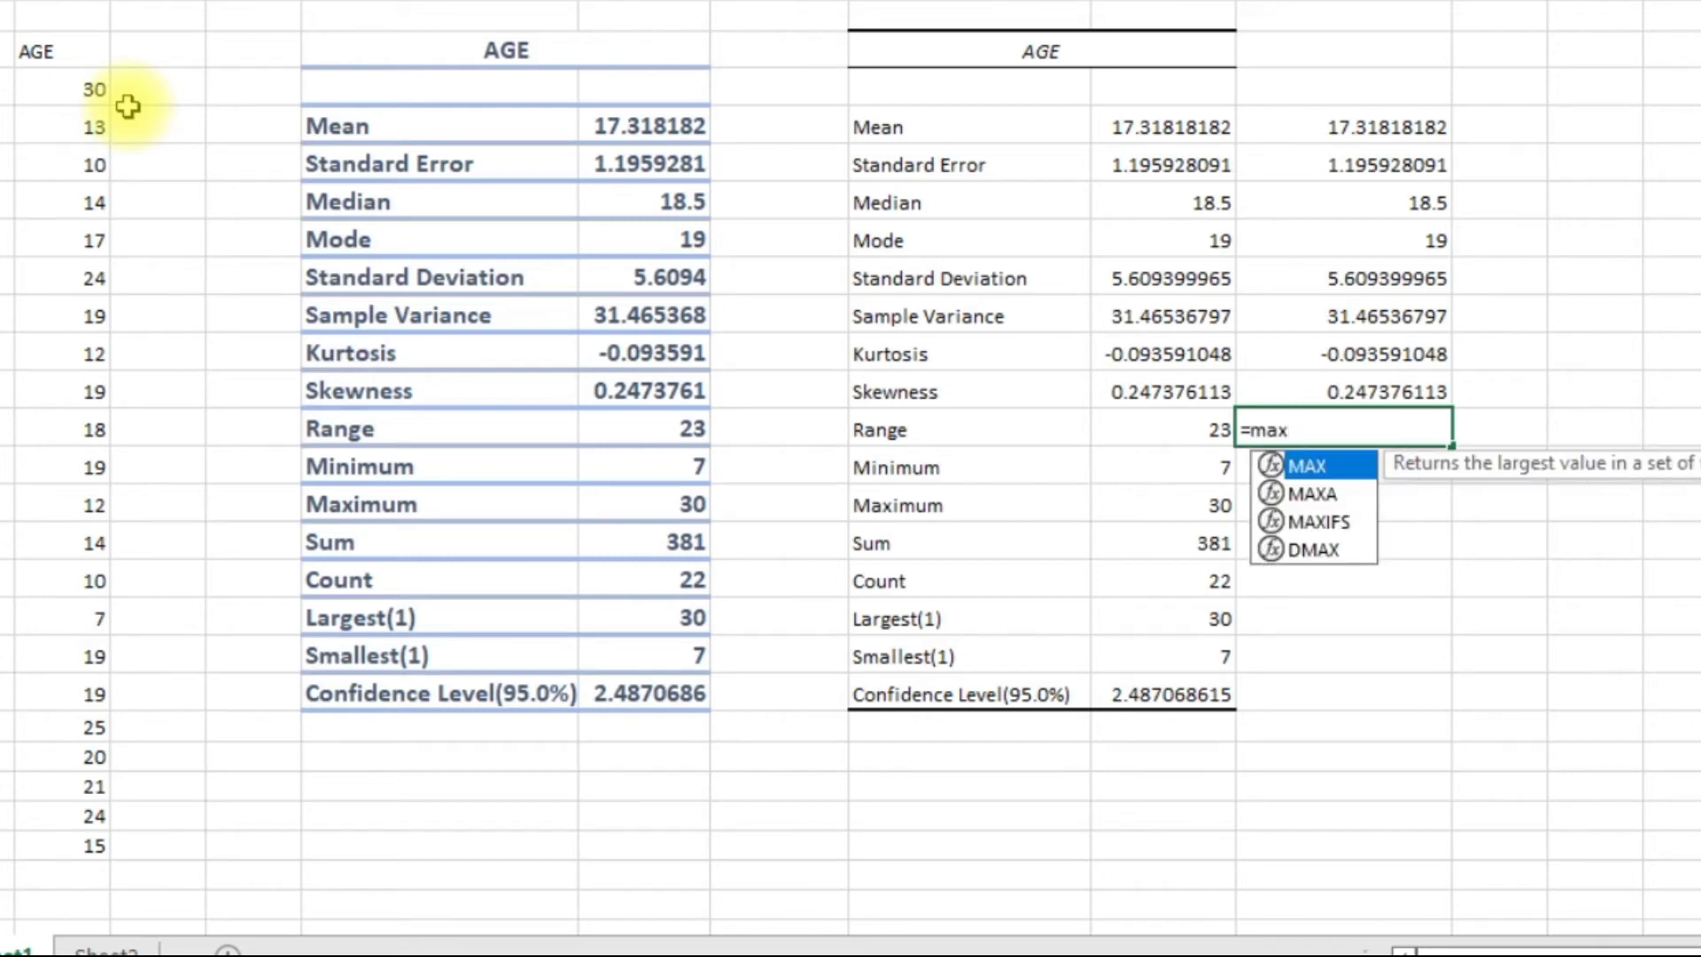
{"action": "type", "text": "(age"}
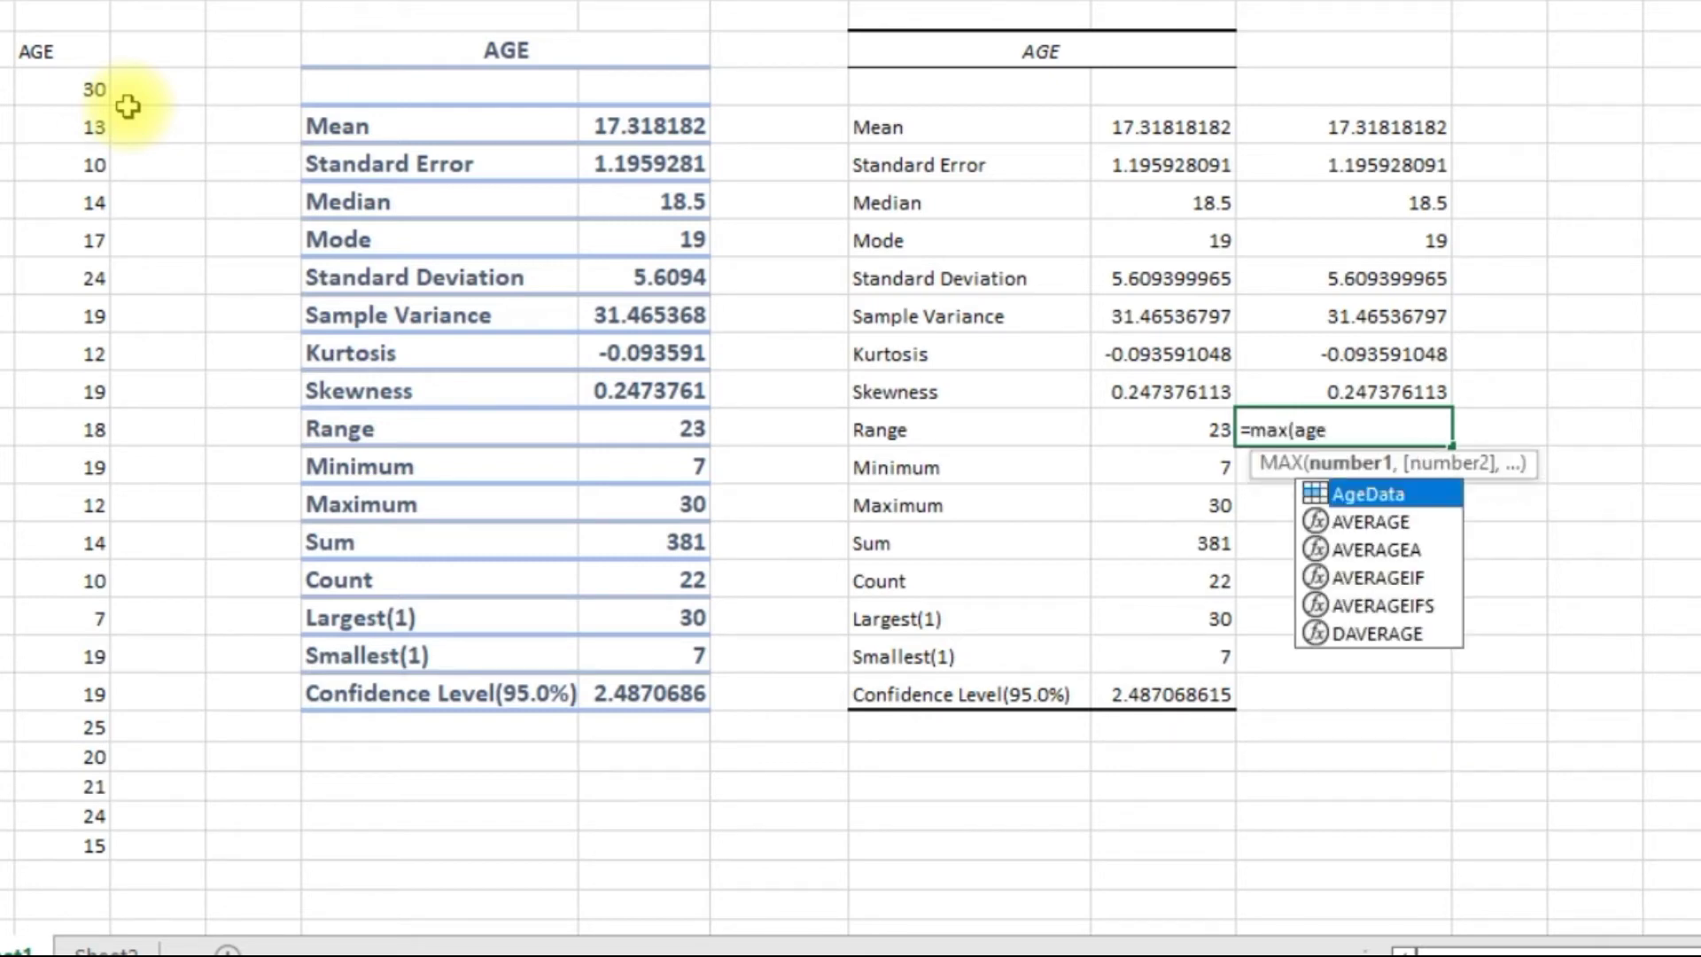
{"action": "type", "text": "data"}
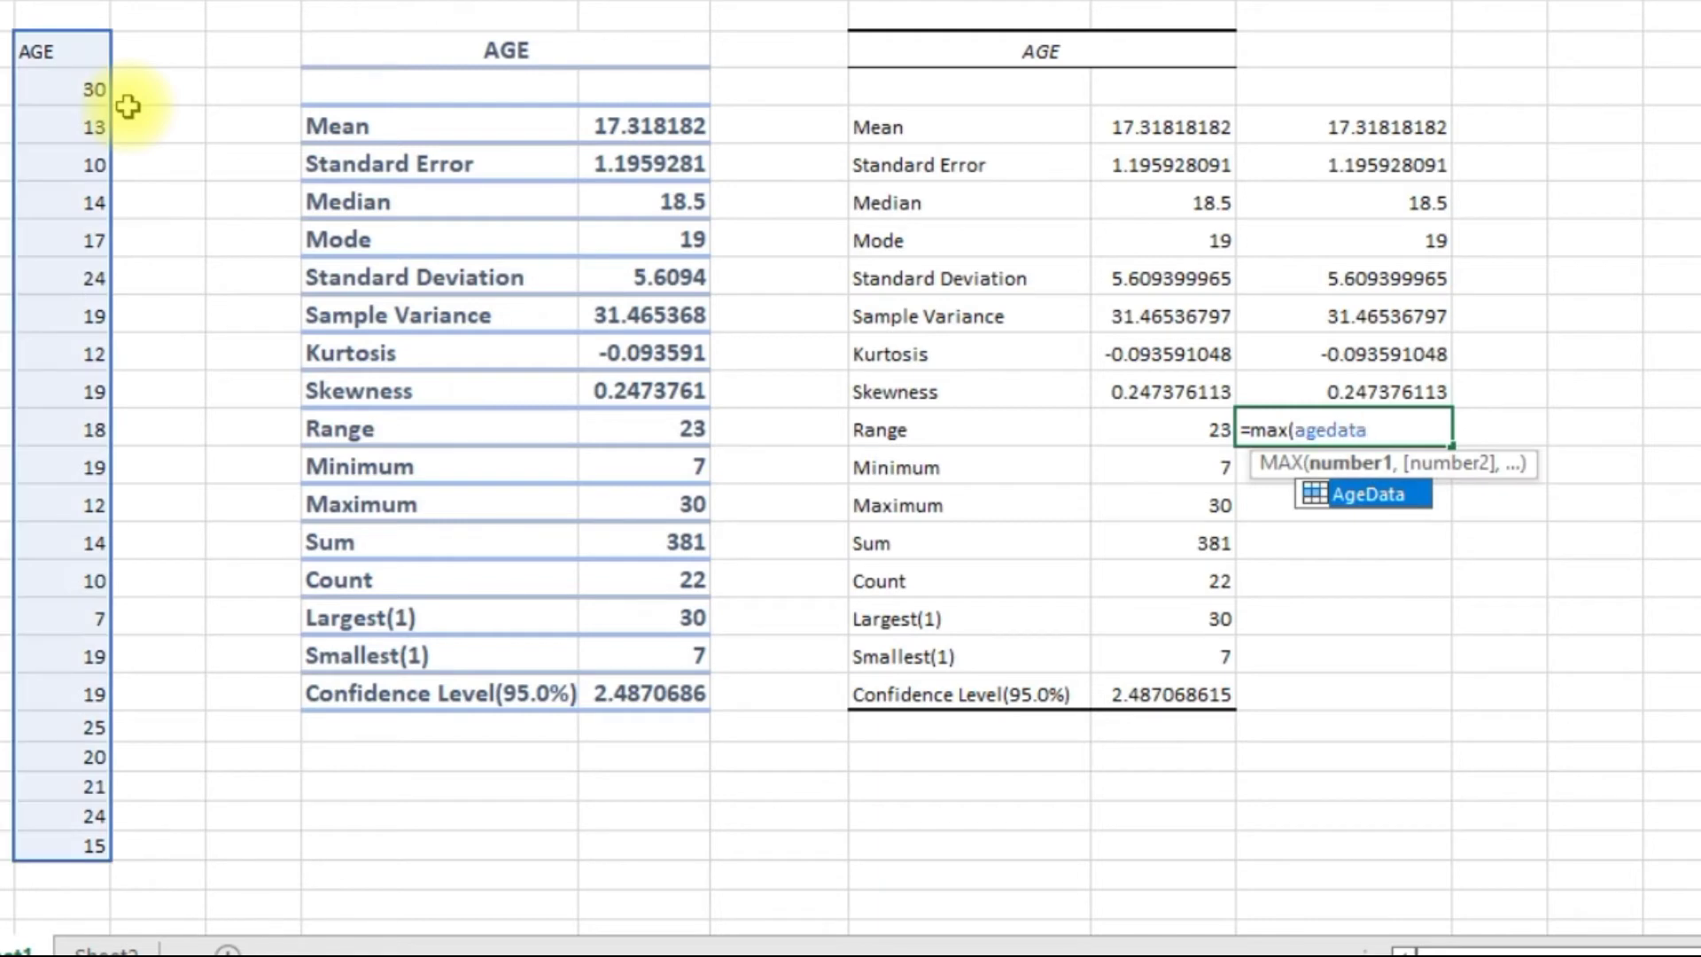
{"action": "type", "text": ") - min("}
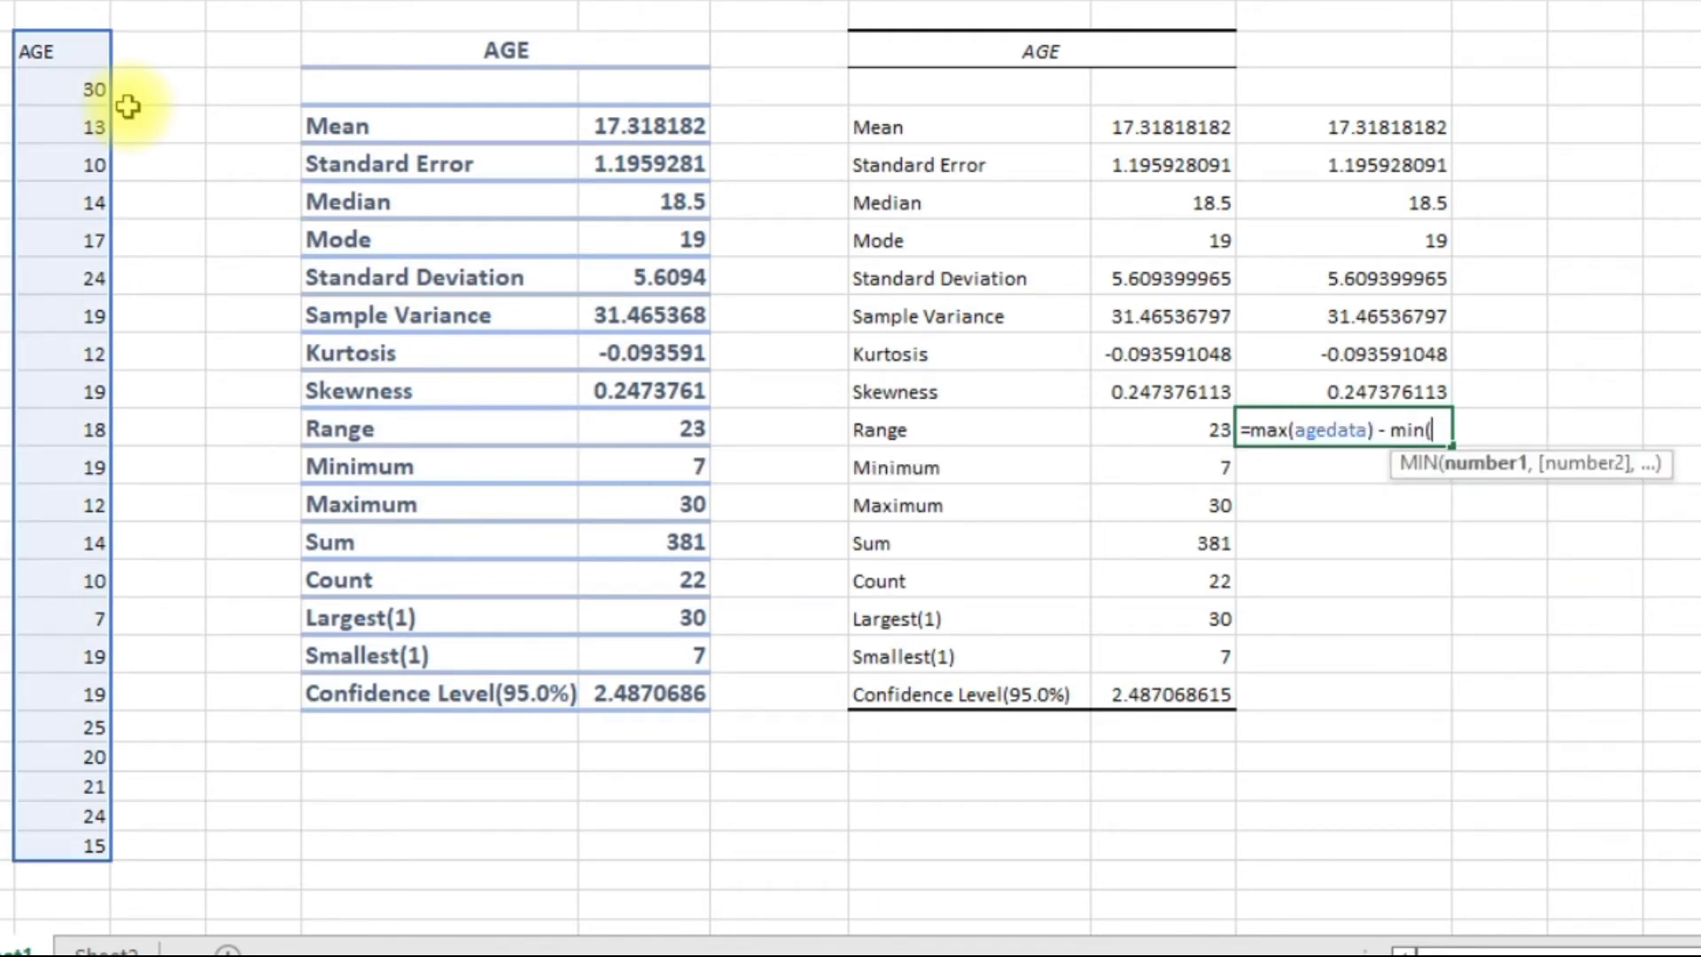
{"action": "type", "text": "age"}
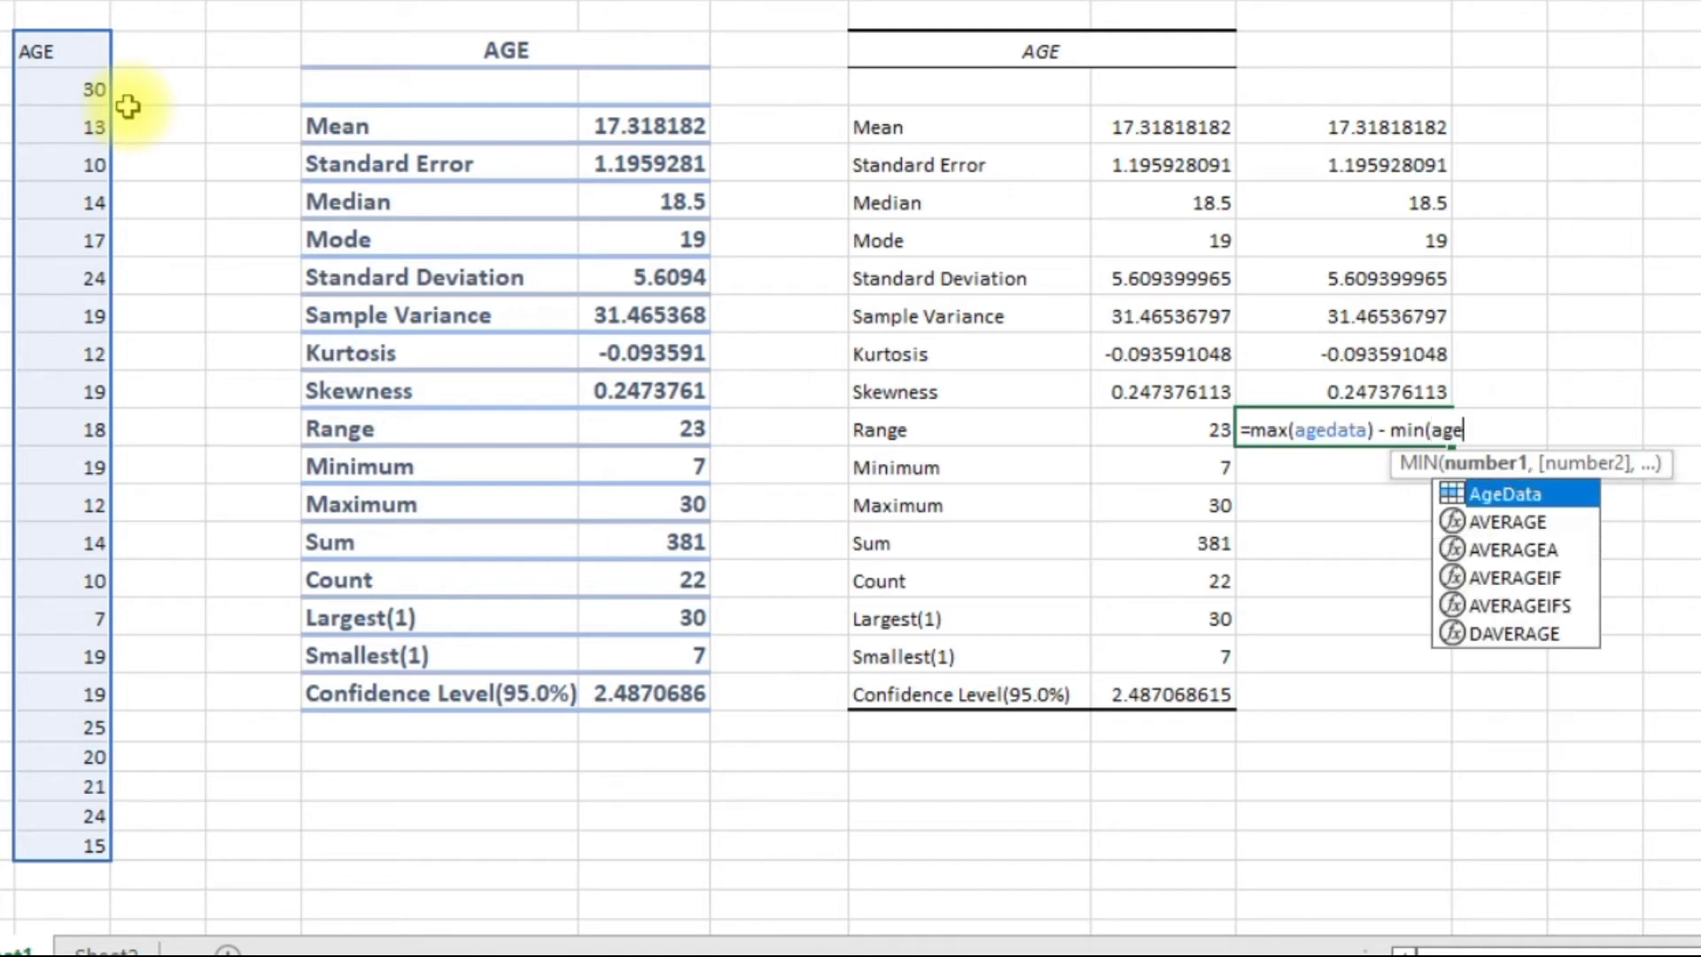
{"action": "key", "text": "Tab"}
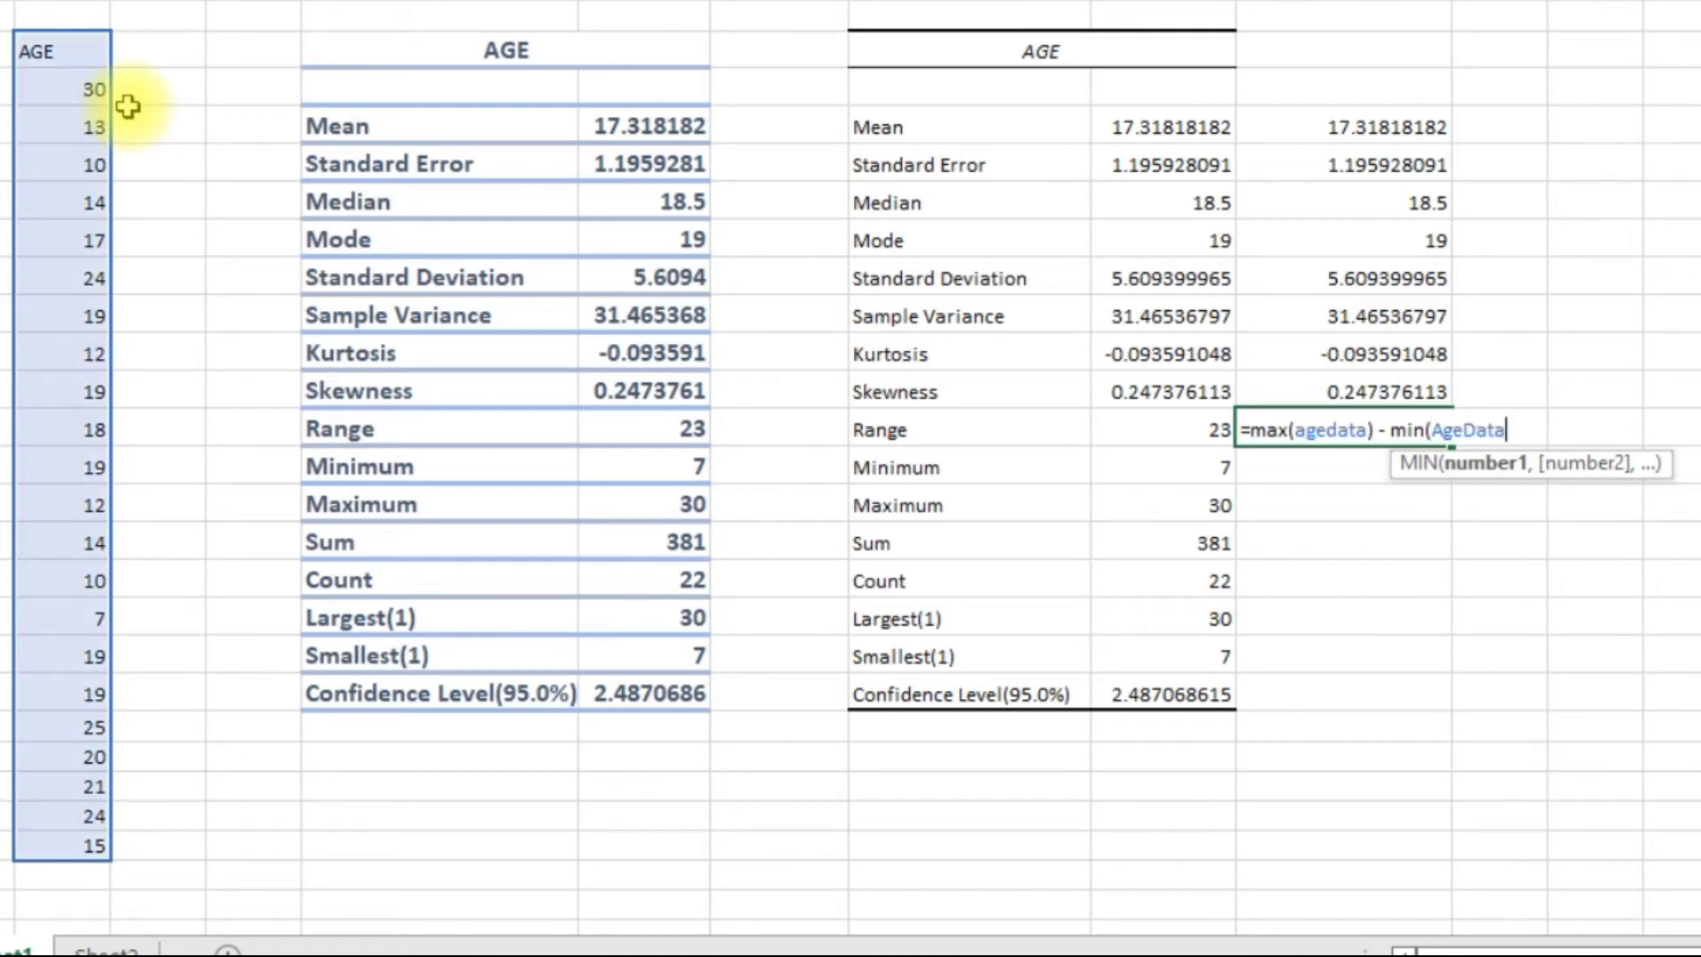
{"action": "type", "text": ")"}
{"action": "key", "text": "Return"}
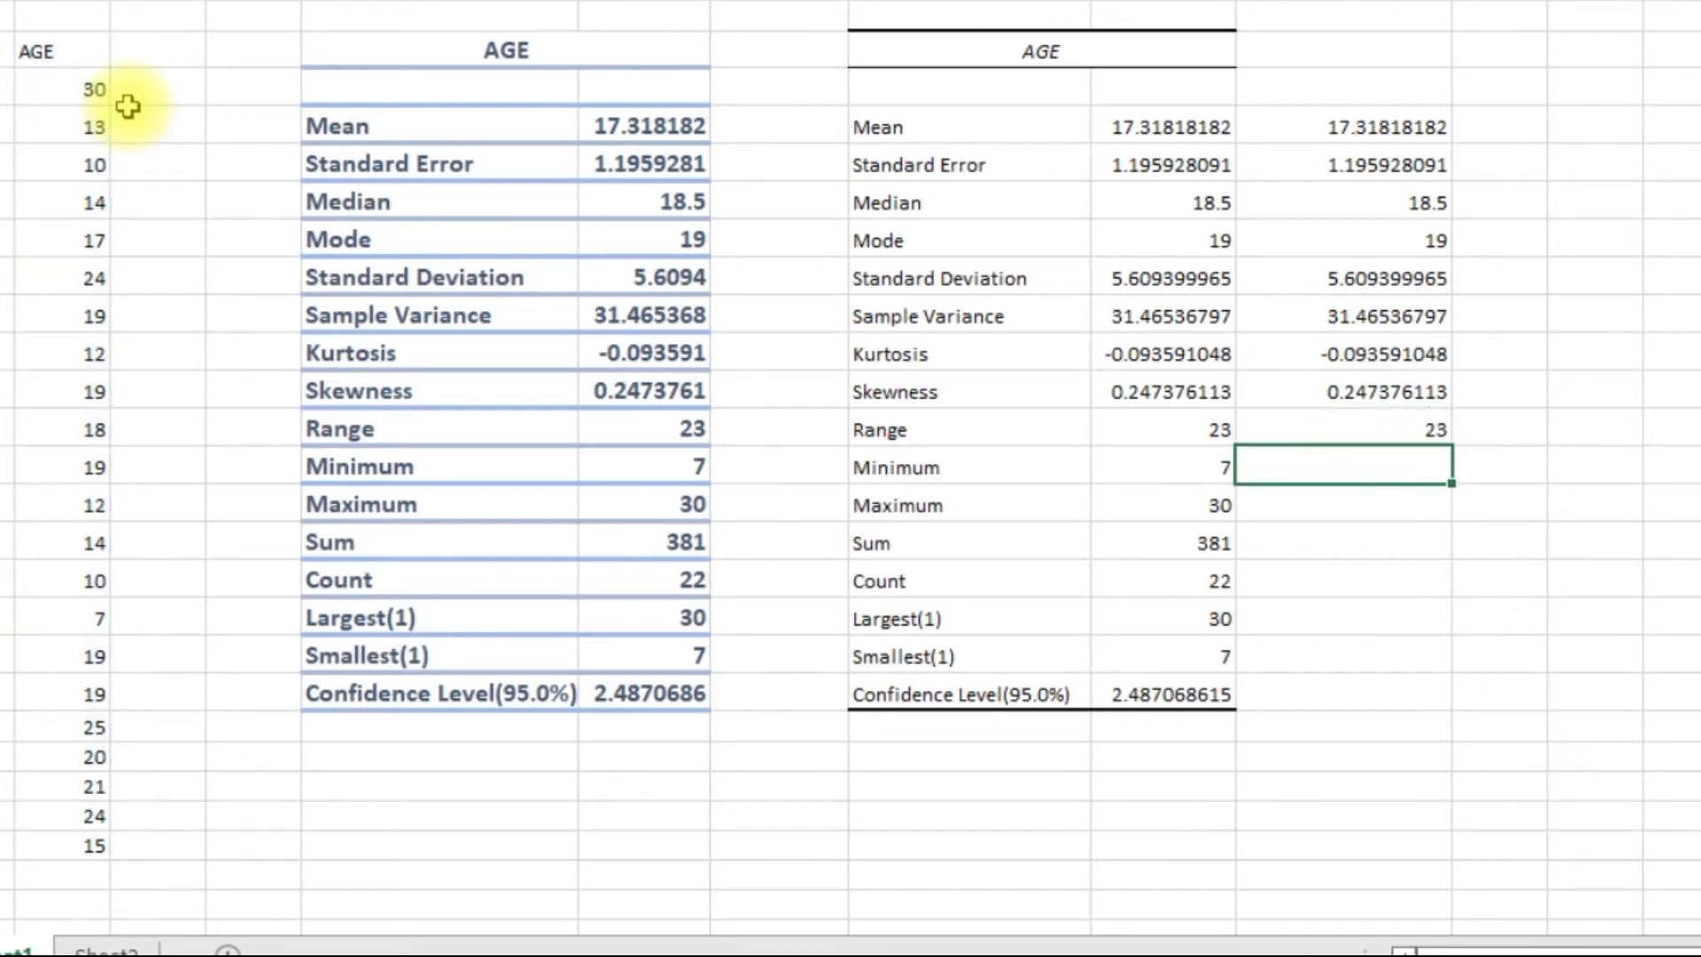
{"action": "type", "text": "=min("}
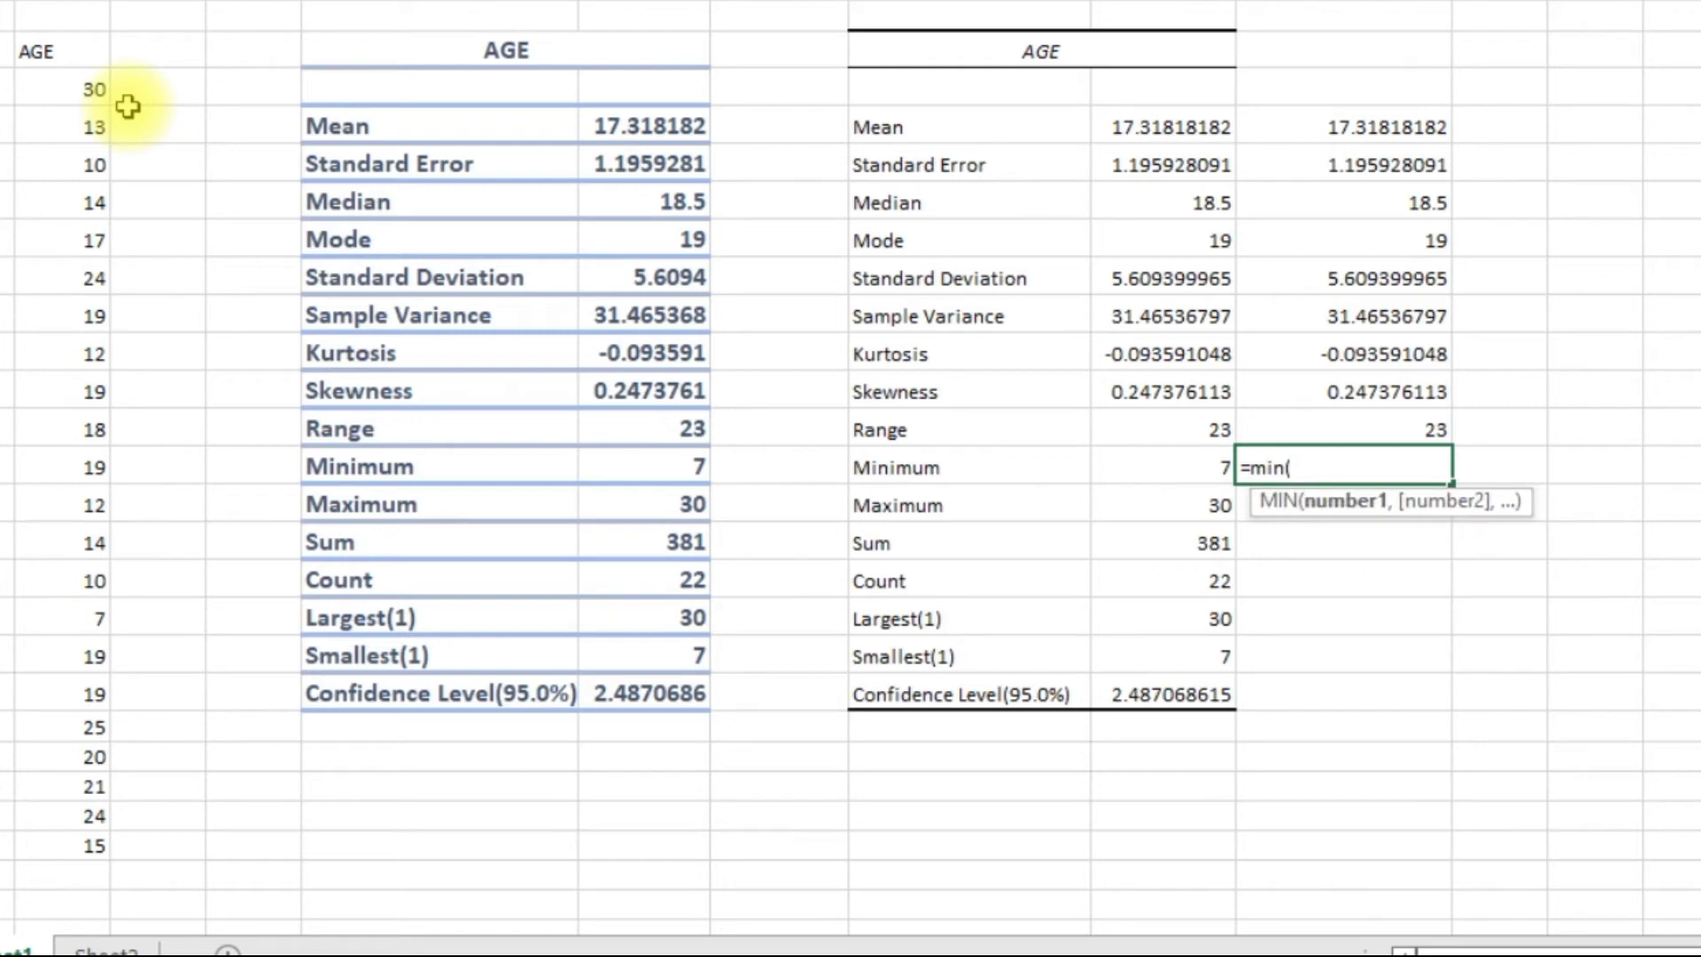
{"action": "type", "text": "agea"}
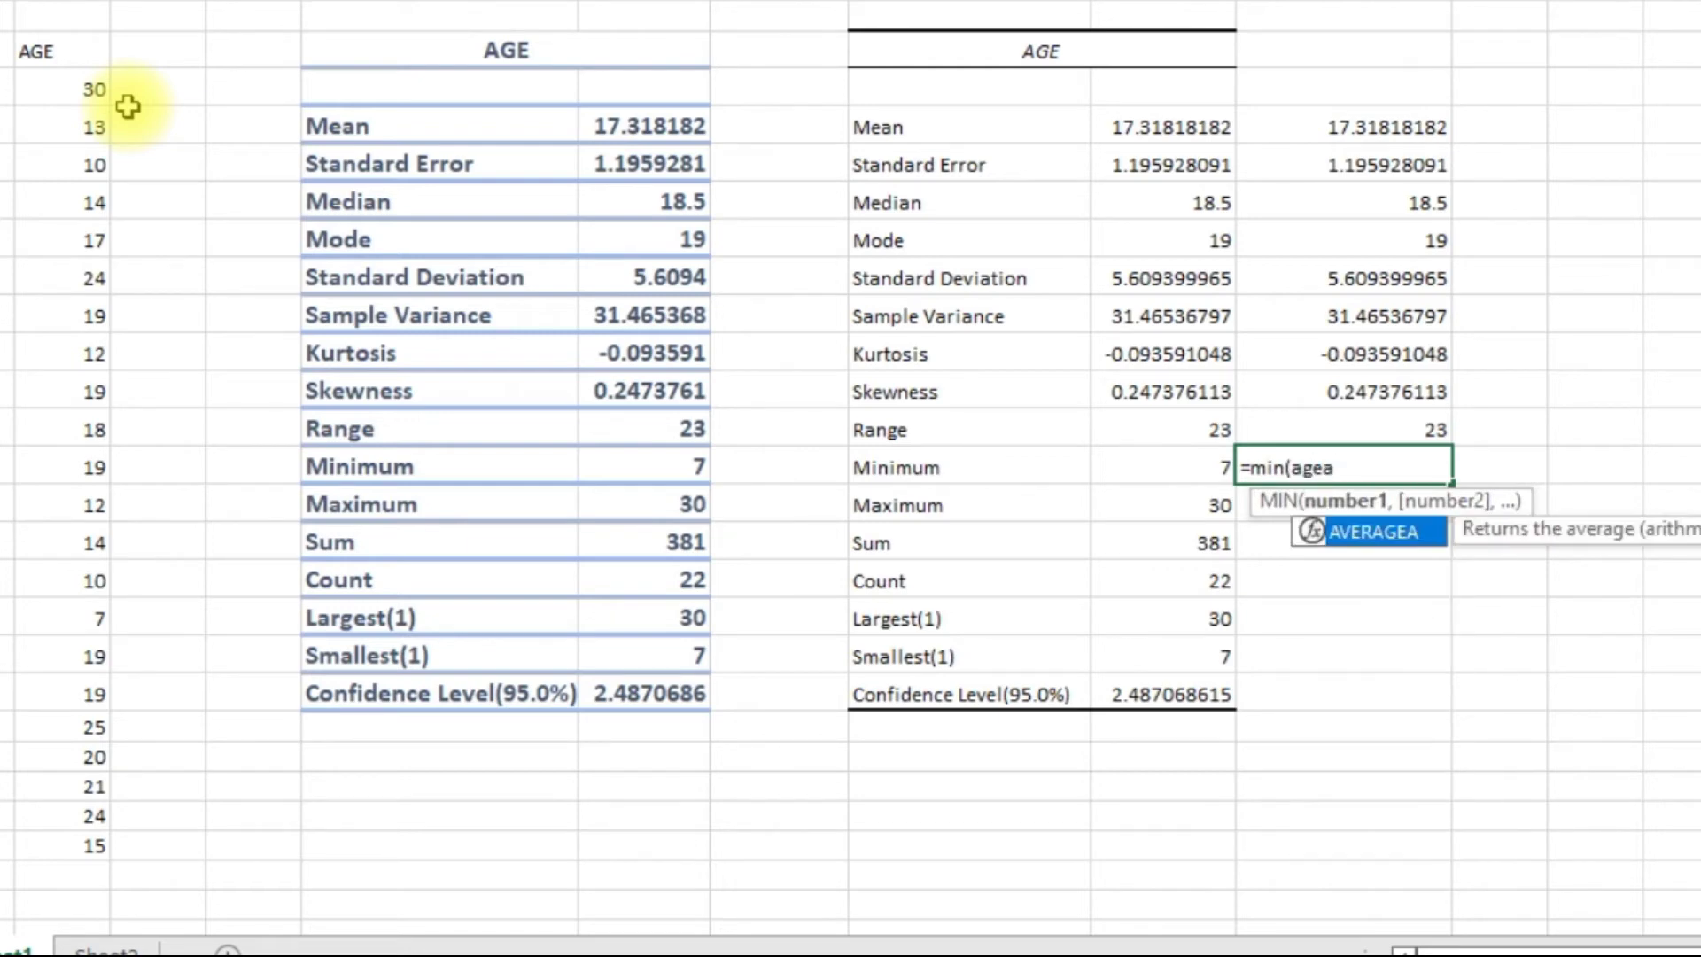
{"action": "key", "text": "Tab"}
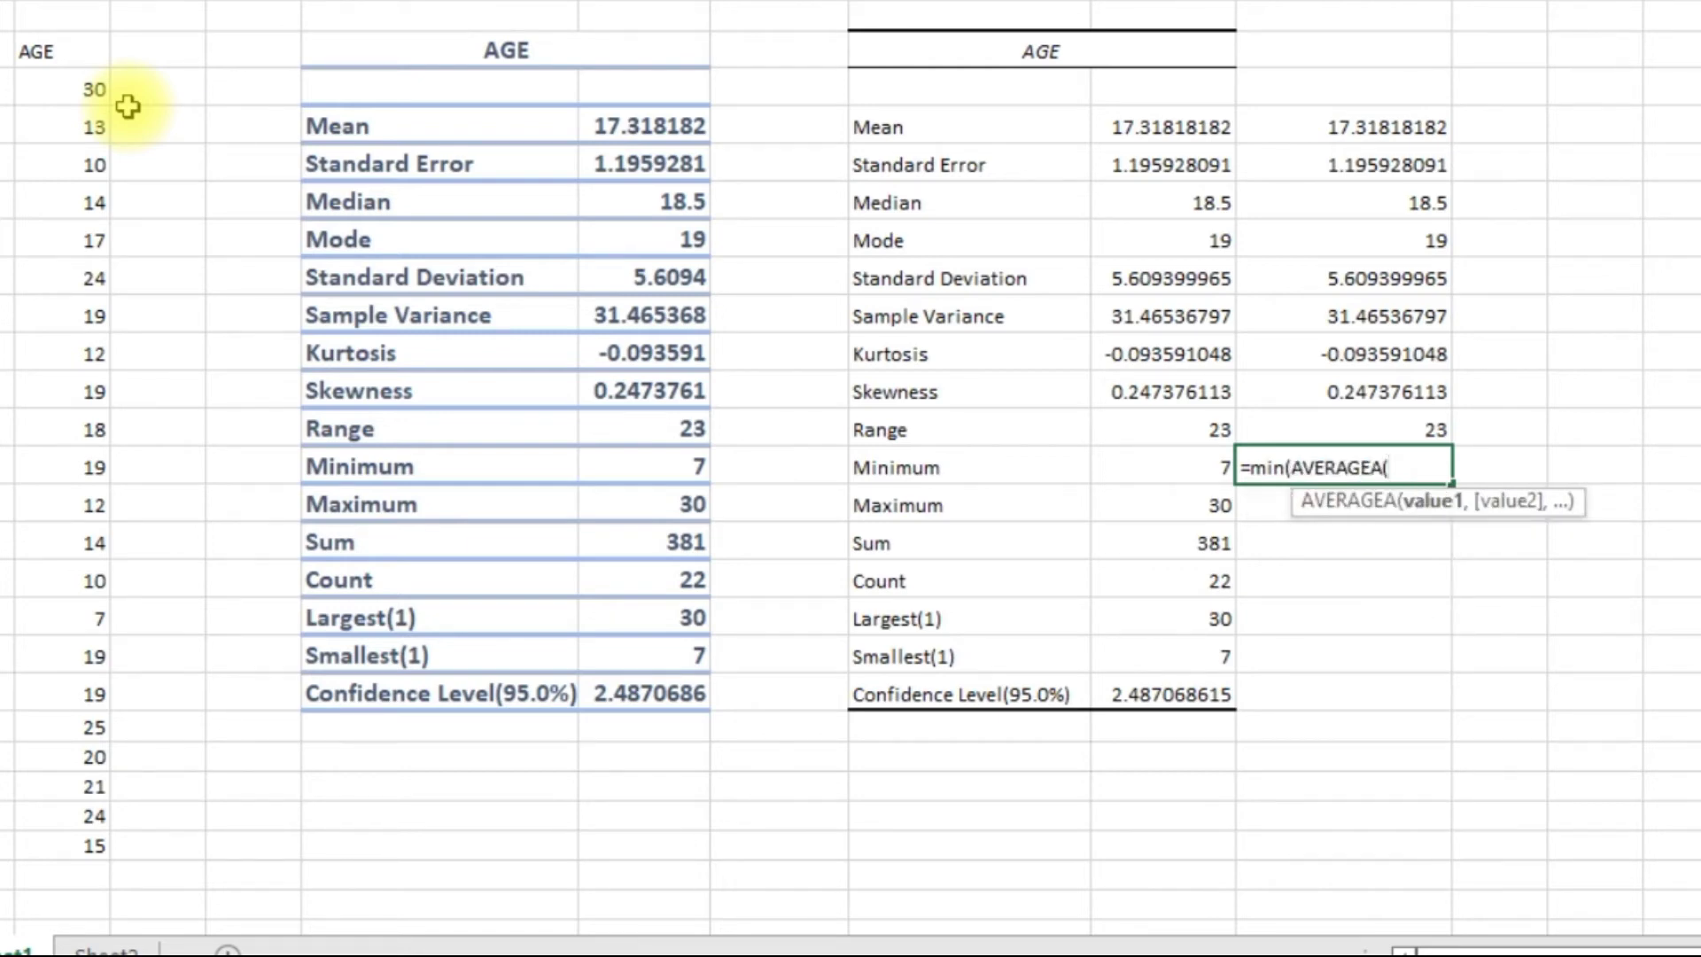
{"action": "type", "text": ")"}
{"action": "key", "text": "BackSpace"}
{"action": "key", "text": "BackSpace"}
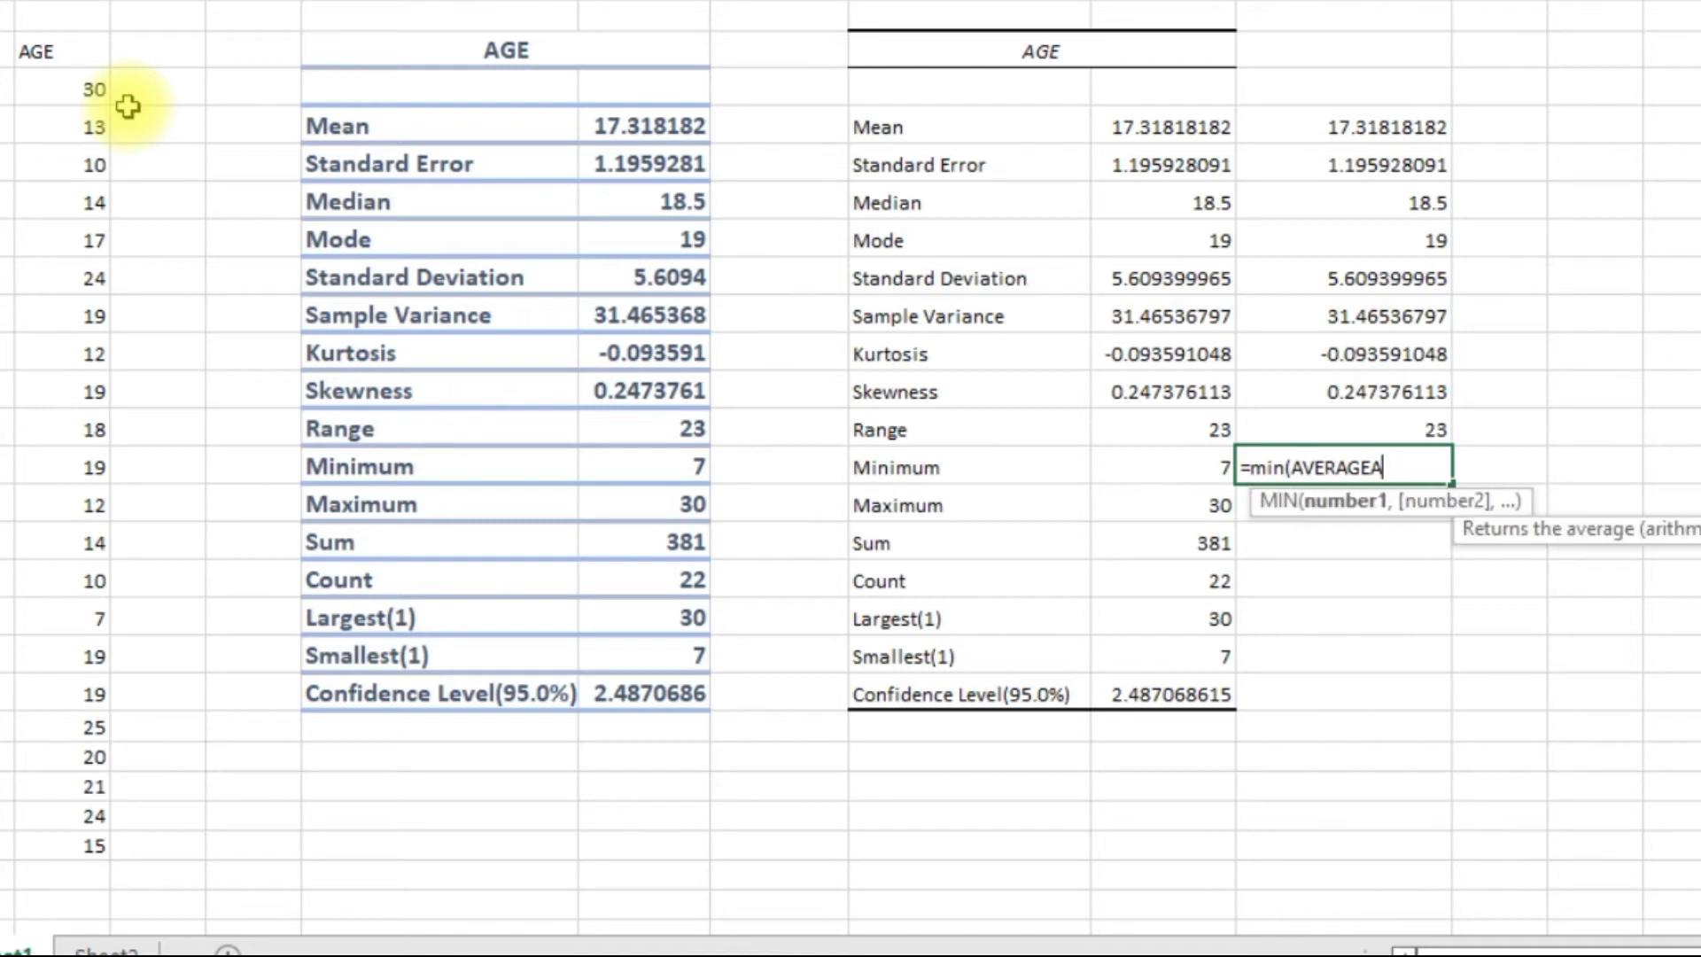
{"action": "key", "text": "BackSpace"}
{"action": "key", "text": "BackSpace"}
{"action": "key", "text": "BackSpace"}
{"action": "key", "text": "BackSpace"}
{"action": "key", "text": "BackSpace"}
{"action": "key", "text": "BackSpace"}
{"action": "key", "text": "BackSpace"}
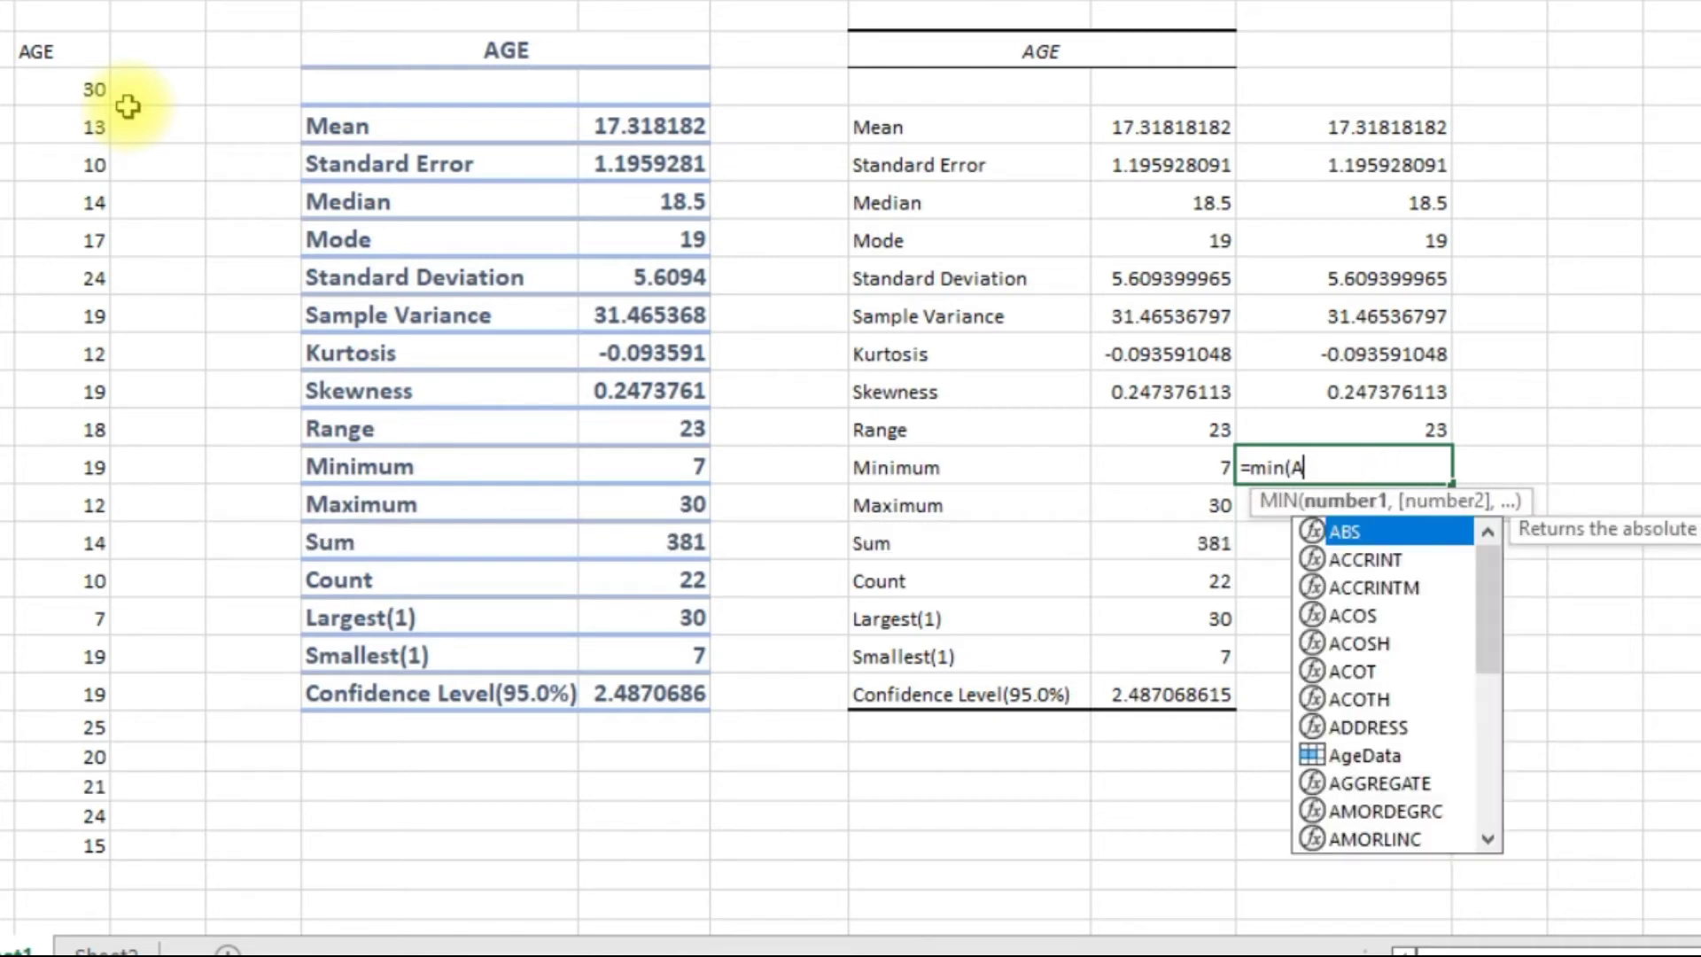
{"action": "type", "text": "ged"}
{"action": "key", "text": "Tab"}
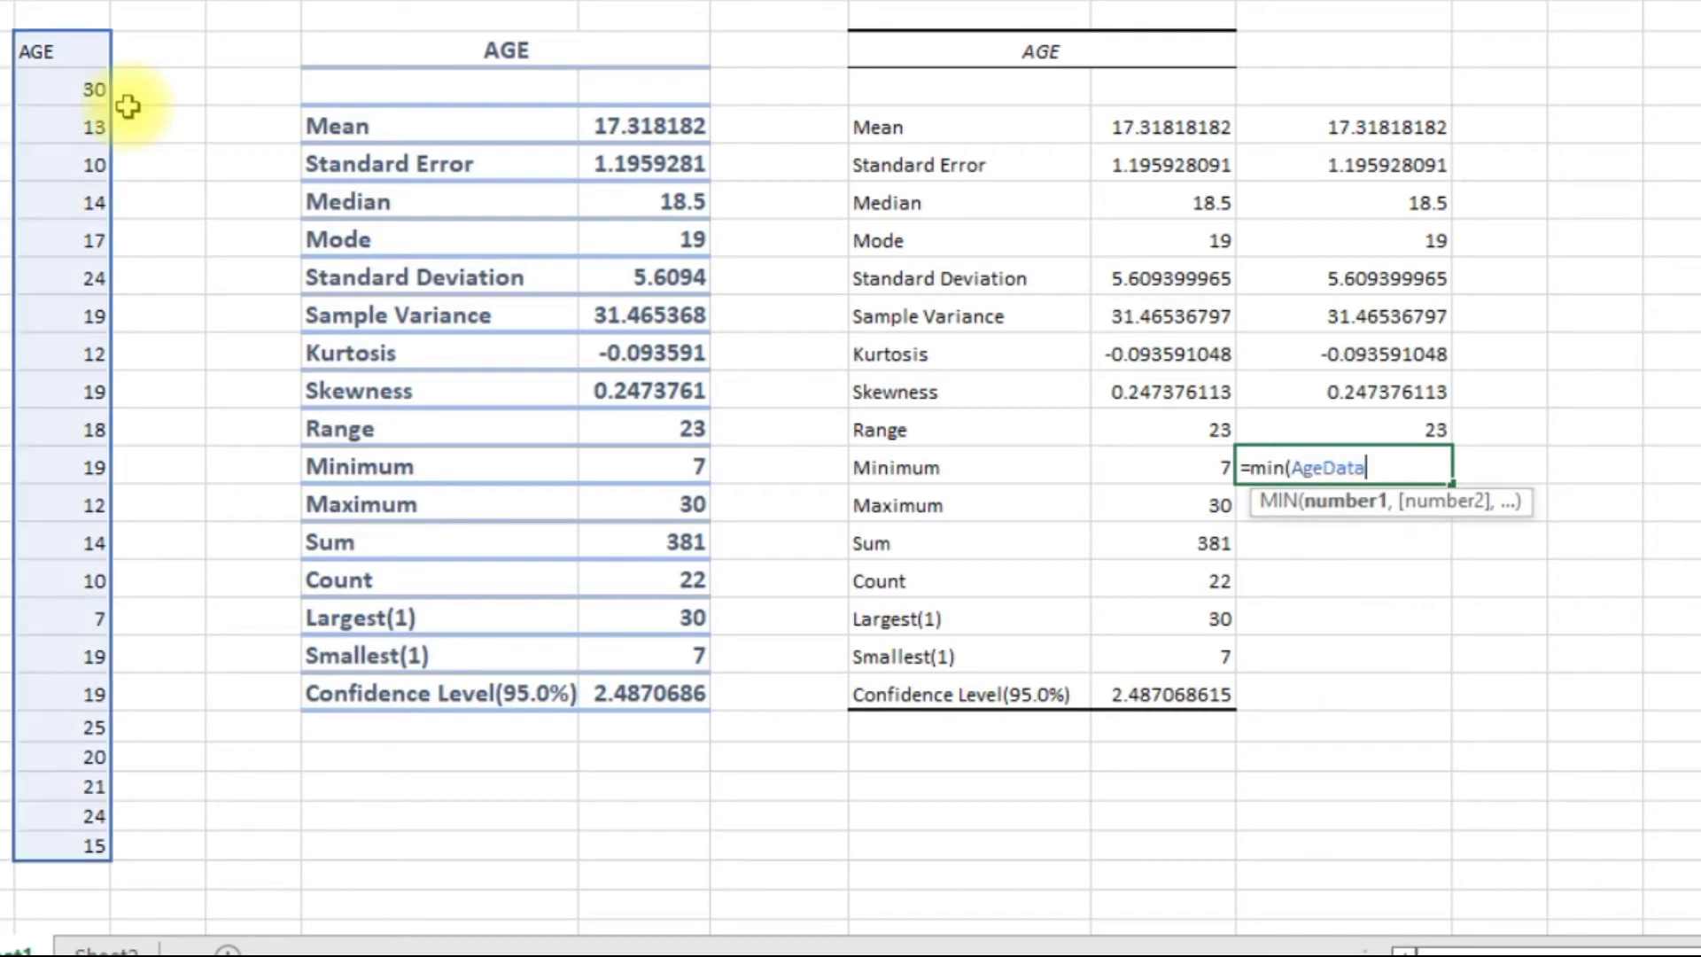
{"action": "type", "text": ")"}
{"action": "key", "text": "Return"}
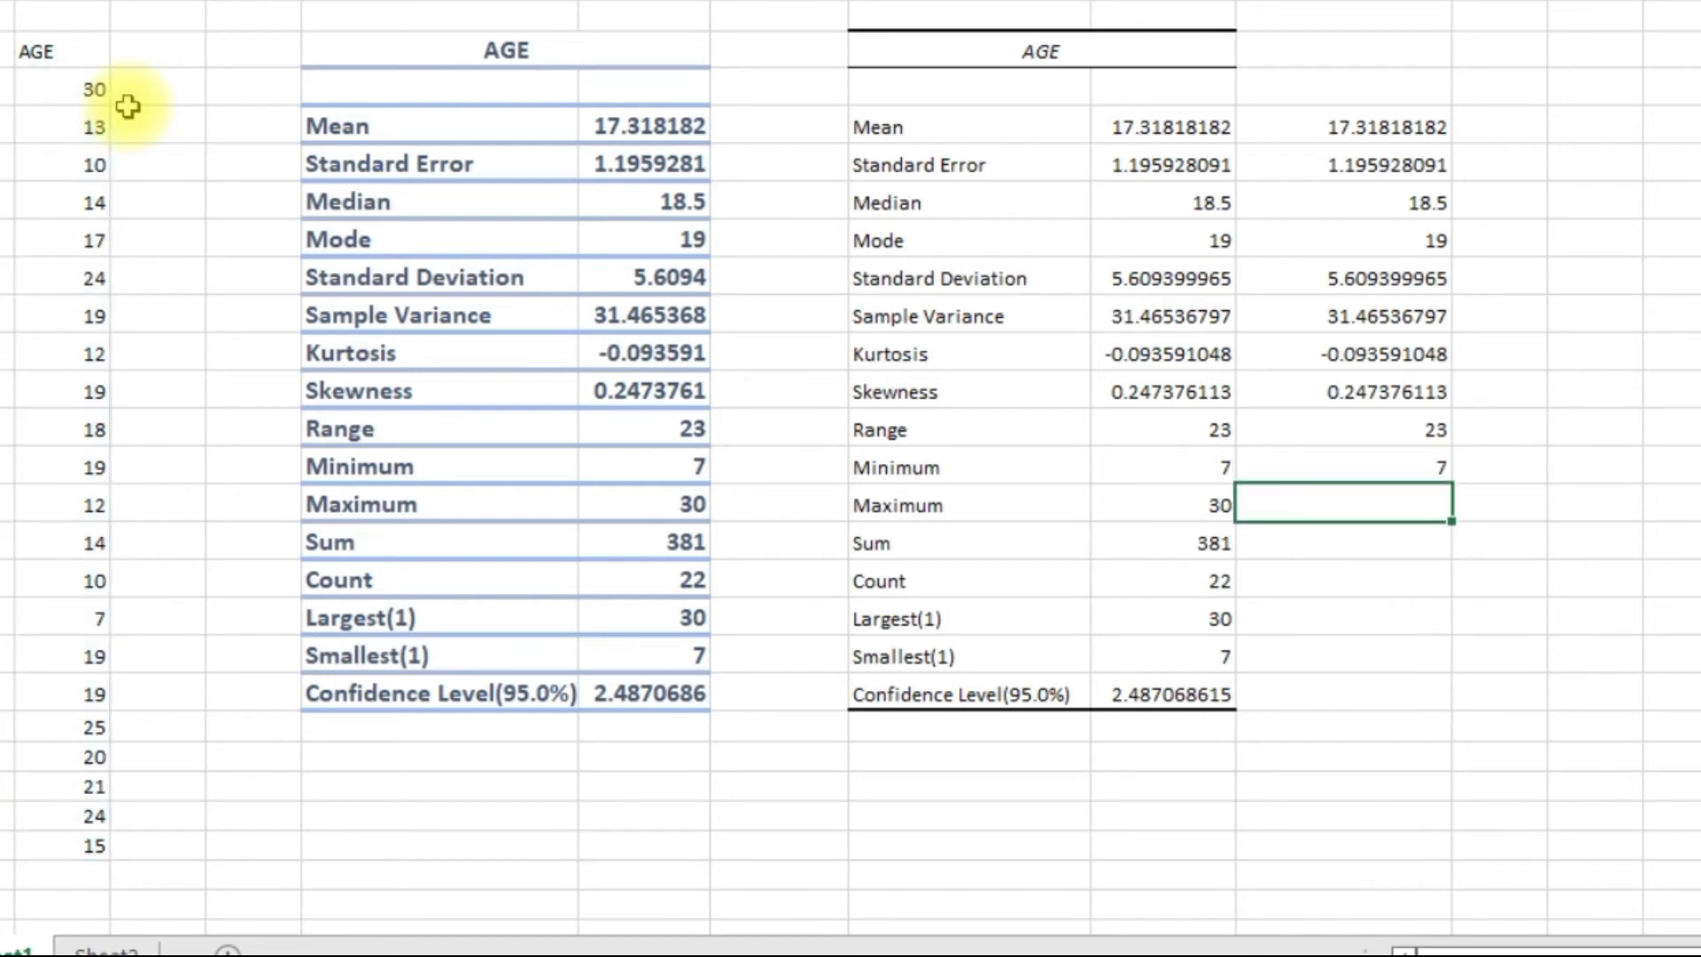
Step: Enter MAX, SUM and COUNT of AgeData (30, 381, 22), then begin =LARGE(AgeData,1)
{"action": "type", "text": "=max"}
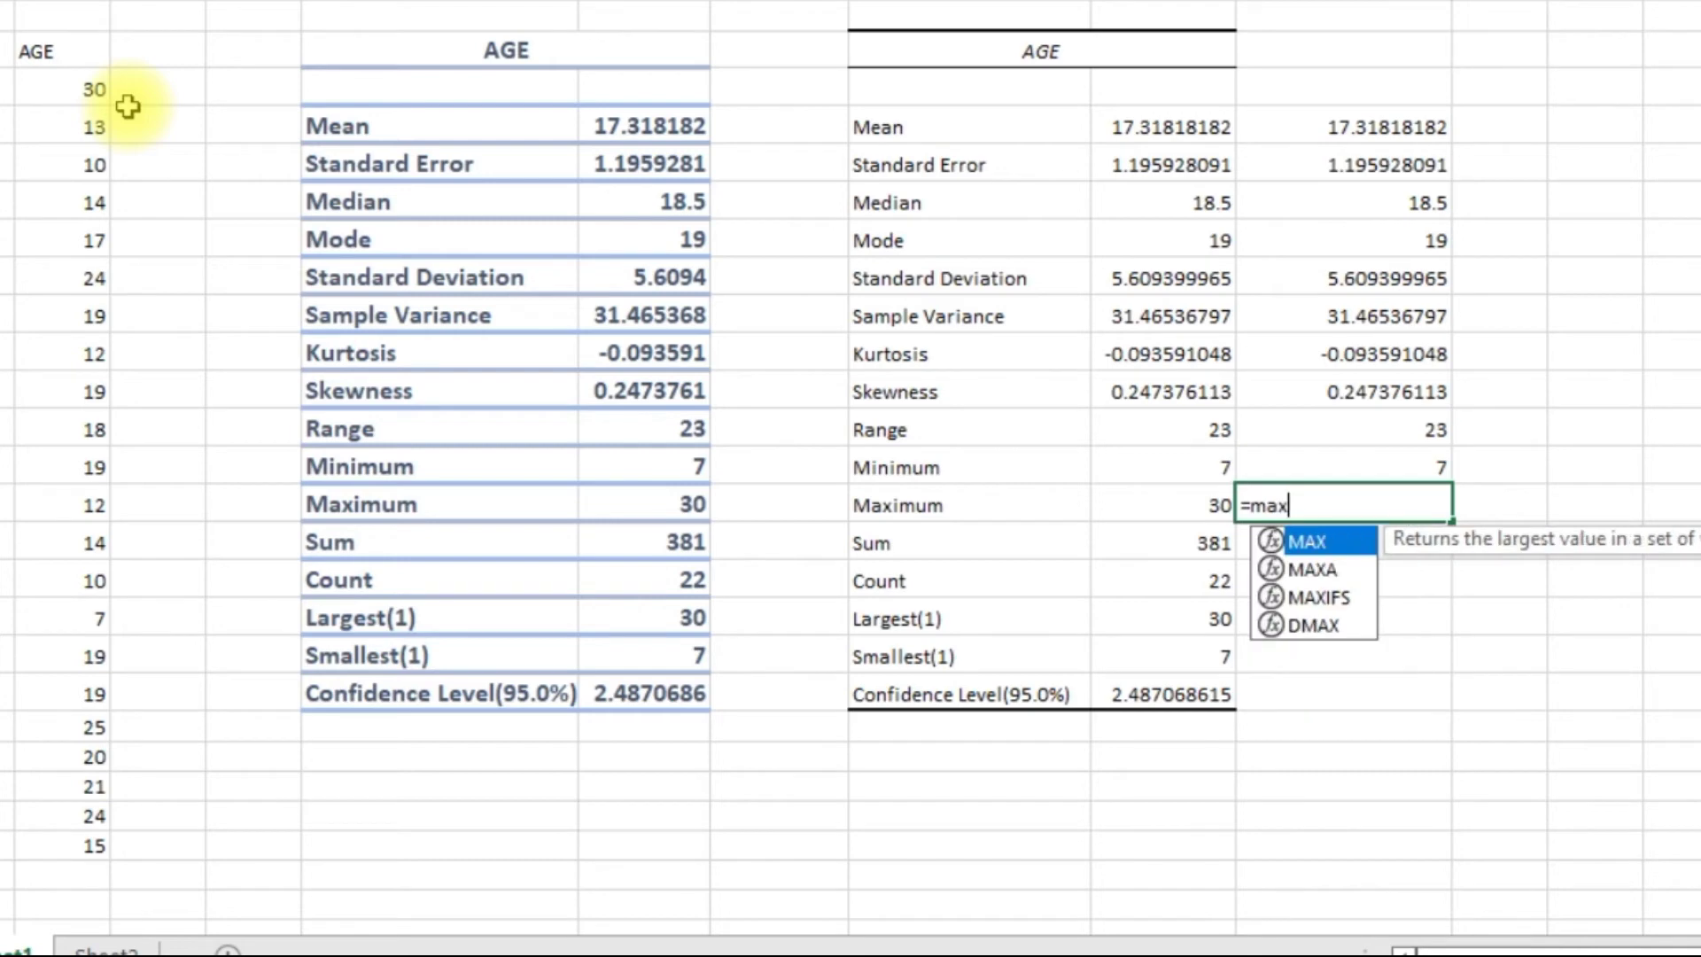
{"action": "type", "text": "(ag"}
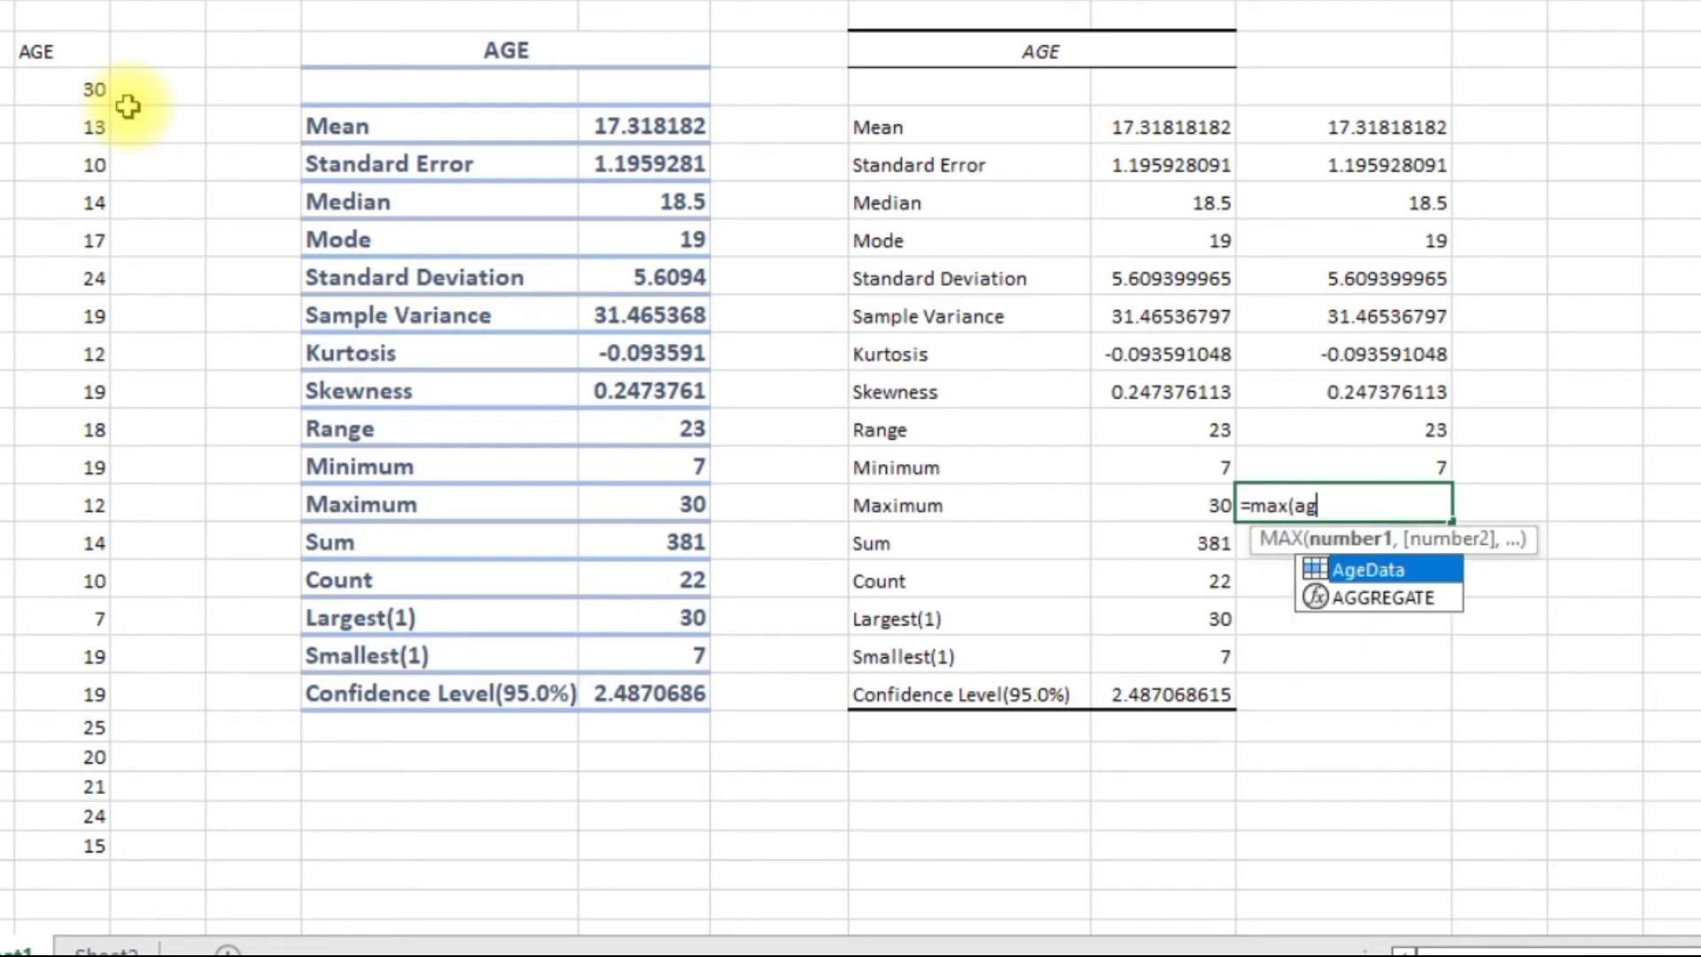
{"action": "type", "text": "edata)"}
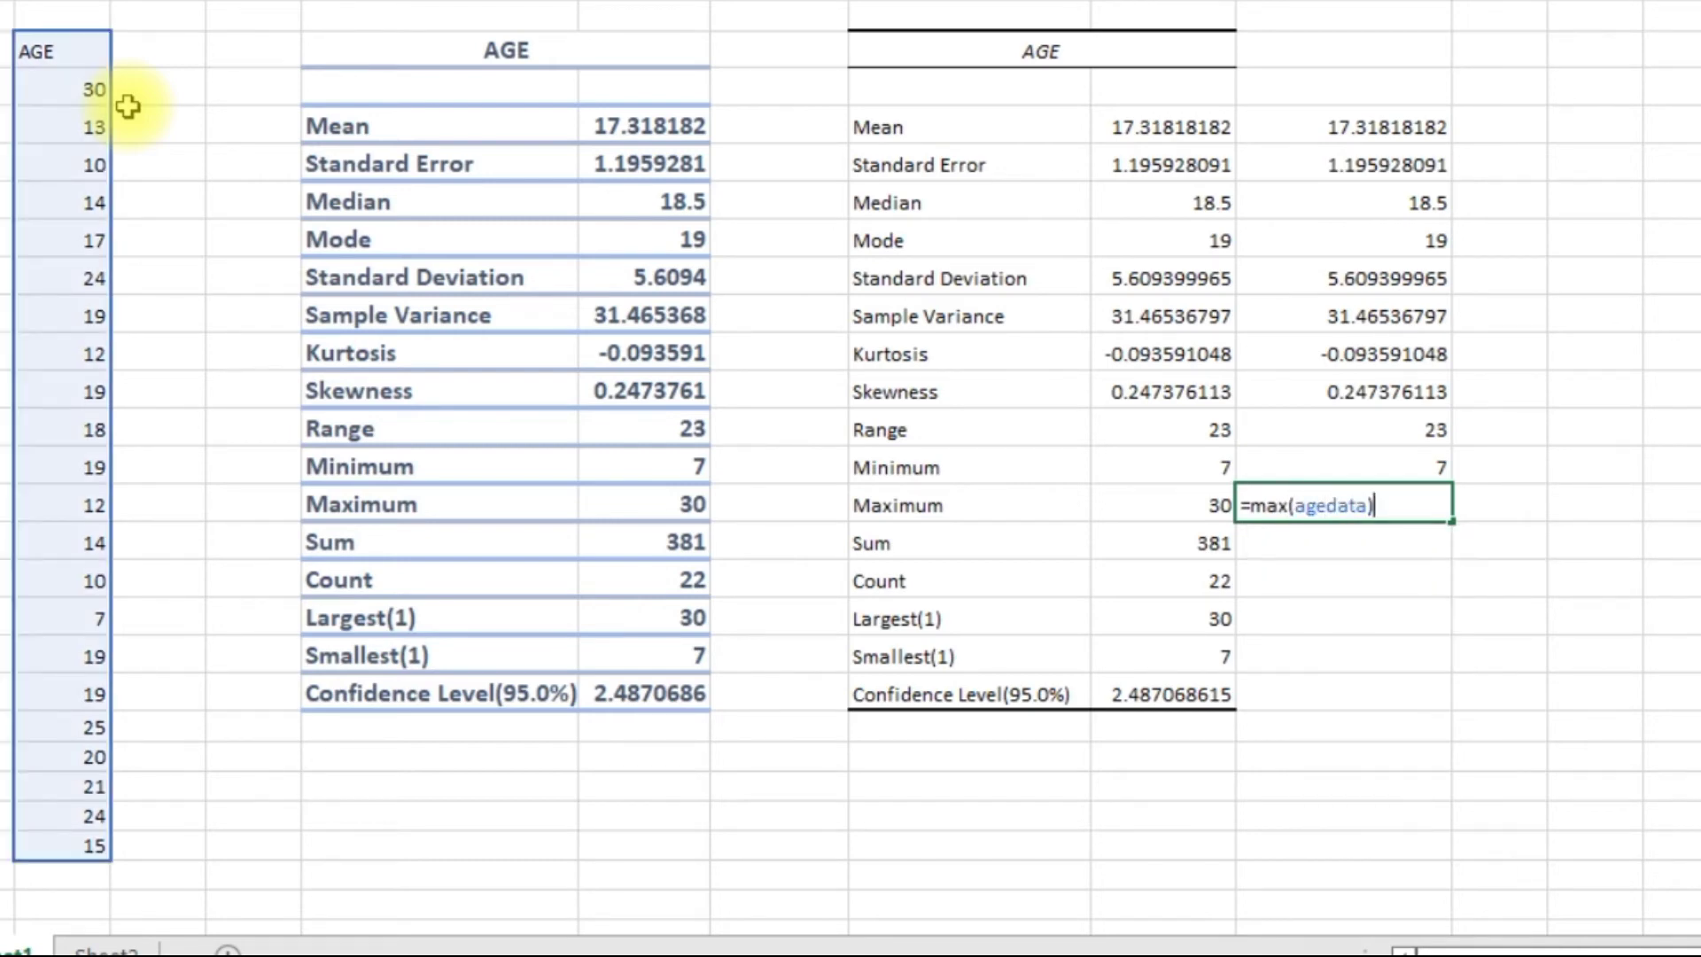
{"action": "key", "text": "Return"}
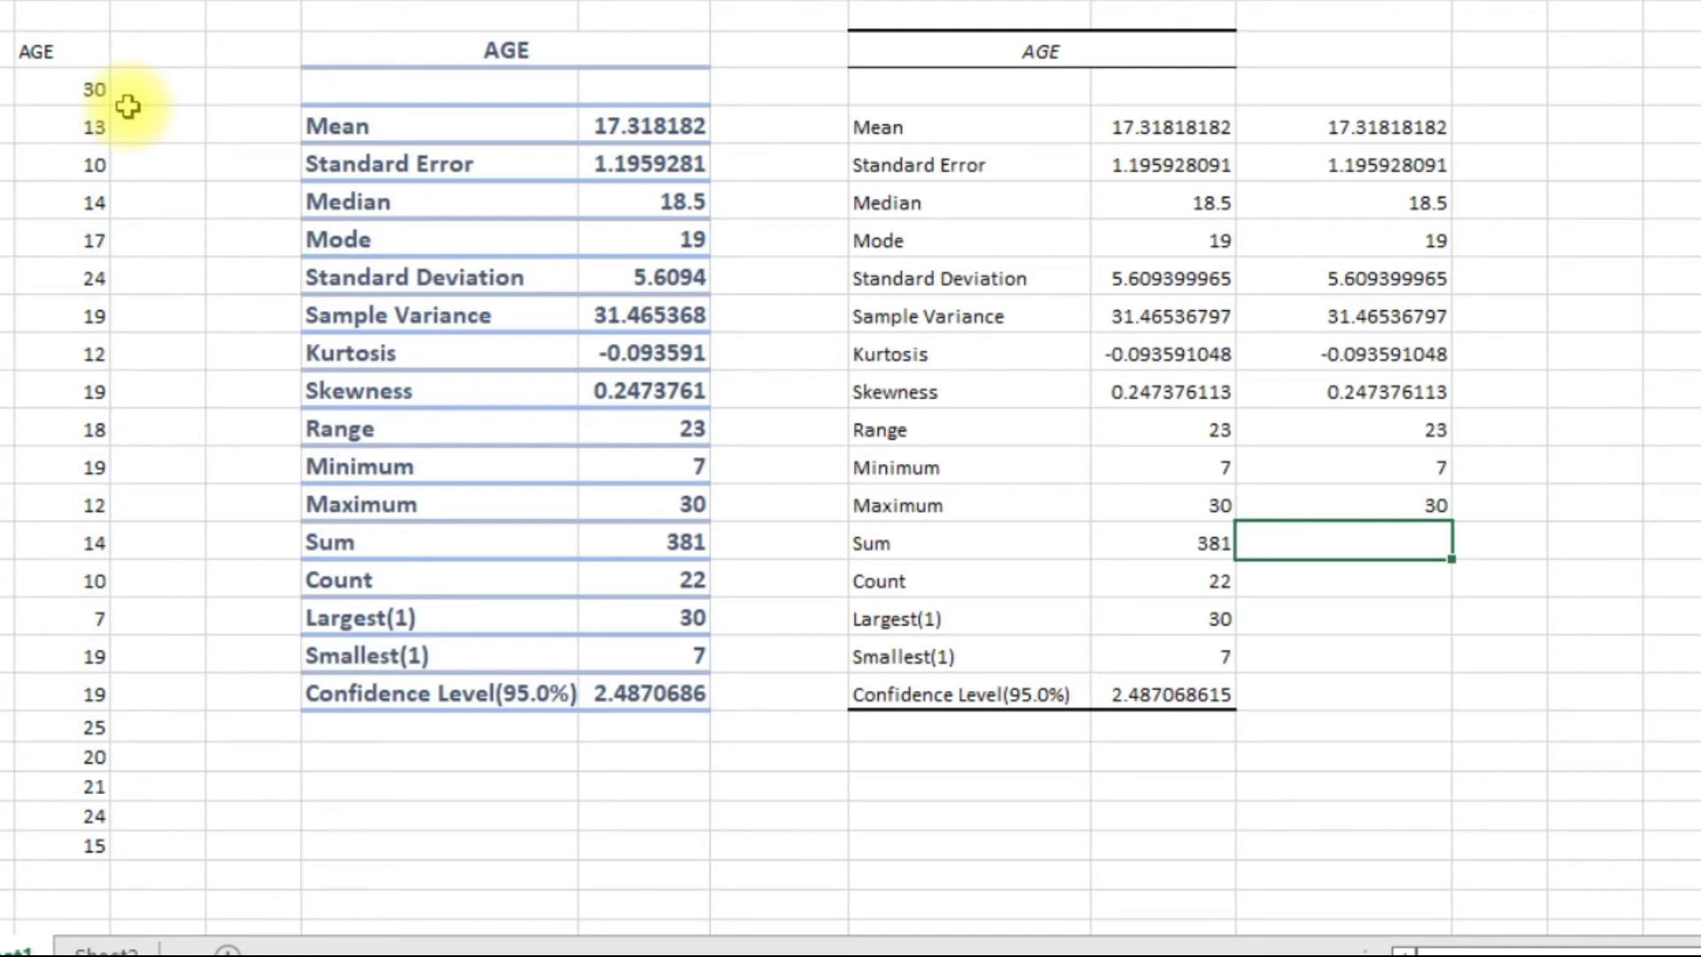
{"action": "type", "text": "=sum("}
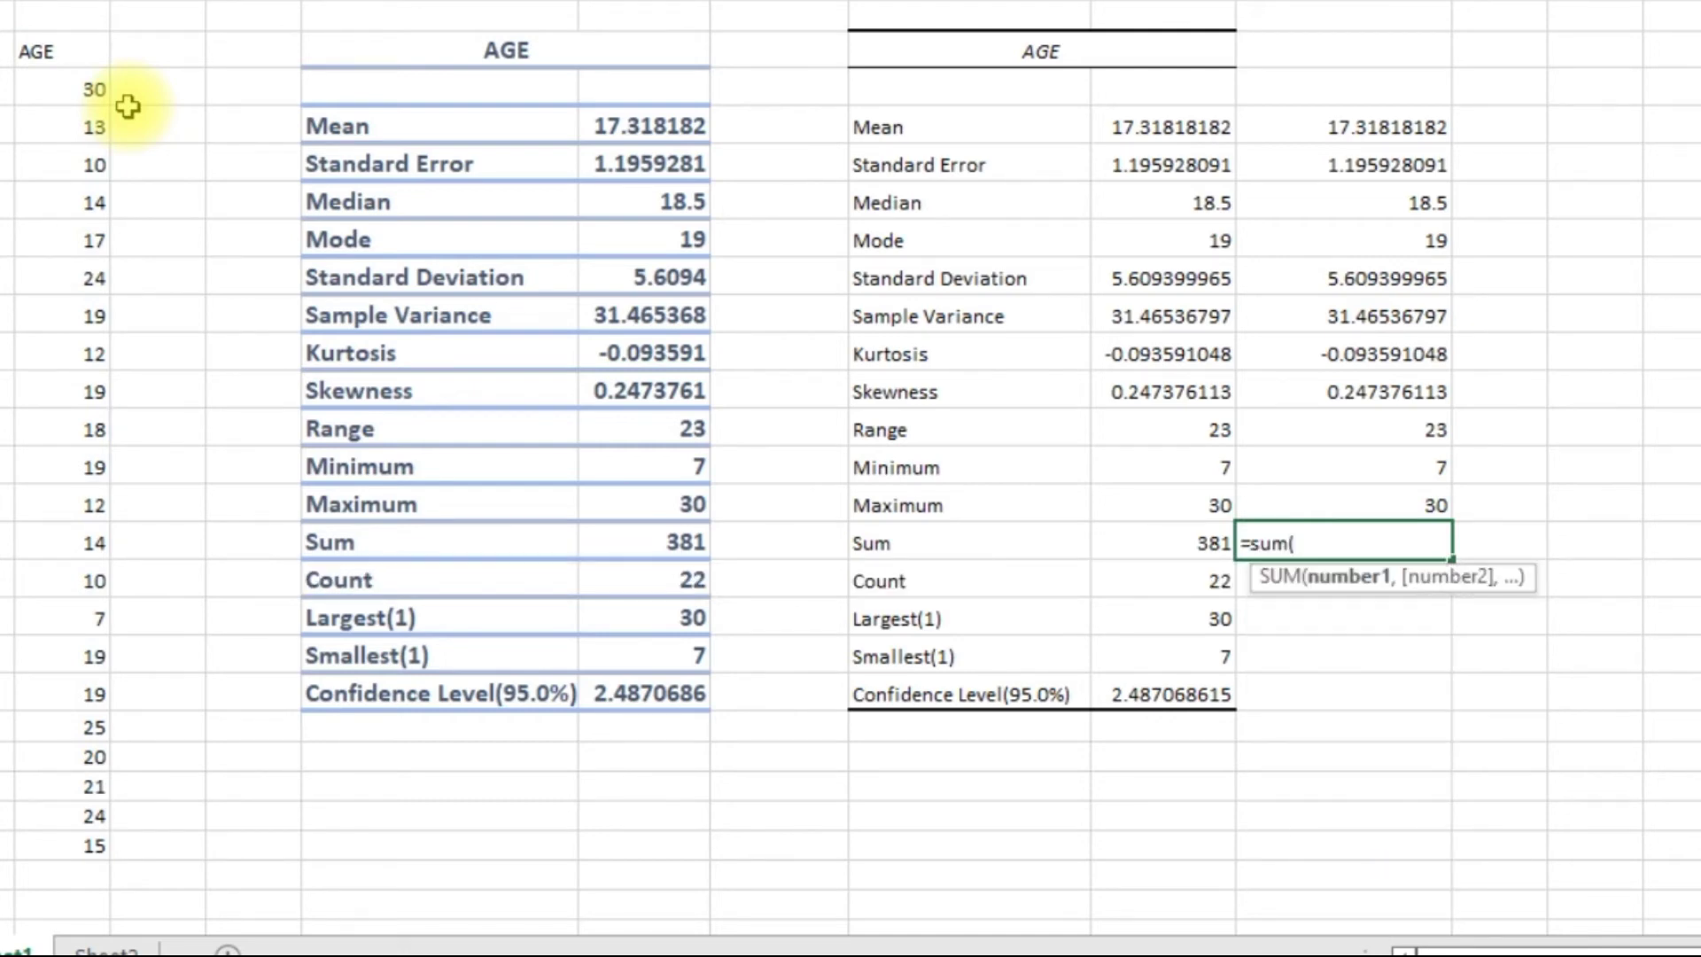
{"action": "type", "text": "agedata"}
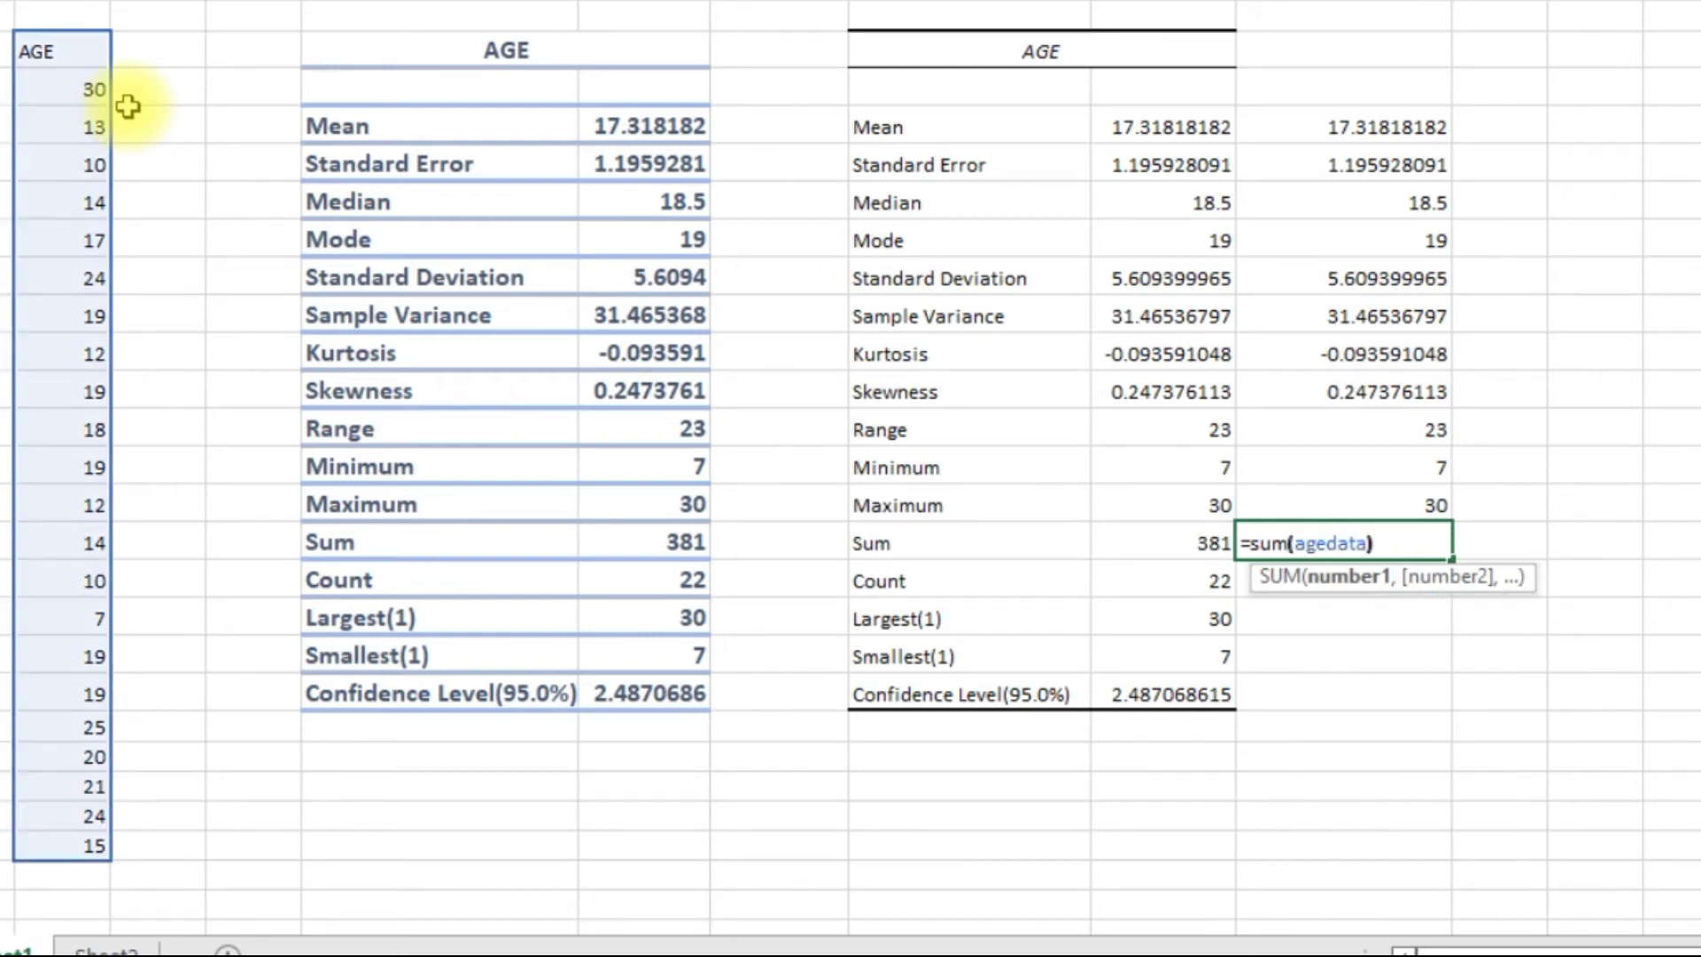
{"action": "type", "text": ")"}
{"action": "key", "text": "Return"}
{"action": "type", "text": "=count"}
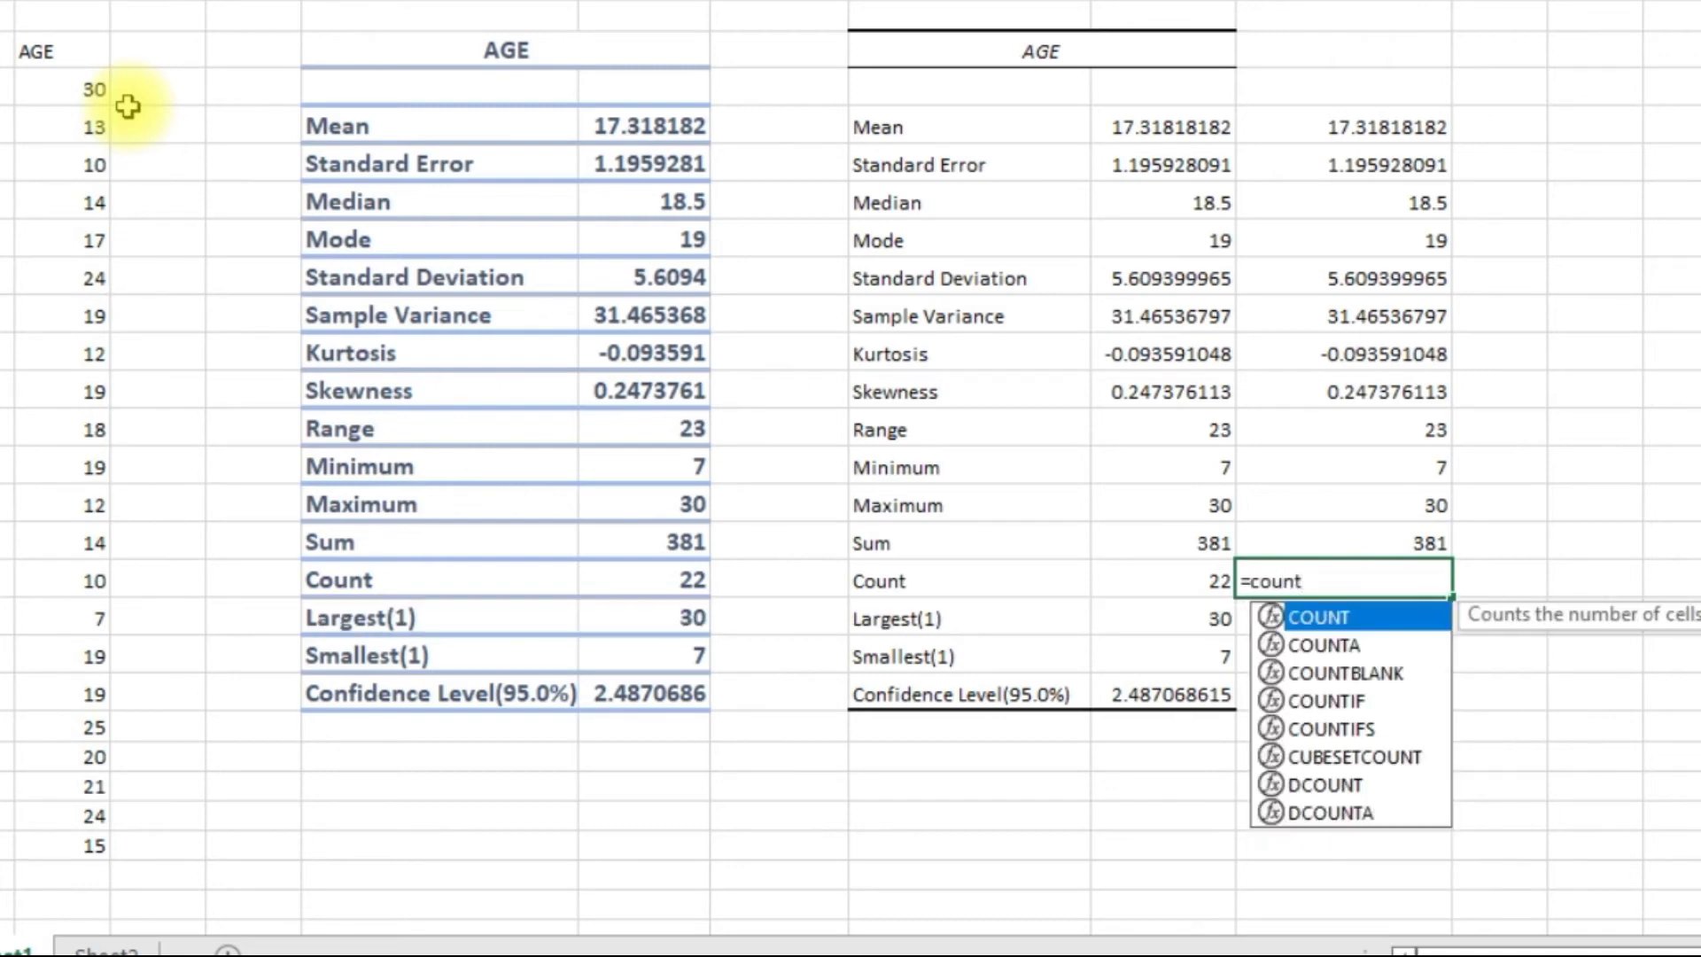
{"action": "type", "text": "("}
{"action": "type", "text": "agedata)"}
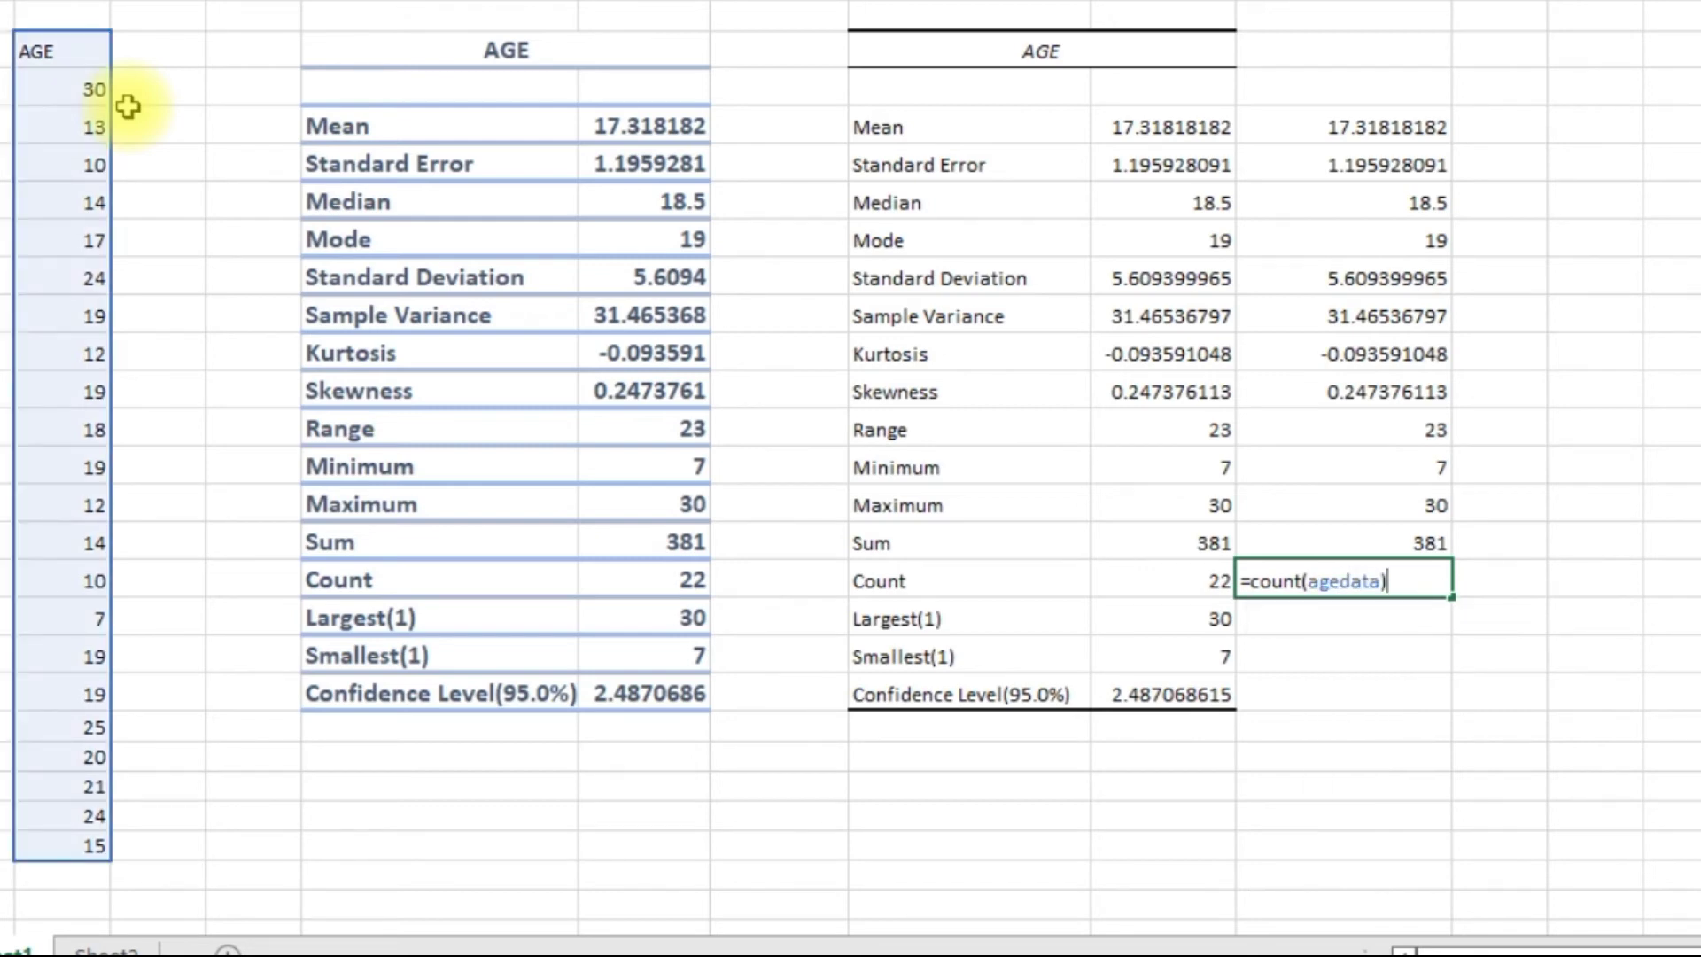
{"action": "key", "text": "Return"}
{"action": "type", "text": "=large"}
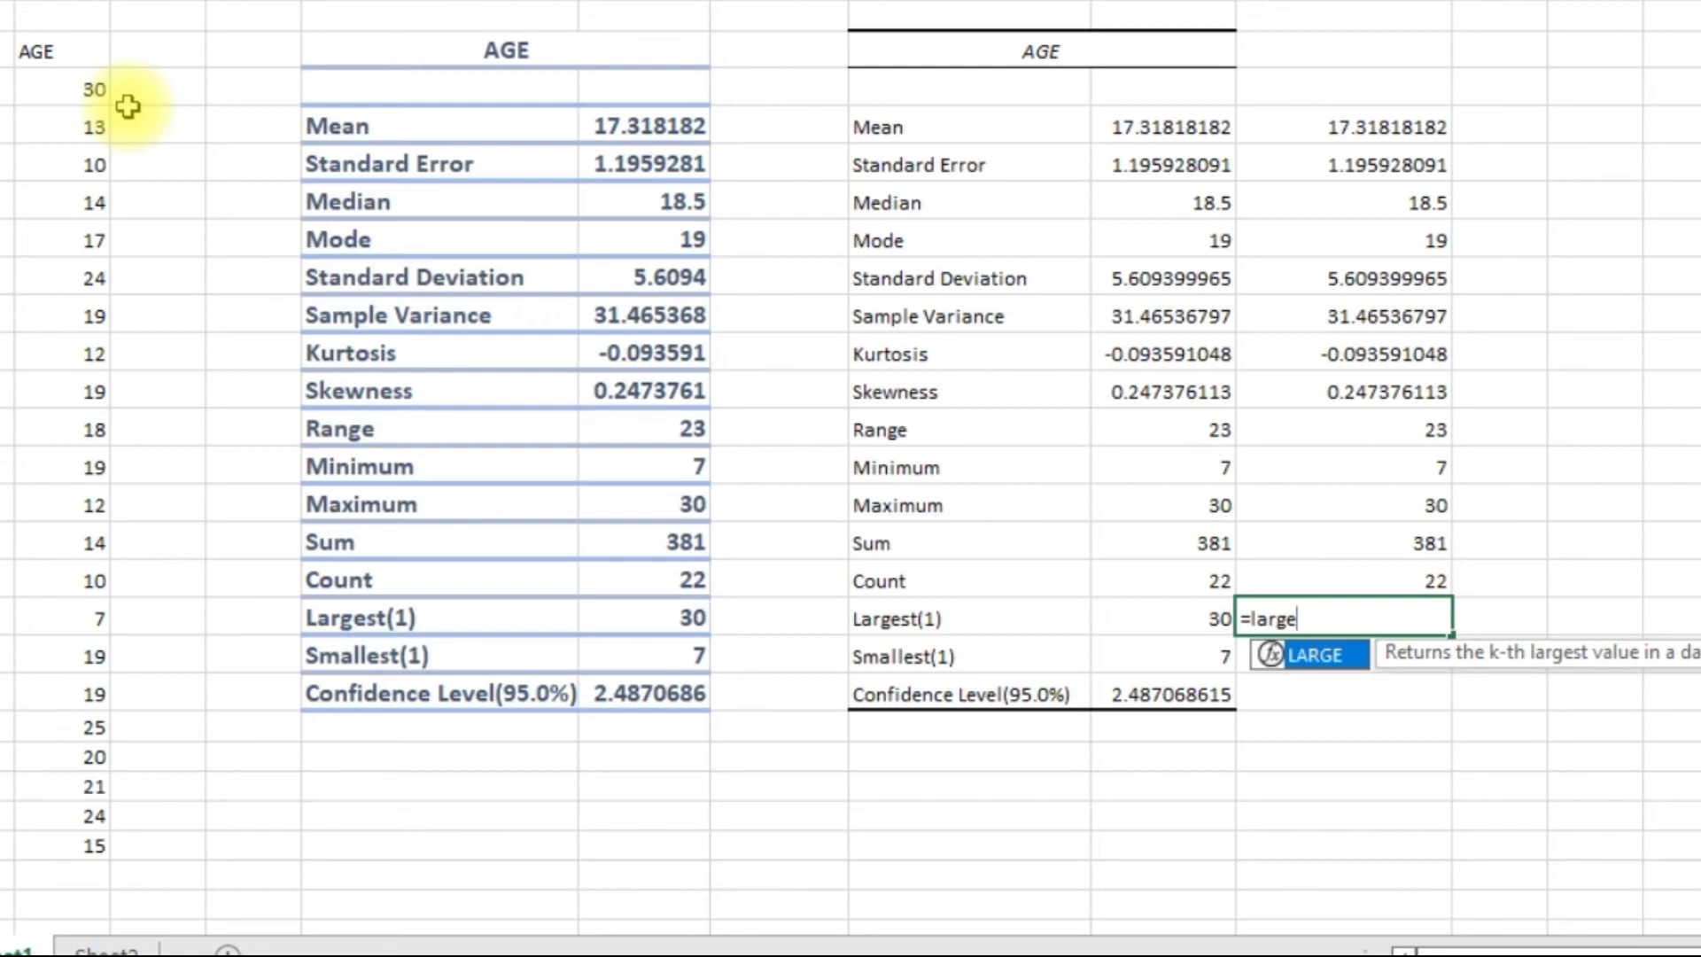
{"action": "type", "text": "("}
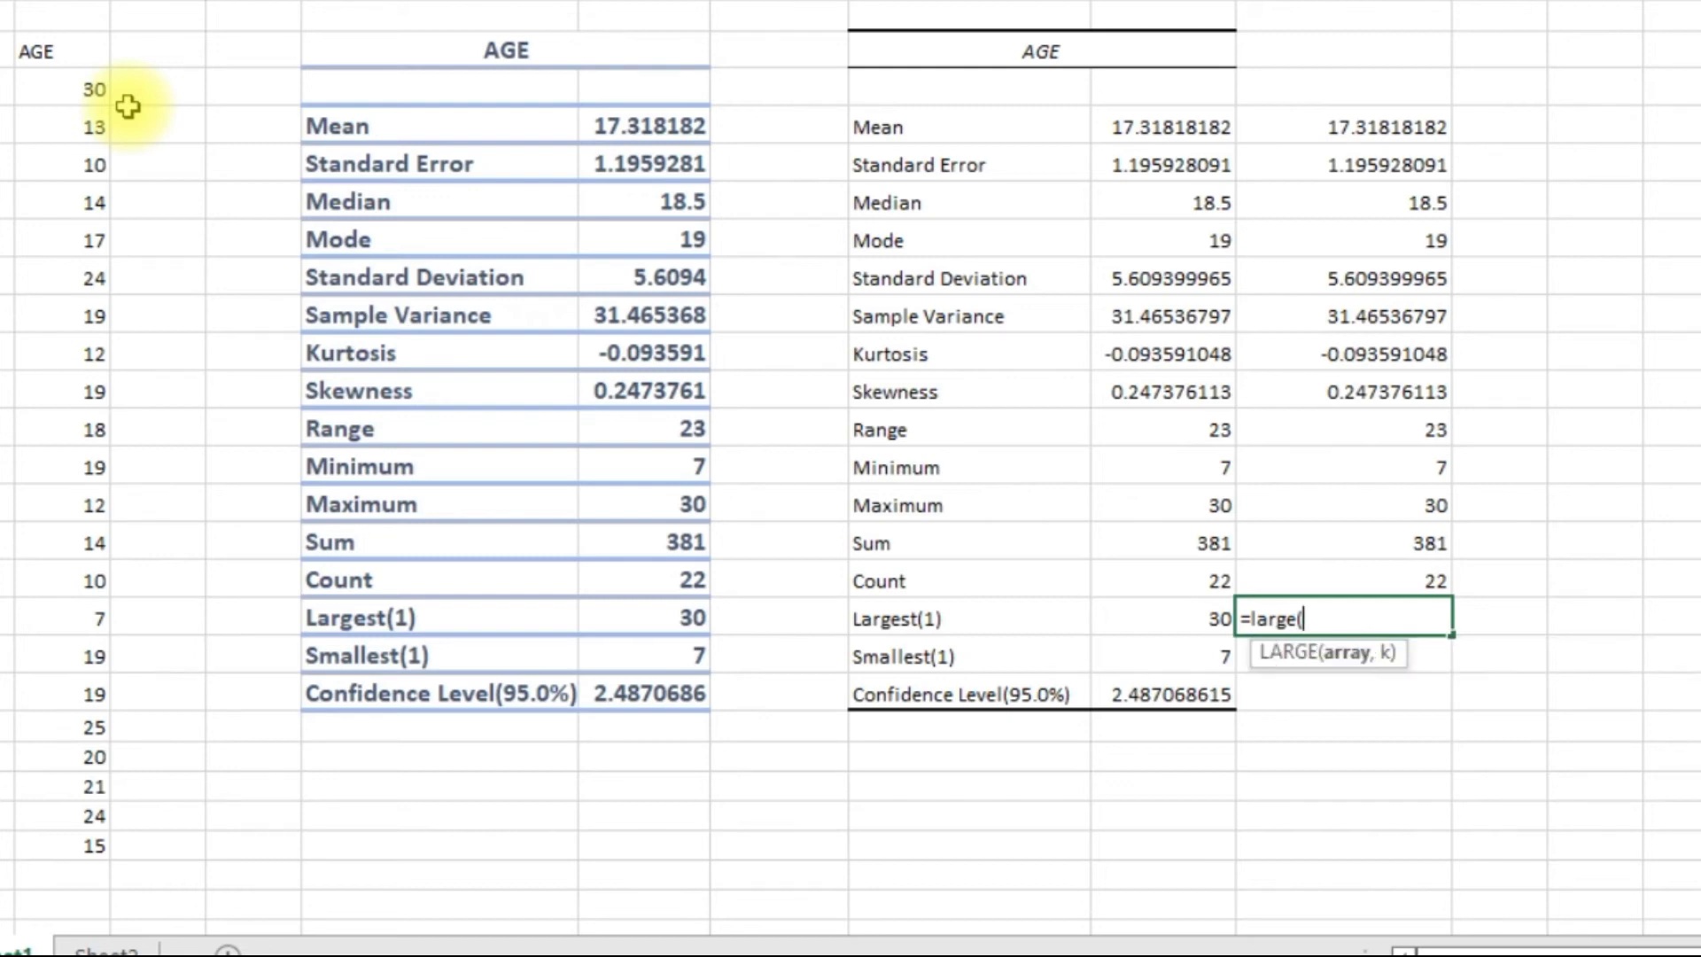
{"action": "type", "text": "age"}
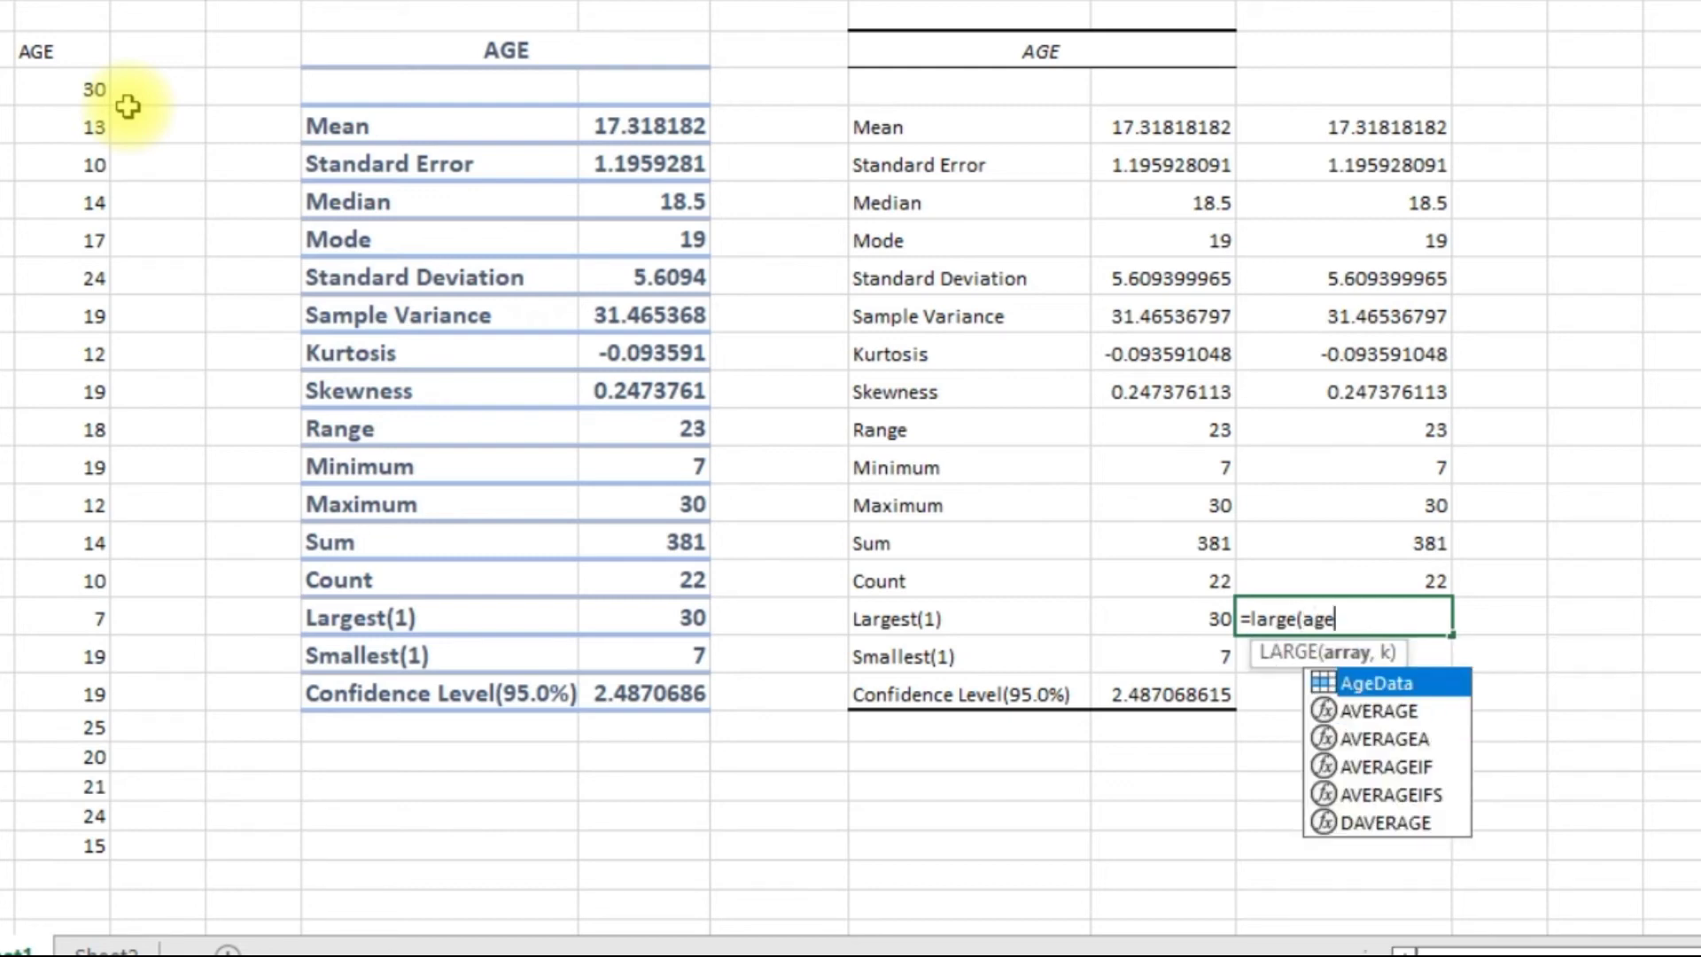
{"action": "type", "text": "data,"}
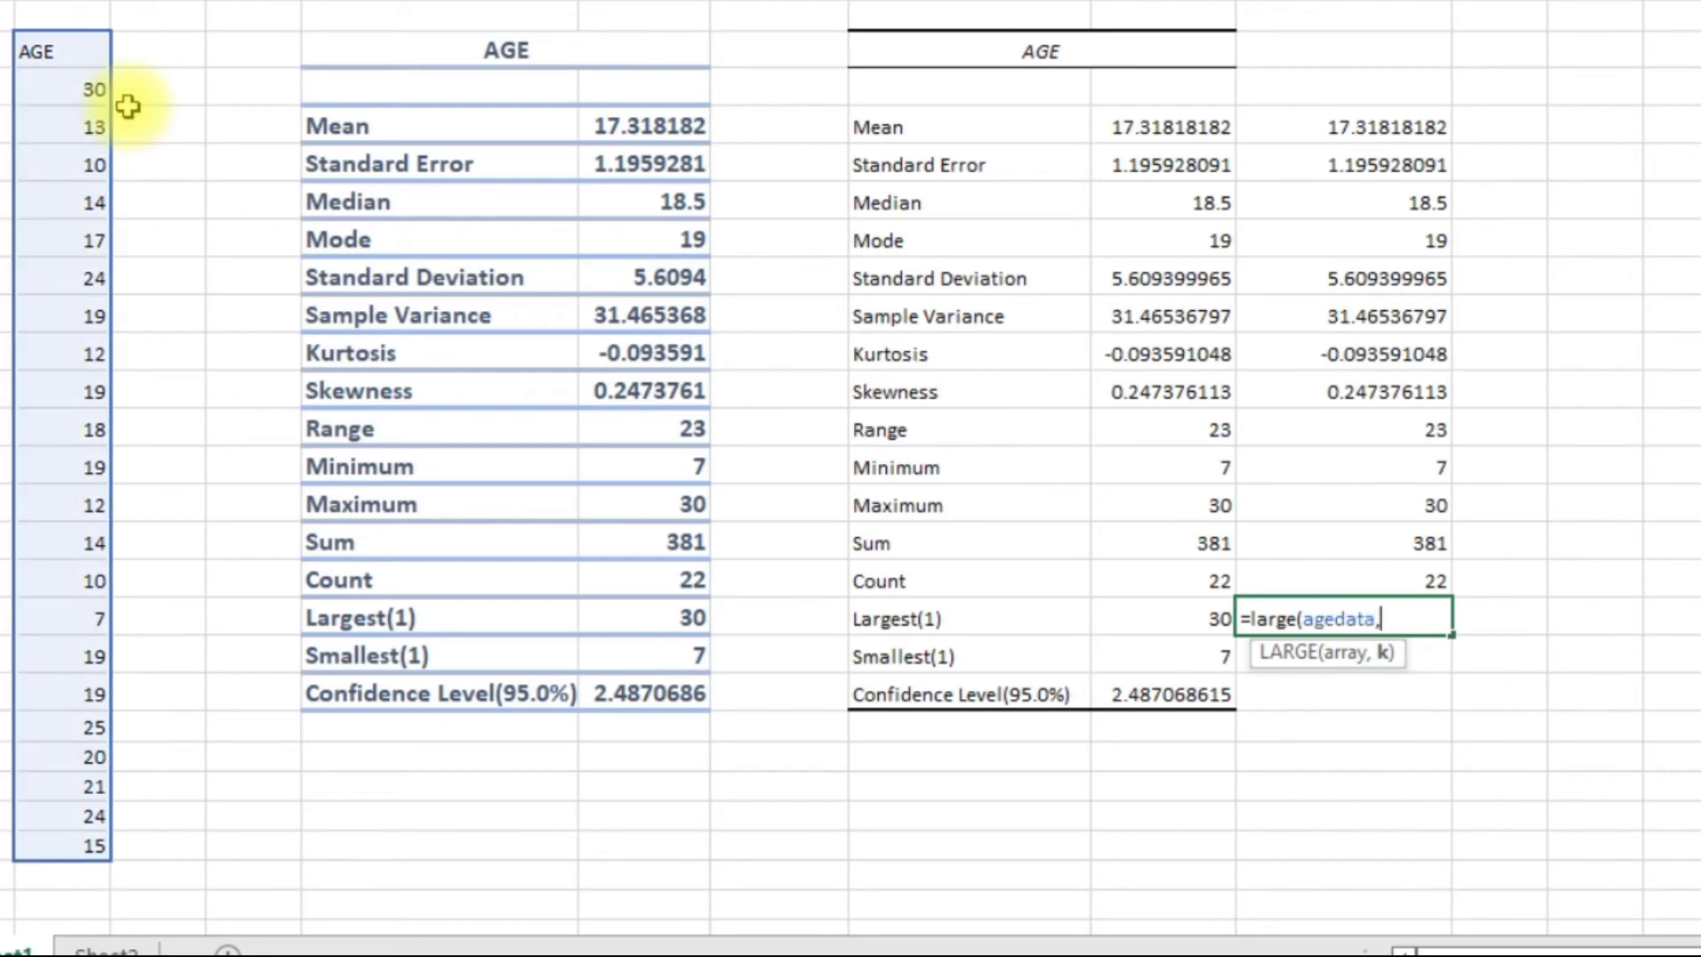
{"action": "type", "text": "1"}
Step: Commit the Largest(1) formula (30), then enter =SMALL(AgeData,1) beside Smallest(1), returning 7
{"action": "key", "text": "Return"}
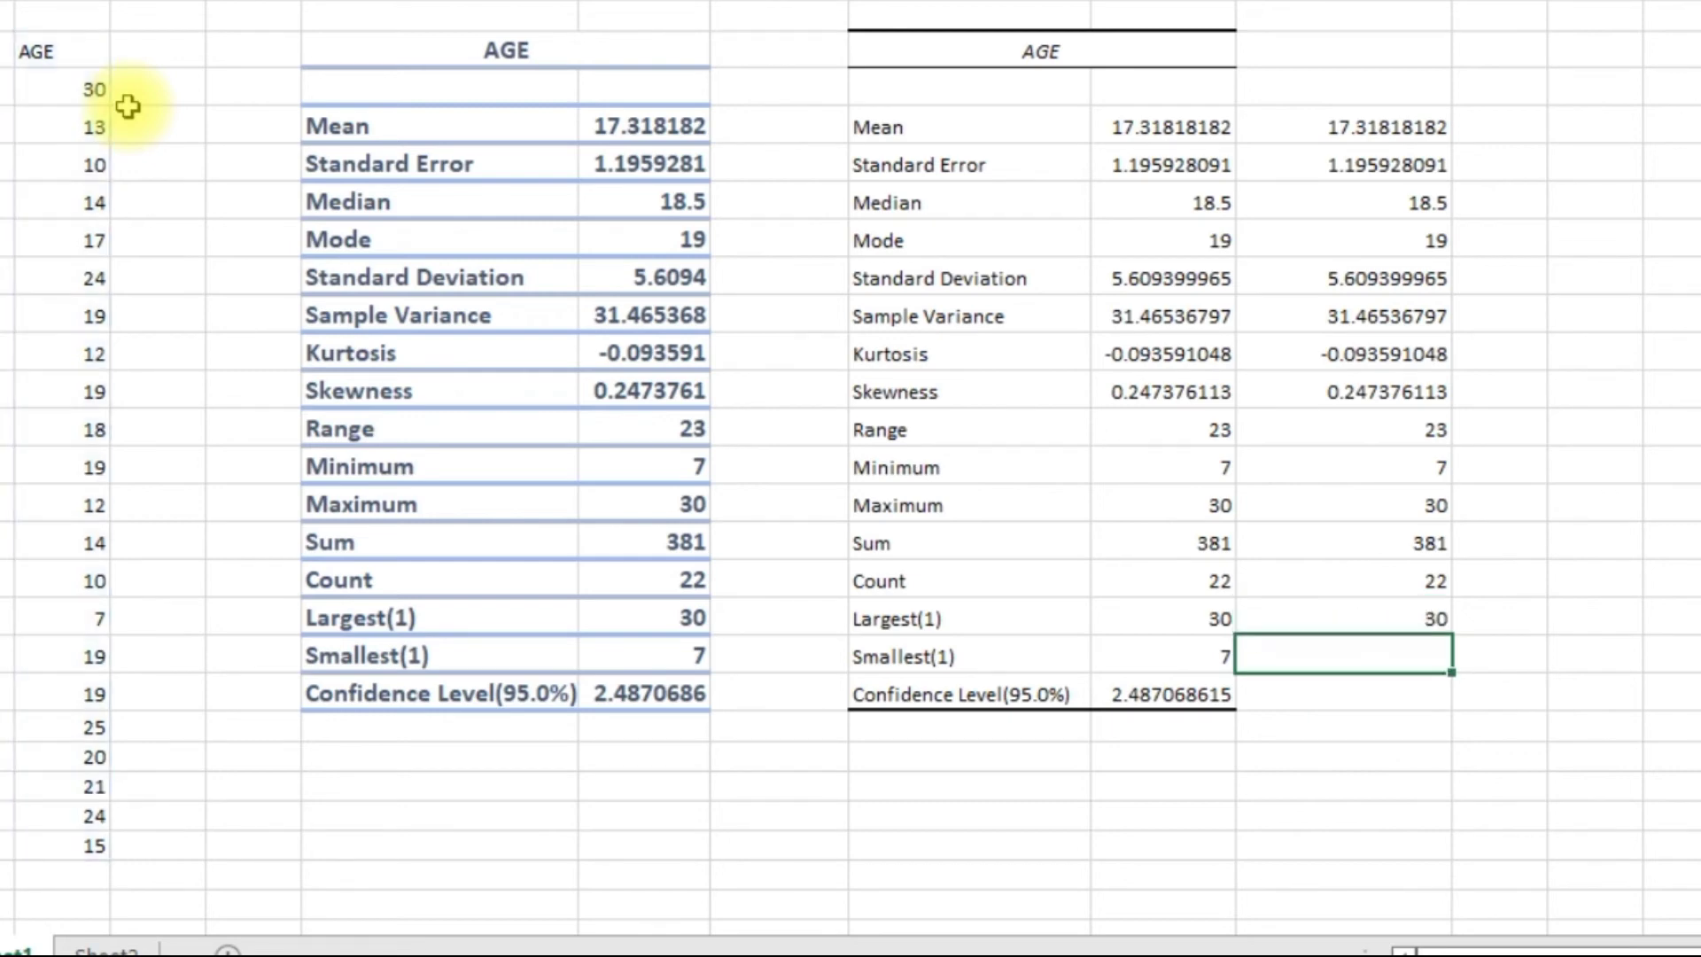
{"action": "type", "text": "=small"}
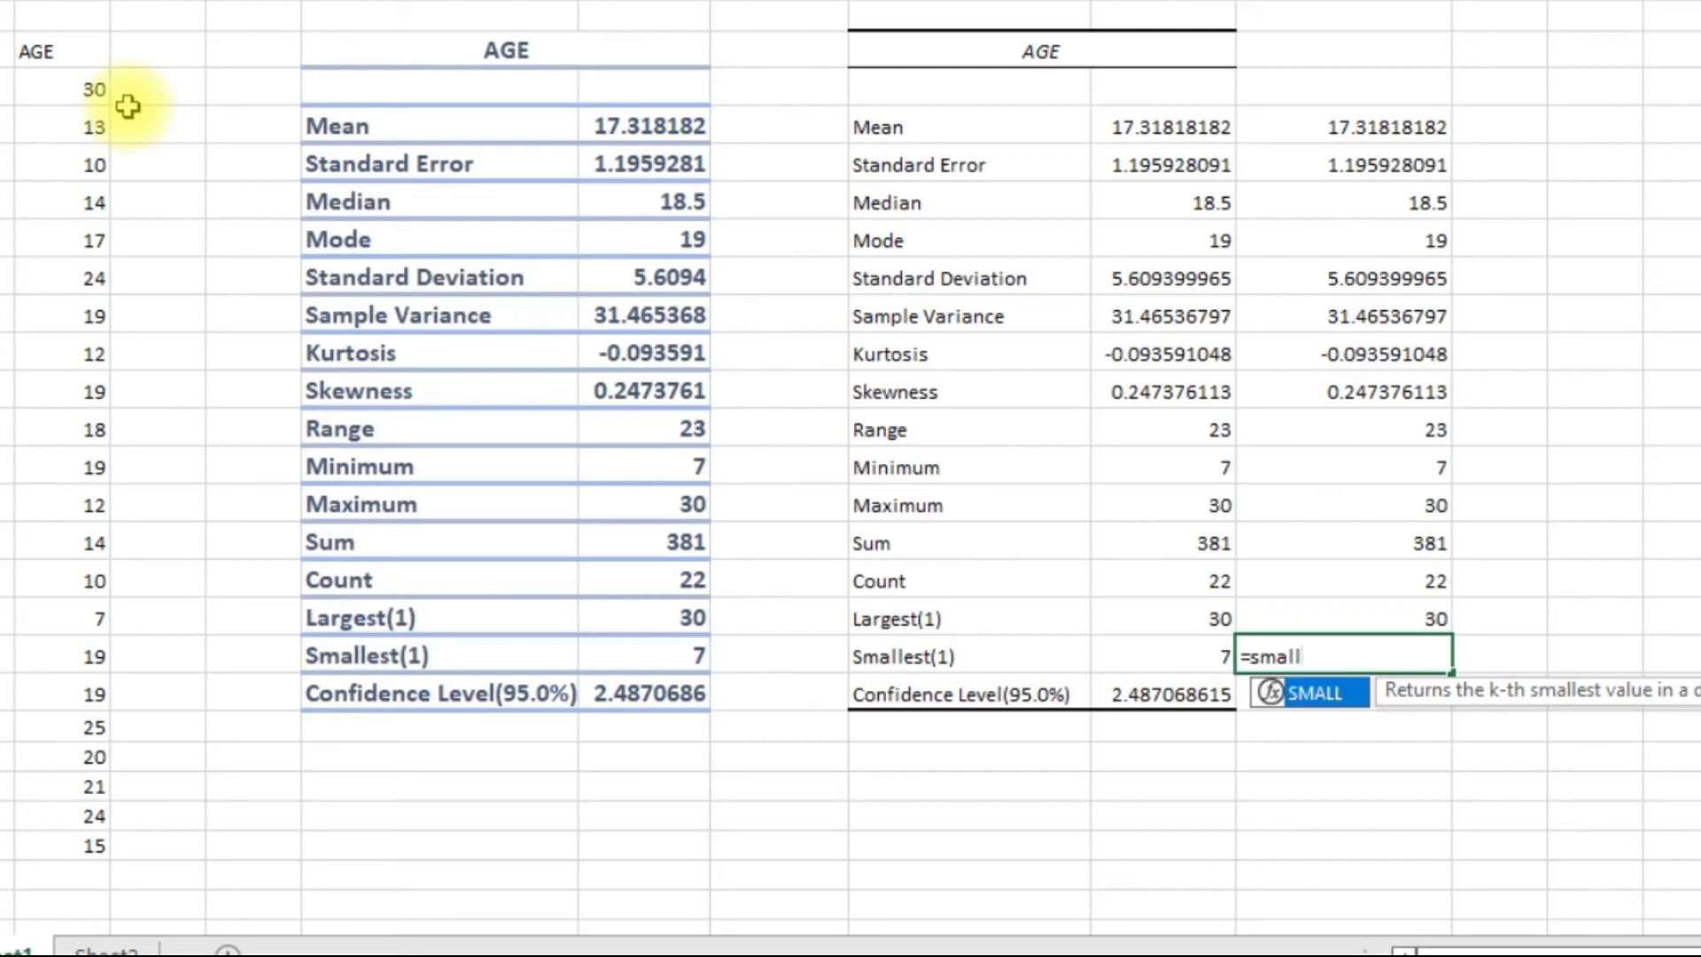
{"action": "type", "text": "(ag"}
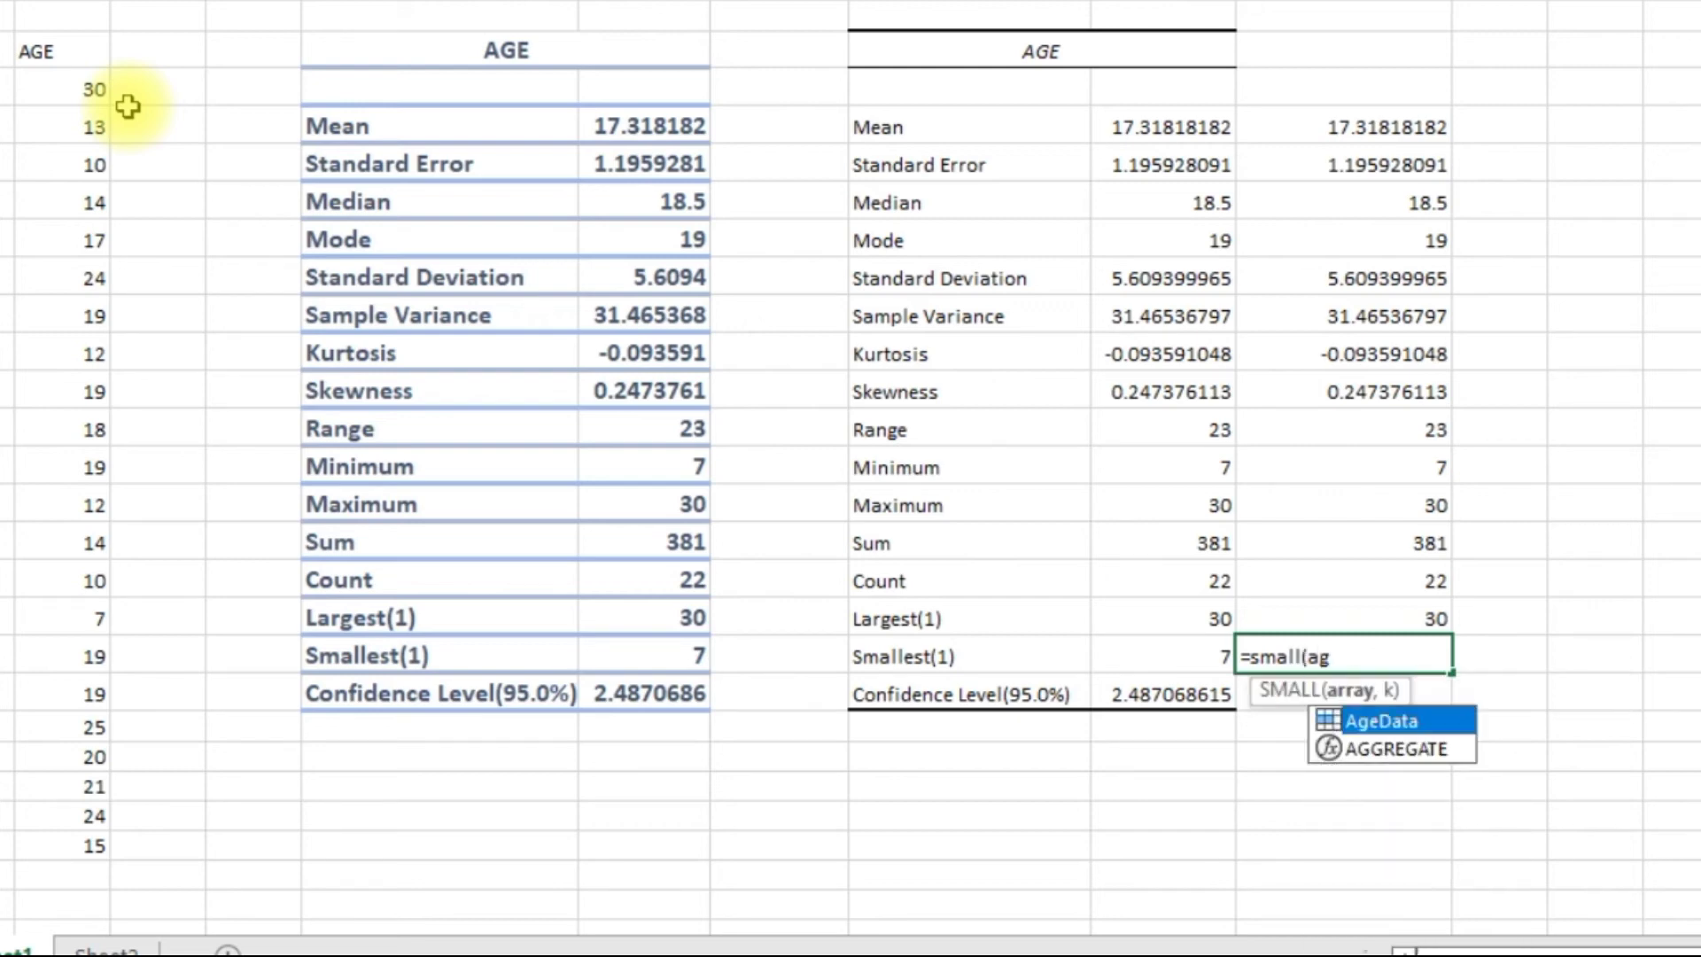
{"action": "type", "text": "eda"}
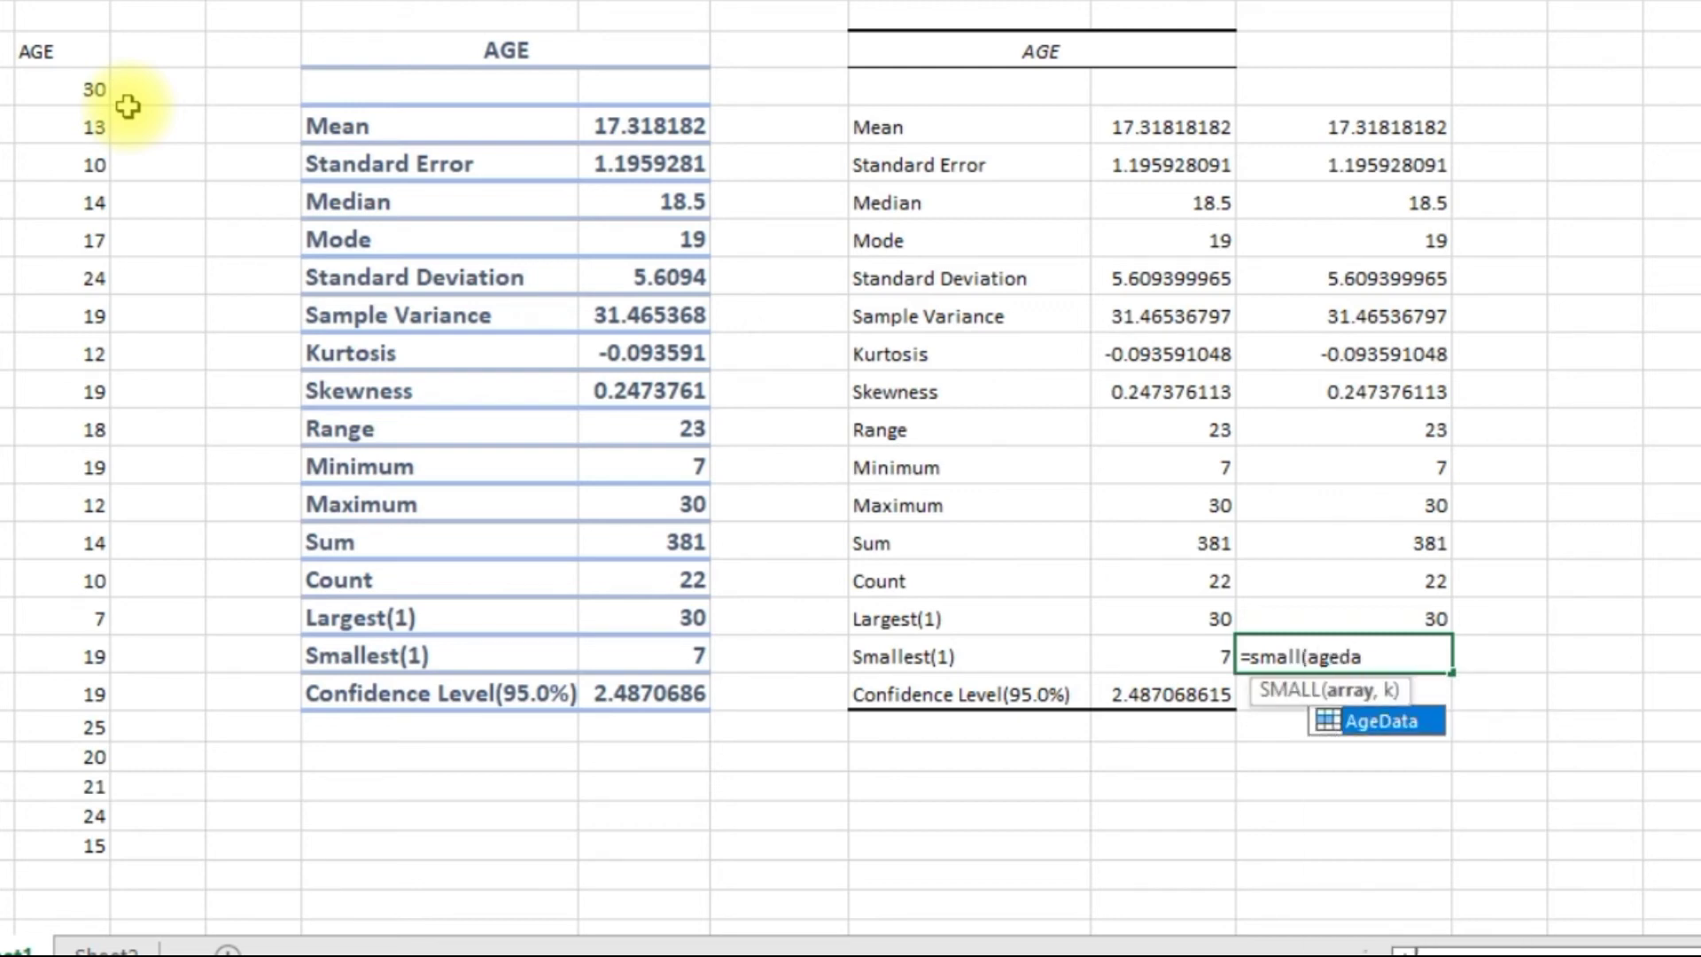
{"action": "type", "text": "ta,"}
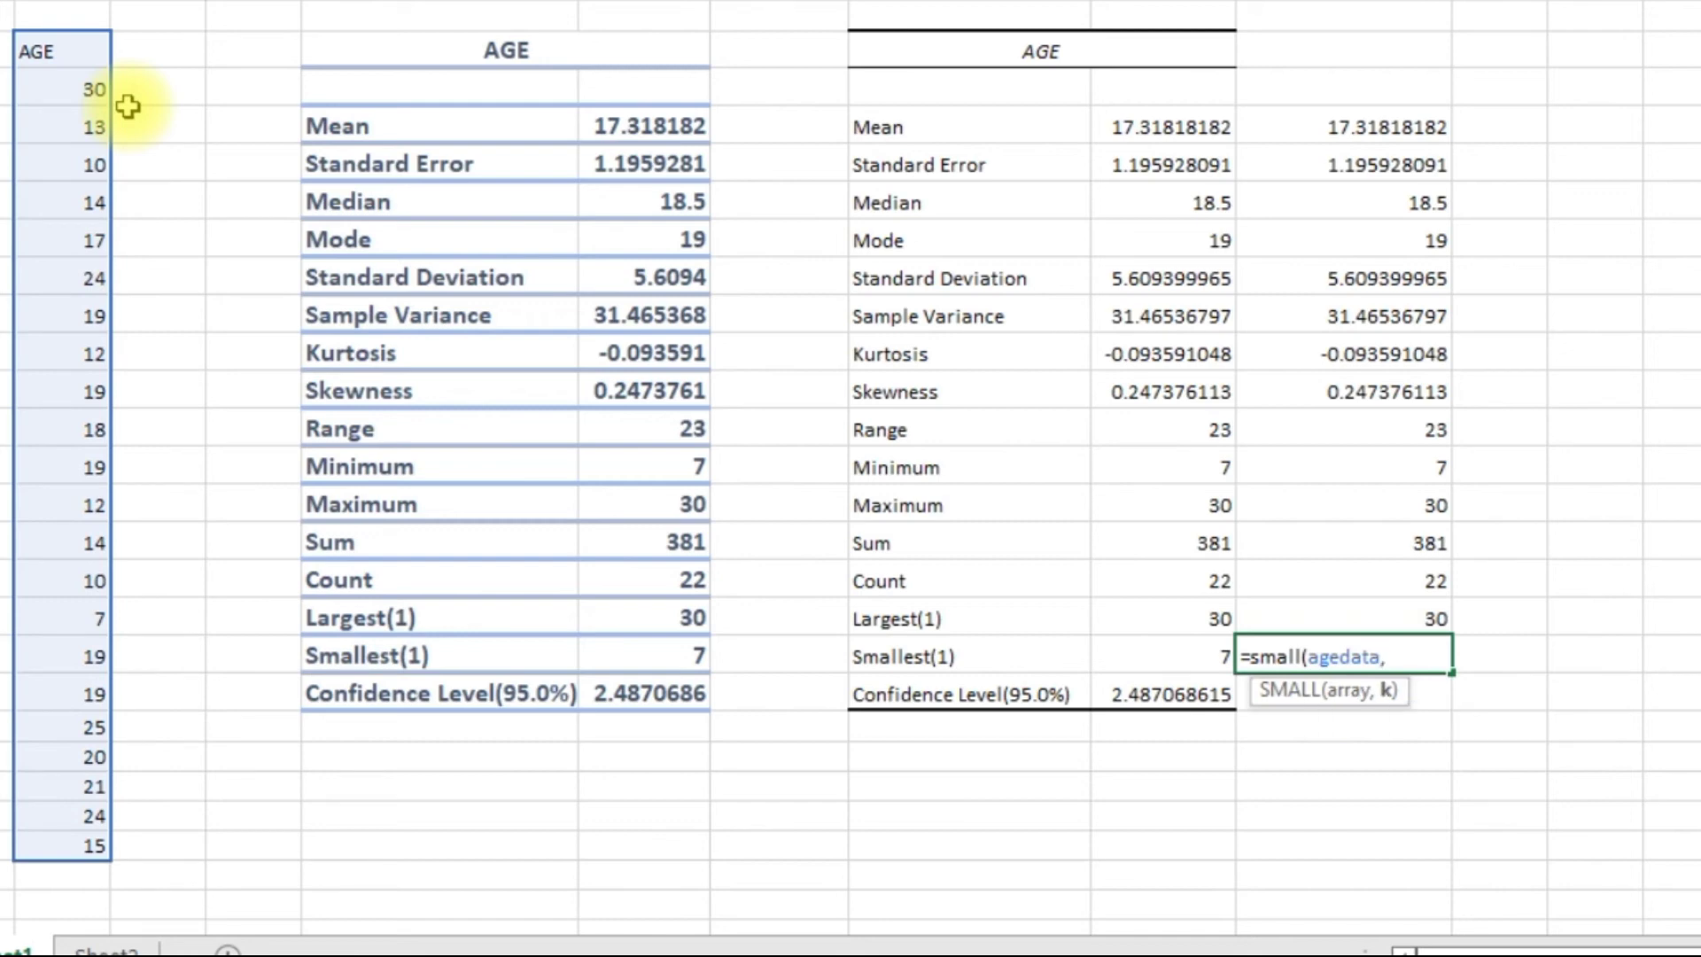
{"action": "type", "text": "1)"}
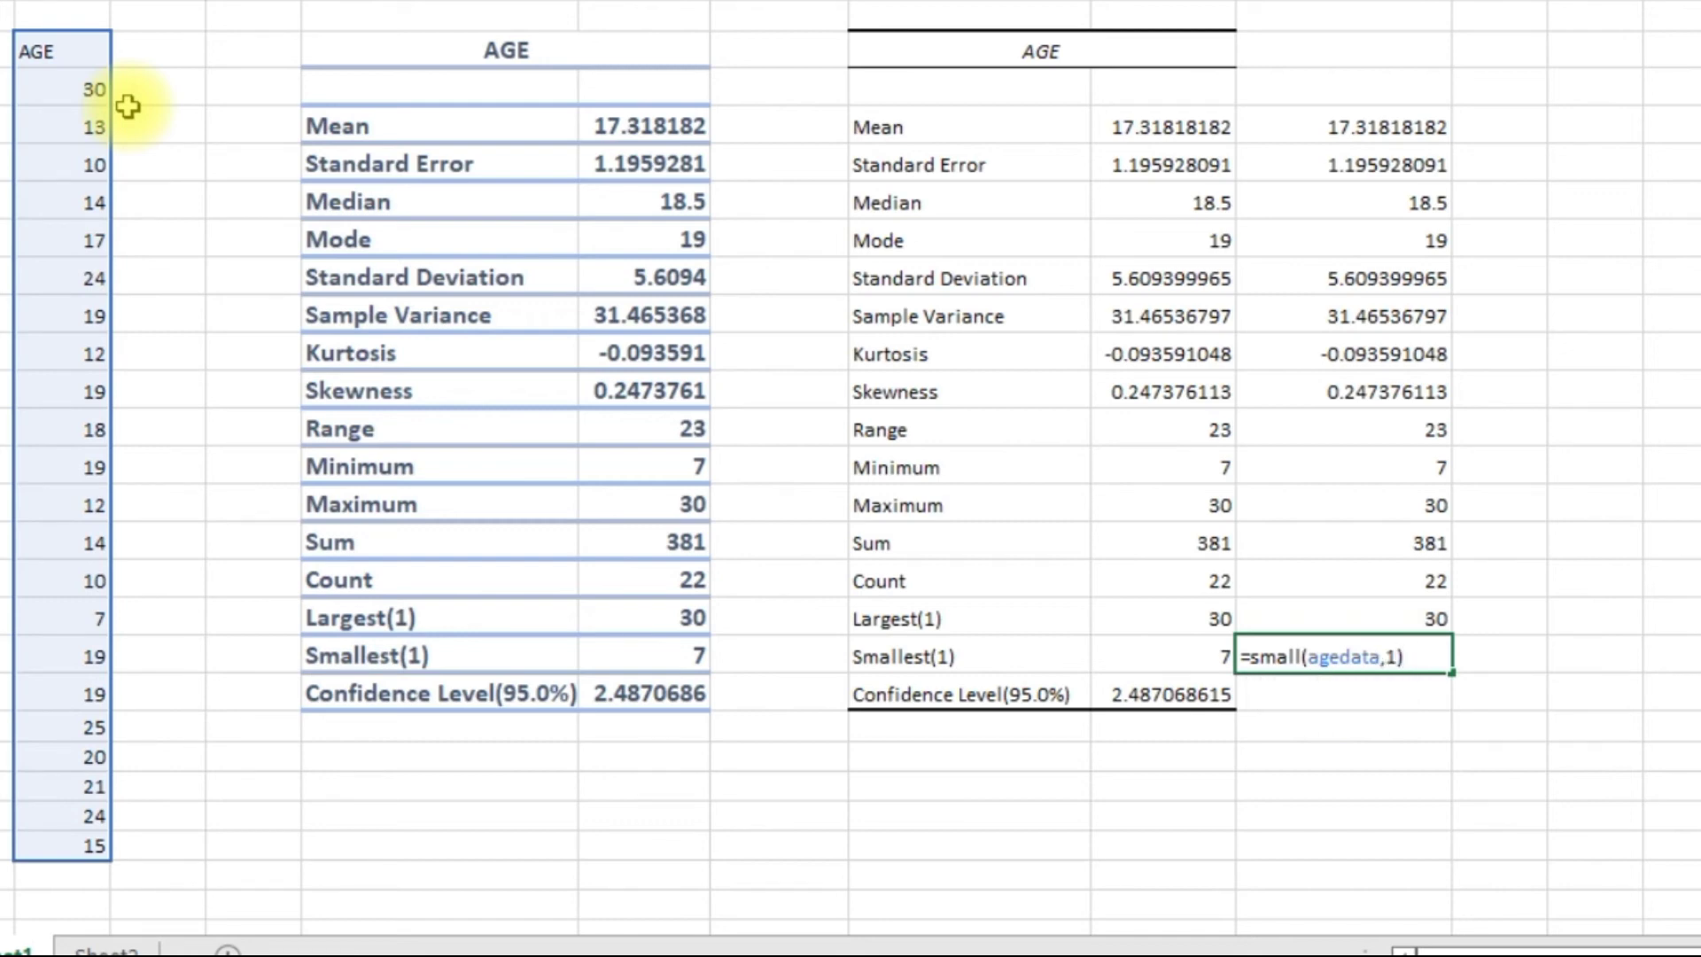
{"action": "key", "text": "Return"}
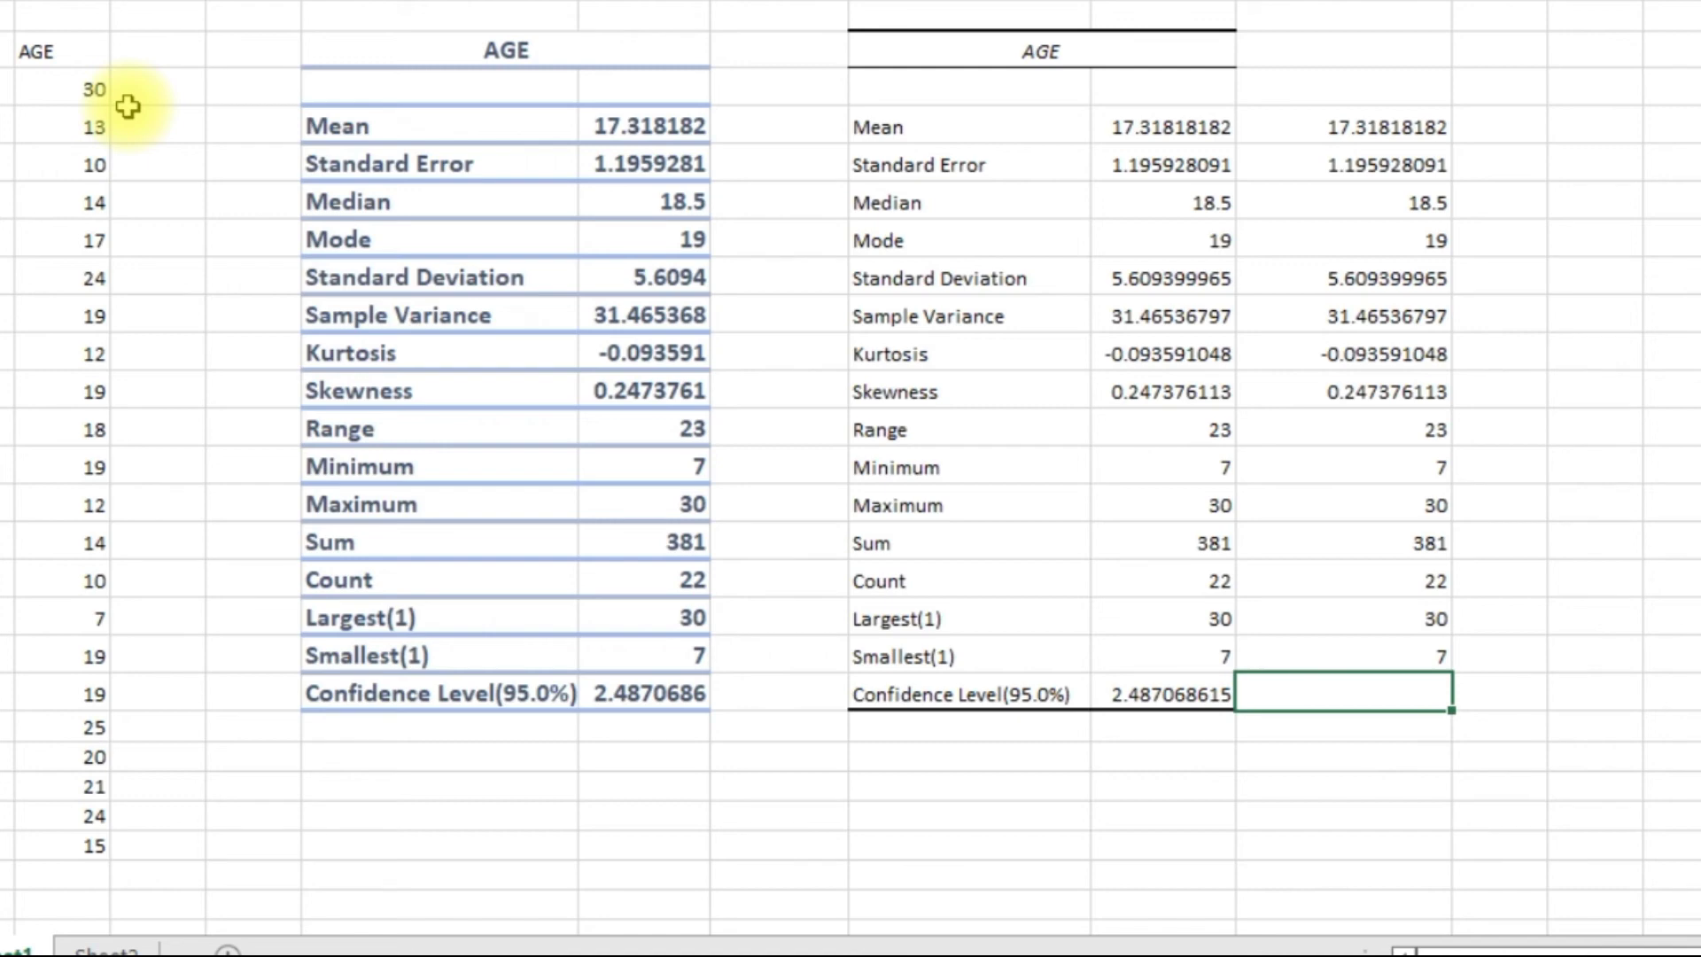
Step: Enter =CONFIDENCE.T(0.05, STDEV.S(AgeData), COUNT(AgeData)) in K20, giving 2.487068615
{"action": "type", "text": "=confin"}
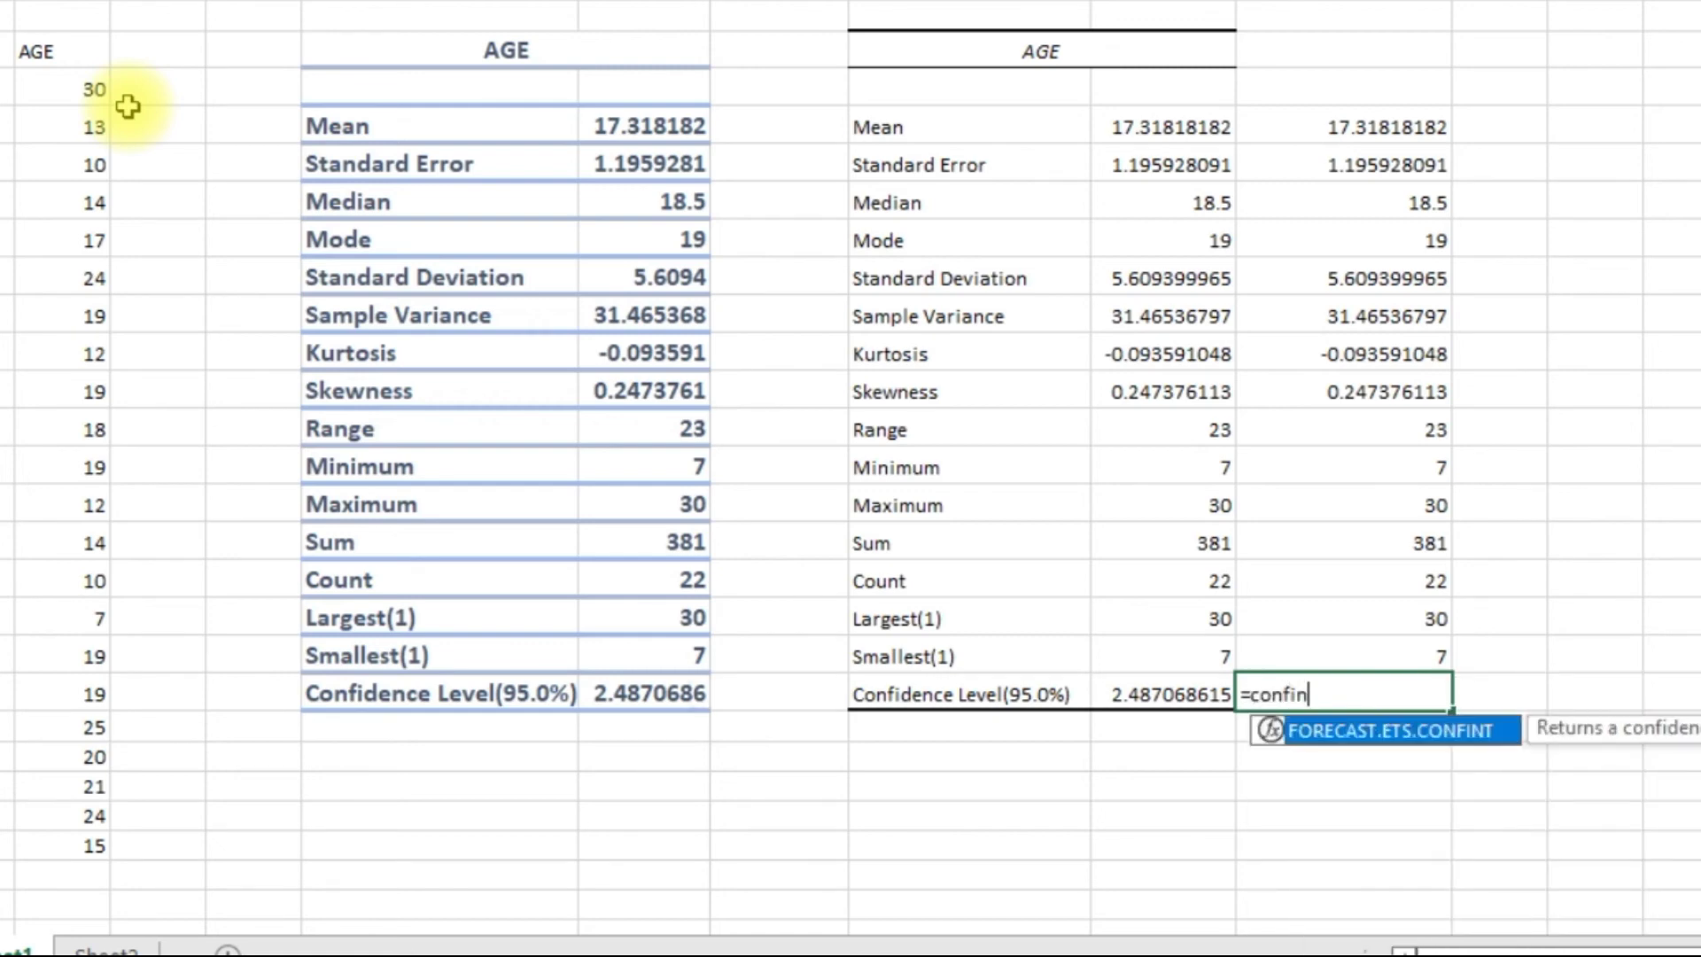
{"action": "key", "text": "BackSpace"}
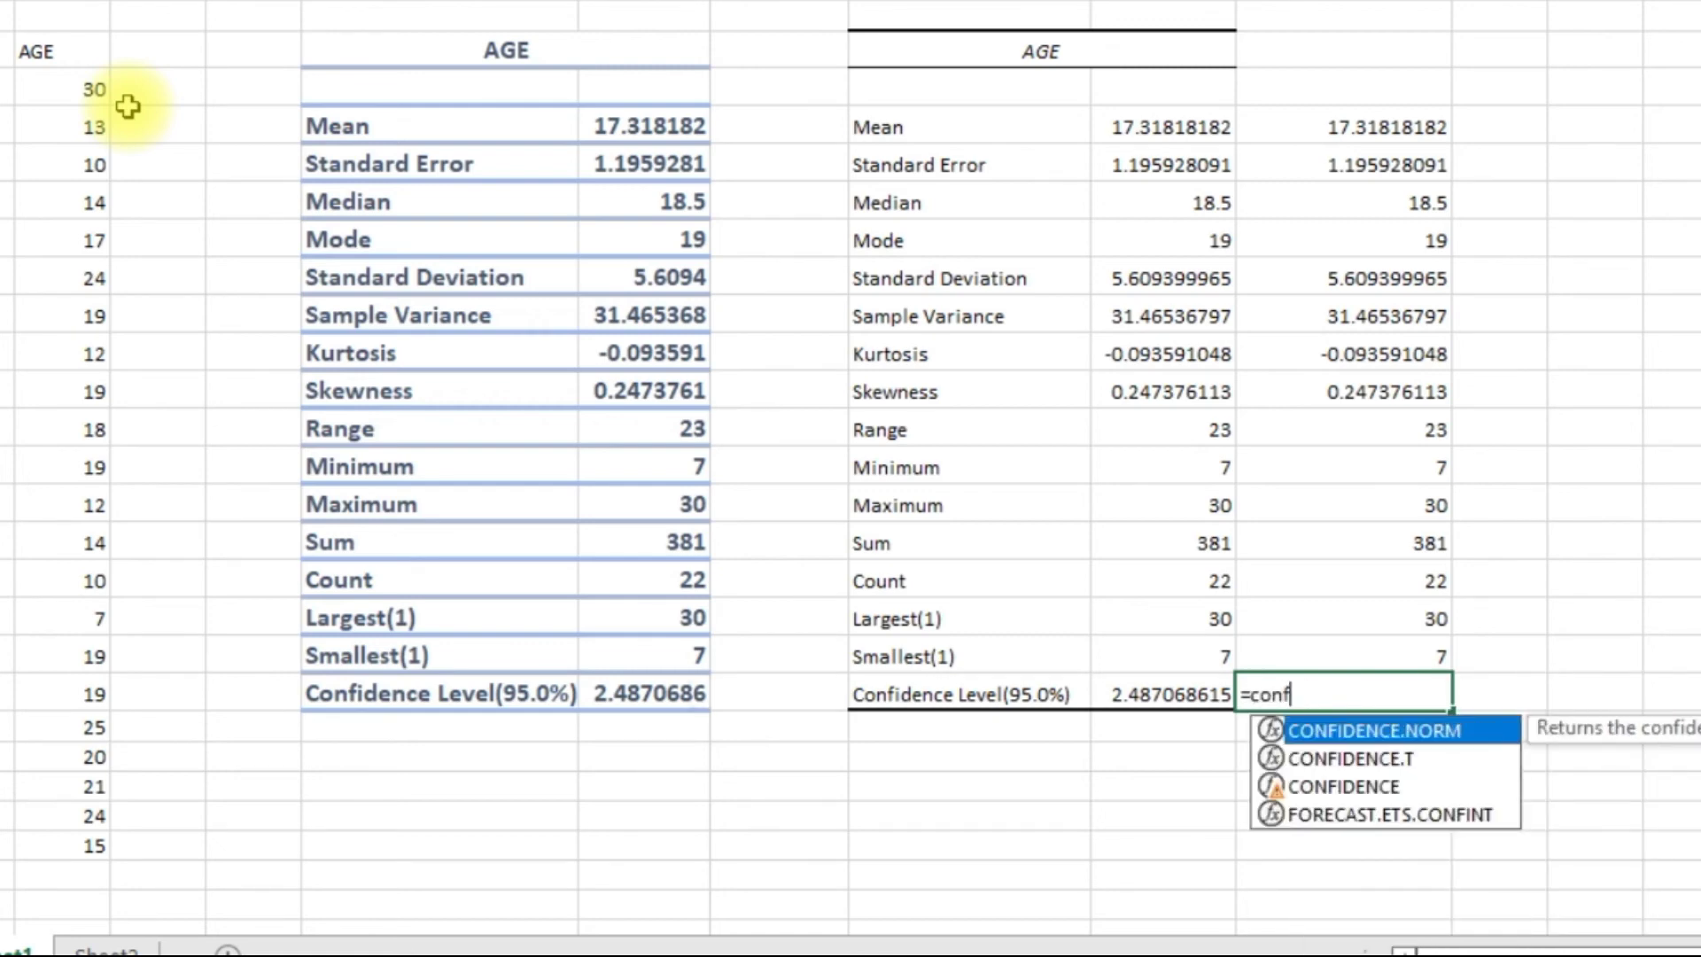
{"action": "type", "text": "iden"}
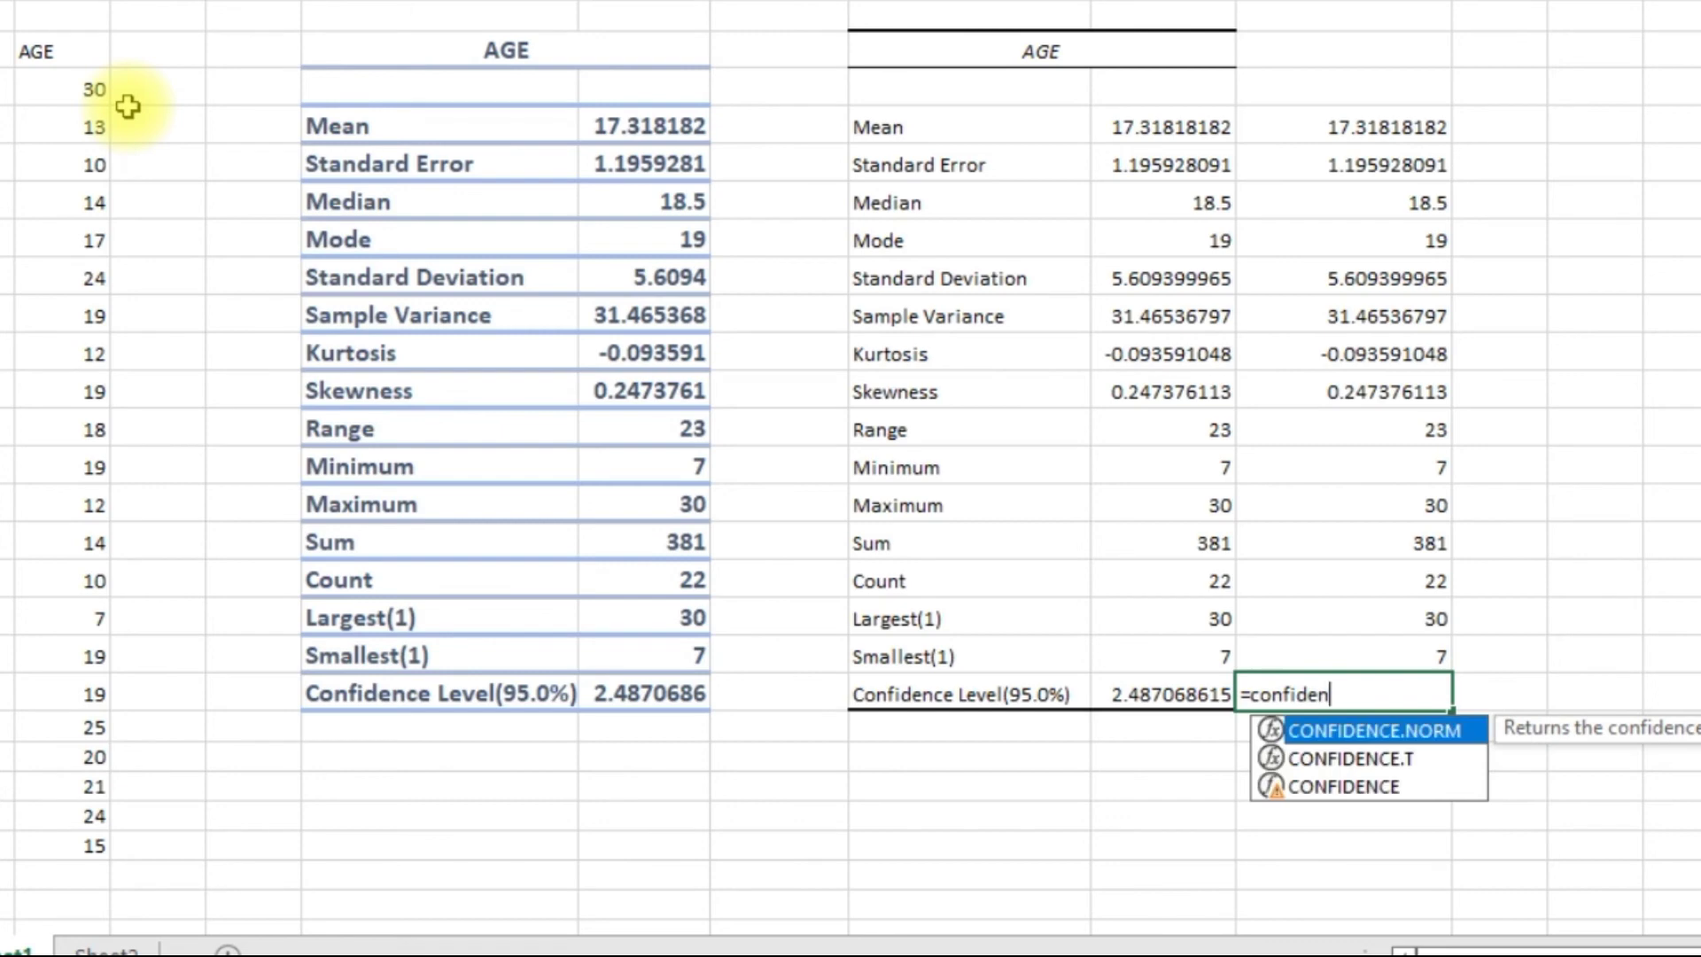
{"action": "key", "text": "Down"}
{"action": "key", "text": "Tab"}
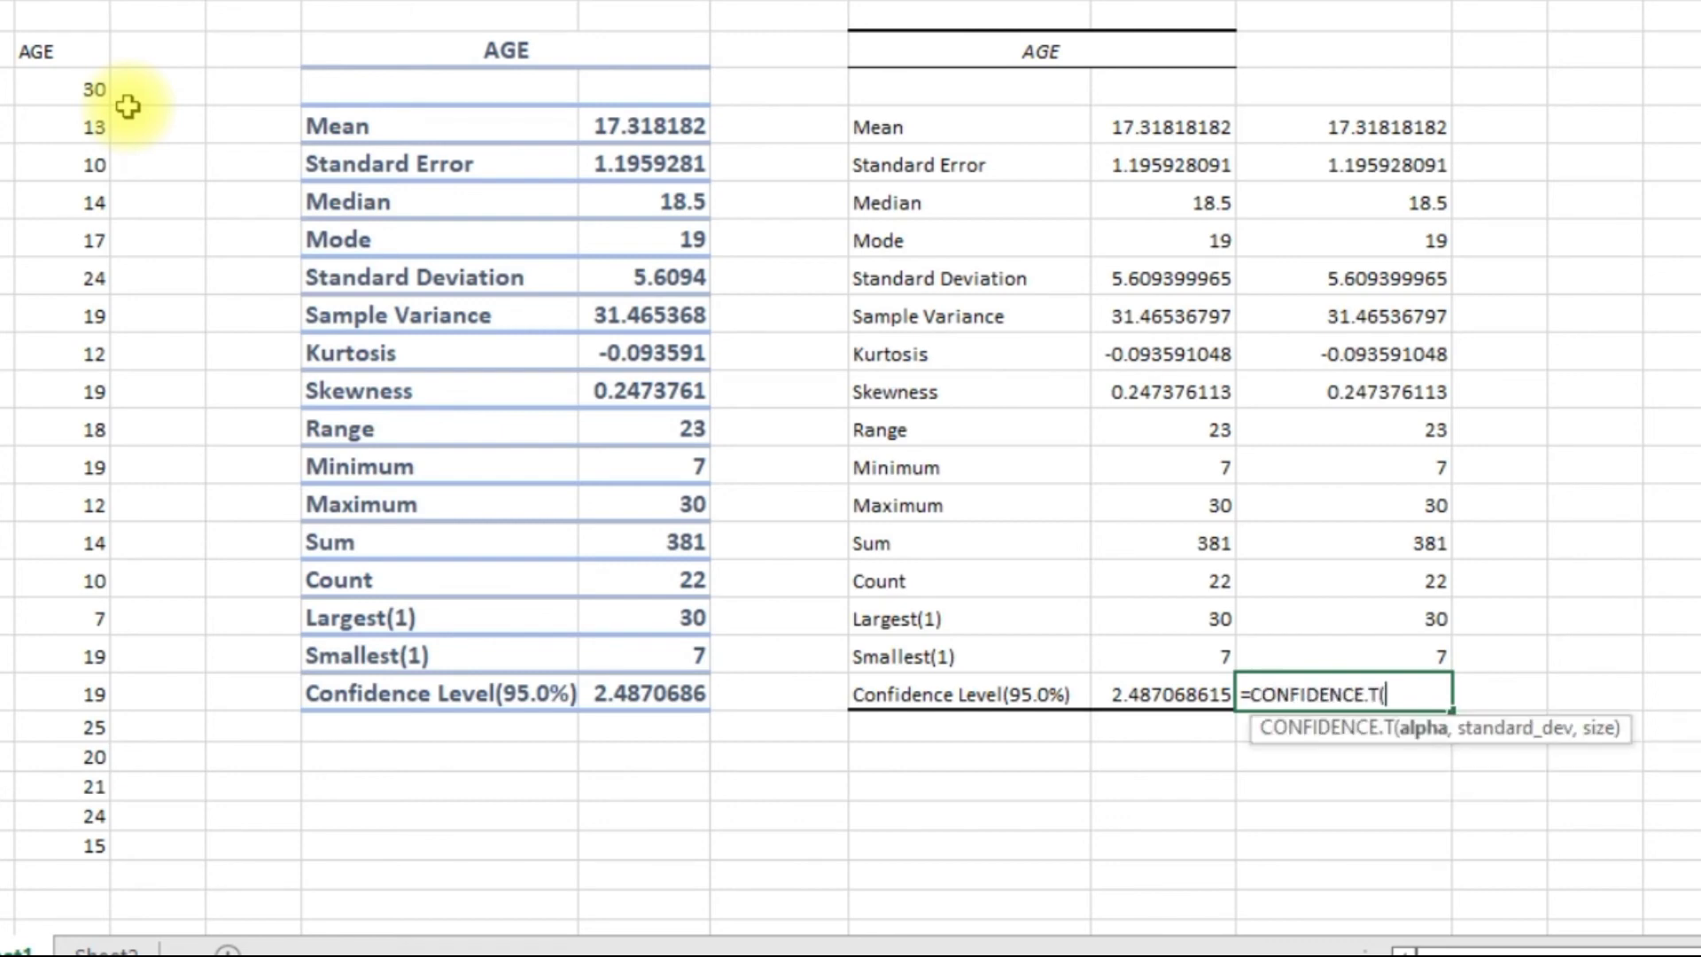
{"action": "type", "text": "0.05, sta"}
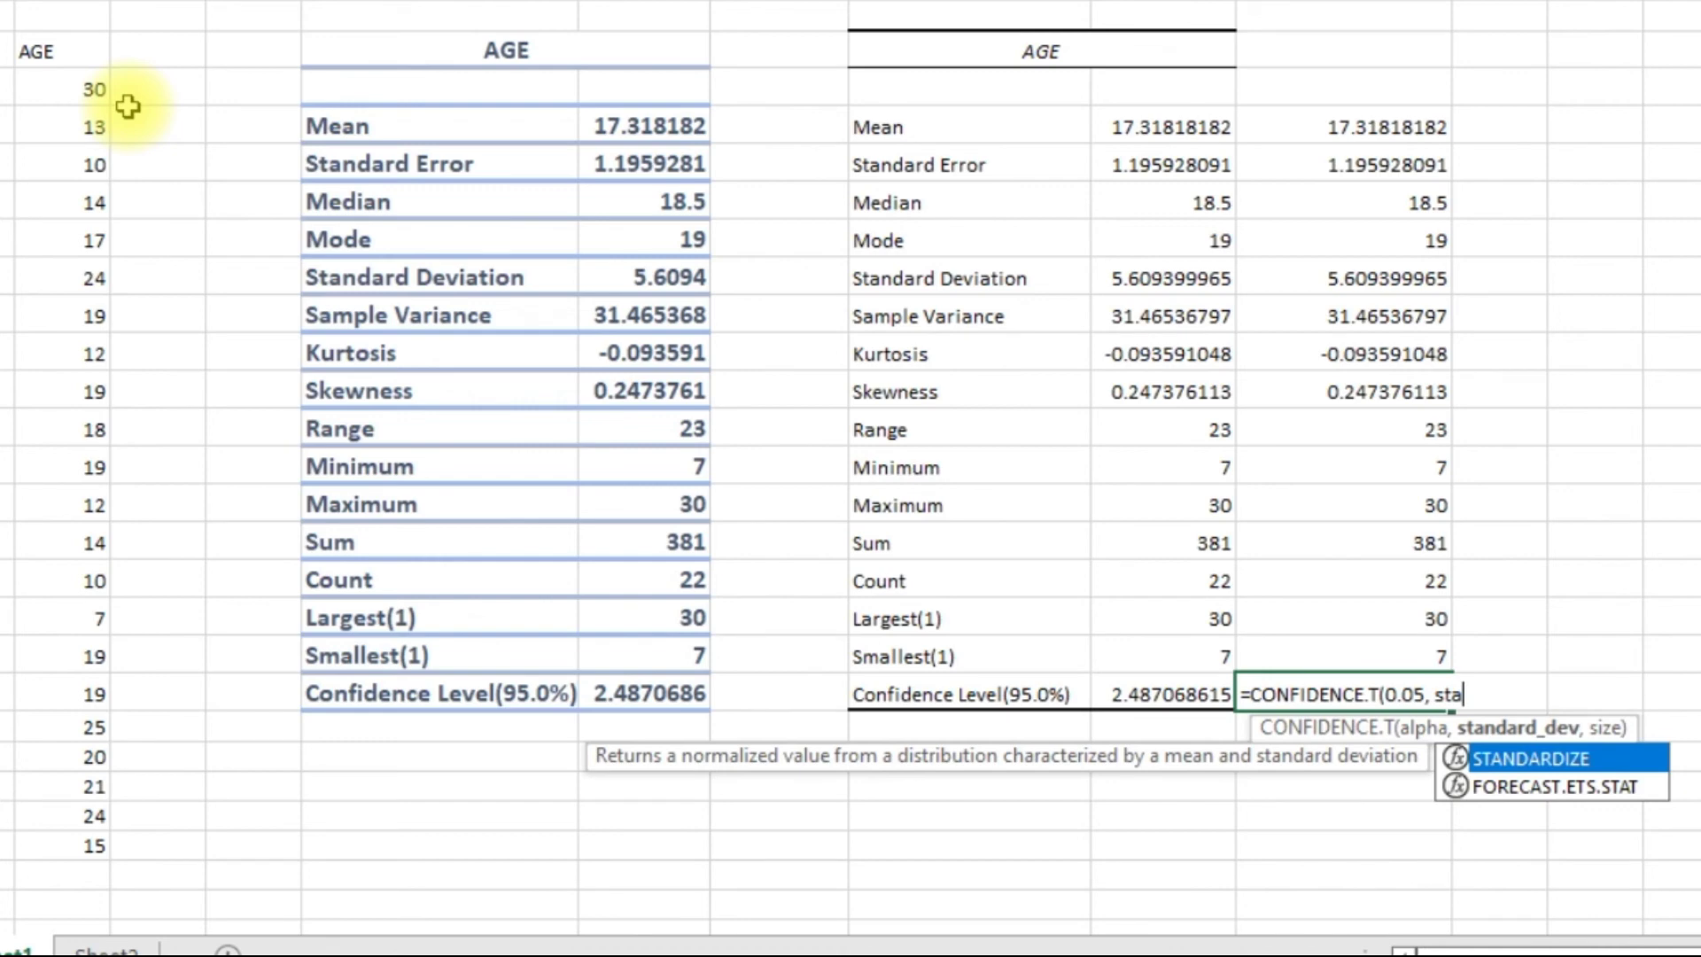
{"action": "key", "text": "BackSpace"}
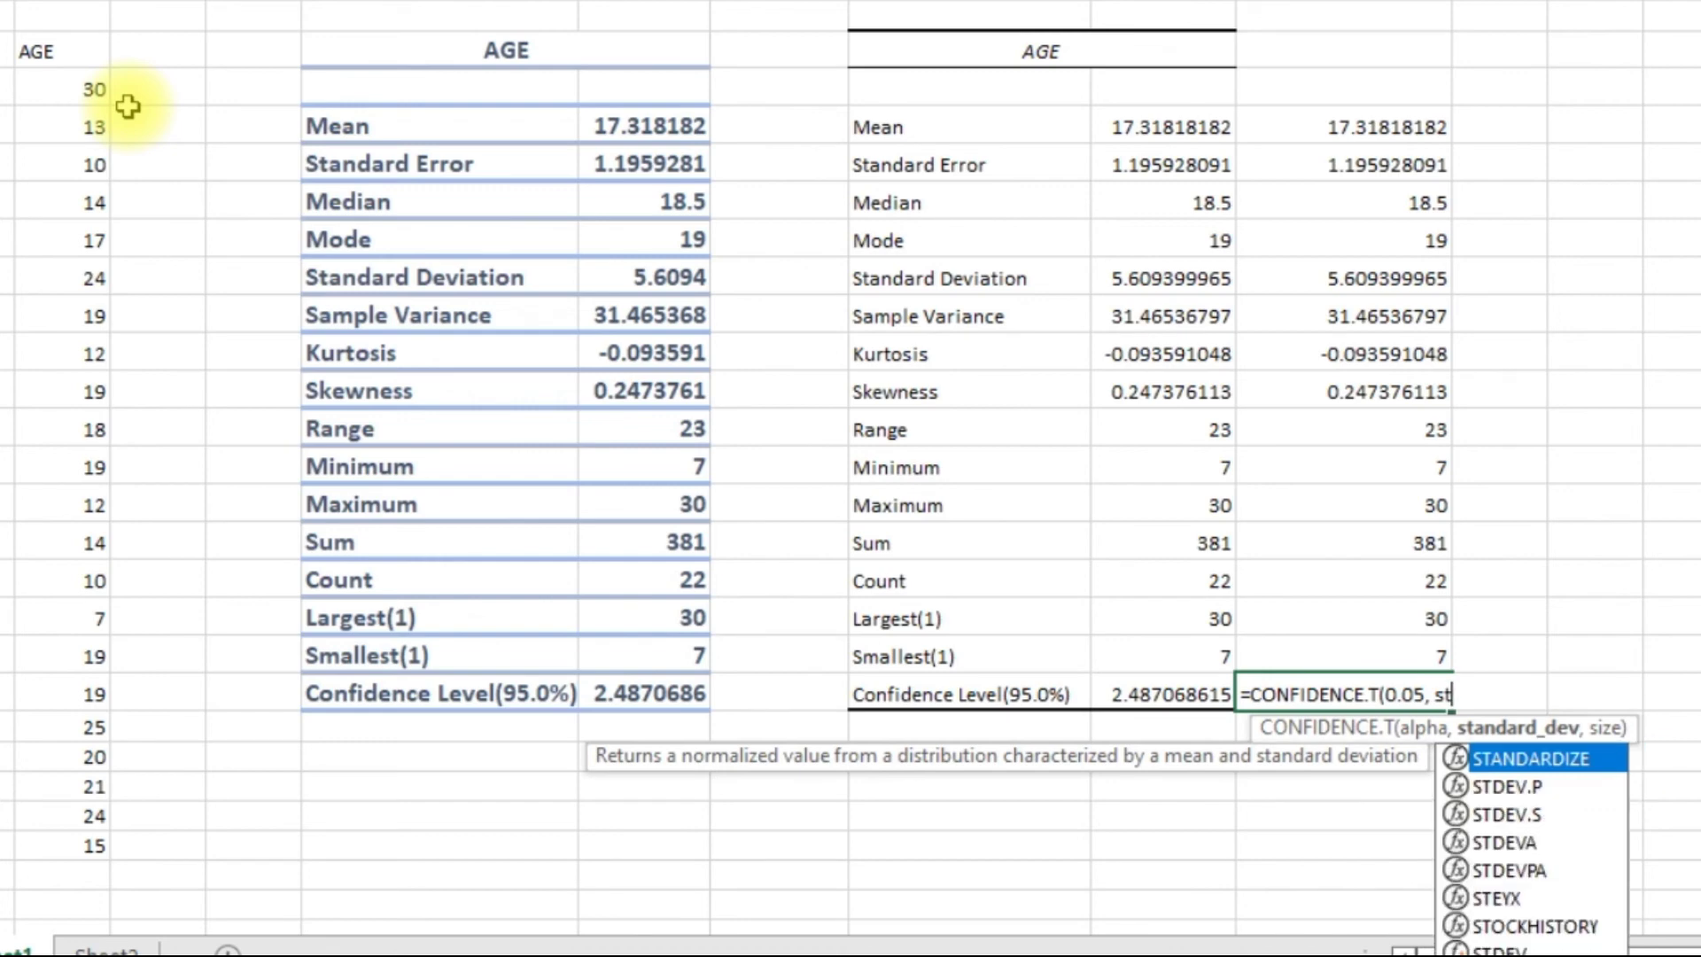
{"action": "key", "text": "Down"}
{"action": "key", "text": "Down"}
{"action": "key", "text": "Tab"}
{"action": "type", "text": "ageda"}
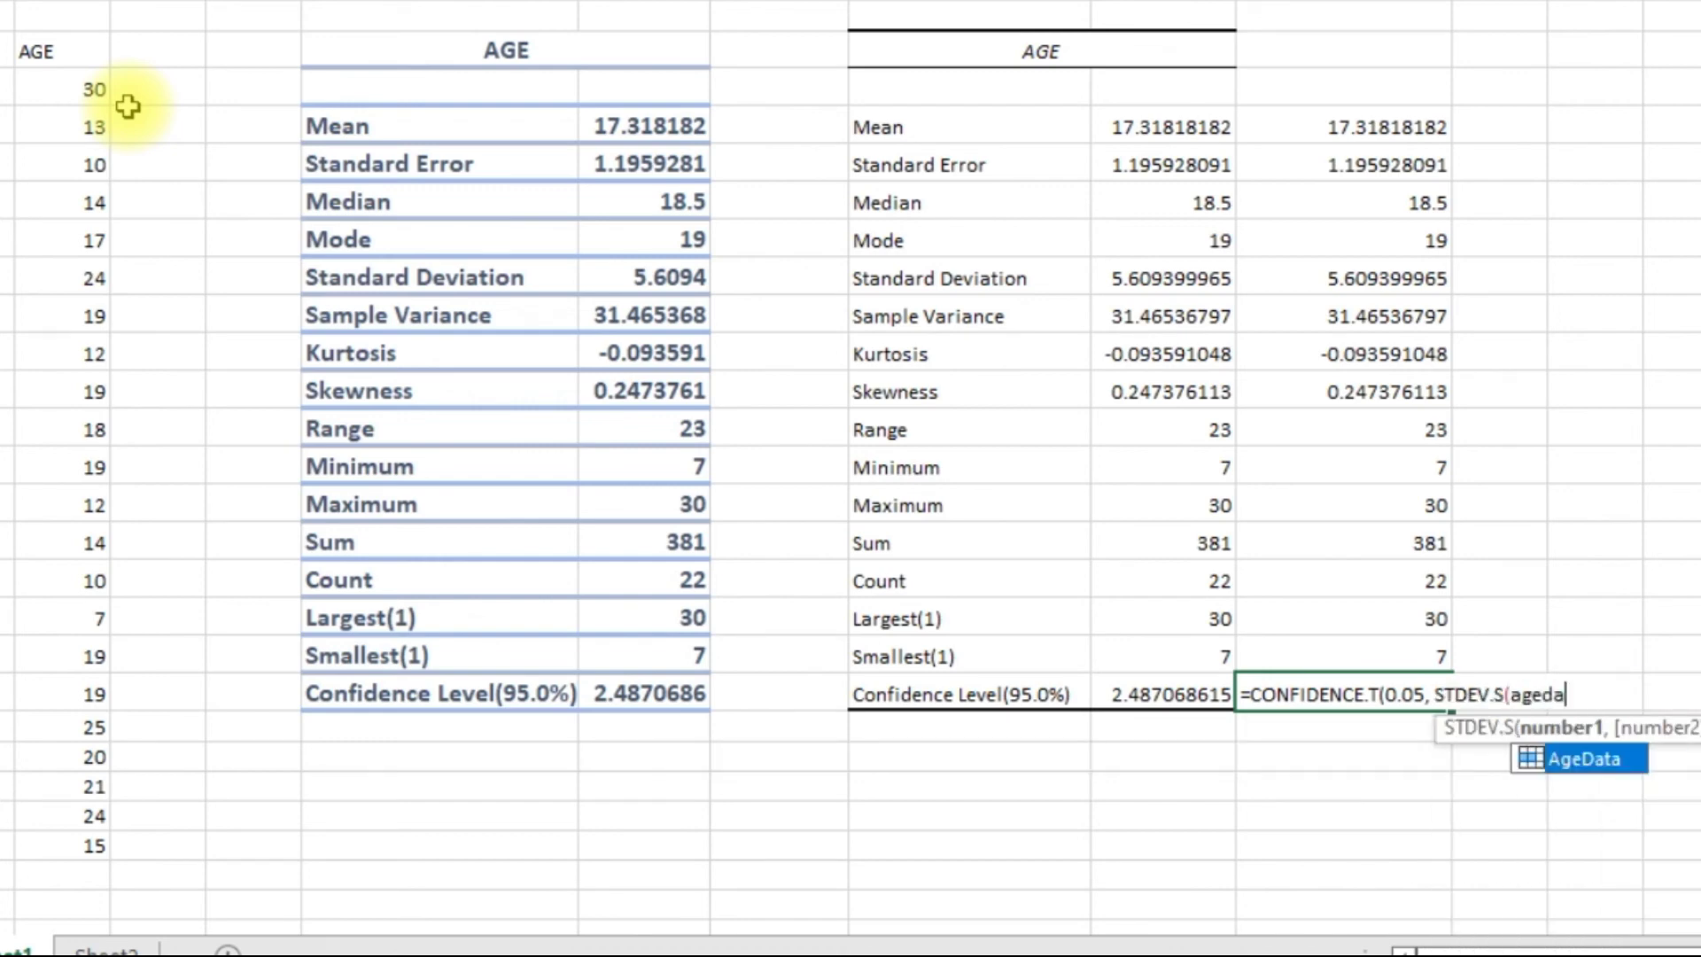
{"action": "type", "text": "ta)"}
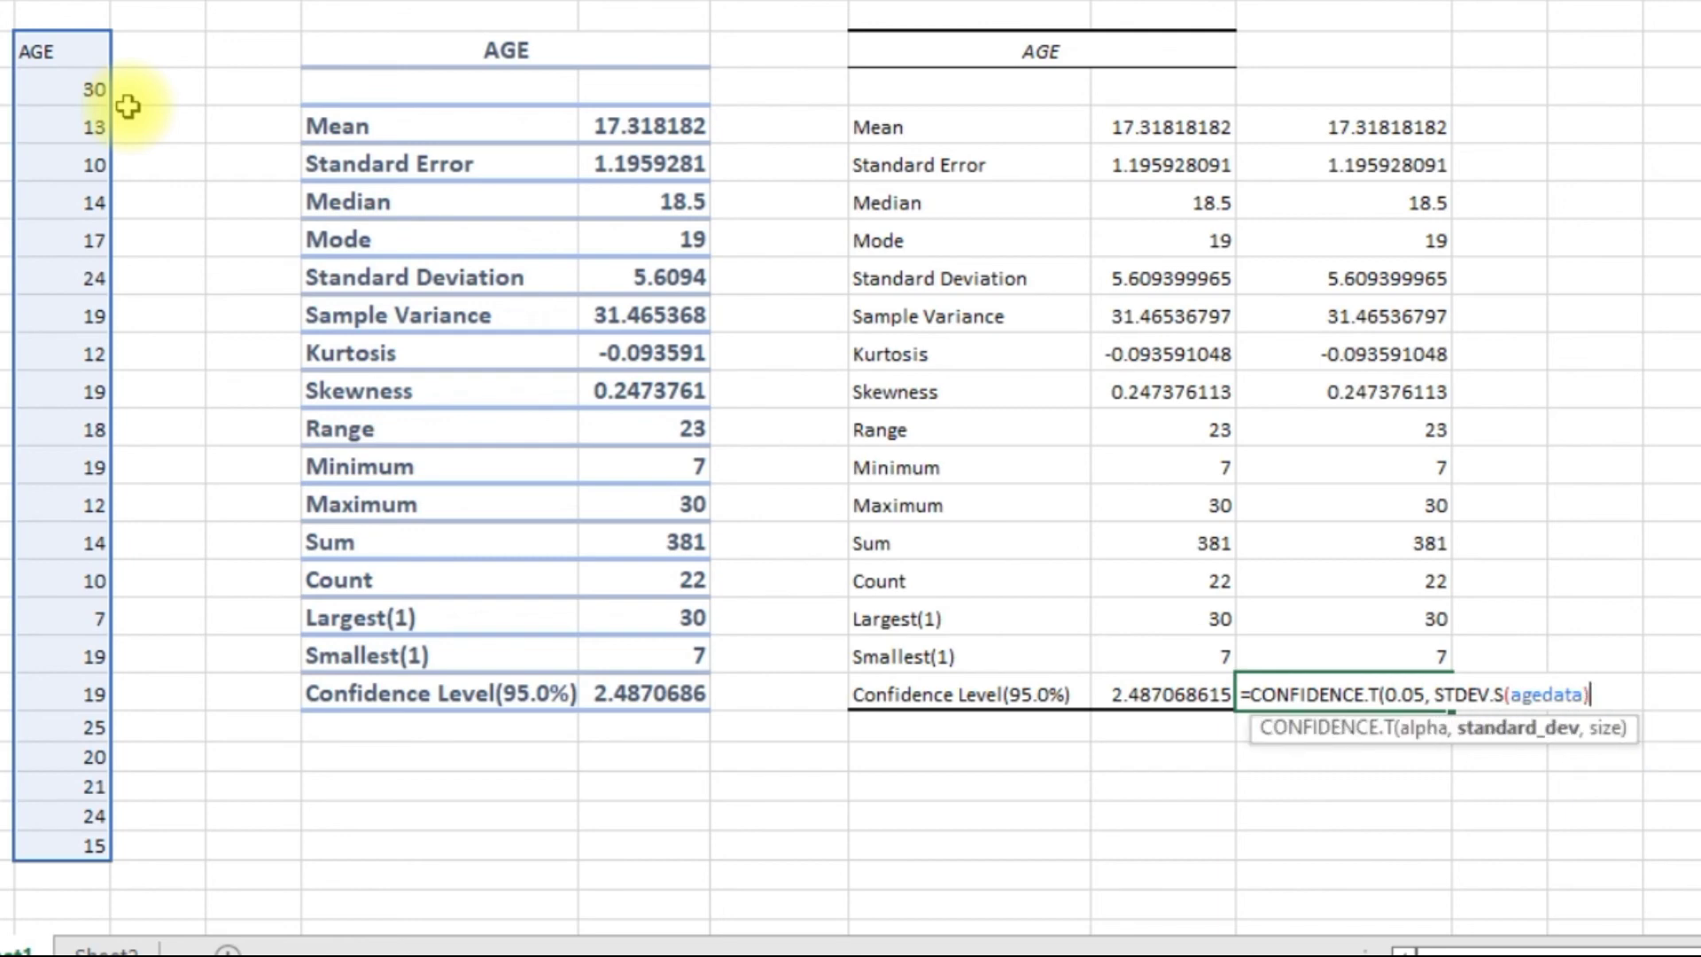
{"action": "type", "text": ", count"}
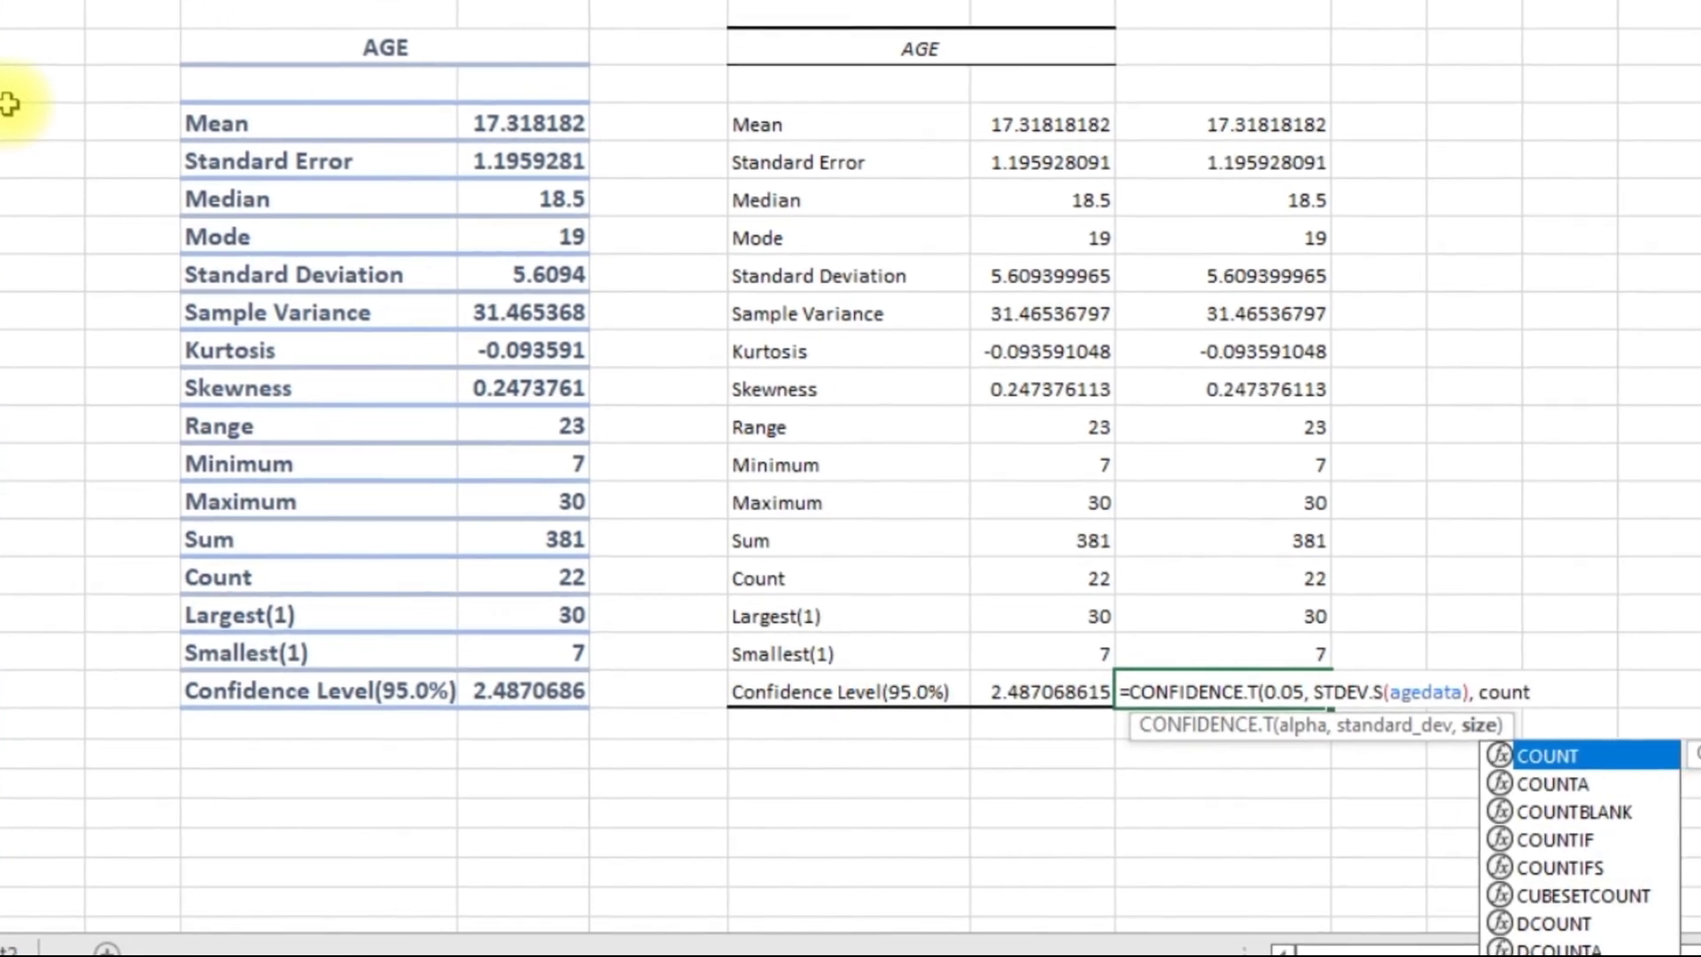
{"action": "type", "text": "("}
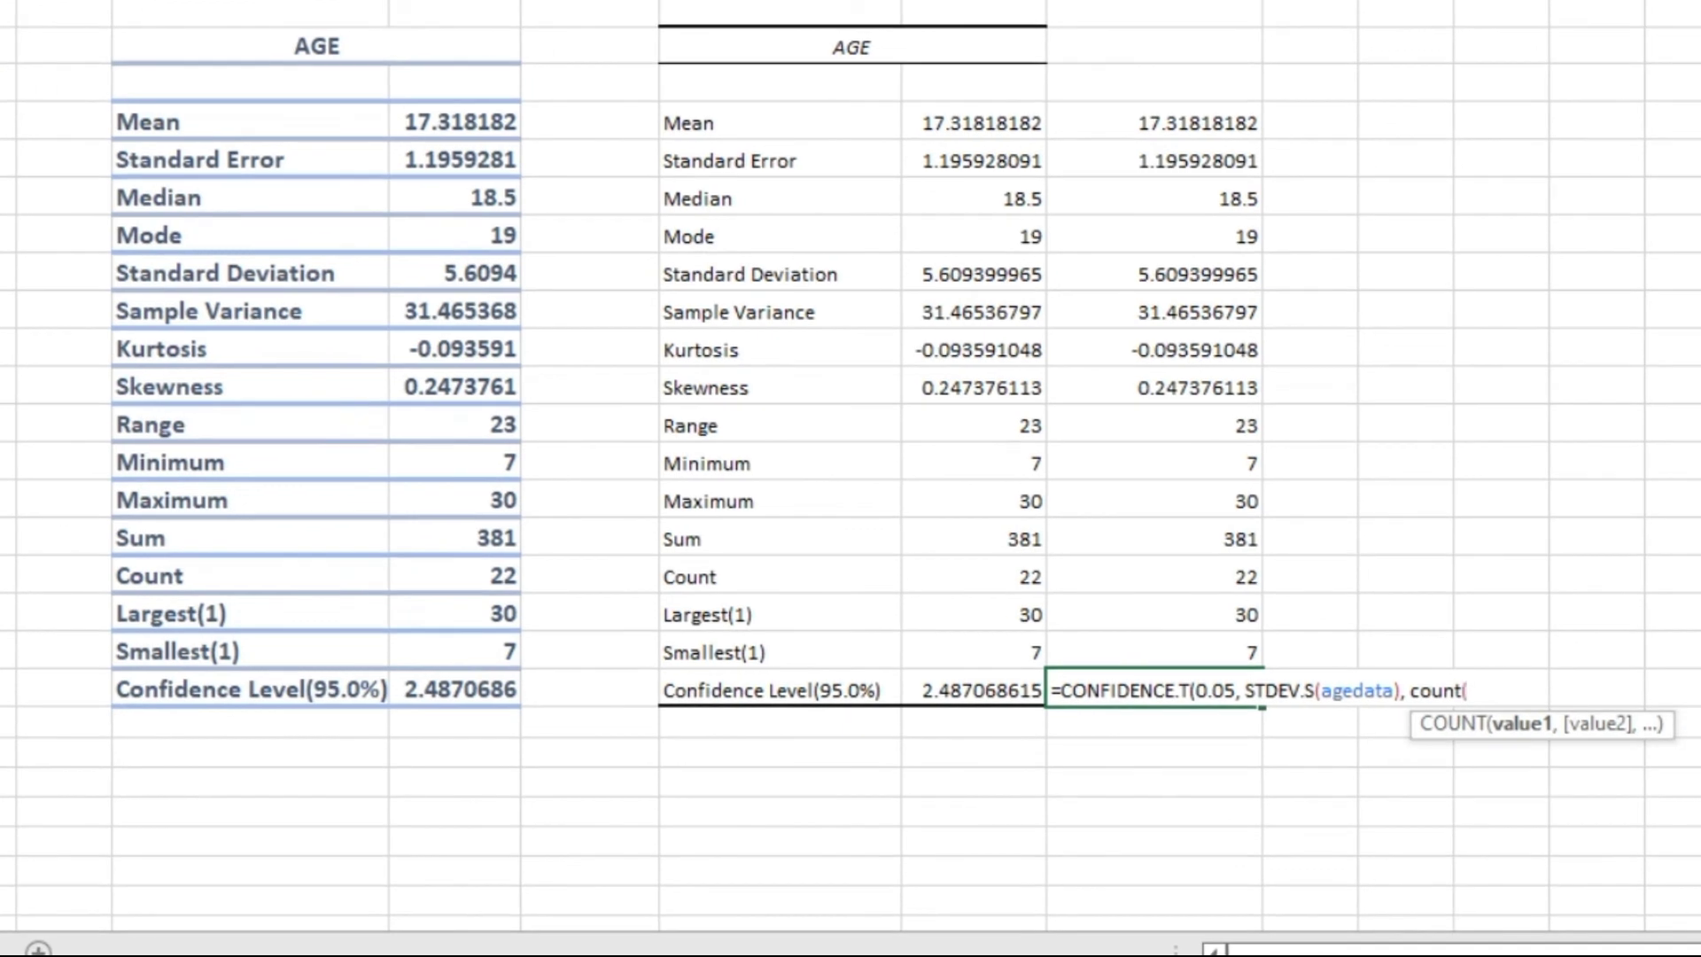
{"action": "type", "text": "agedata"}
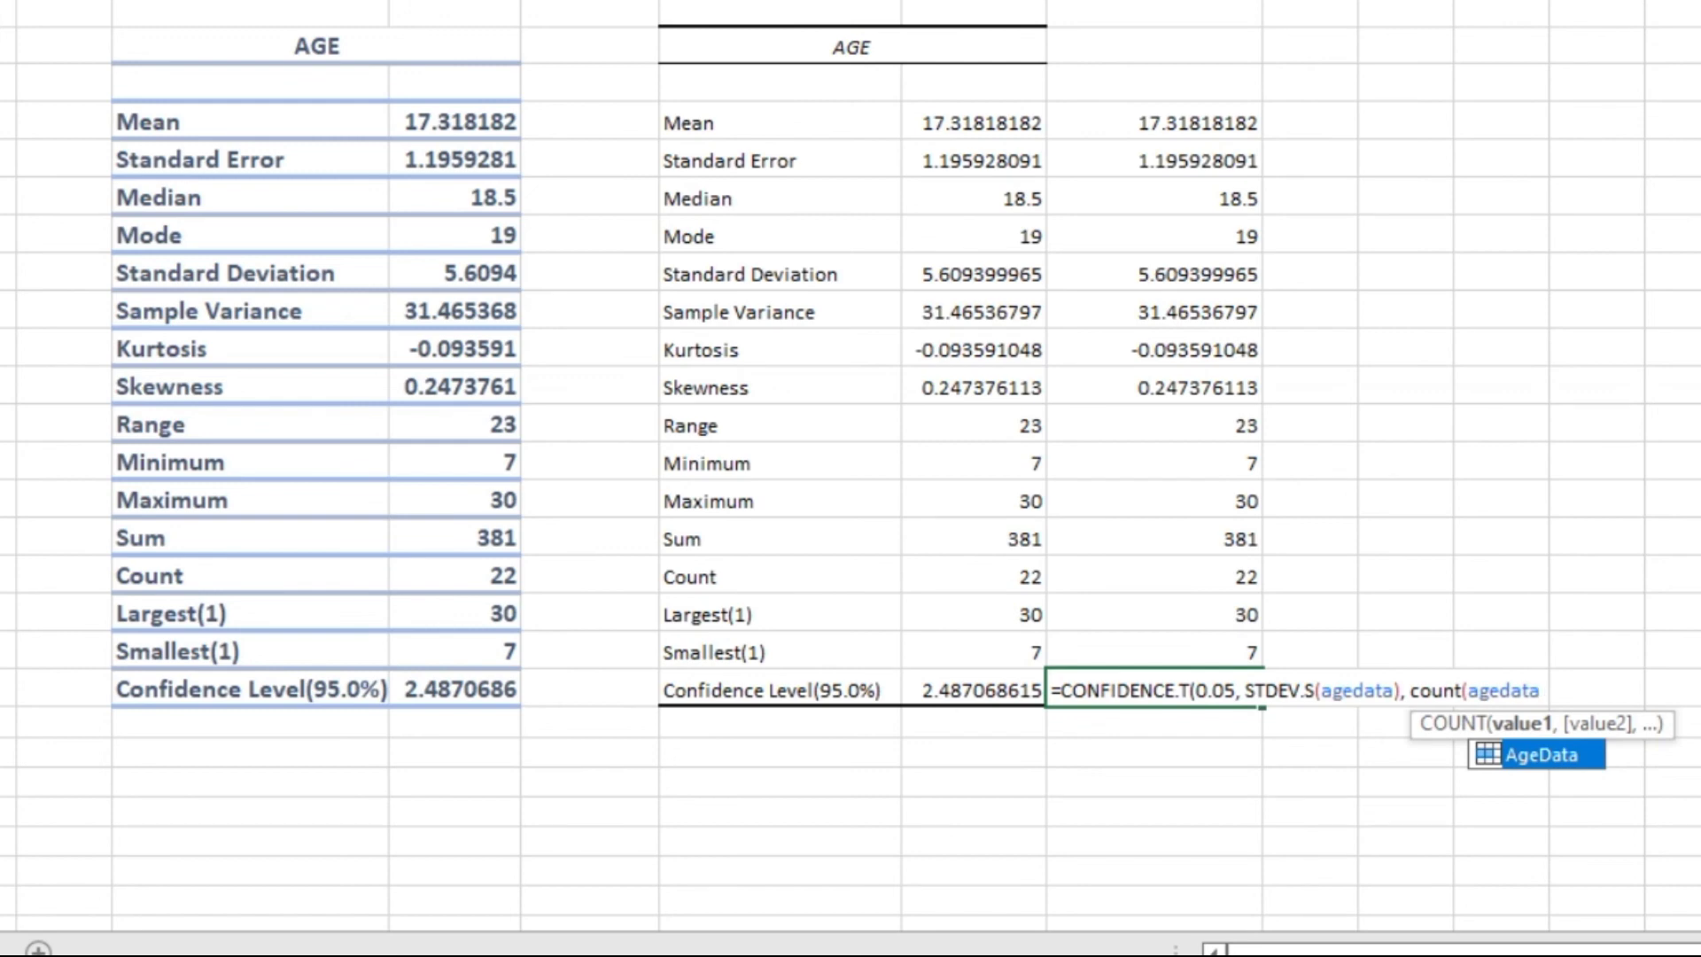
{"action": "type", "text": "))"}
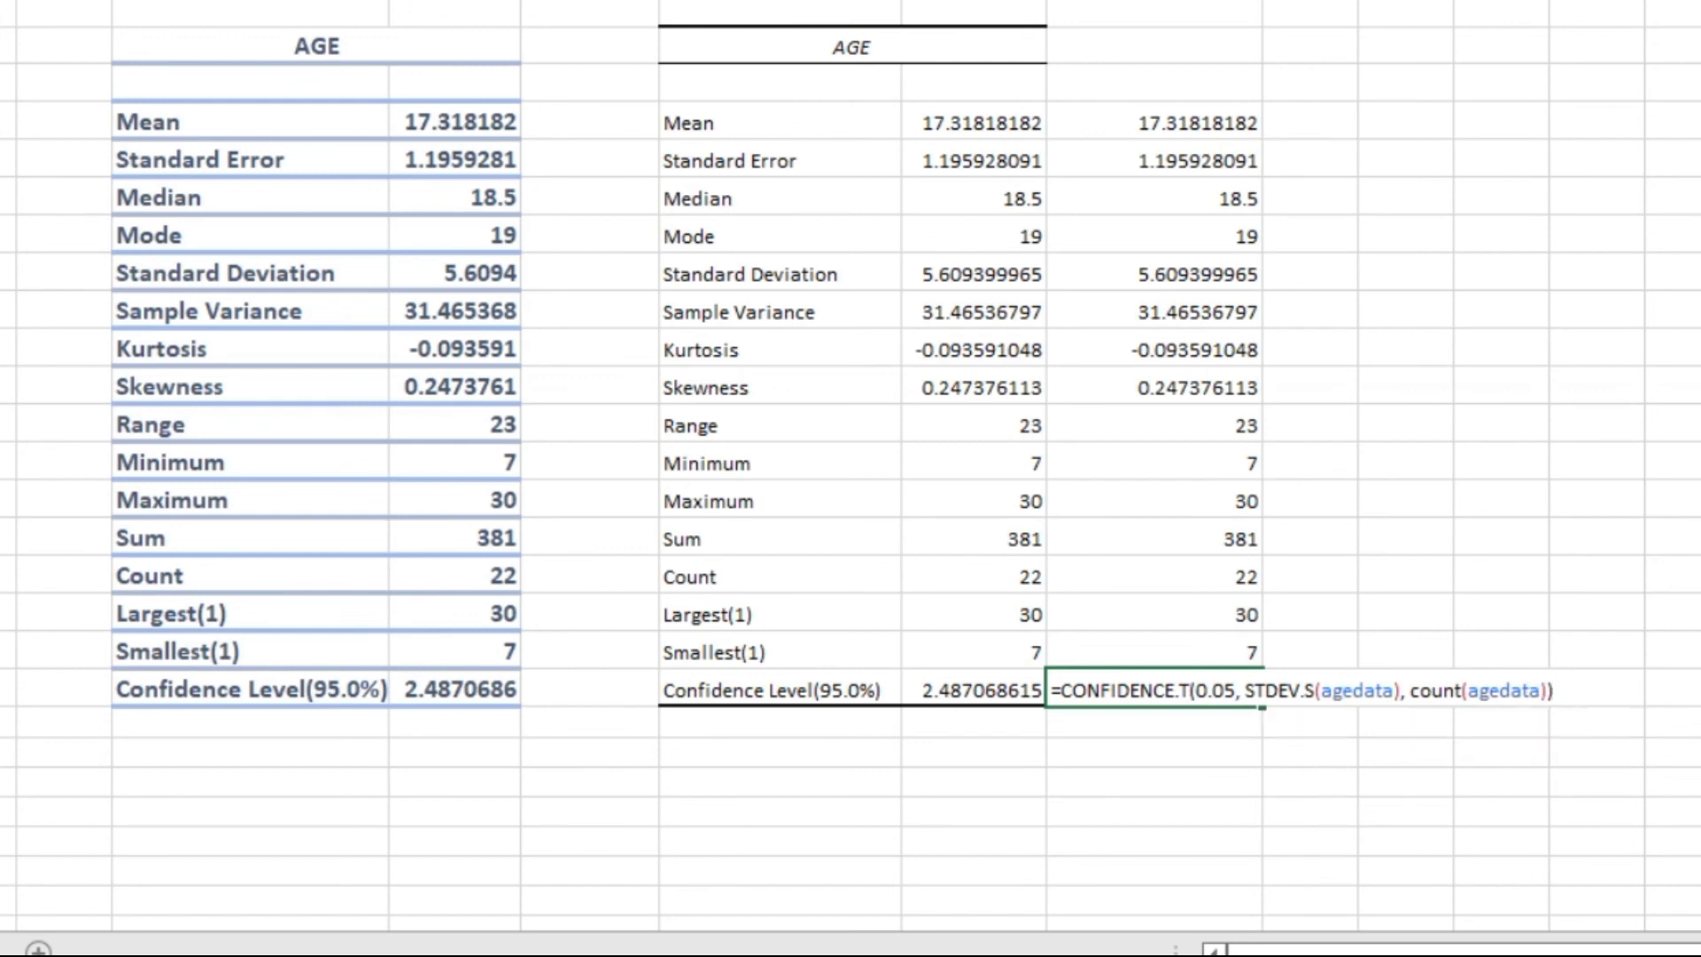
{"action": "key", "text": "Return"}
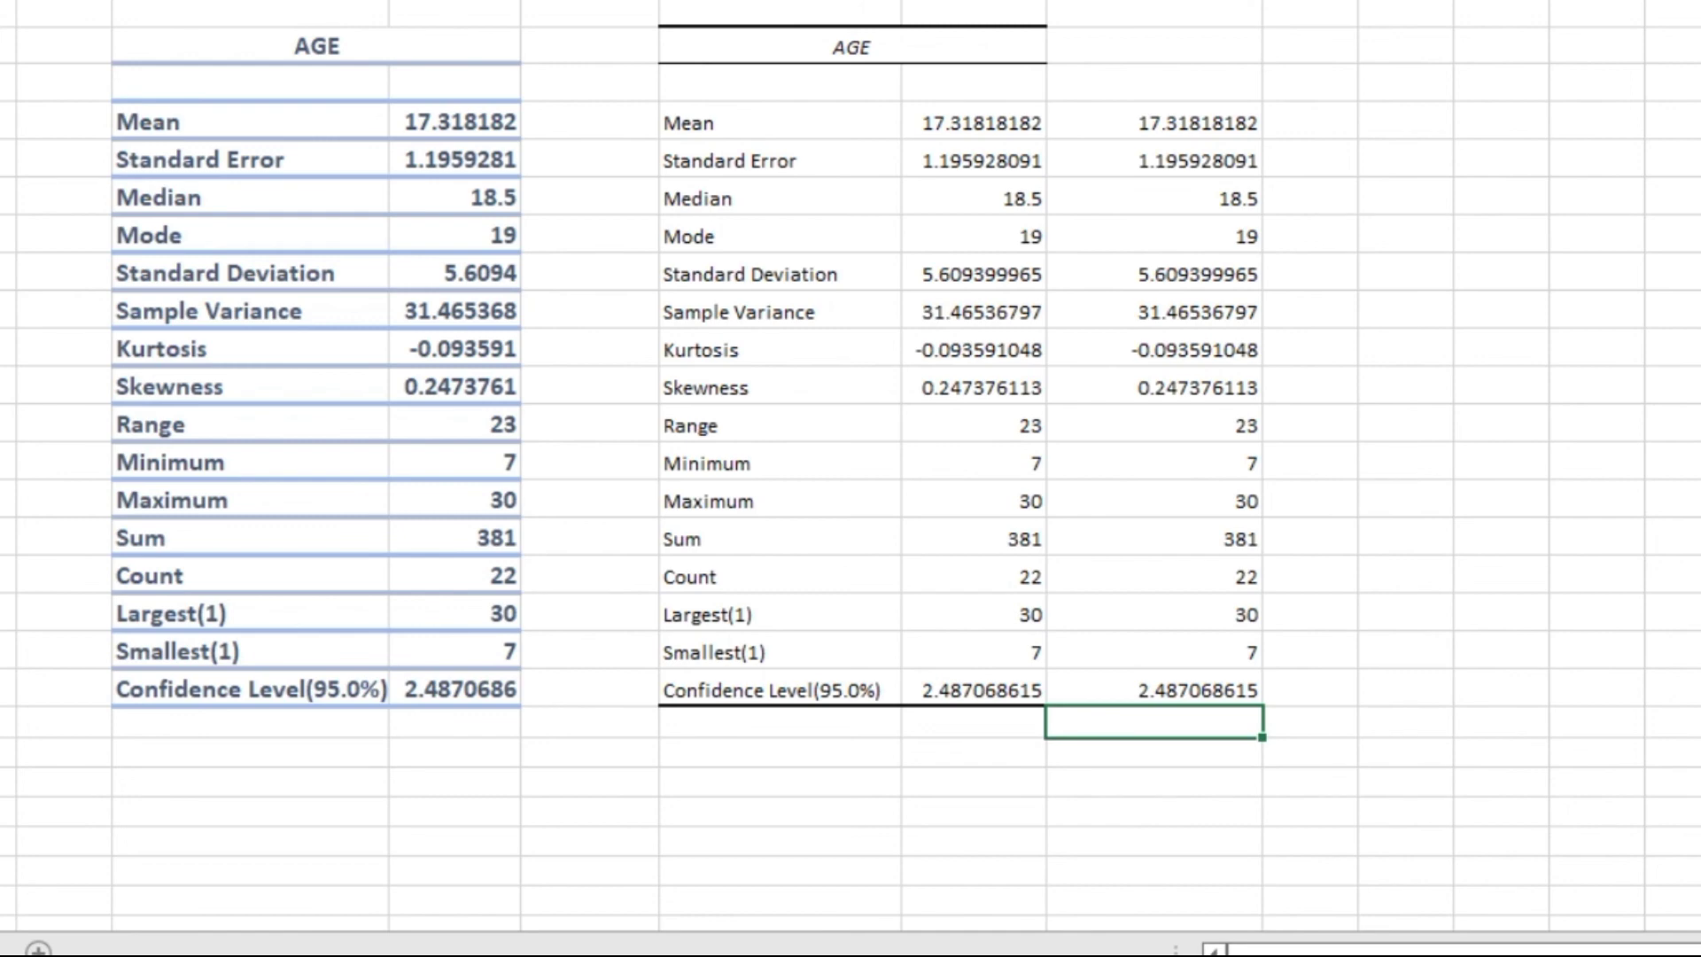
{"action": "key", "text": "Up"}
{"action": "key", "text": "Up"}
{"action": "key", "text": "Up"}
{"action": "key", "text": "Up"}
{"action": "key", "text": "Up"}
{"action": "key", "text": "Up"}
{"action": "key", "text": "Up"}
{"action": "key", "text": "Up"}
{"action": "key", "text": "Up"}
{"action": "key", "text": "Up"}
{"action": "key", "text": "Up"}
{"action": "key", "text": "Up"}
{"action": "key", "text": "Up"}
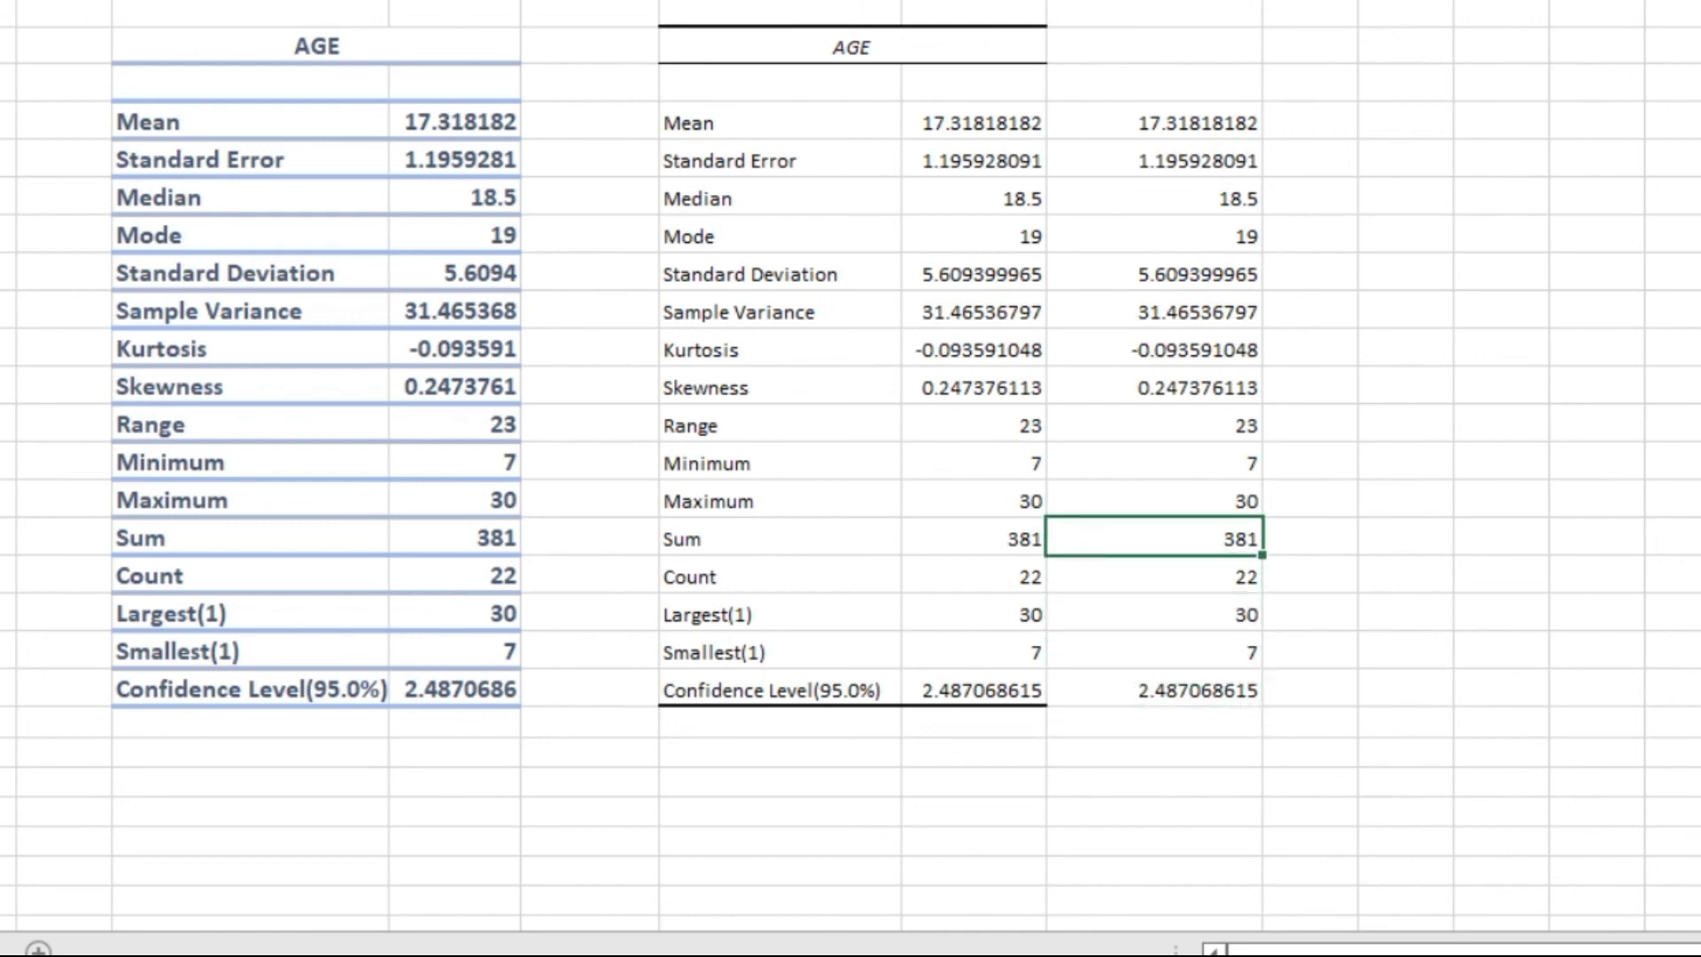
Step: Centre the AGE heading across J3:K3 using Center Across Selection alignment
{"action": "key", "text": "Up"}
{"action": "key", "text": "Up"}
{"action": "key", "text": "Up"}
{"action": "key", "text": "Up"}
{"action": "key", "text": "Up"}
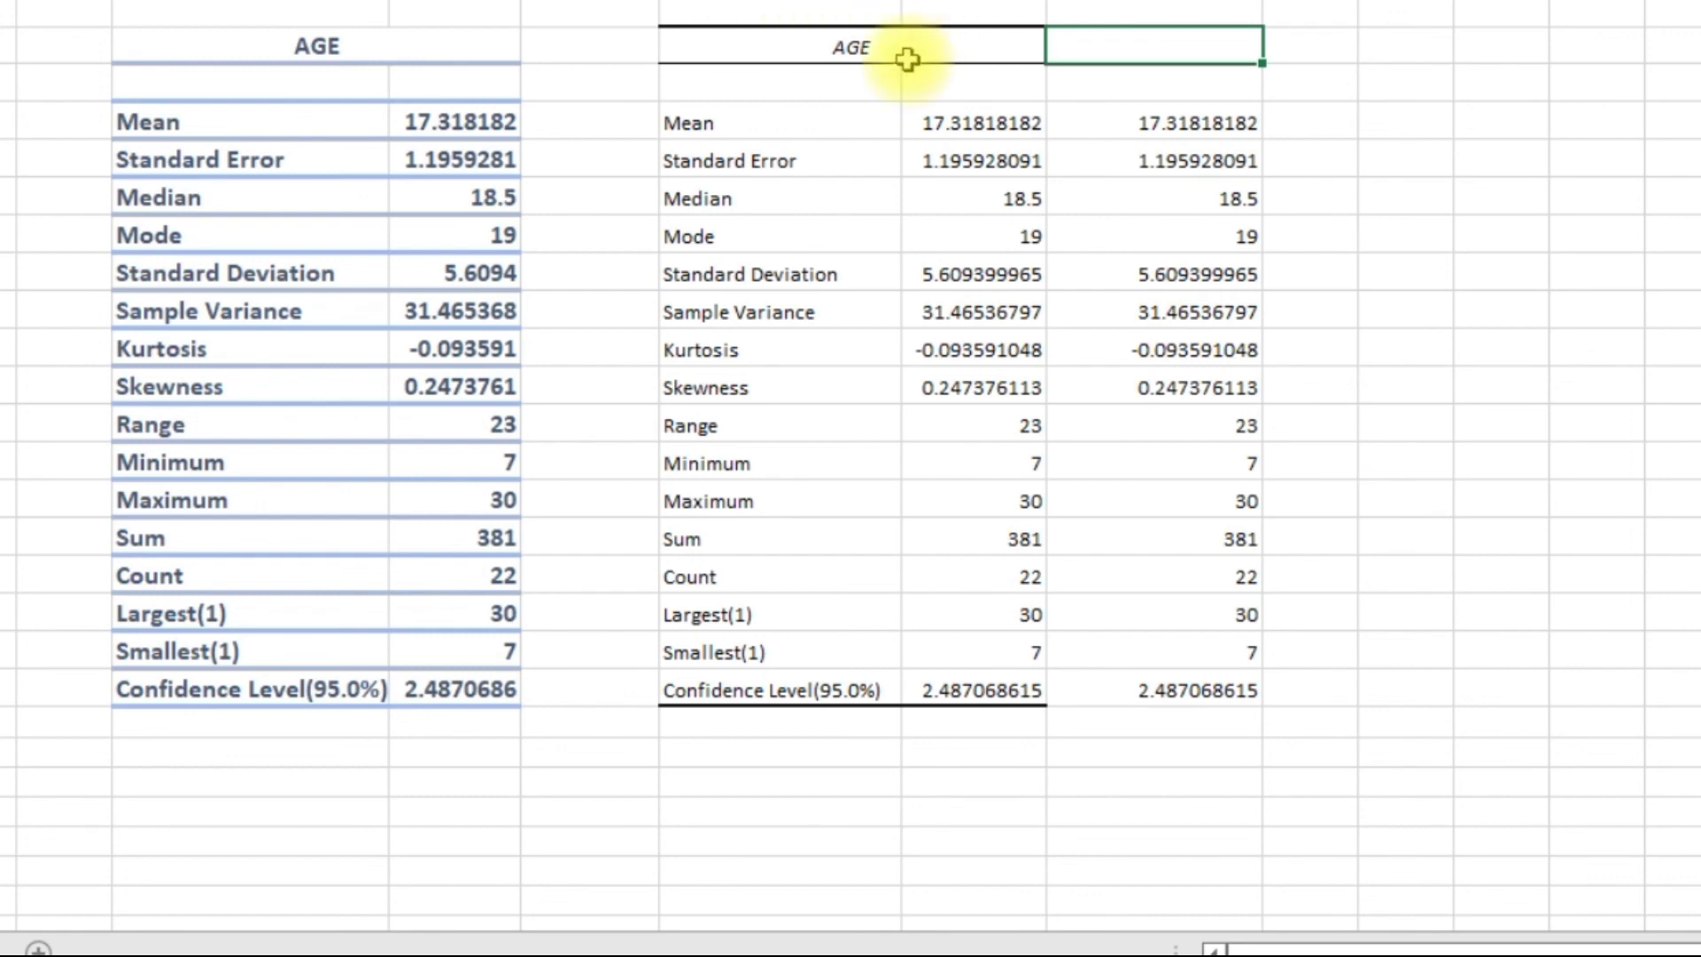
{"action": "left_click_drag", "start_coordinate": [912, 49], "coordinate": [1148, 36]}
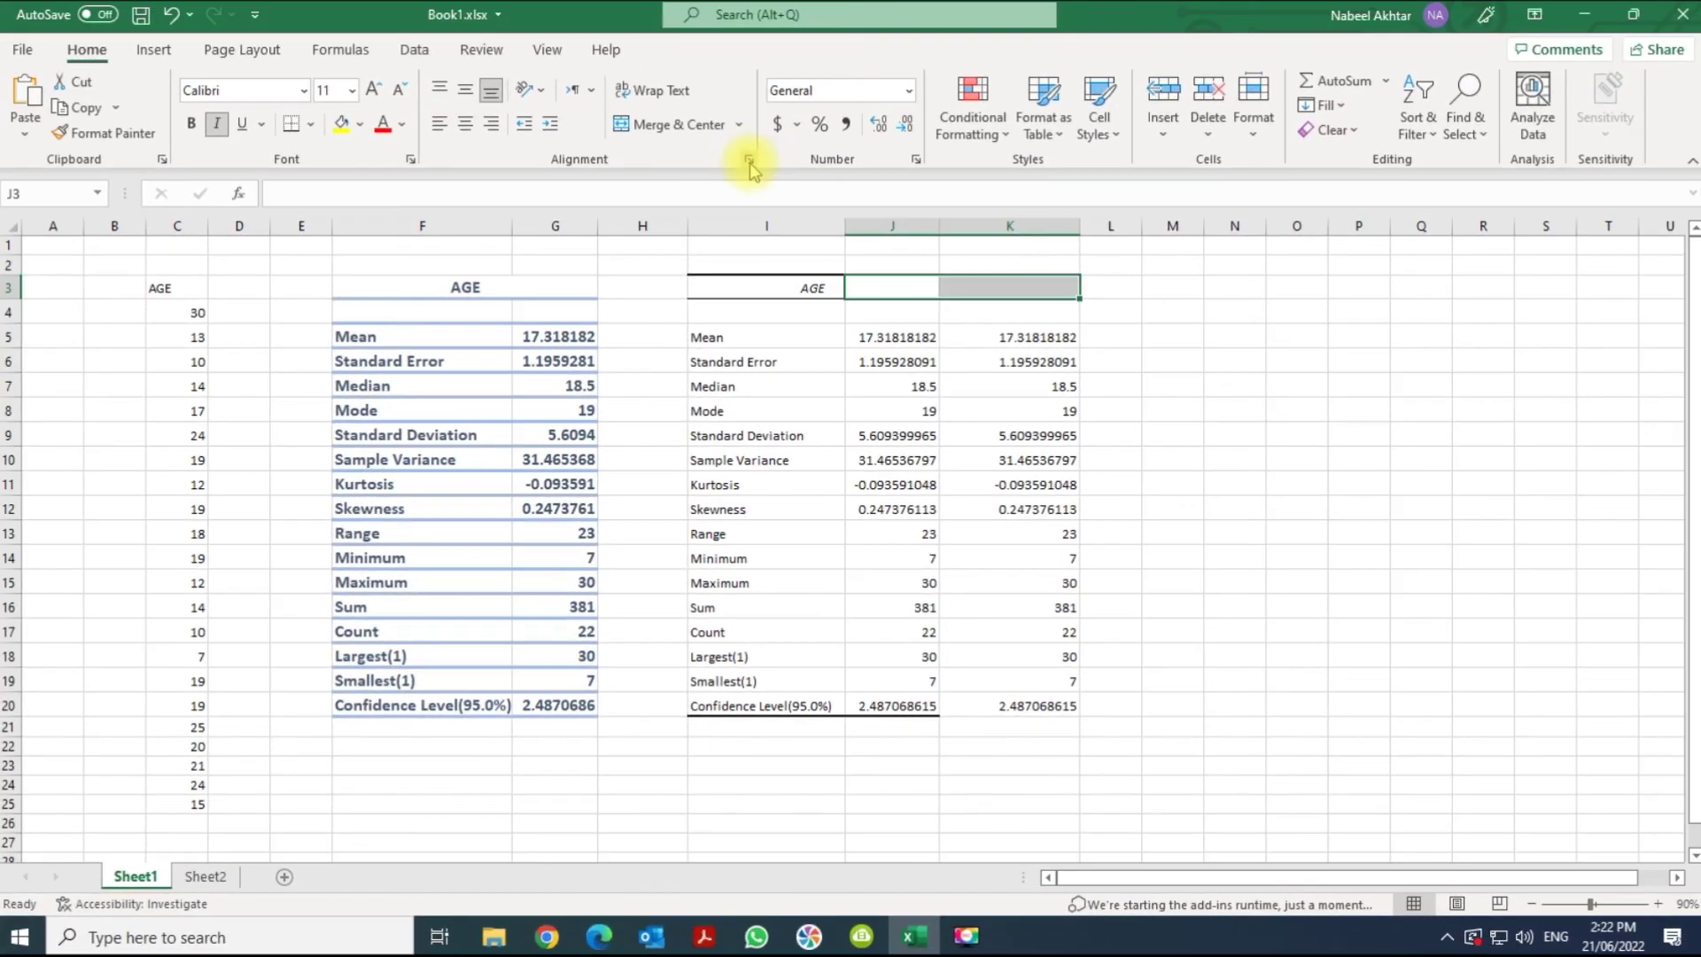
{"action": "left_click", "coordinate": [750, 134]}
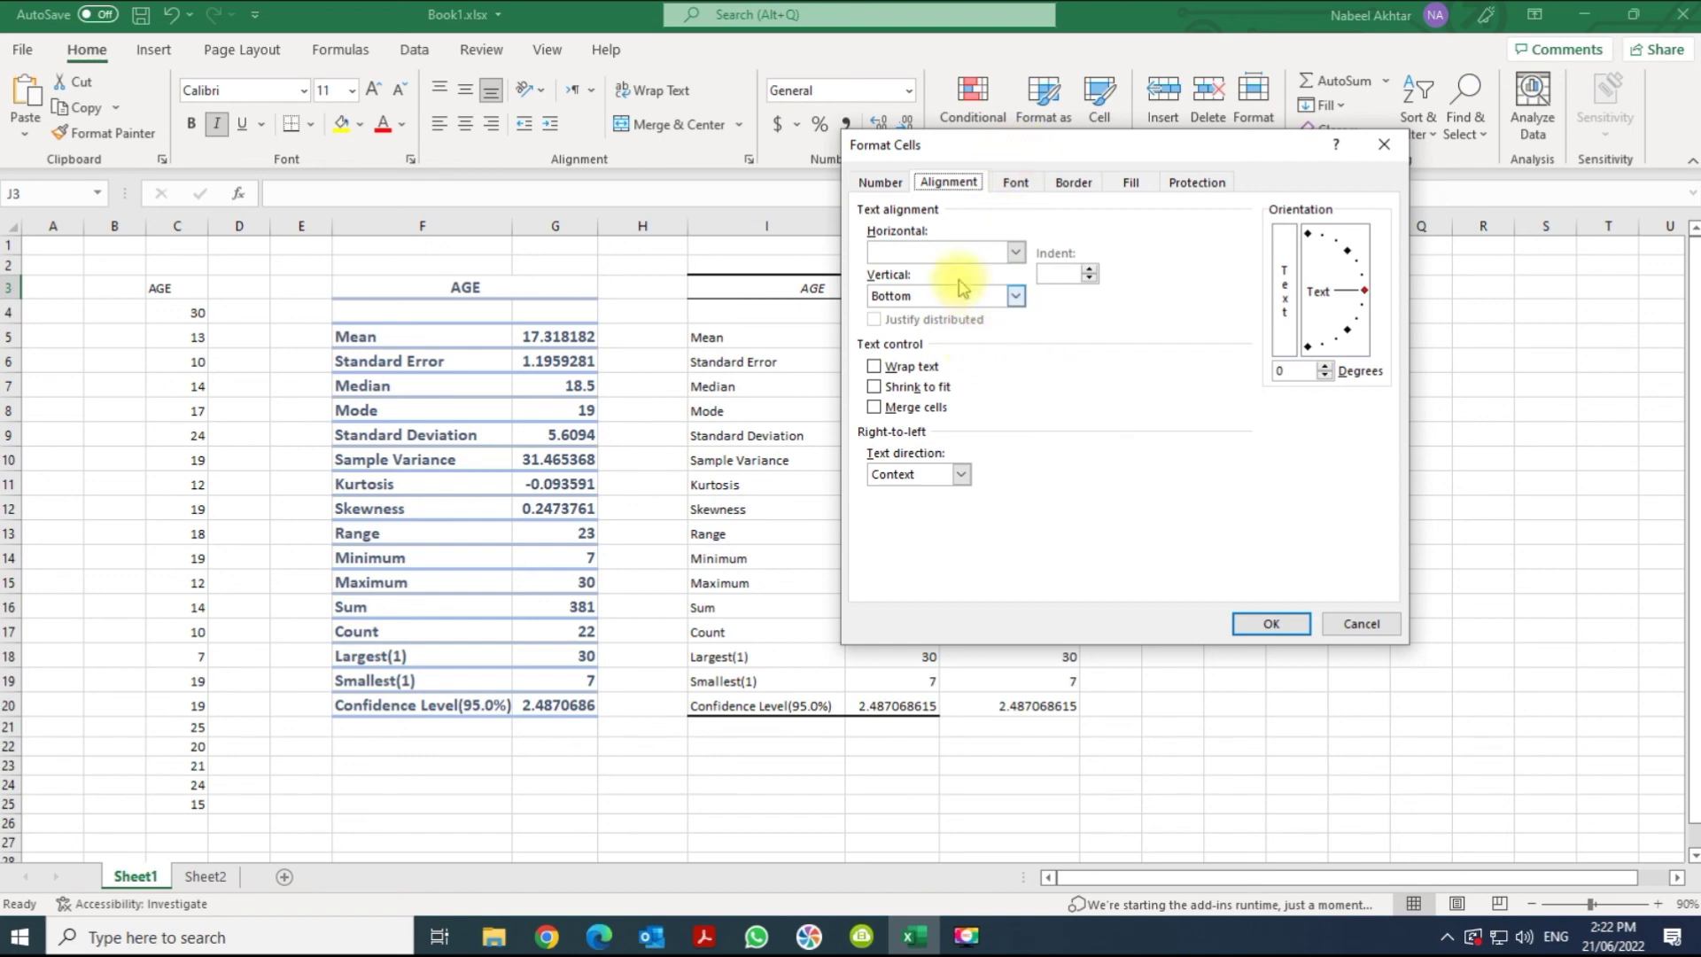
{"action": "left_click", "coordinate": [939, 251]}
{"action": "left_click", "coordinate": [960, 354]}
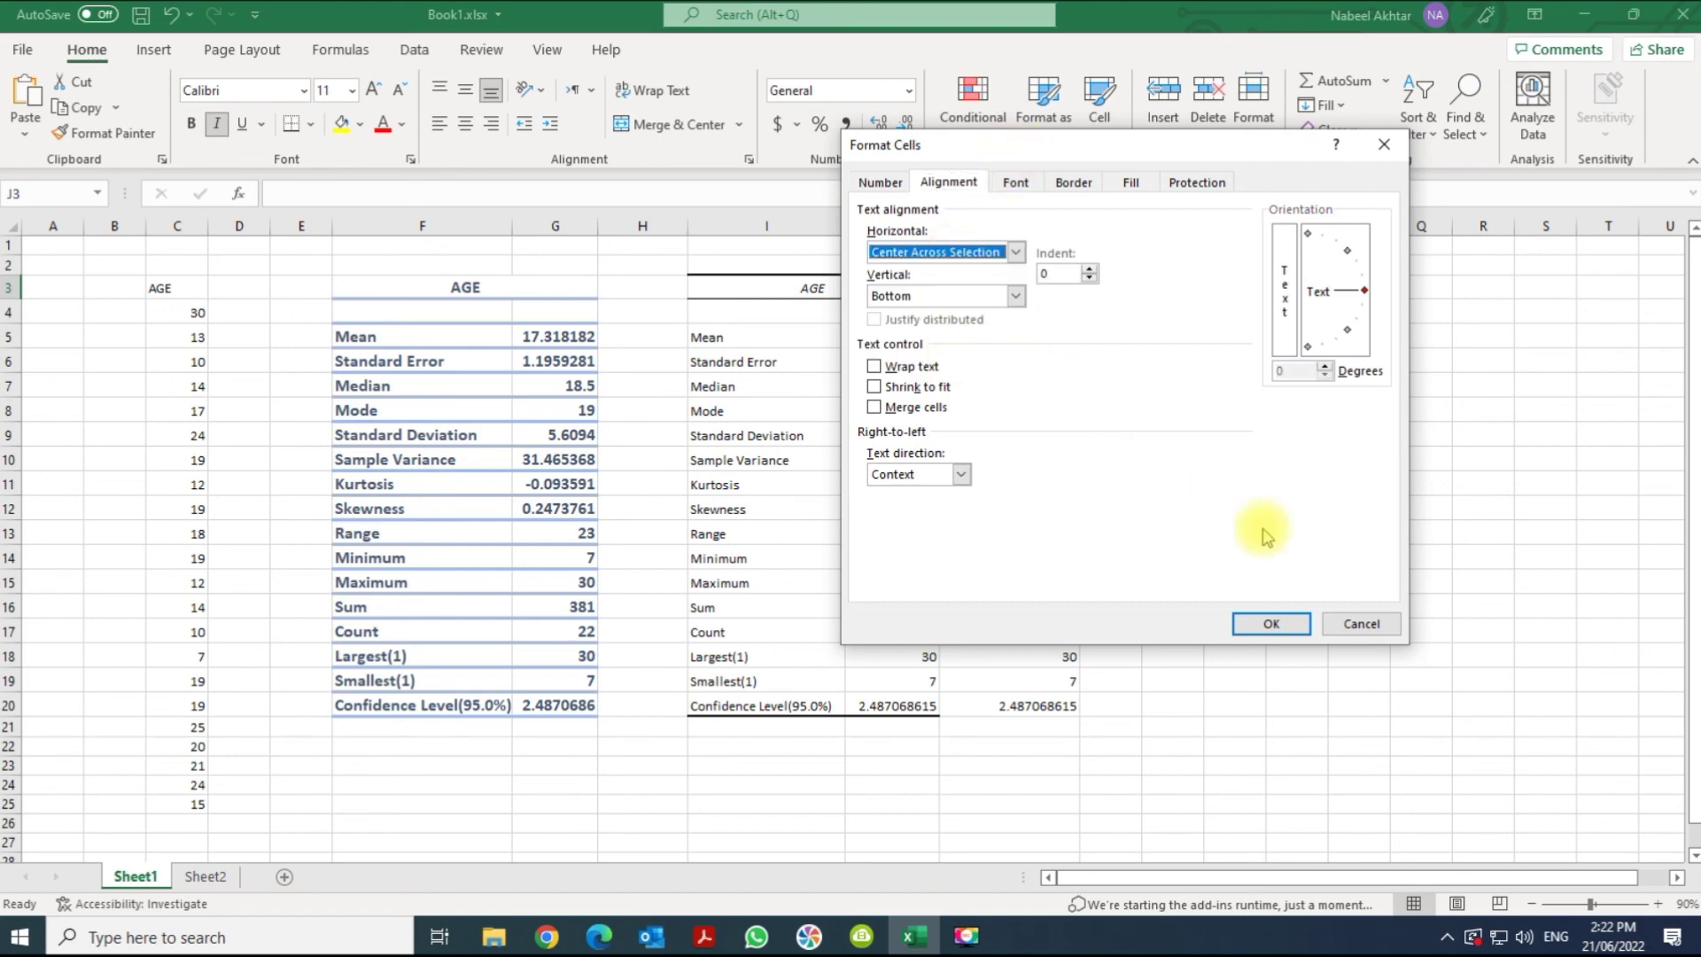
{"action": "left_click", "coordinate": [1271, 623]}
{"action": "left_click", "coordinate": [1018, 554]}
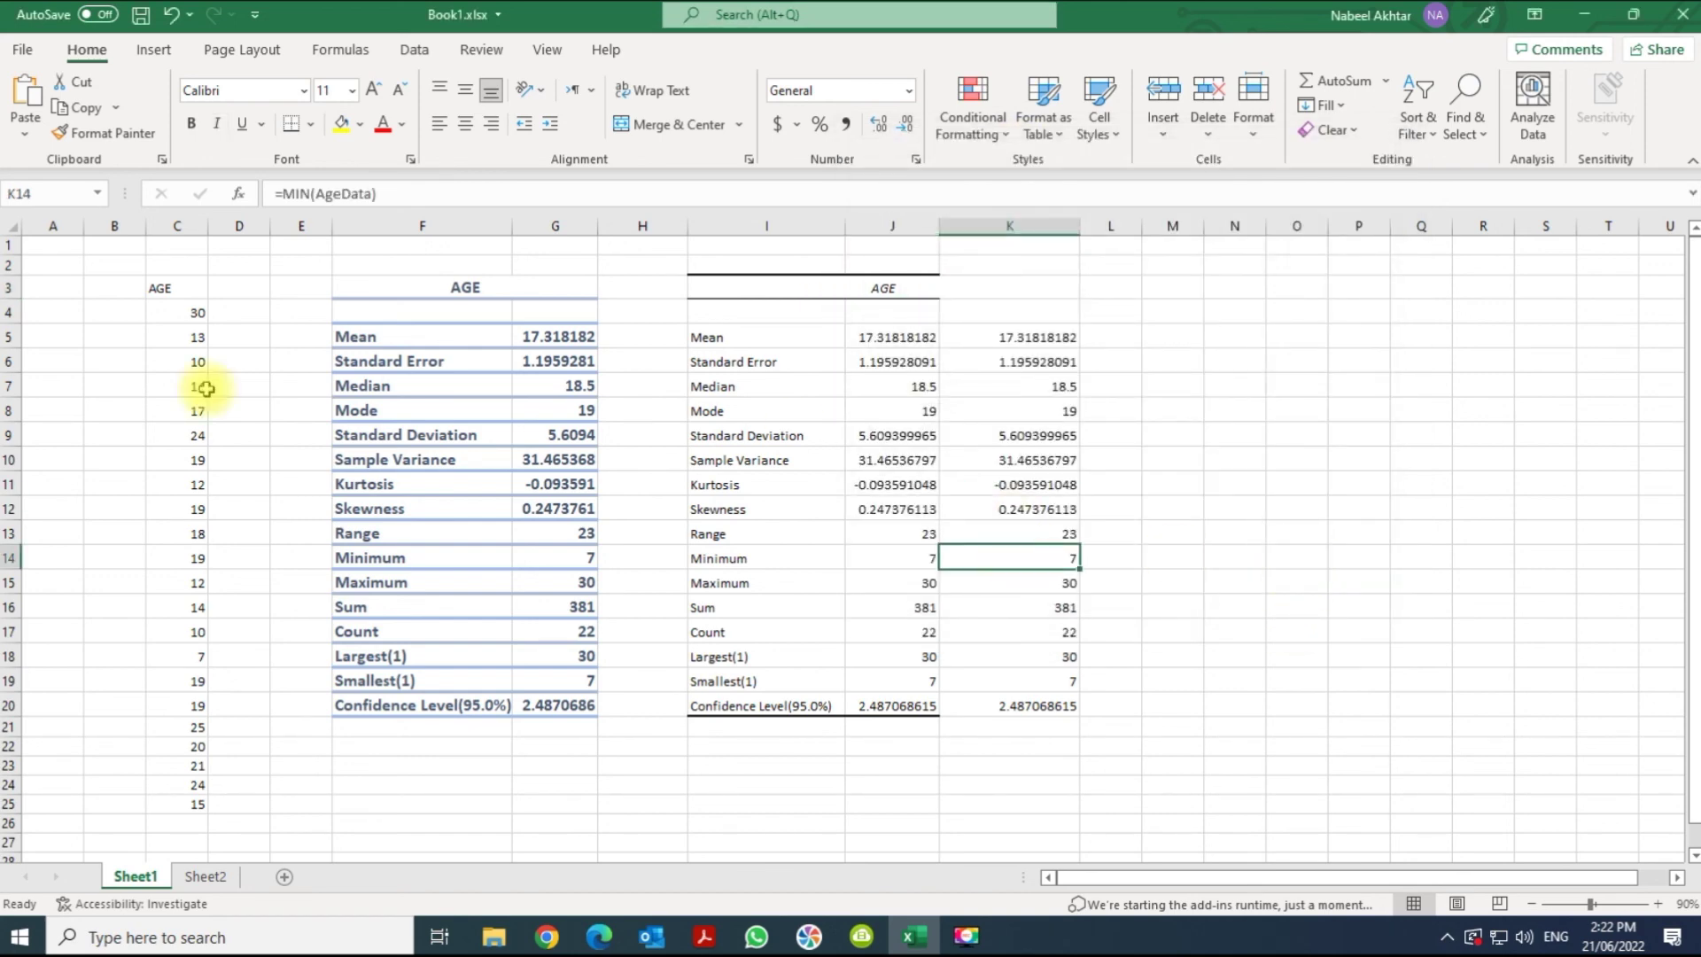
{"action": "left_click", "coordinate": [175, 363]}
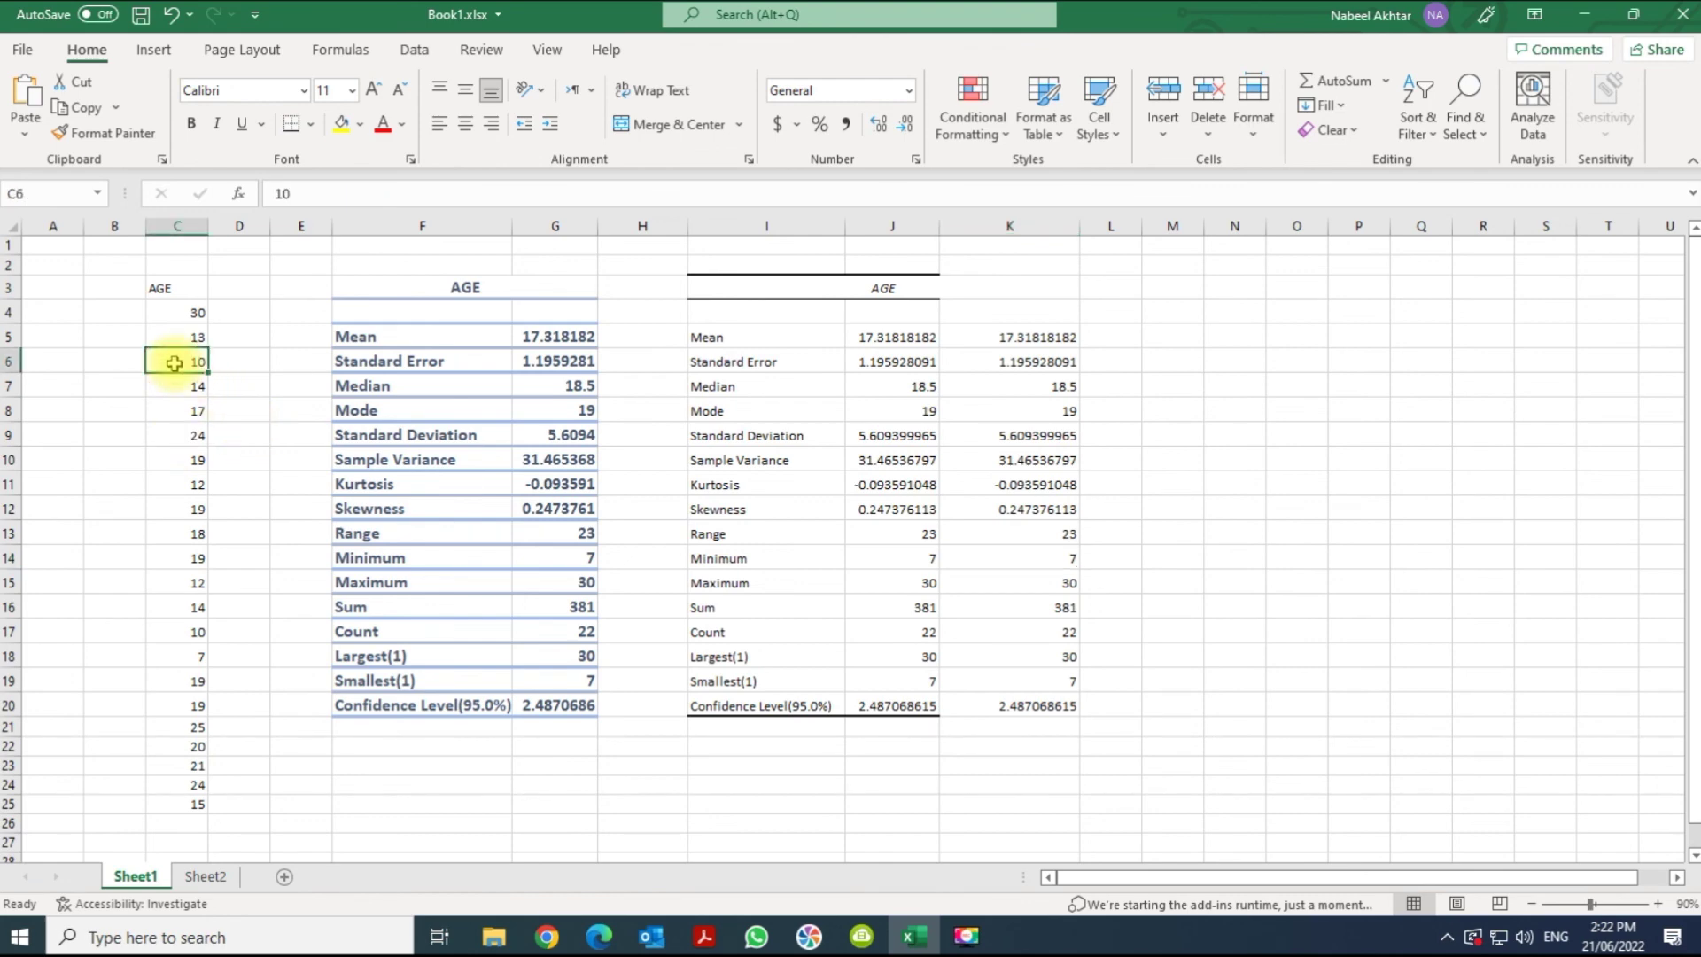
Step: Change C6 from 10 to 20; formulas now give mean 17.77272727 and sum 391, ToolPak unchanged
{"action": "type", "text": "20"}
{"action": "key", "text": "Return"}
{"action": "left_click_drag", "start_coordinate": [1019, 338], "coordinate": [1025, 709]}
{"action": "left_click_drag", "start_coordinate": [807, 284], "coordinate": [848, 709]}
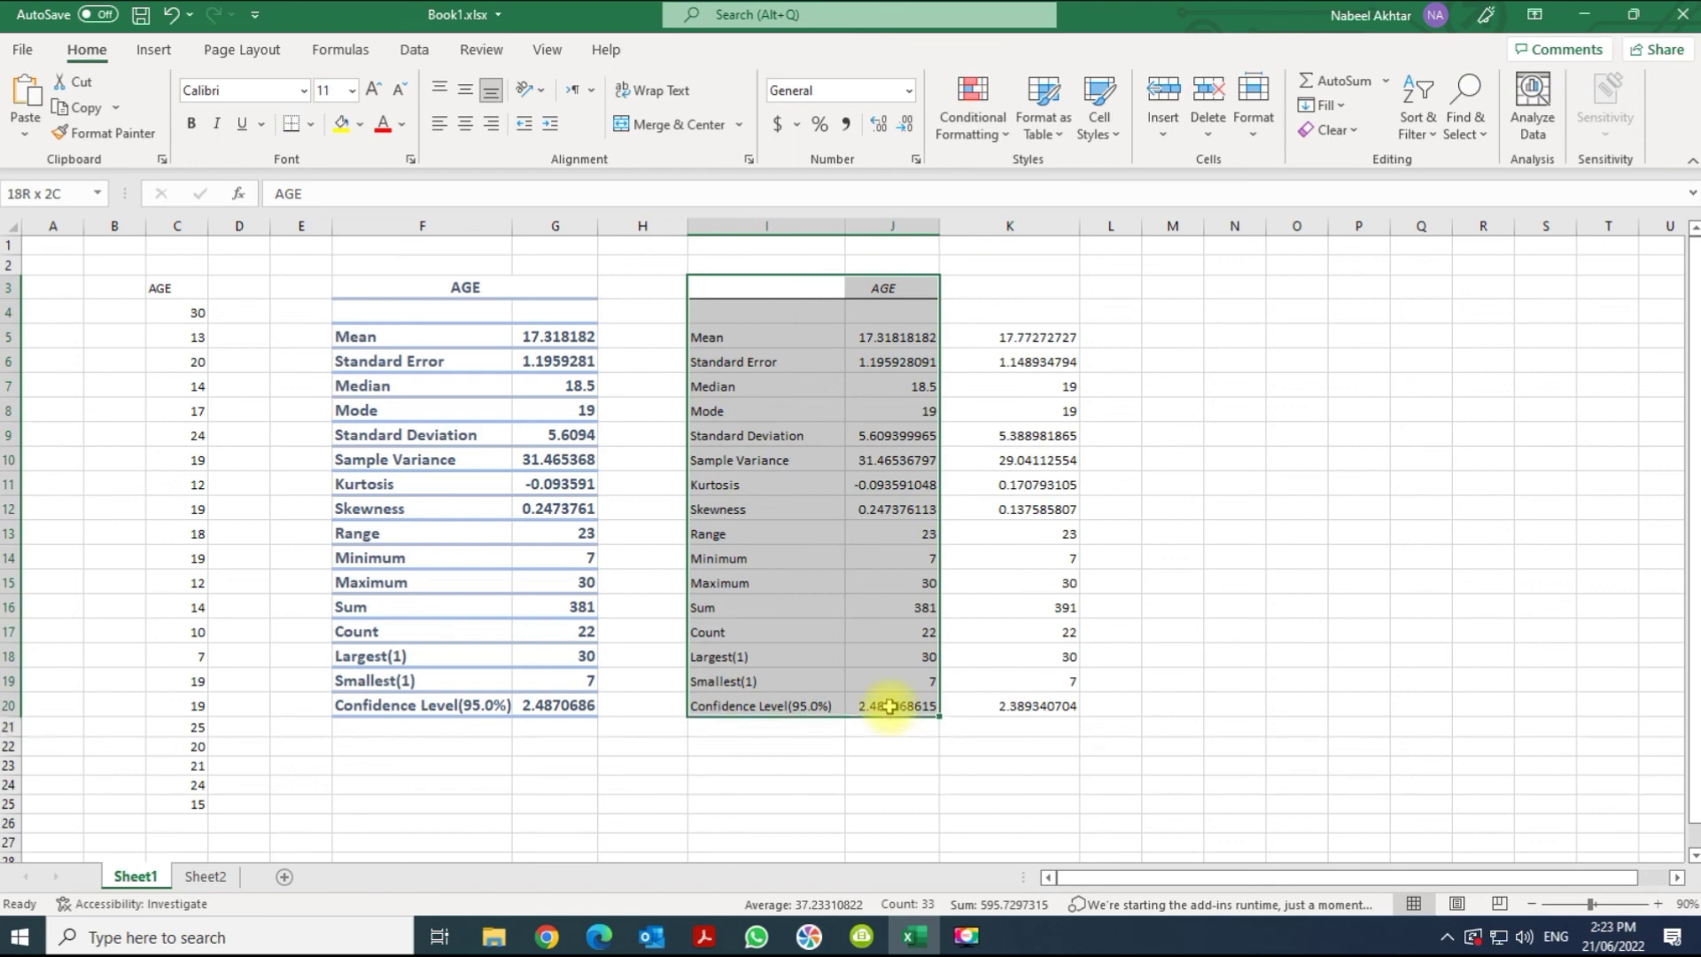
{"action": "double_click", "coordinate": [889, 706]}
{"action": "left_click_drag", "start_coordinate": [820, 285], "coordinate": [863, 706]}
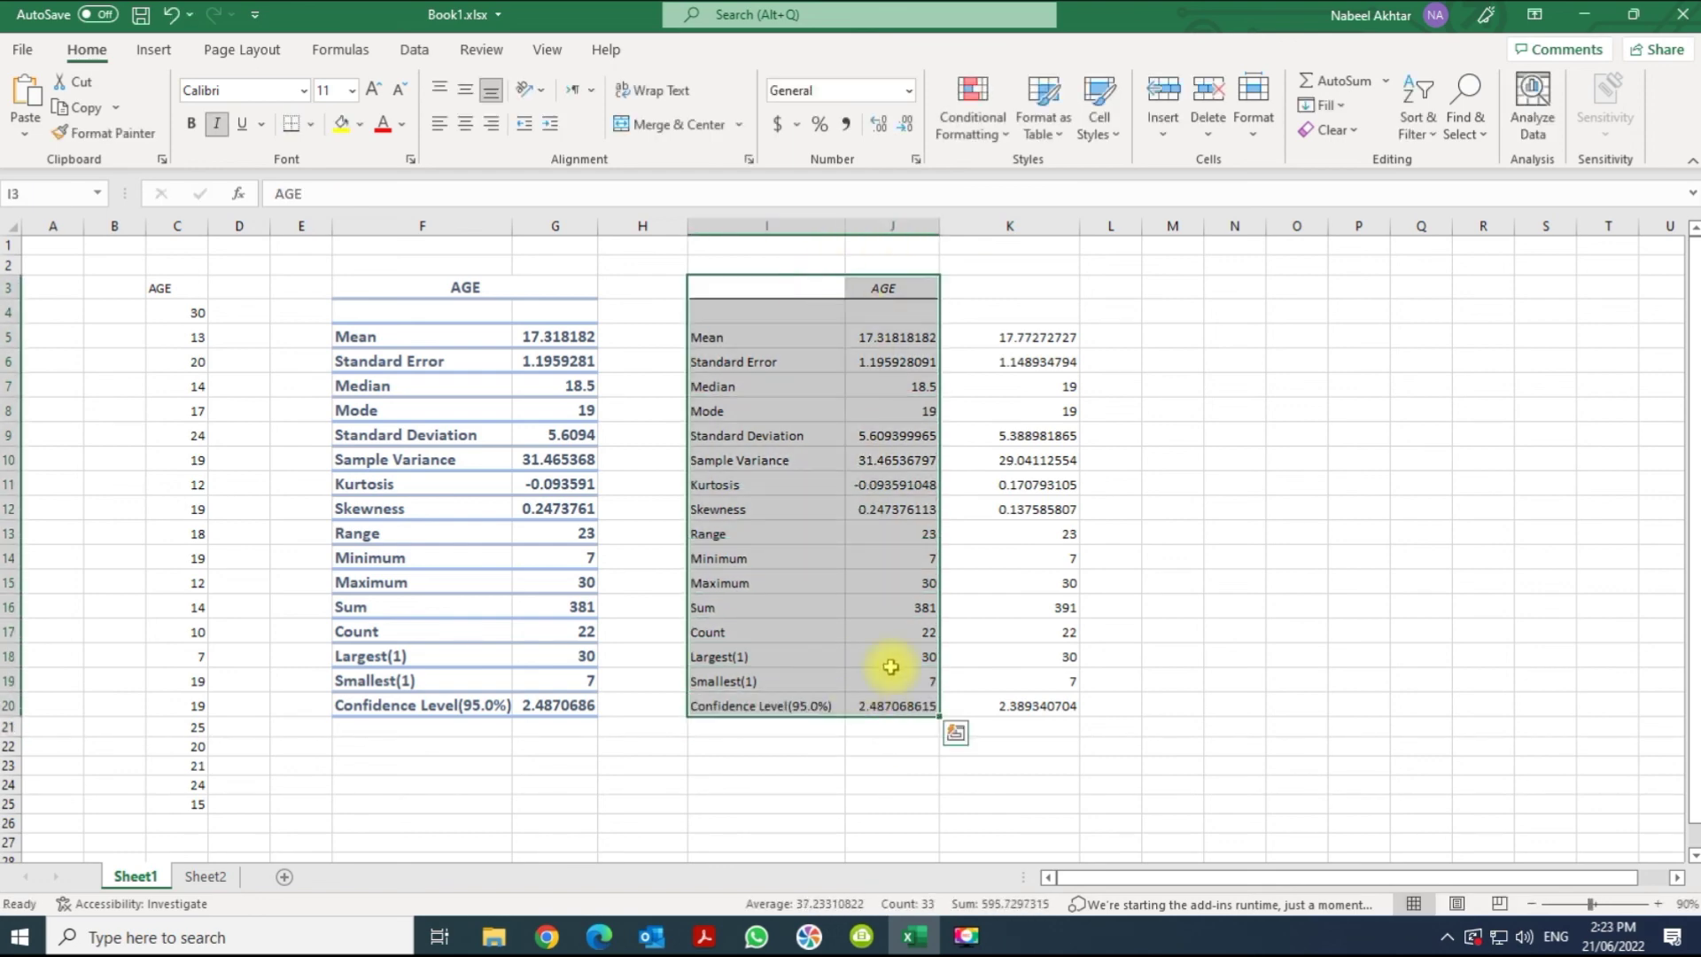